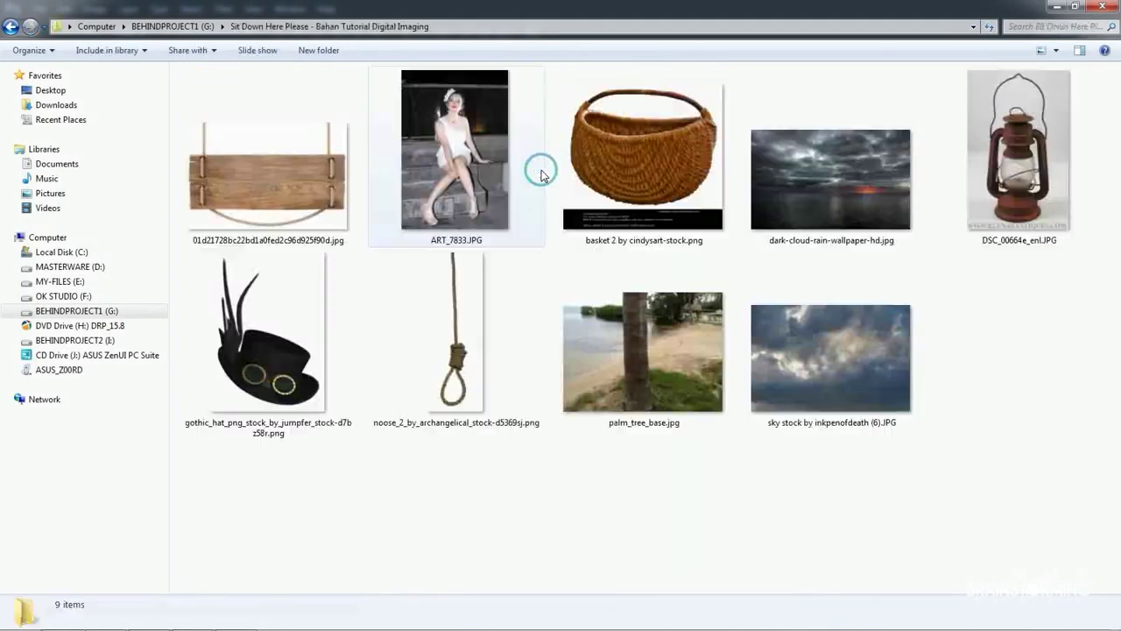
Open ART_7833.JPG, the photo of the woman in the white dress, in Photoshop.
drag(486, 113, 202, 614)
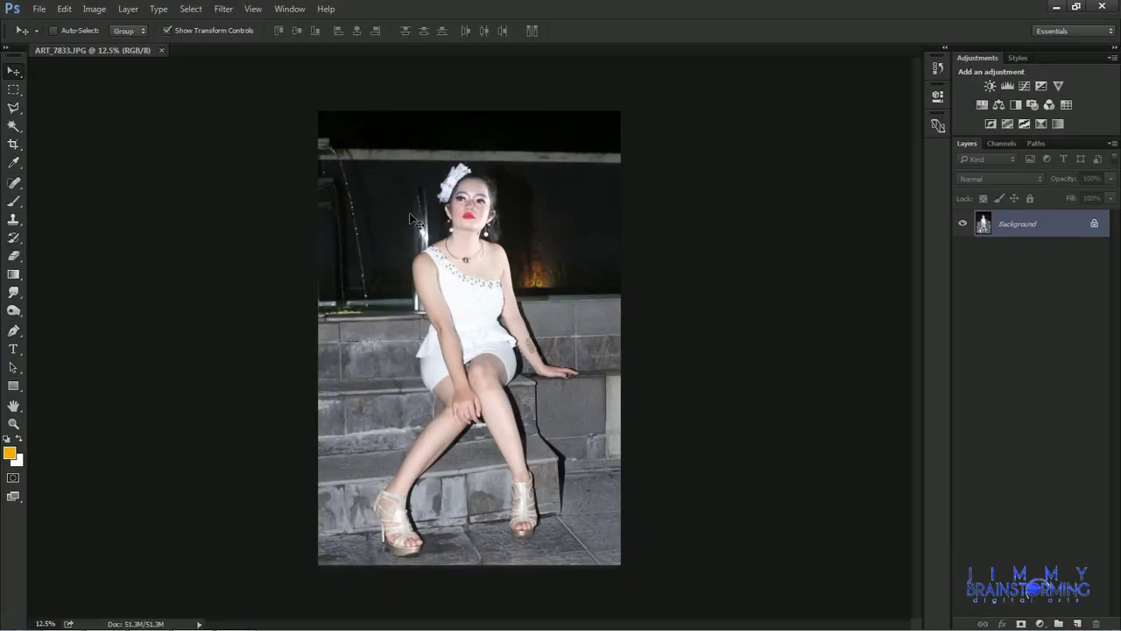
With the Pen tool, start the outline with anchors down the woman's headpiece edge.
scroll(419, 217, up, 2)
key(p)
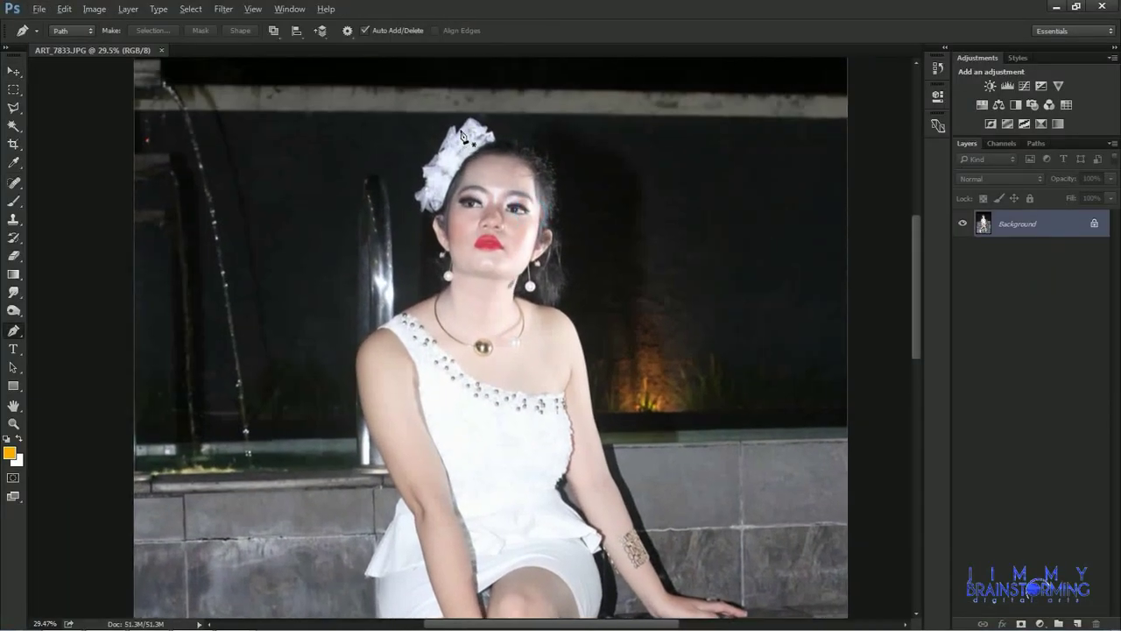
scroll(474, 147, up, 4)
scroll(474, 147, up, 5)
click(353, 164)
click(329, 196)
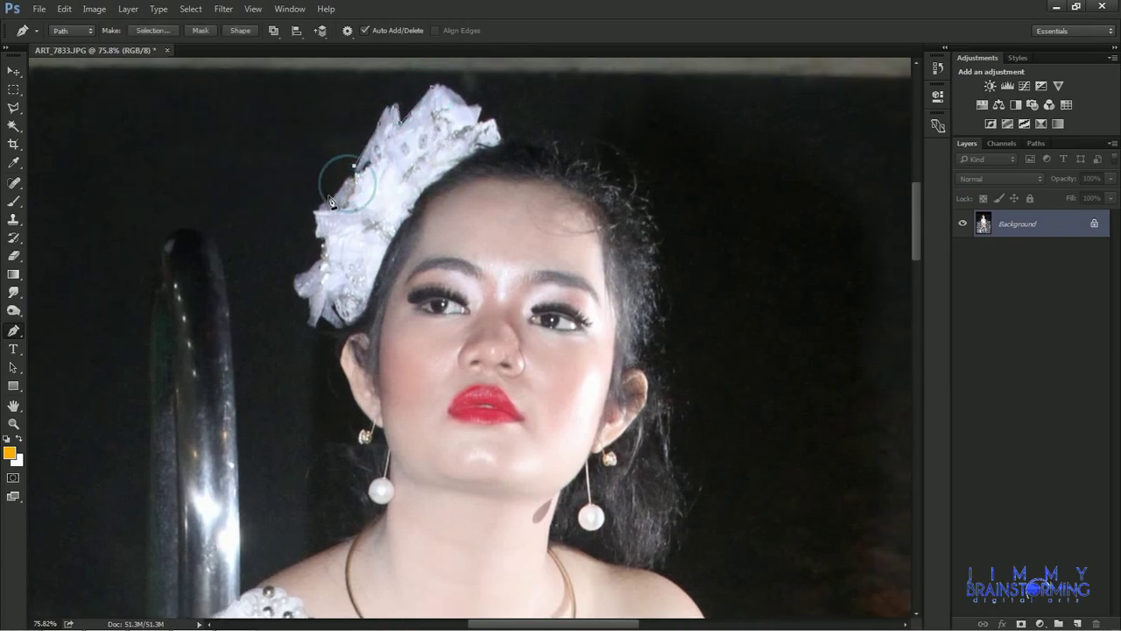
click(314, 213)
click(313, 232)
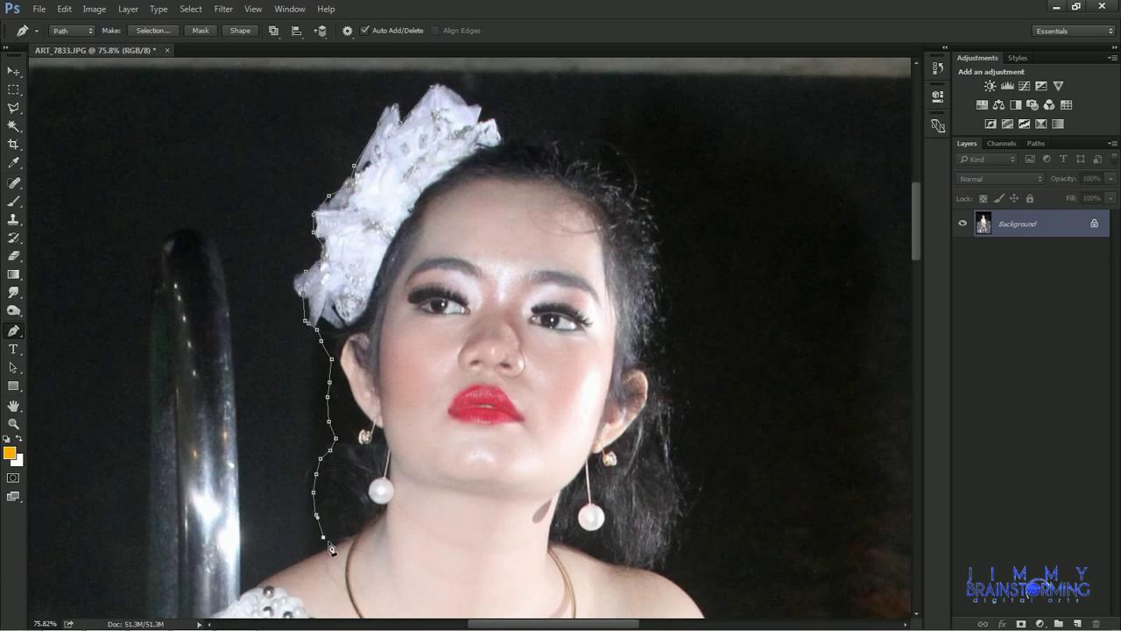
Continue the path down the hair, shoulder, arm and dress ruffle.
scroll(331, 547, down, 3)
scroll(356, 433, left, 2)
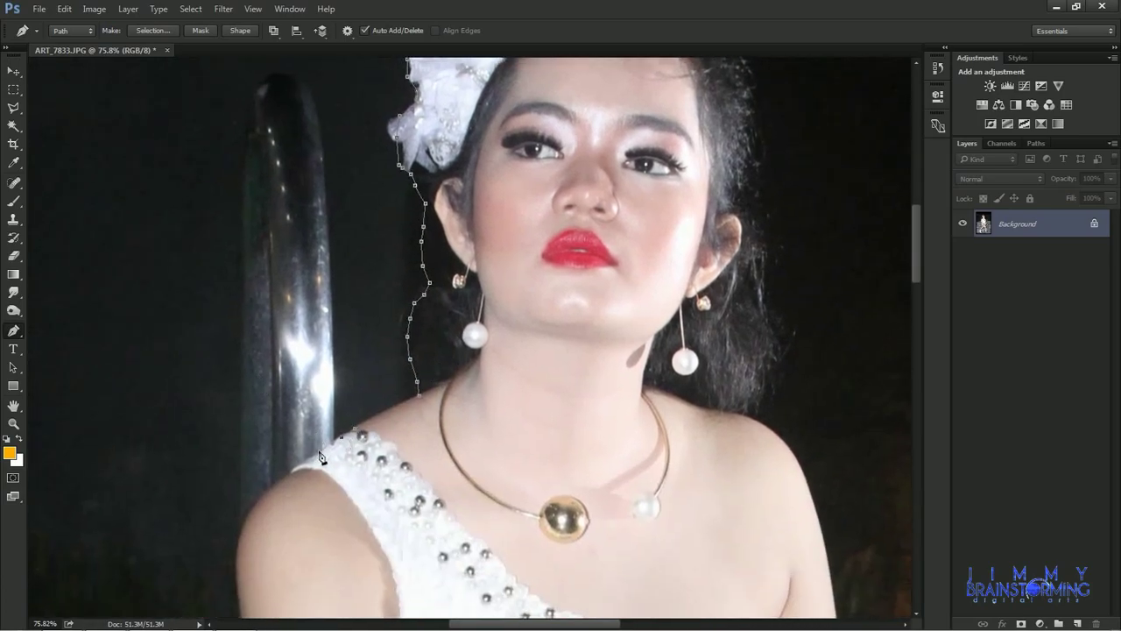
click(236, 575)
click(237, 598)
drag(266, 588, 362, 280)
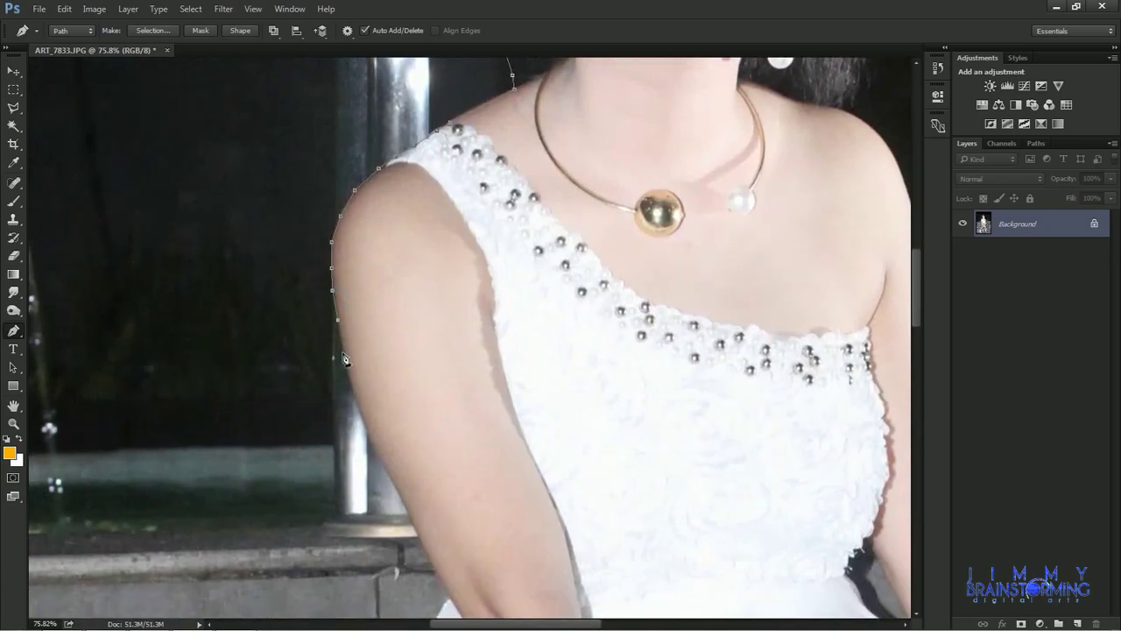
click(414, 529)
drag(467, 533, 493, 393)
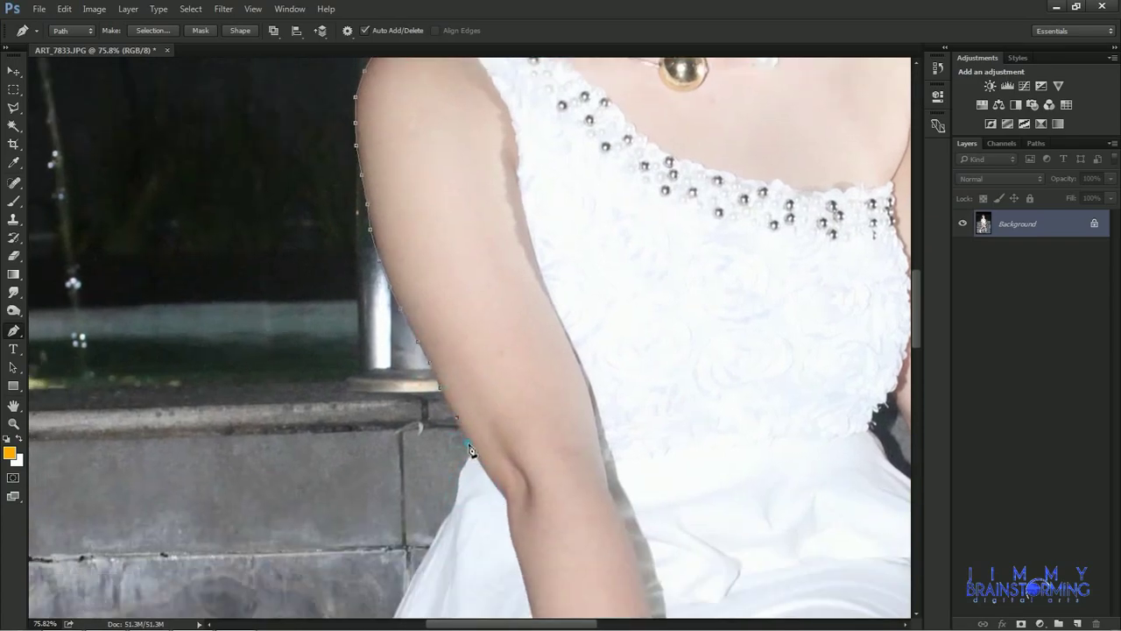
click(460, 488)
drag(440, 539, 690, 372)
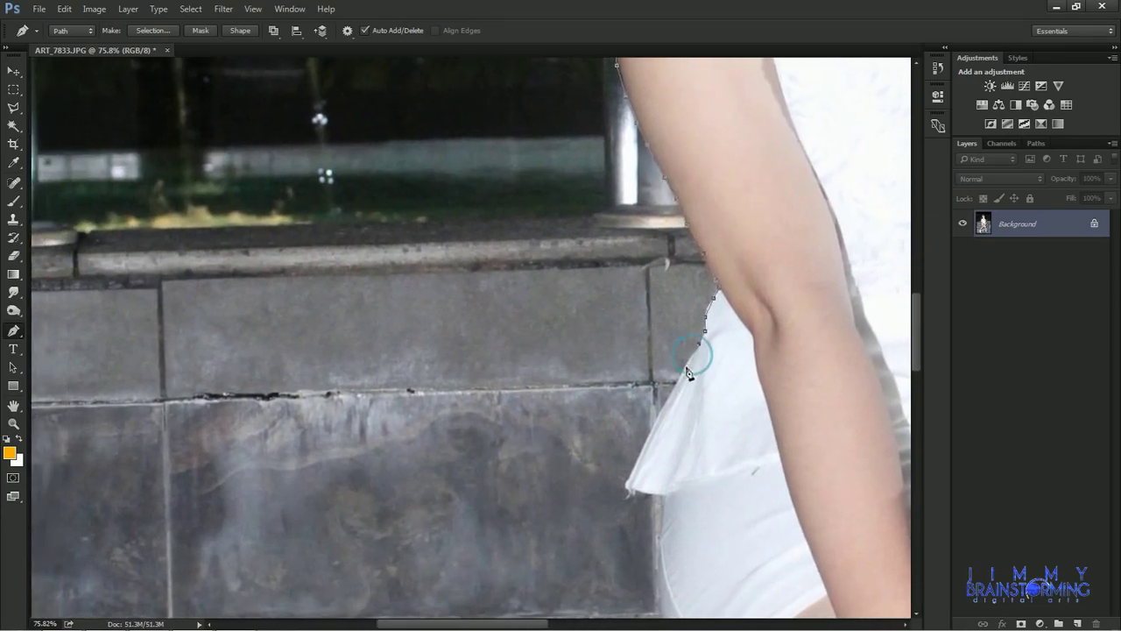
click(653, 492)
Extend the path down the leg, around the platform shoe's sole and toes.
drag(661, 565, 641, 386)
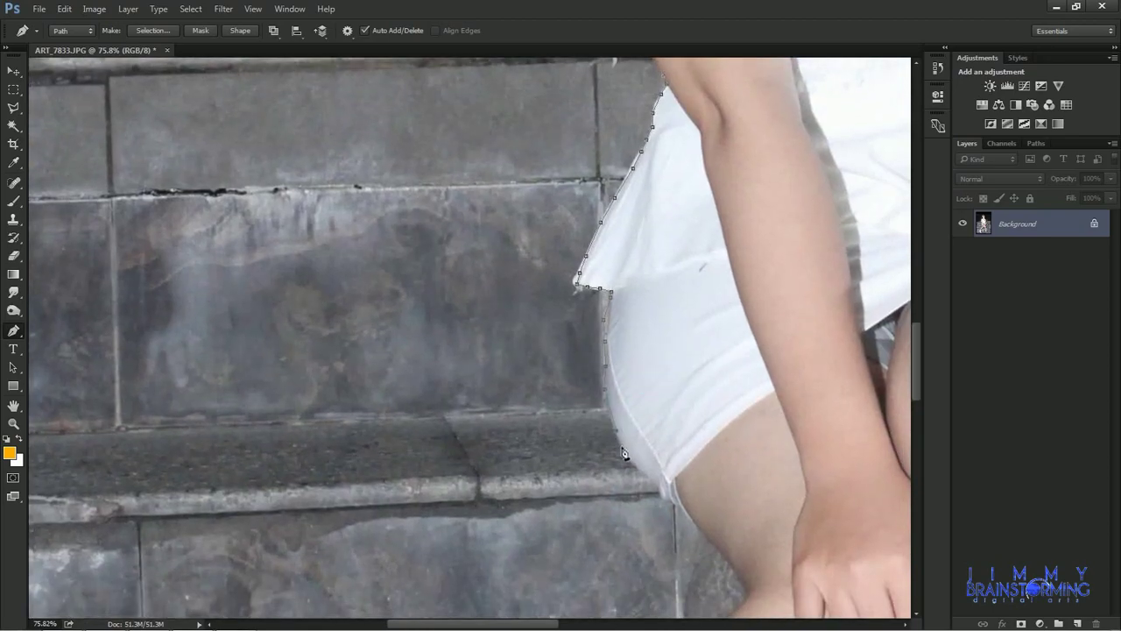
drag(672, 502, 710, 336)
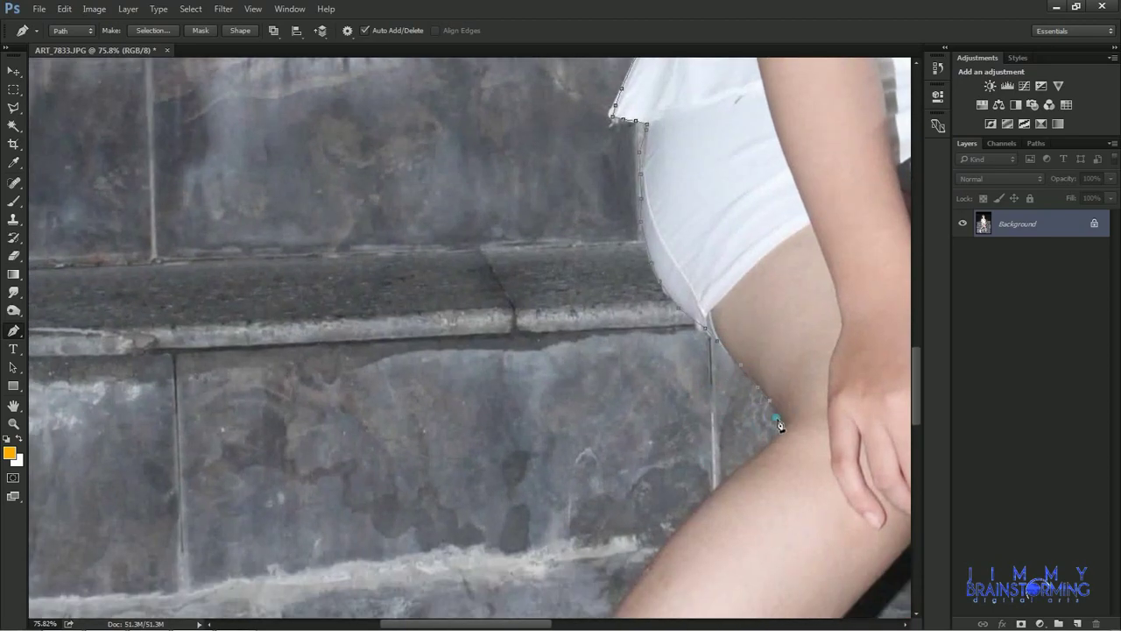
drag(707, 511, 767, 366)
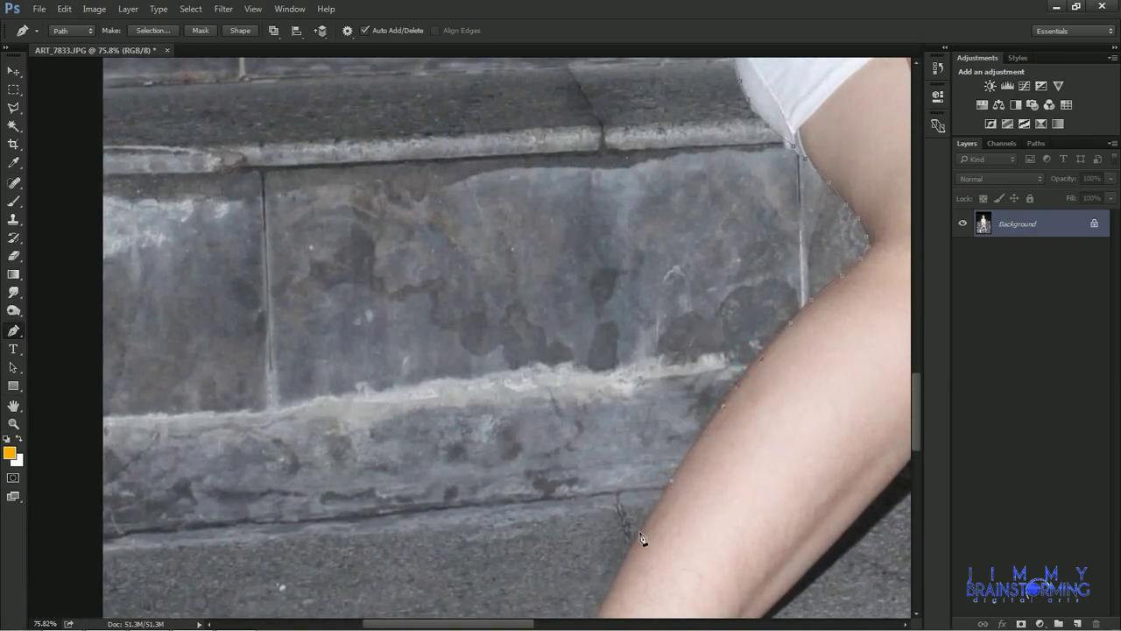
drag(640, 539, 640, 329)
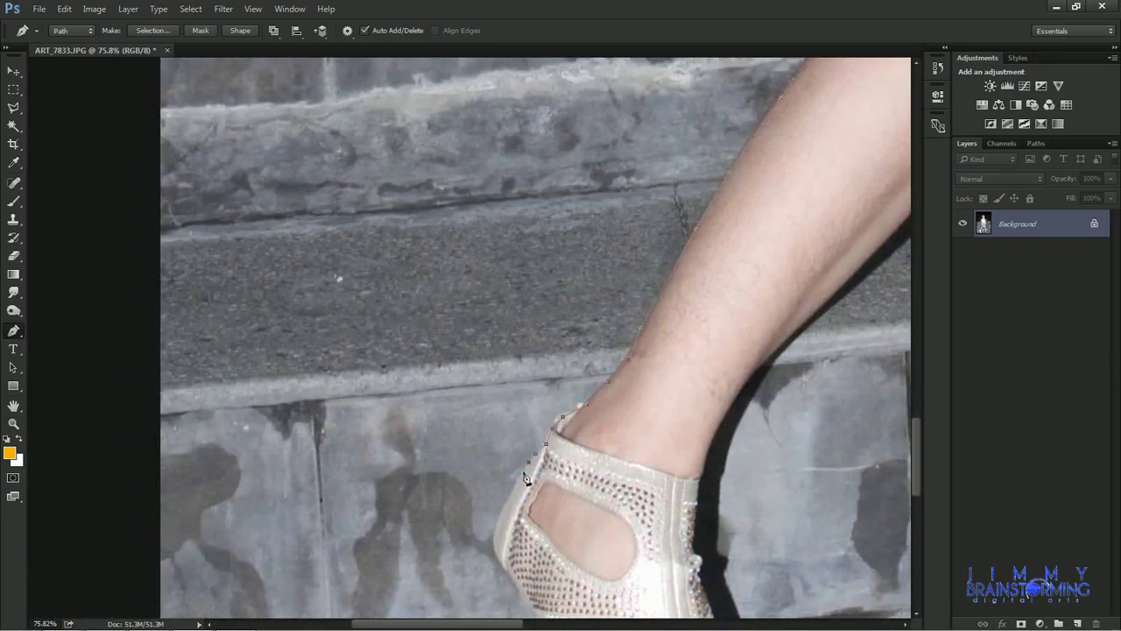
drag(525, 477, 562, 331)
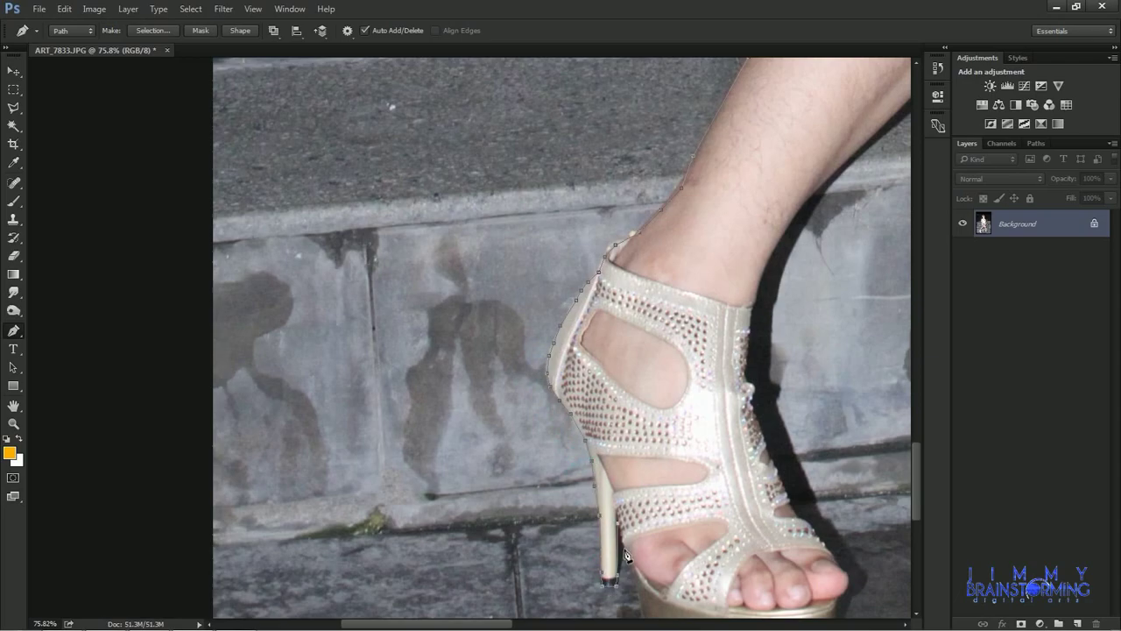
drag(640, 600, 642, 375)
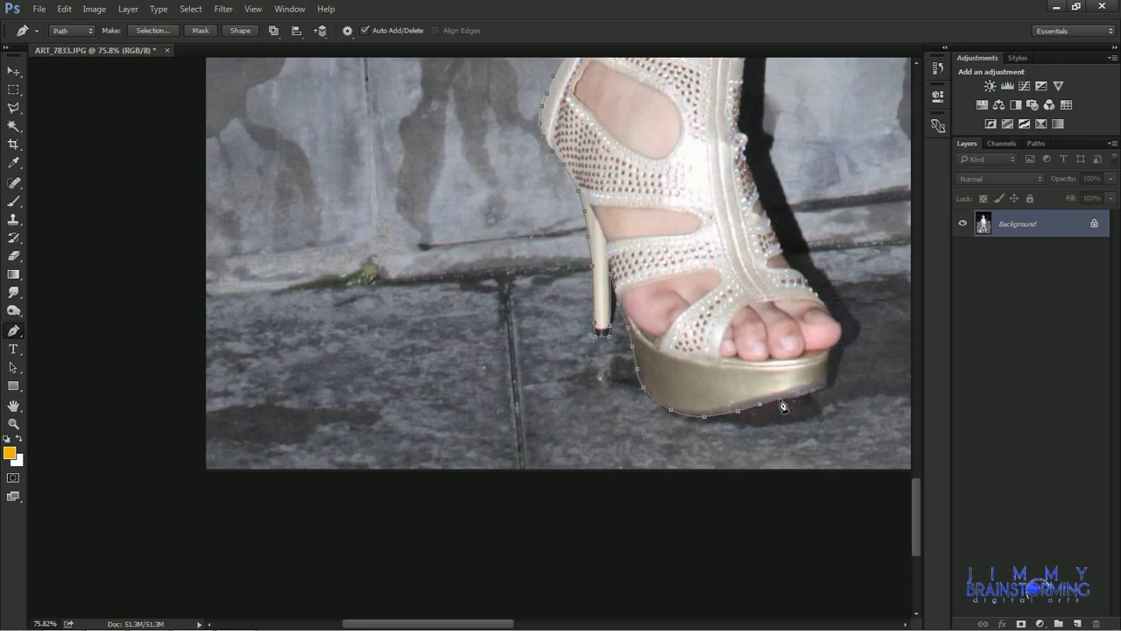
click(830, 387)
click(823, 303)
drag(745, 71, 613, 366)
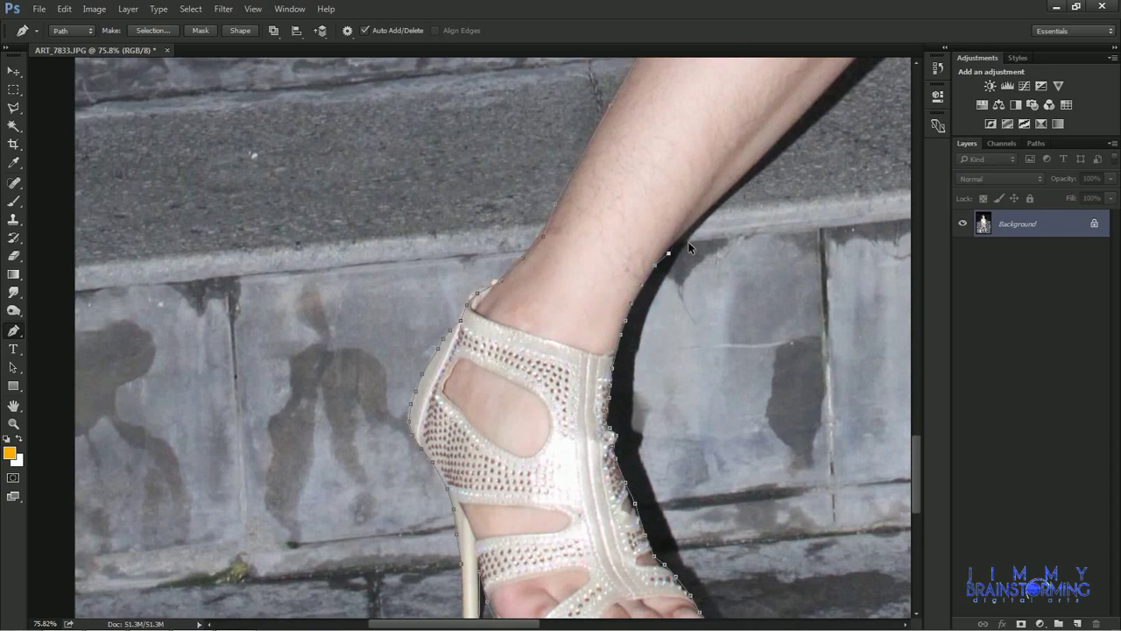
drag(812, 111, 683, 322)
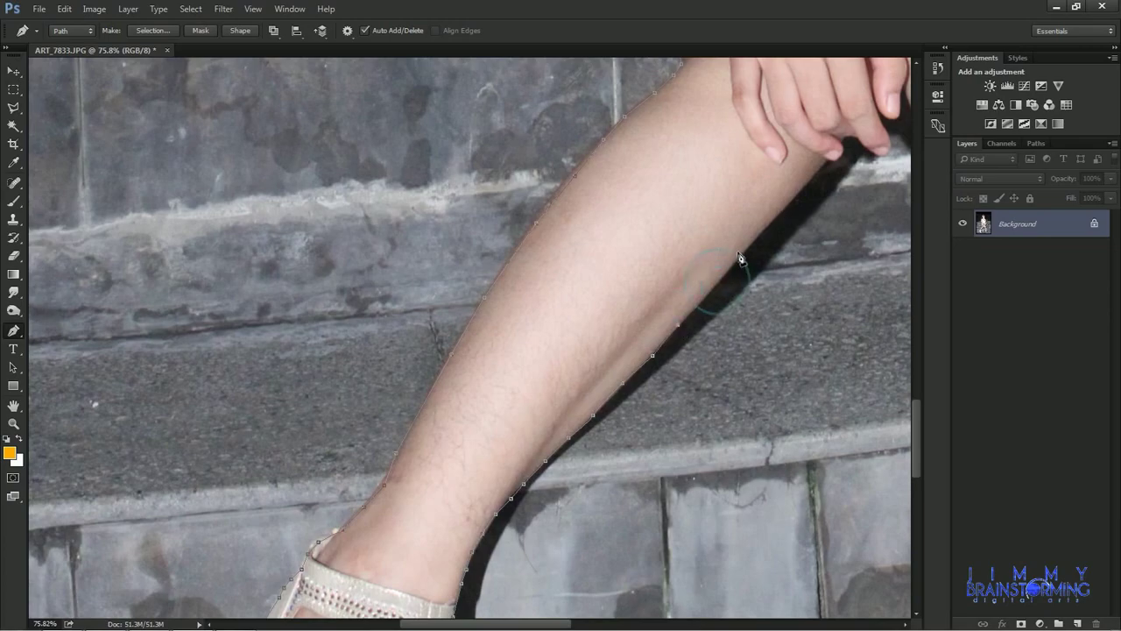
drag(828, 179, 770, 259)
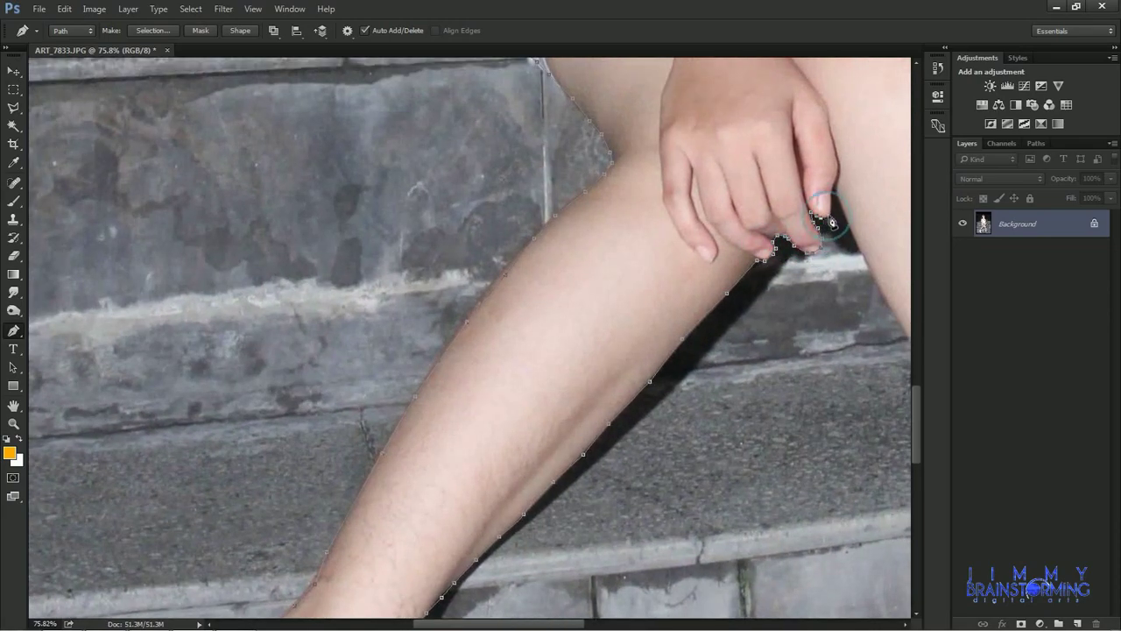
Continue the path up the other shoe's back edge toward the legs.
drag(848, 226, 712, 372)
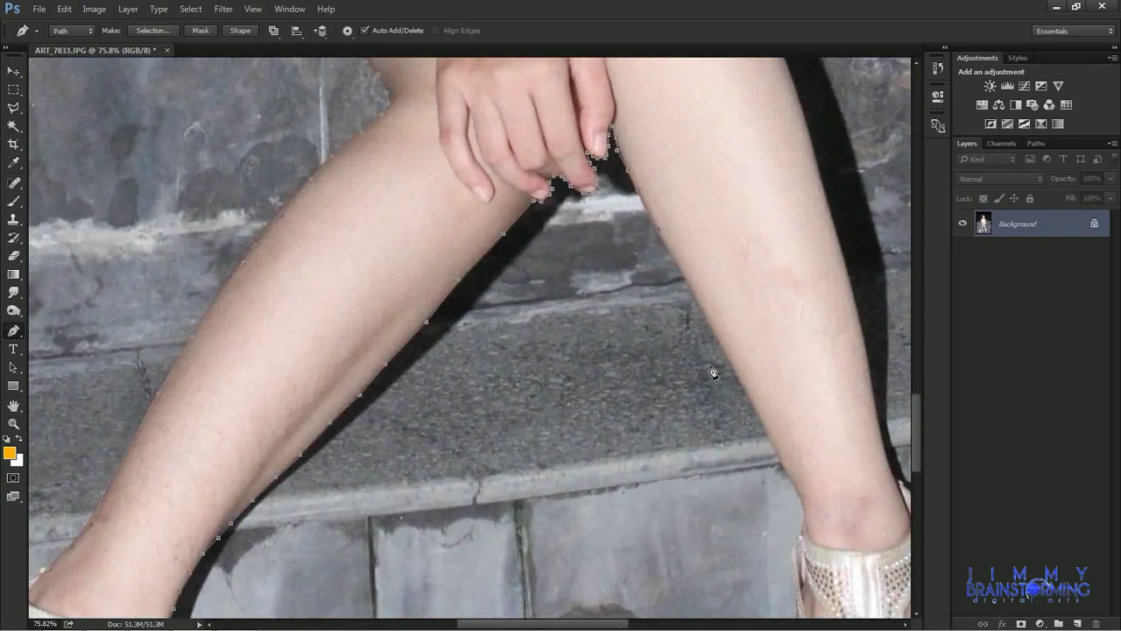
scroll(806, 526, down, 3)
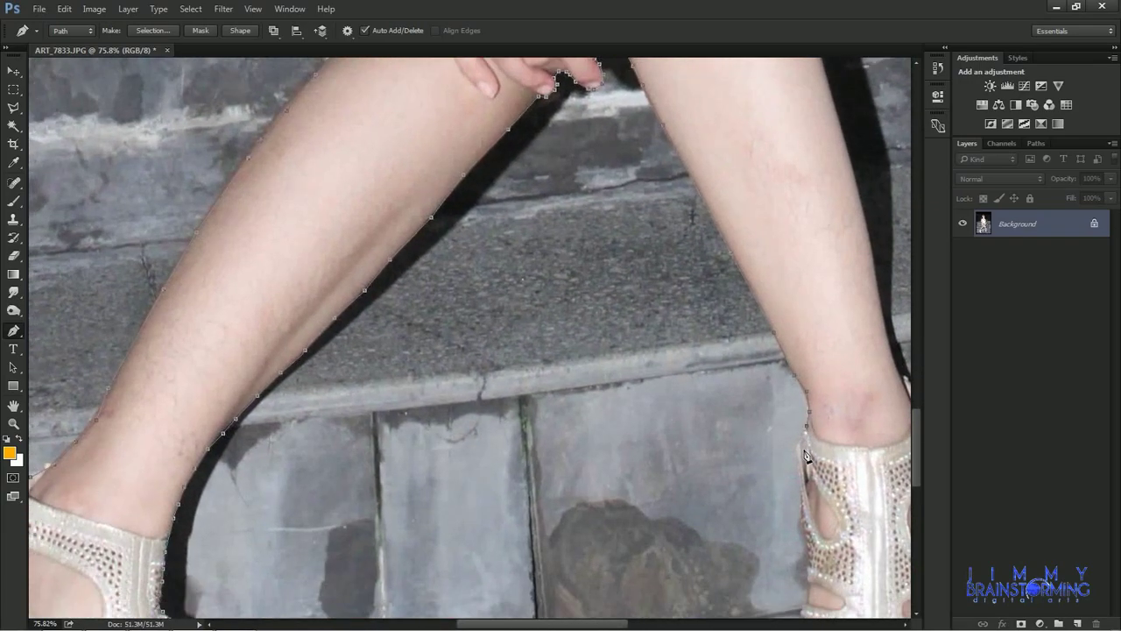
drag(802, 523, 799, 444)
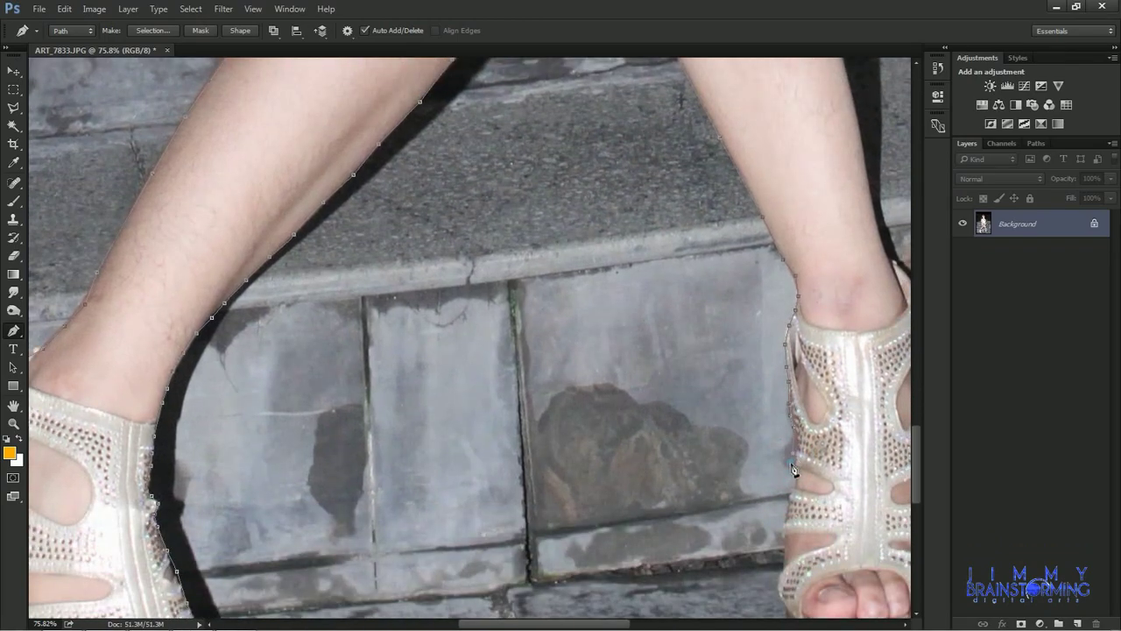
drag(796, 587, 750, 429)
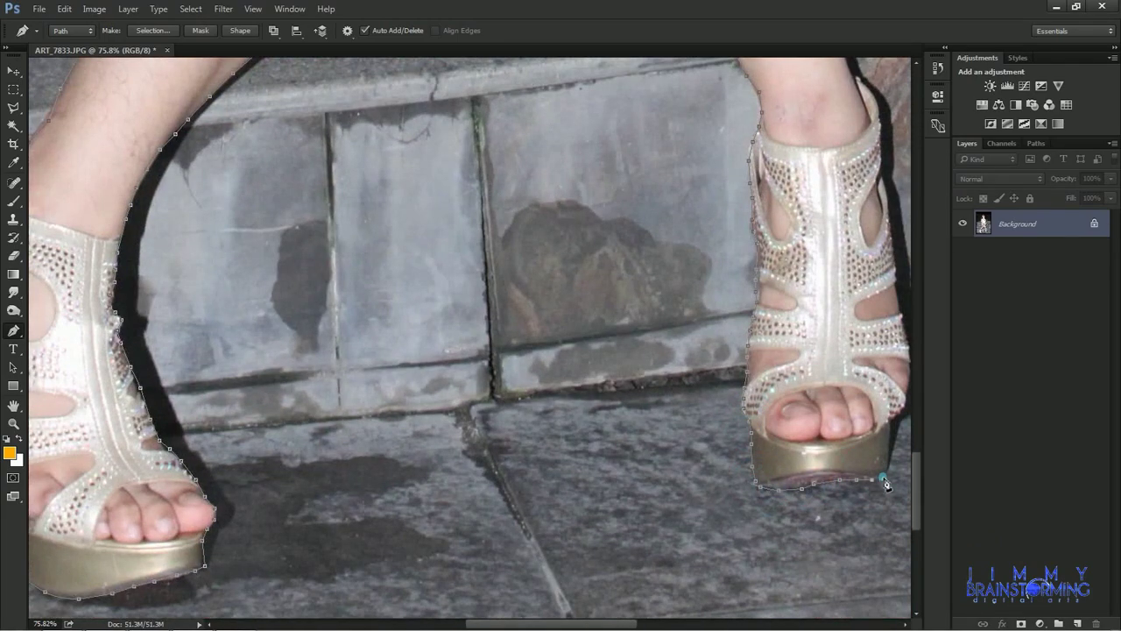
drag(902, 408, 850, 445)
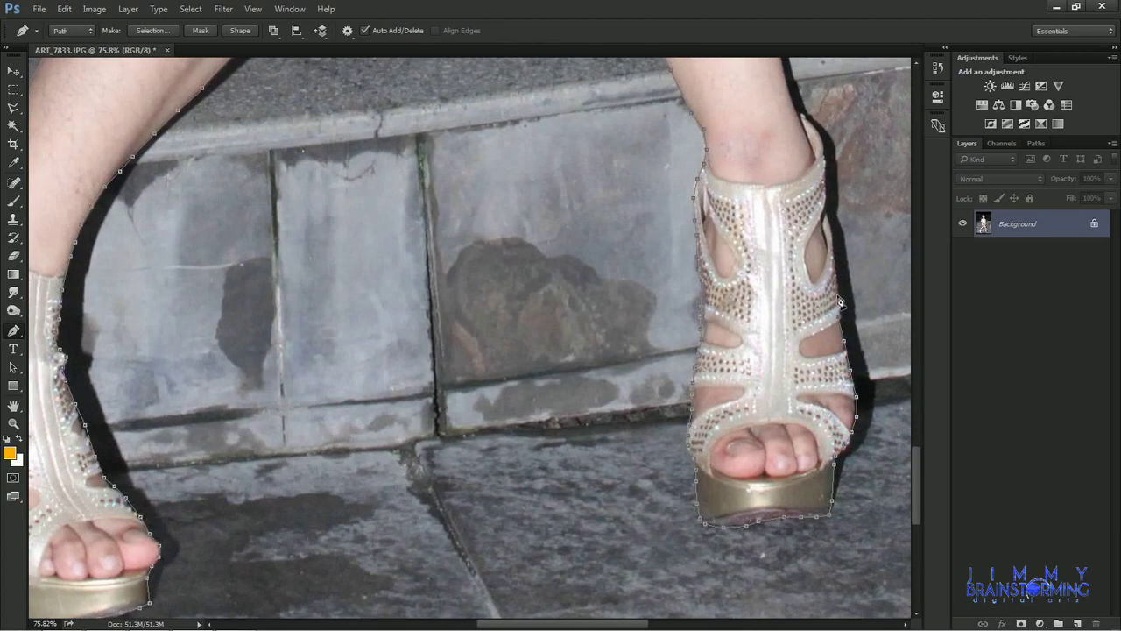
click(829, 168)
drag(803, 119, 723, 361)
scroll(676, 163, up, 3)
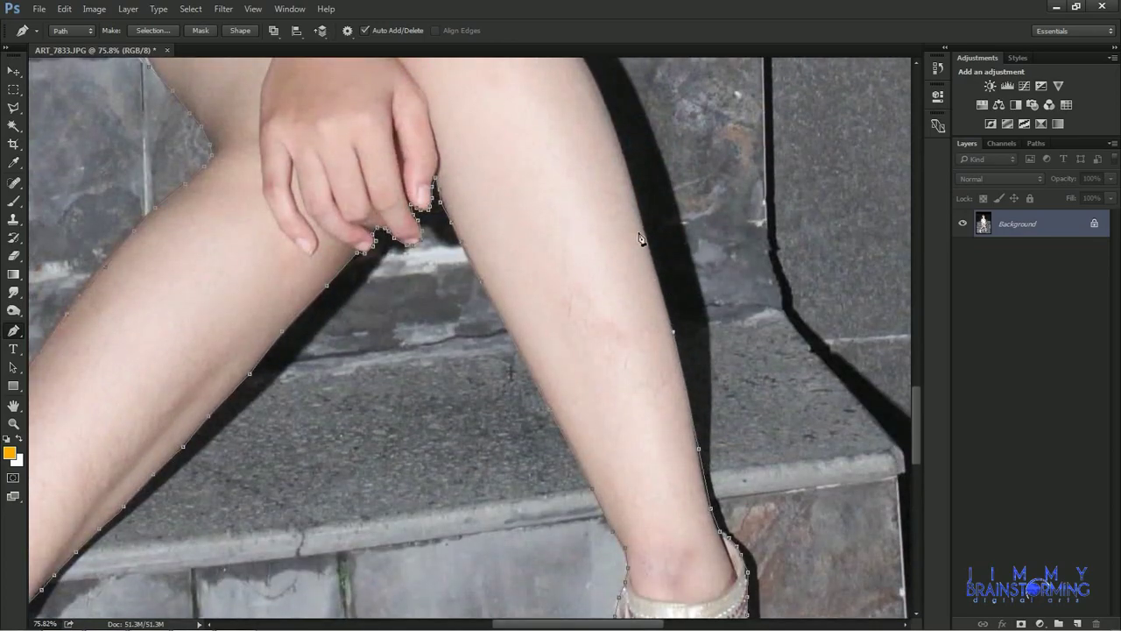
scroll(639, 211, up, 3)
scroll(613, 246, up, 2)
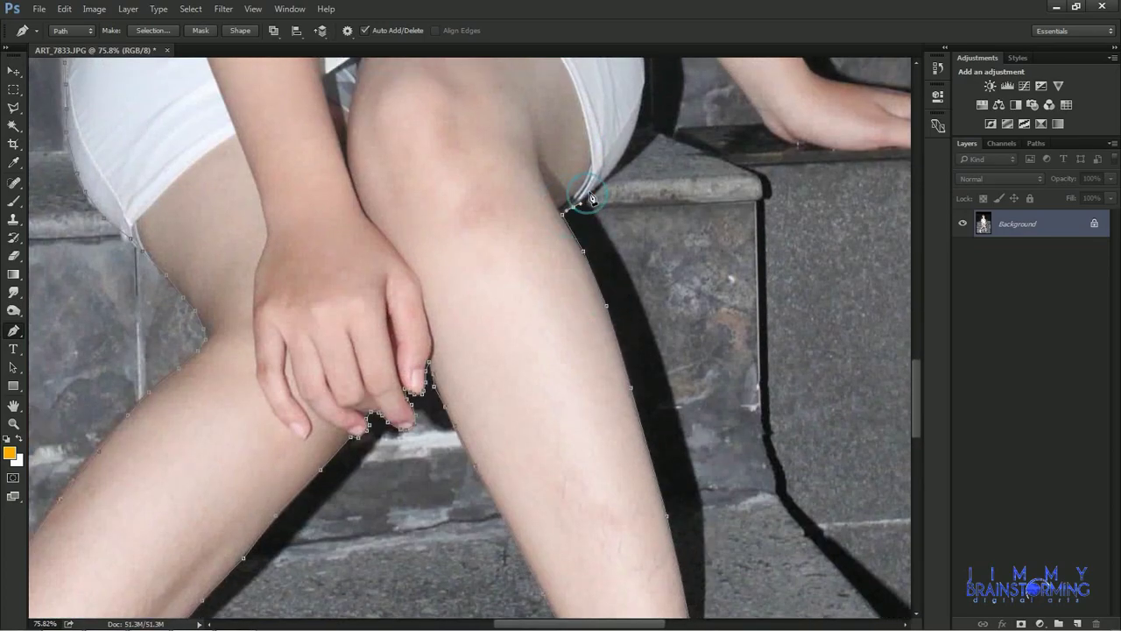
Trace the skirt edge, arm, hand, fingertip, wrist and bracelet.
drag(637, 112, 606, 327)
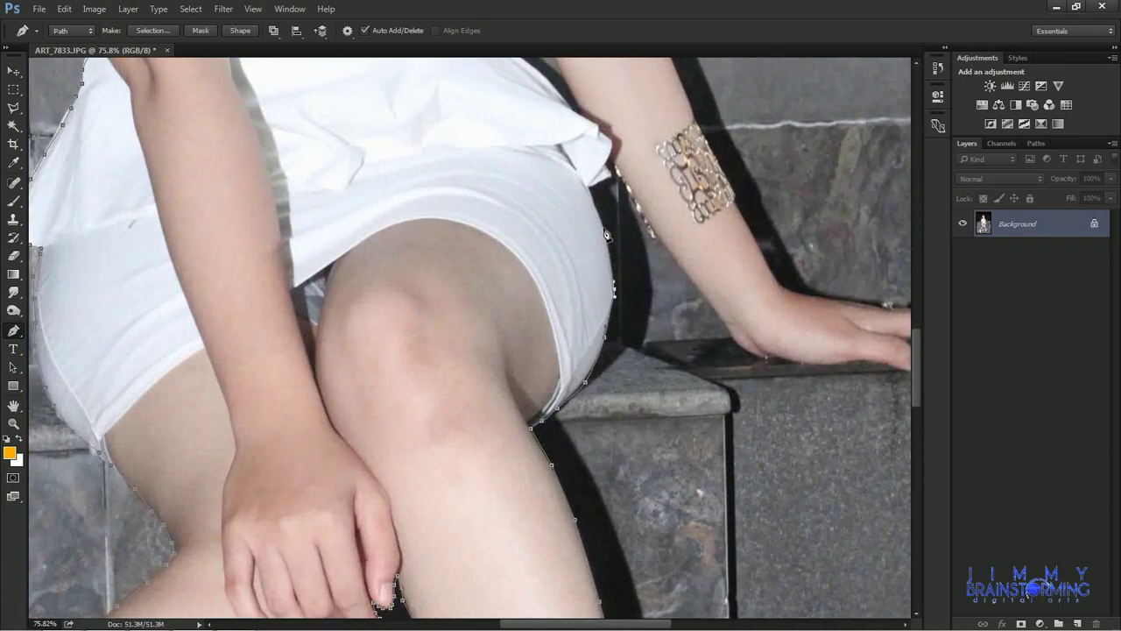
click(610, 163)
click(649, 234)
click(826, 363)
drag(870, 363, 671, 340)
click(689, 362)
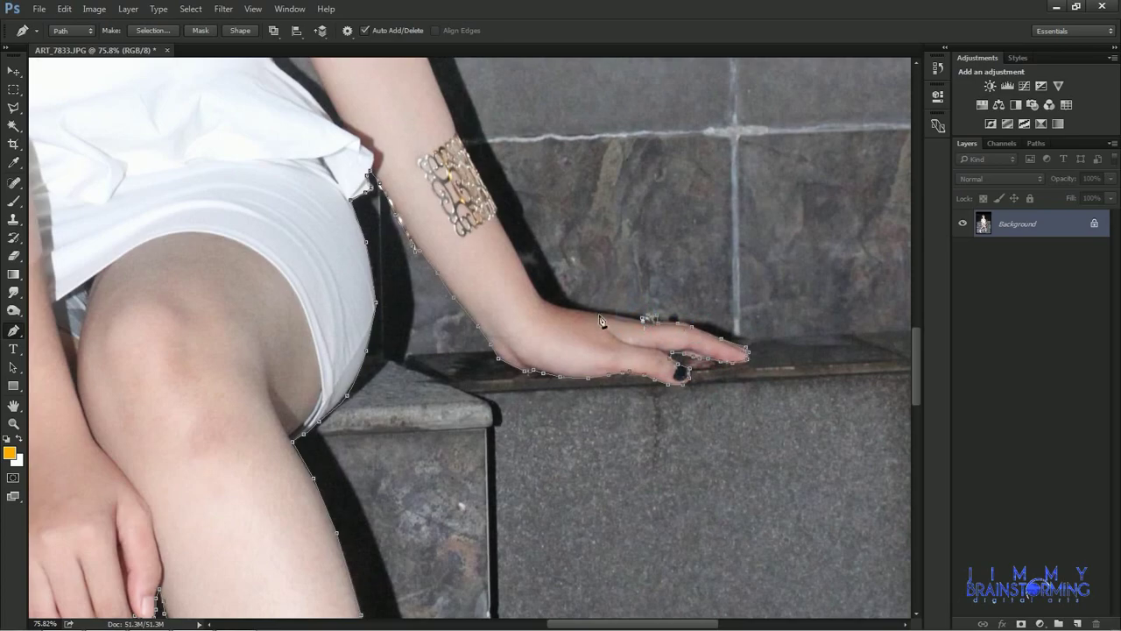
click(539, 293)
drag(500, 224, 554, 322)
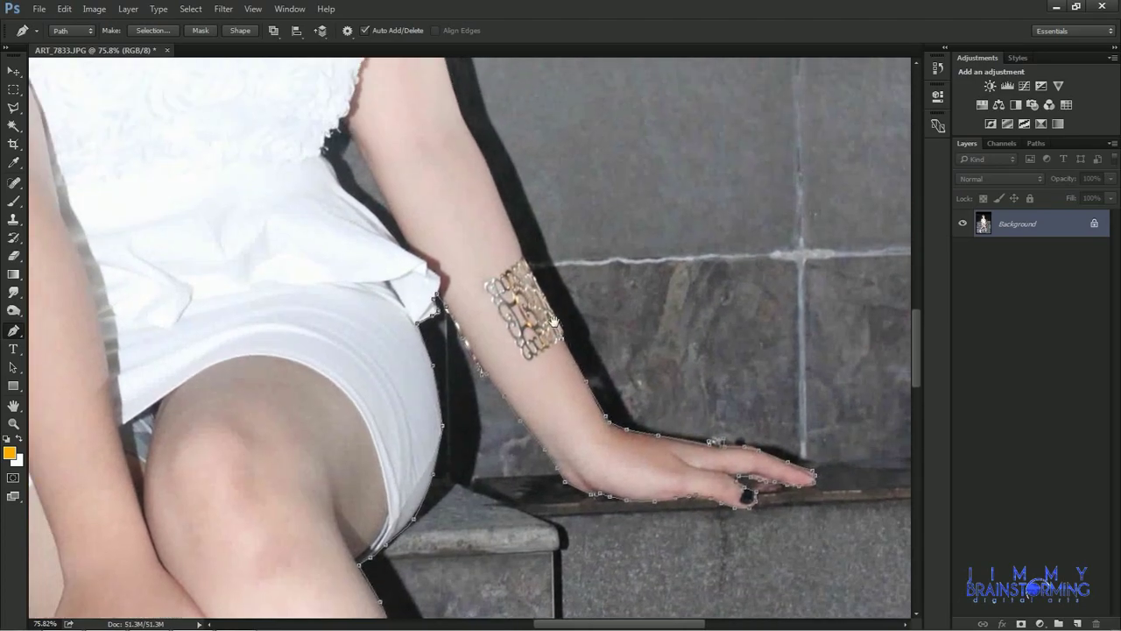
click(523, 258)
Trace the path up the upper arm, over the shoulder and along the hair.
drag(446, 100, 478, 260)
click(445, 125)
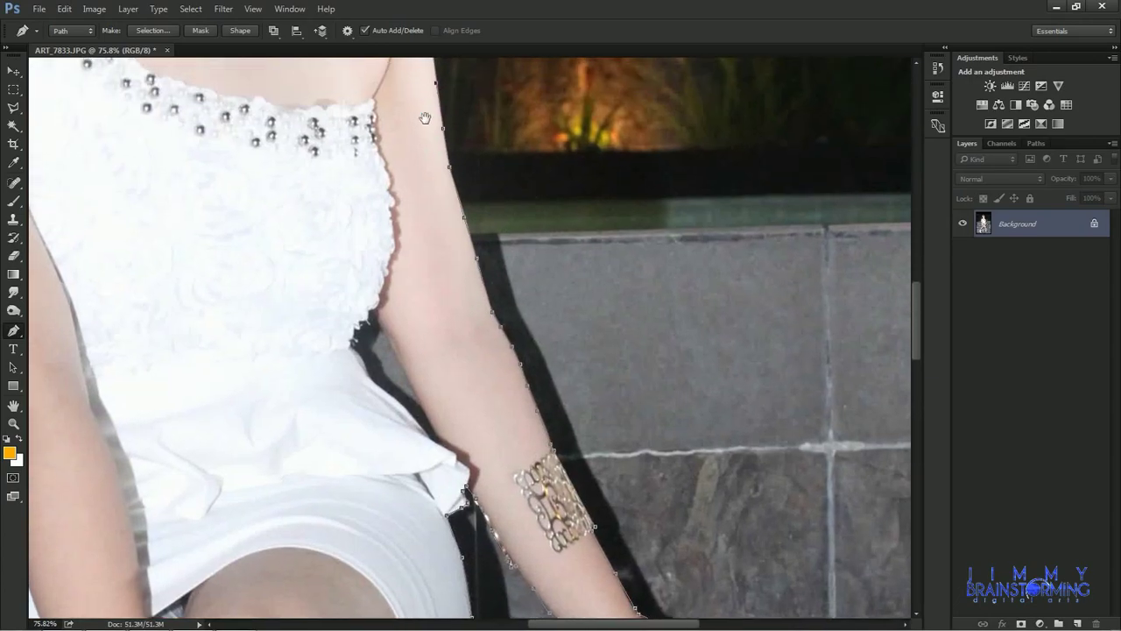
drag(425, 117, 454, 340)
click(452, 211)
click(438, 168)
drag(383, 108, 384, 235)
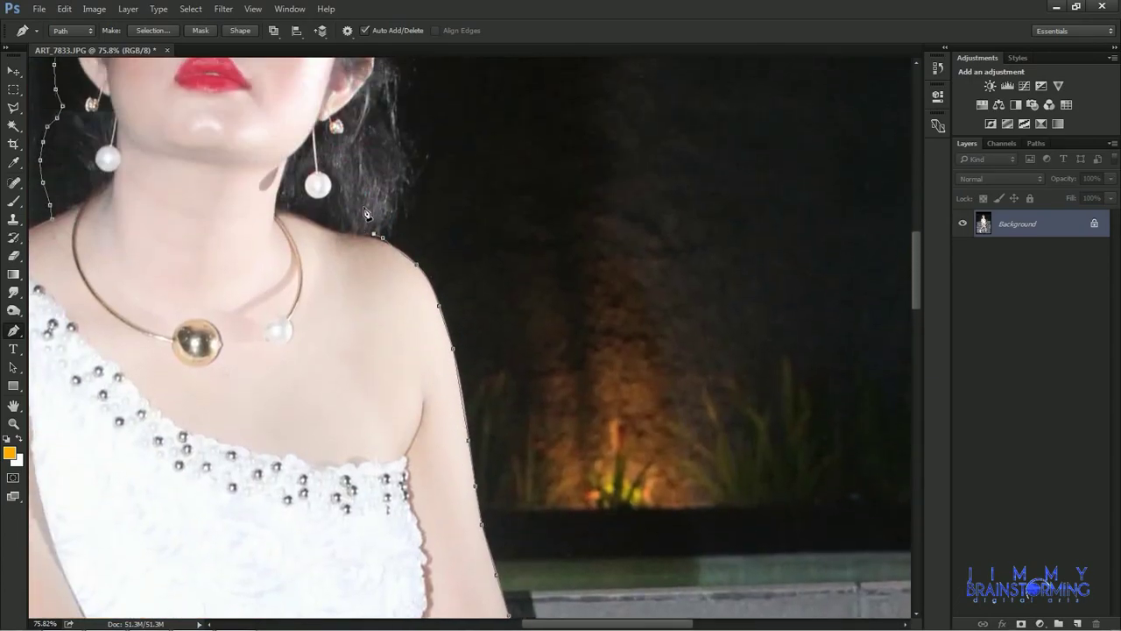
click(383, 149)
click(367, 117)
click(372, 98)
Trace around the head and close the path at the headpiece.
drag(376, 70, 376, 215)
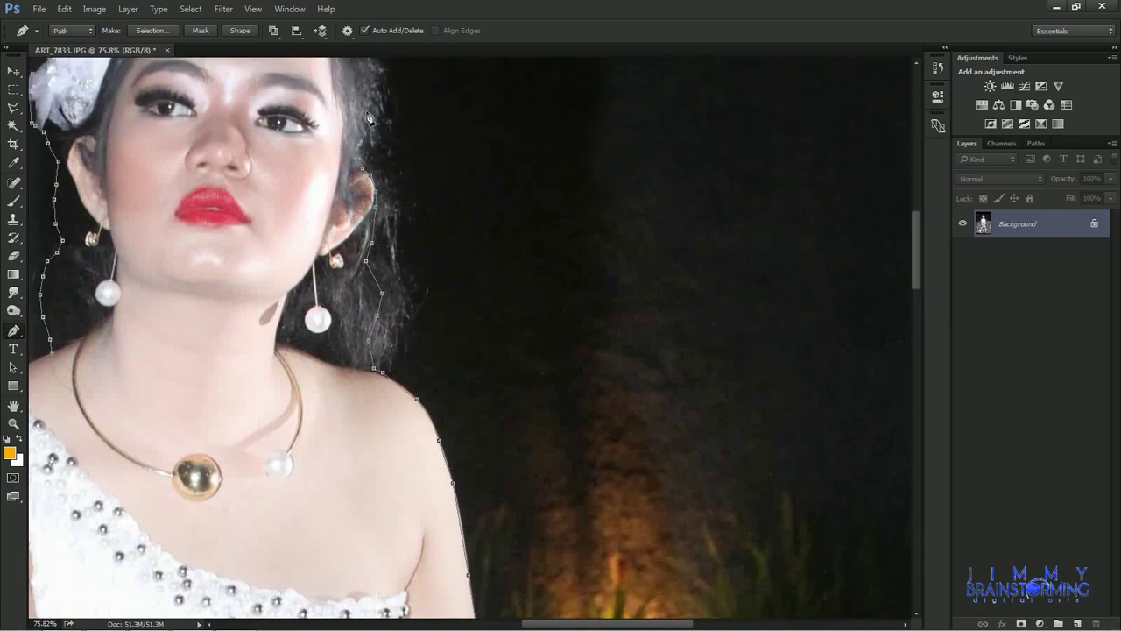
drag(370, 118, 384, 296)
click(392, 255)
click(391, 230)
click(380, 201)
click(366, 181)
click(347, 164)
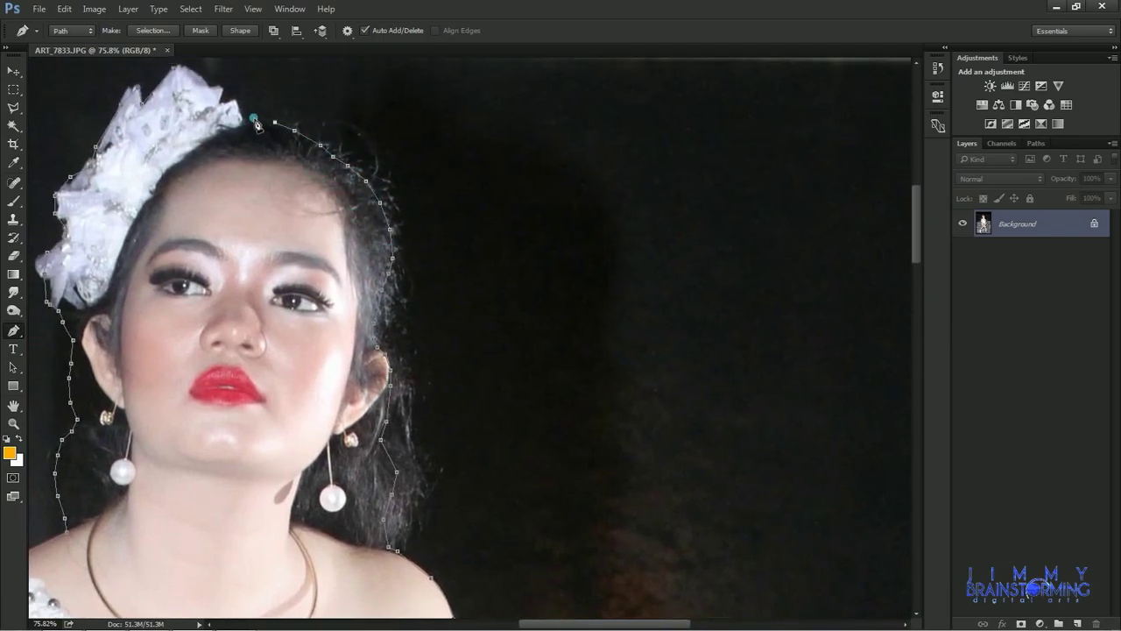
drag(257, 124, 292, 208)
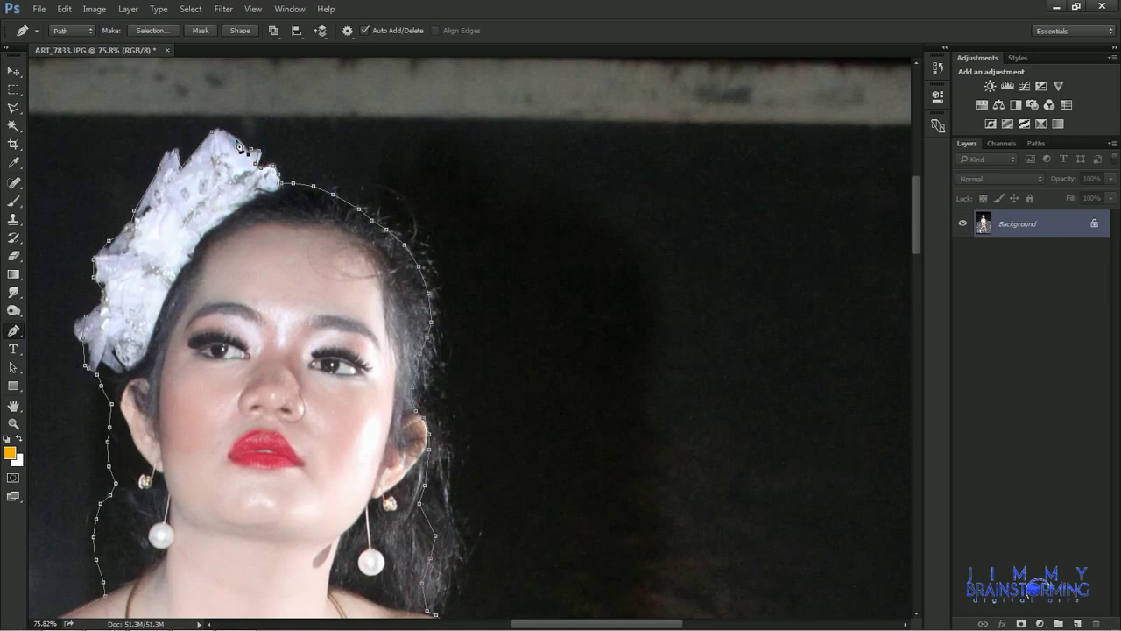
click(216, 130)
Turn the path into a selection, refine its edge into a cutout layer, and hide the original background.
right_click(292, 134)
click(350, 195)
click(638, 175)
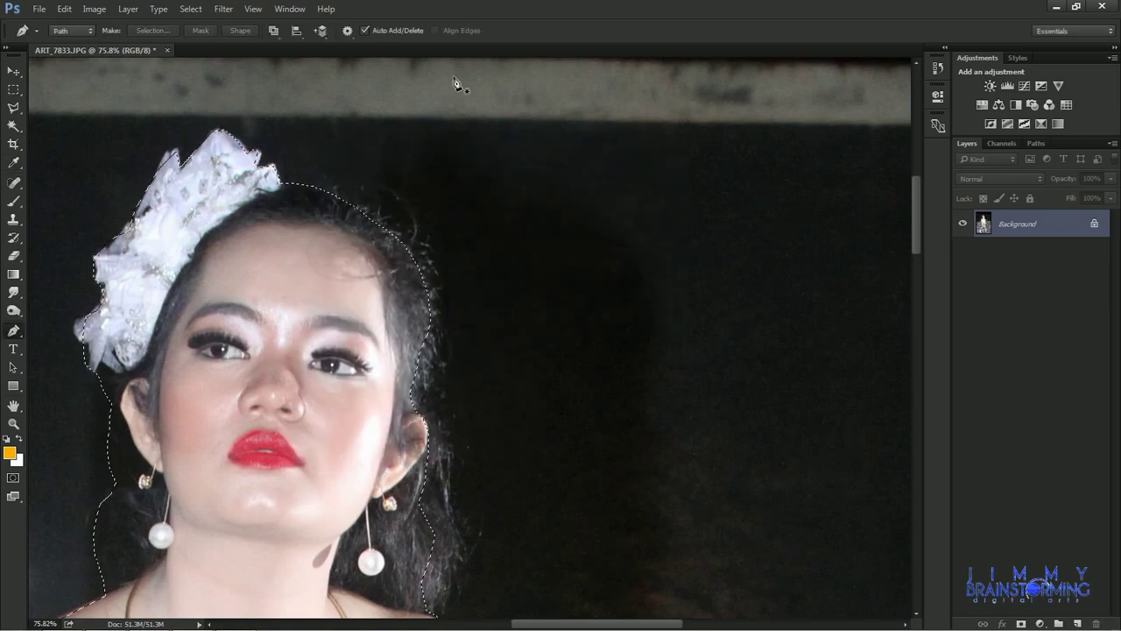
key(m)
click(531, 31)
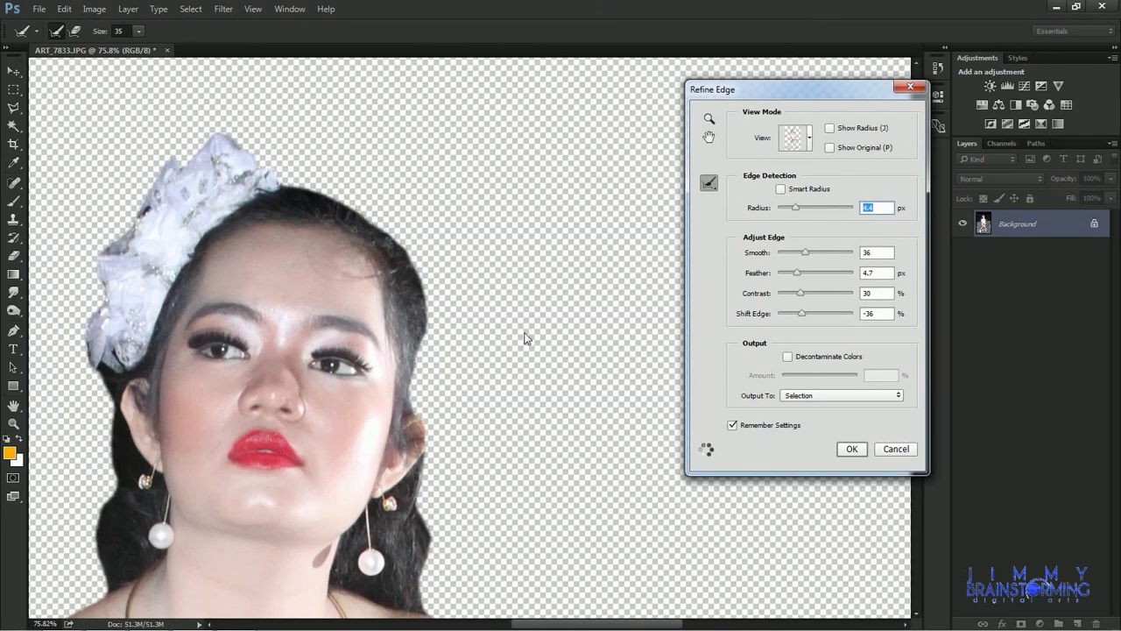
click(851, 449)
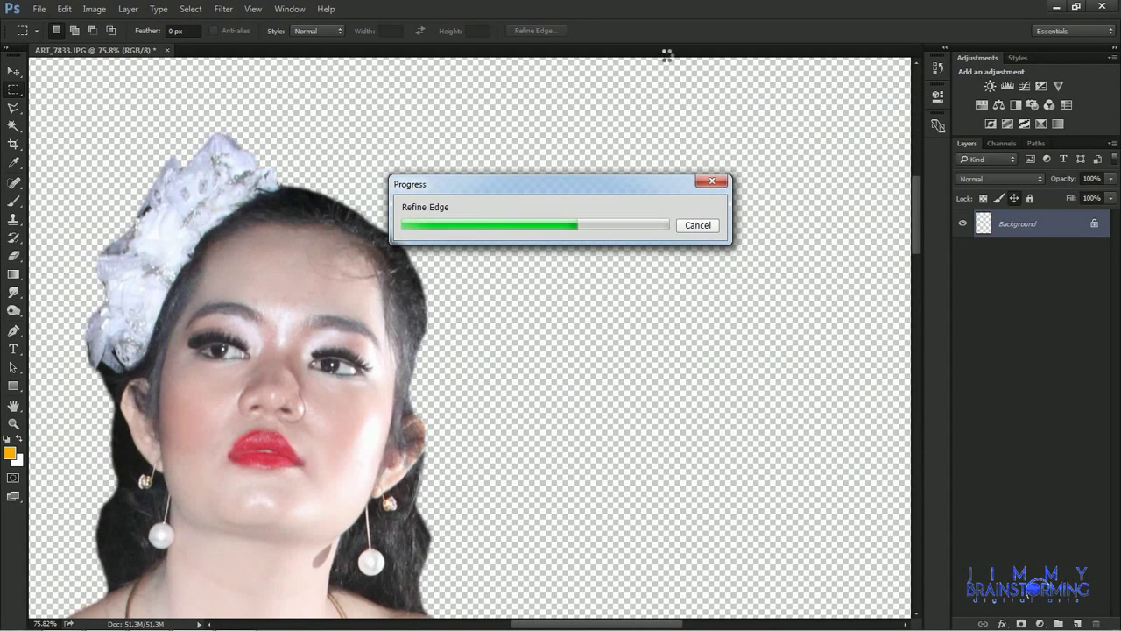
key(ctrl+0)
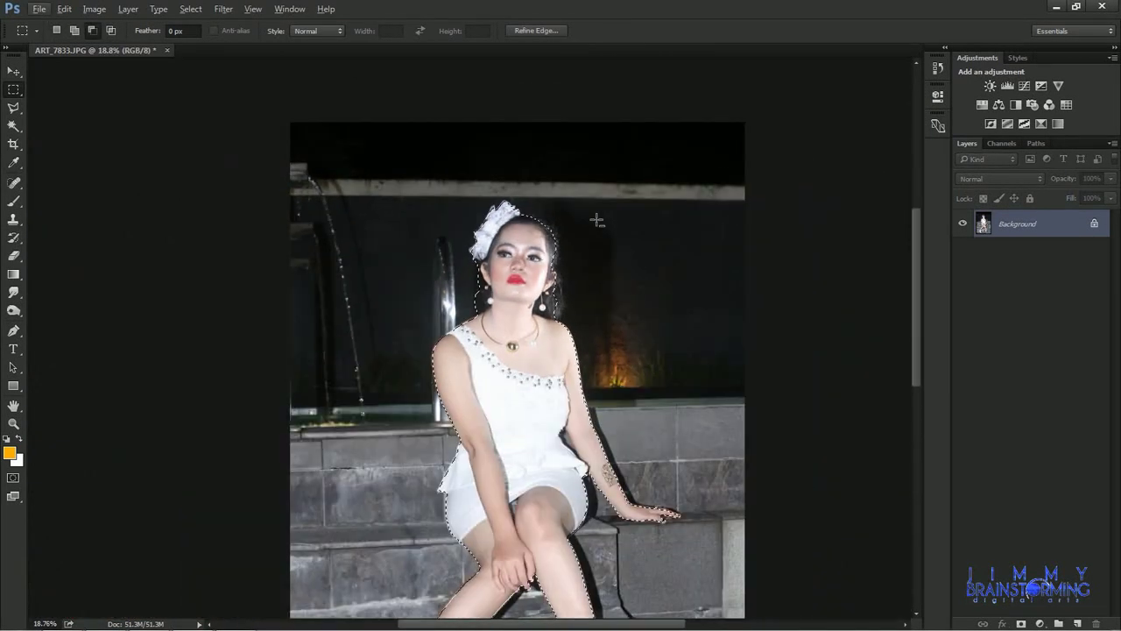
click(961, 250)
Create a new document and rotate its canvas 90° clockwise to landscape.
click(40, 8)
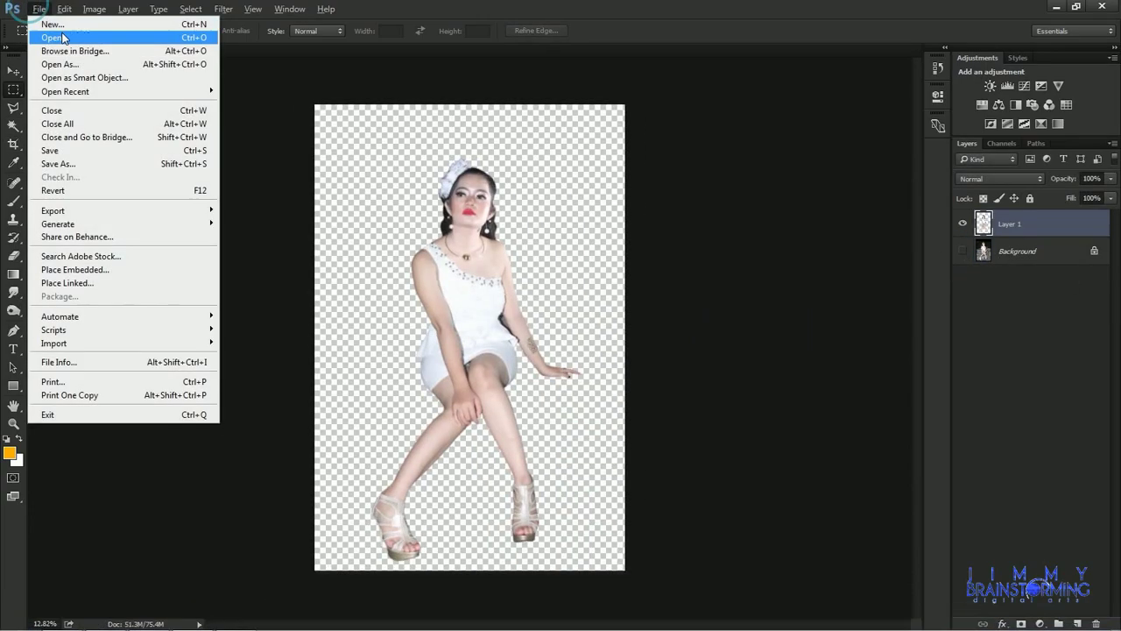
click(686, 138)
click(93, 9)
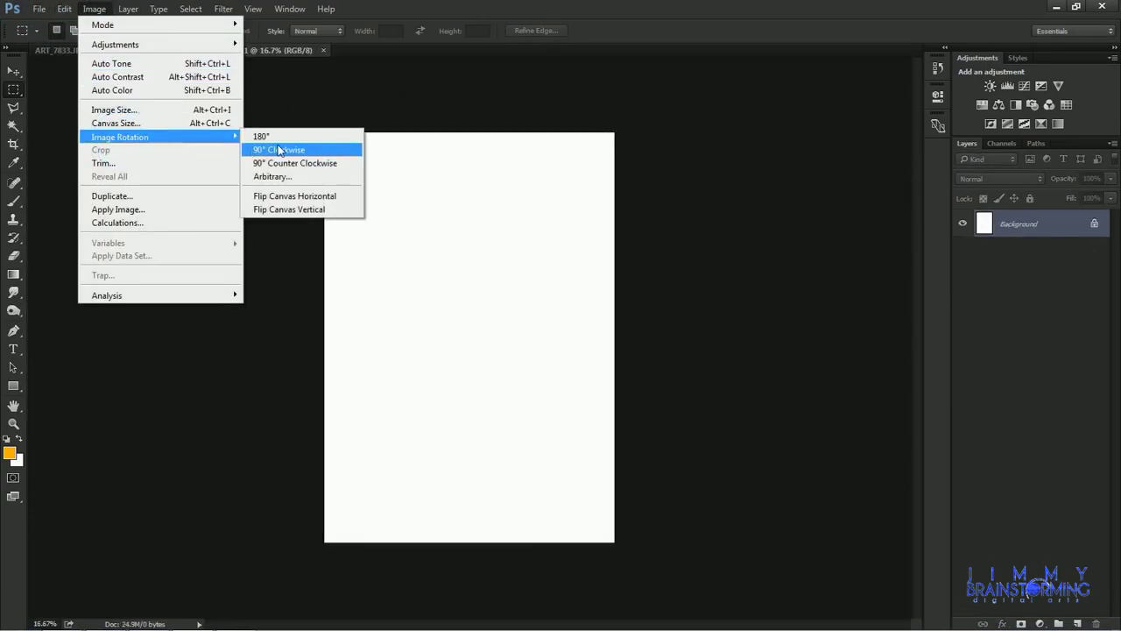
click(302, 149)
Place the cloudy sky photo into the new document and enlarge it to cover the canvas.
click(63, 617)
drag(850, 346, 584, 389)
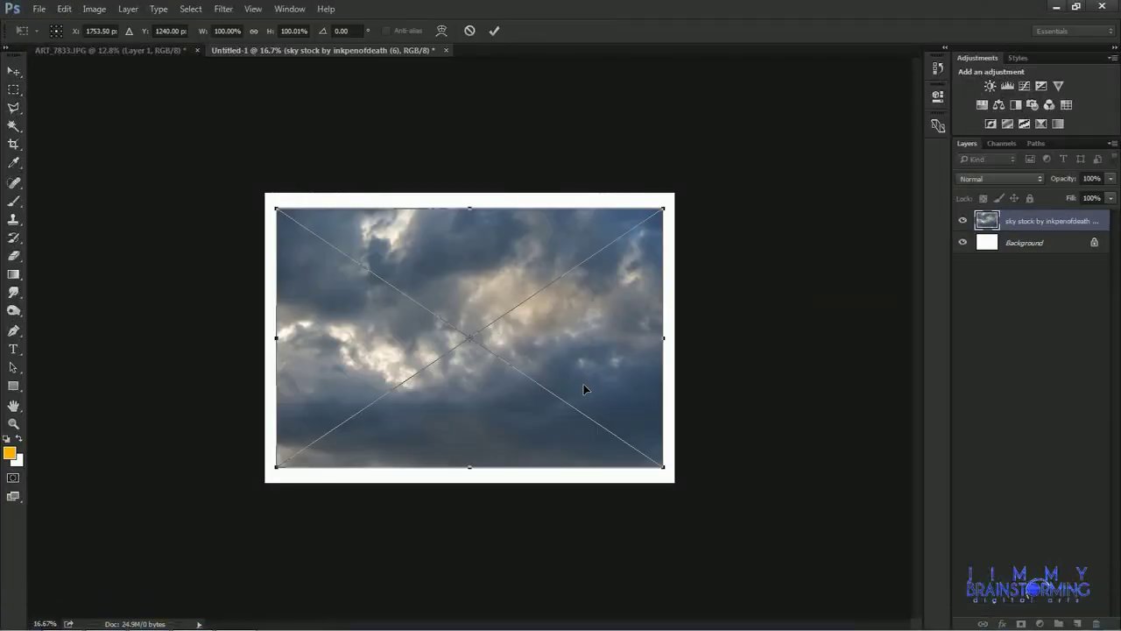
drag(663, 466, 705, 483)
Commit the sky, move it upward, and erase its bottom into a soft fade.
key(Return)
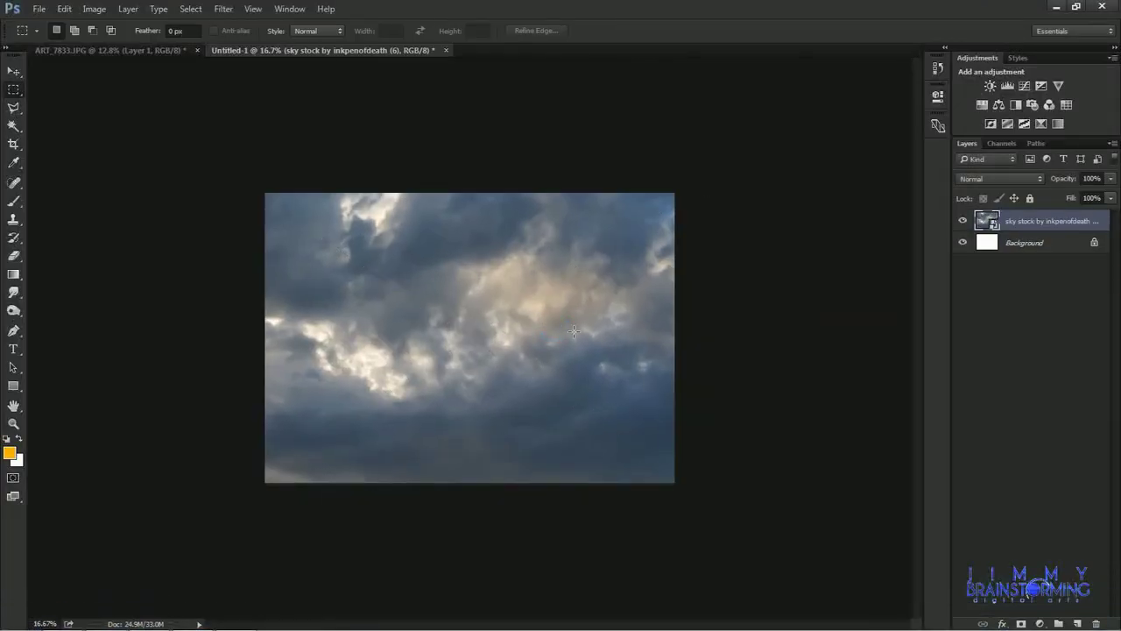
drag(460, 304, 467, 254)
key(e)
click(303, 397)
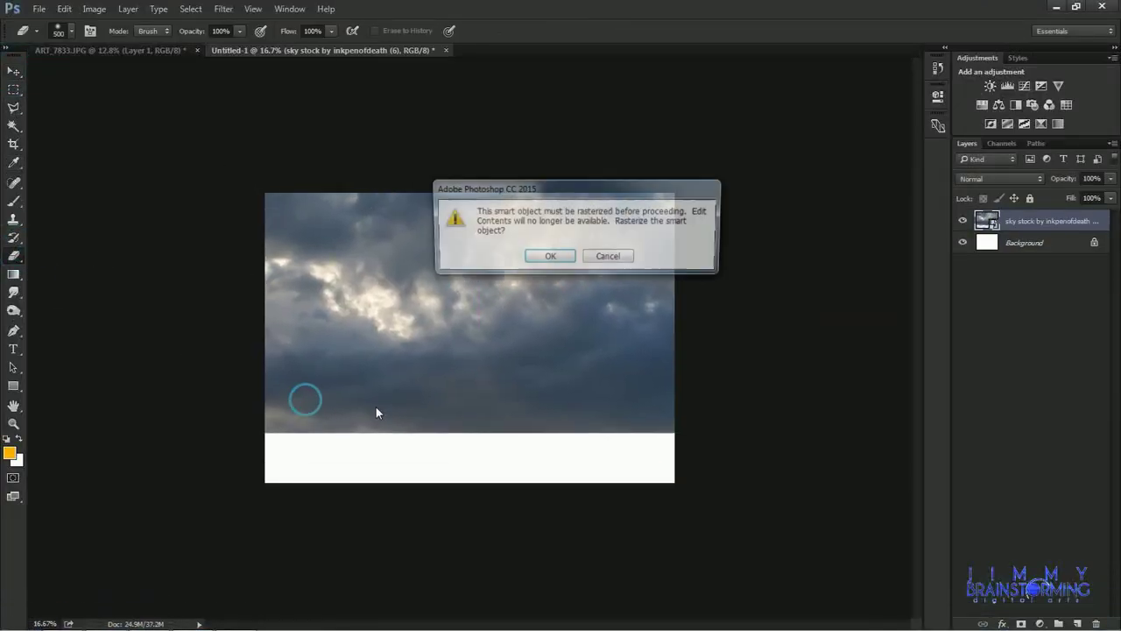
key(Escape)
key(Delete)
key(ctrl+z)
drag(238, 420, 749, 442)
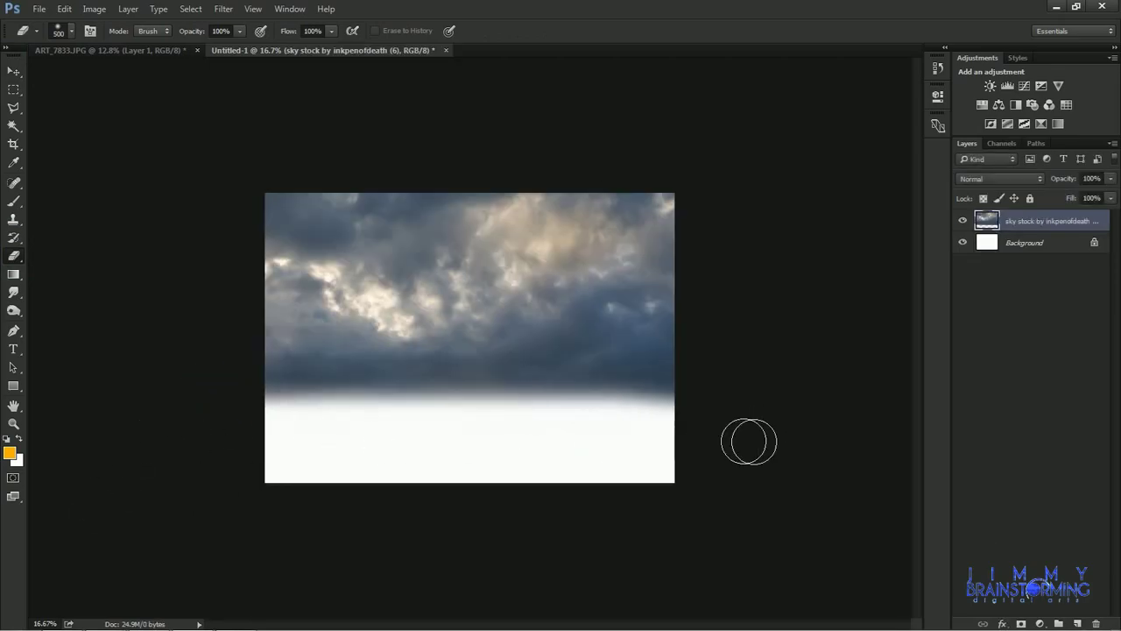
Place the dark-cloud sea photo below the sky and position it to cover the white strip.
click(63, 618)
drag(830, 179, 468, 370)
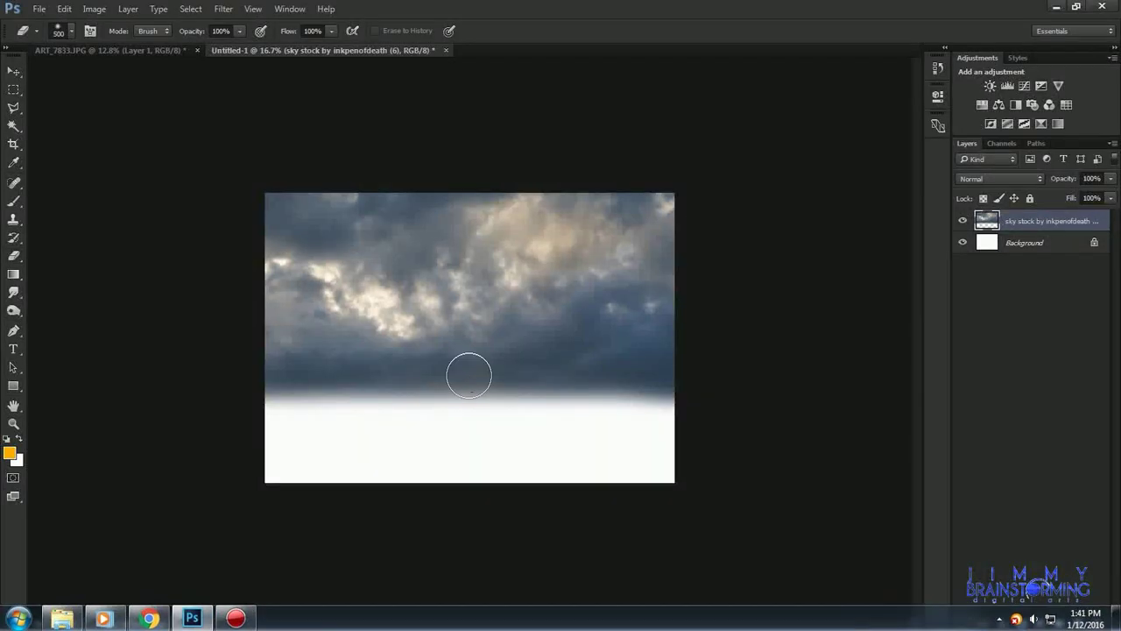
key(Return)
click(575, 281)
key(Escape)
key(v)
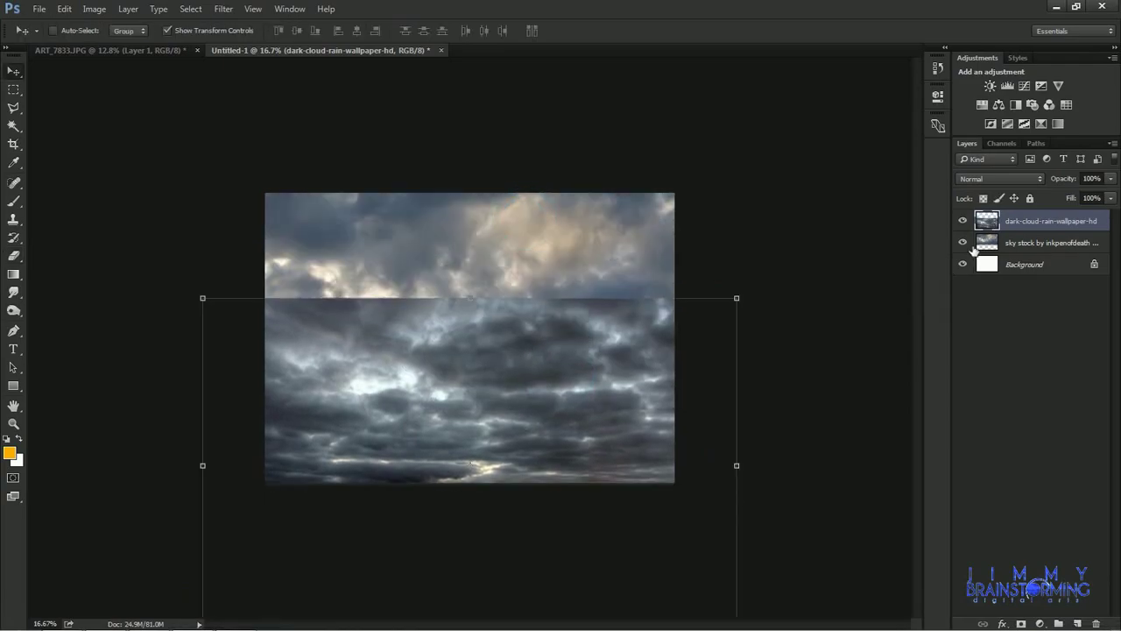
key(ctrl+[)
mouse_move(617, 361)
mouse_down()
mouse_move(617, 251)
mouse_move(566, 332)
mouse_up()
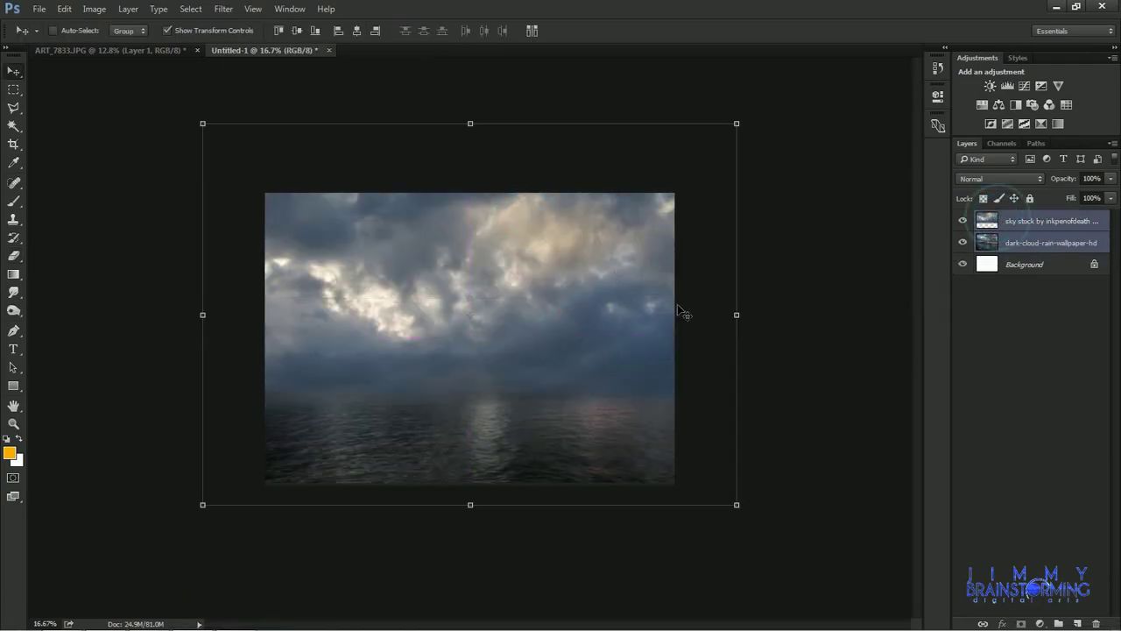
drag(677, 304, 604, 247)
click(1042, 243)
drag(665, 355, 671, 439)
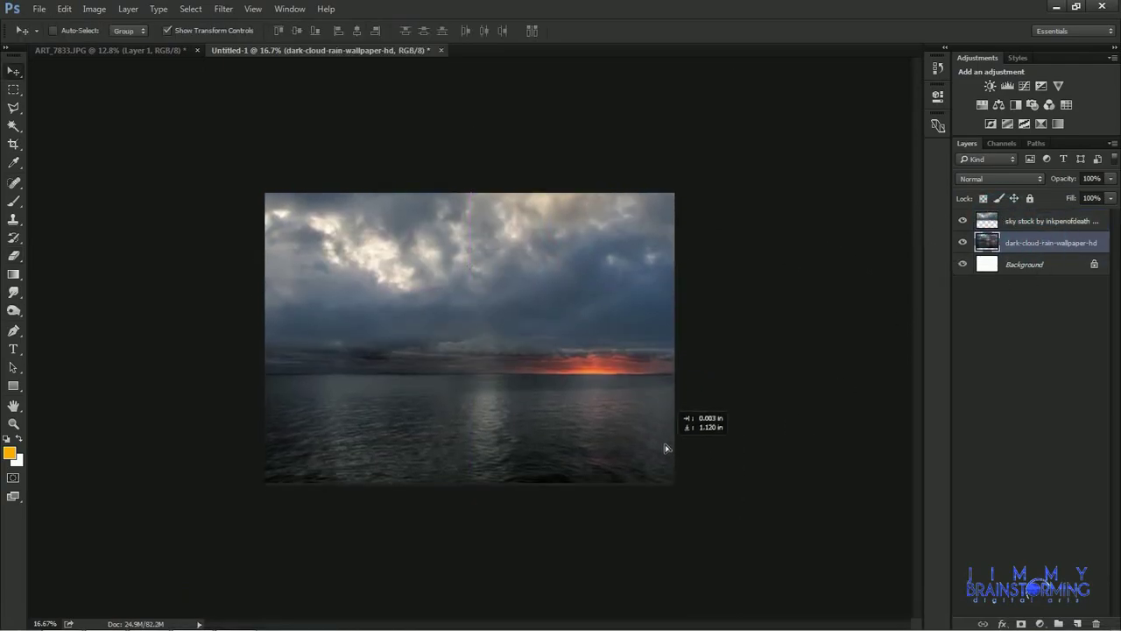
scroll(616, 400, up, 1)
Apply a Color Balance adjustment to the sky layer.
click(1009, 228)
click(94, 8)
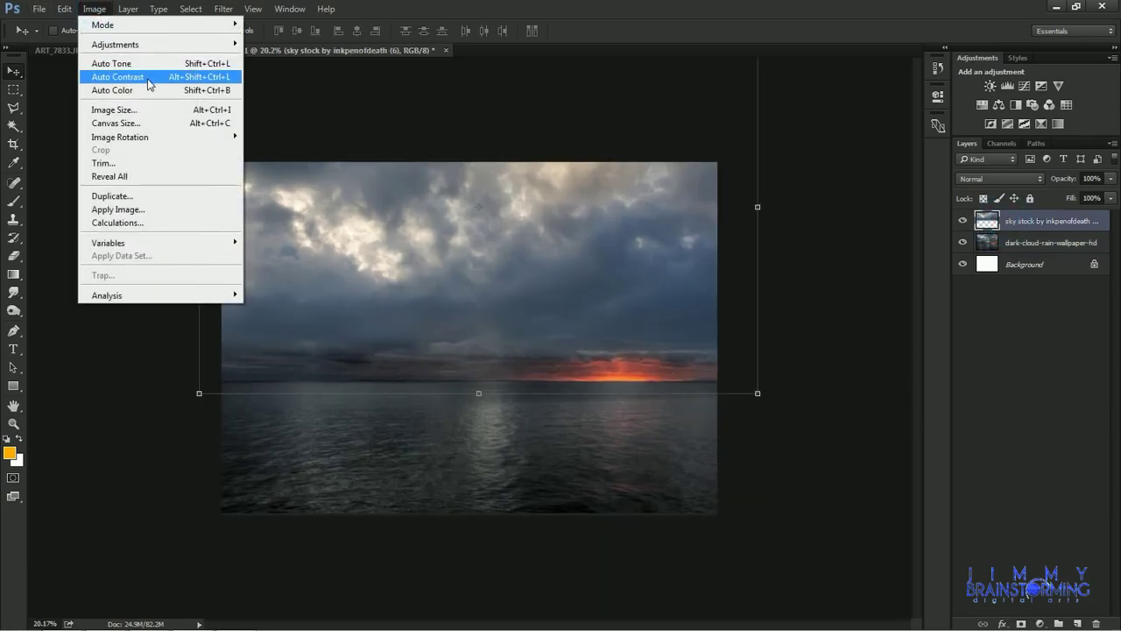
click(455, 133)
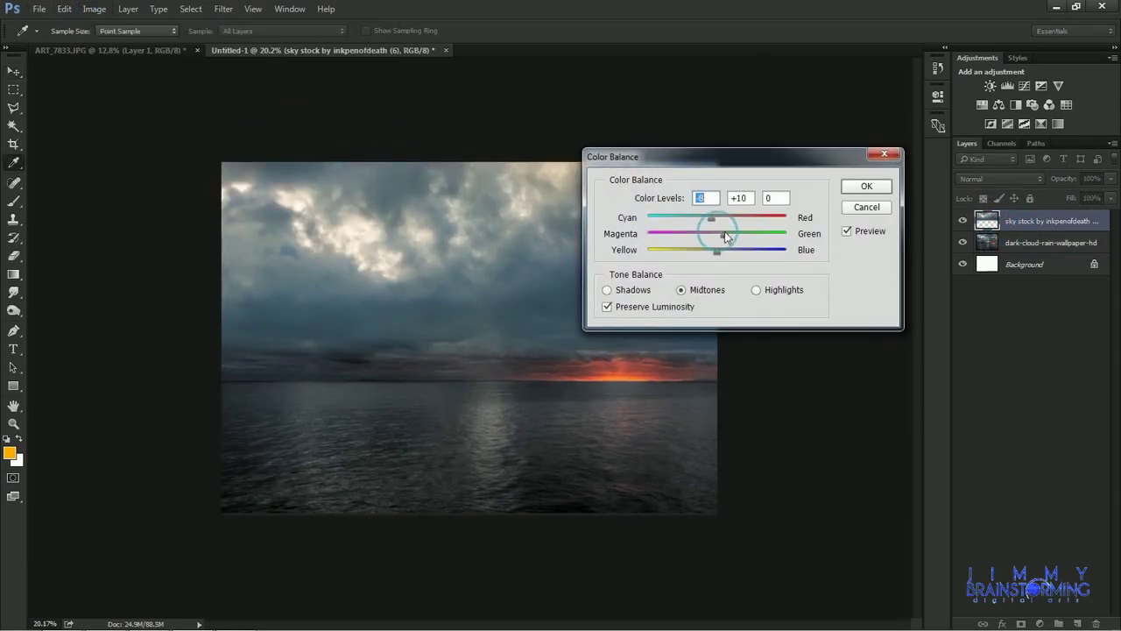
drag(714, 231, 706, 252)
key(Return)
Add a new empty top layer and choose a smaller cloud brush.
key(v)
click(1077, 622)
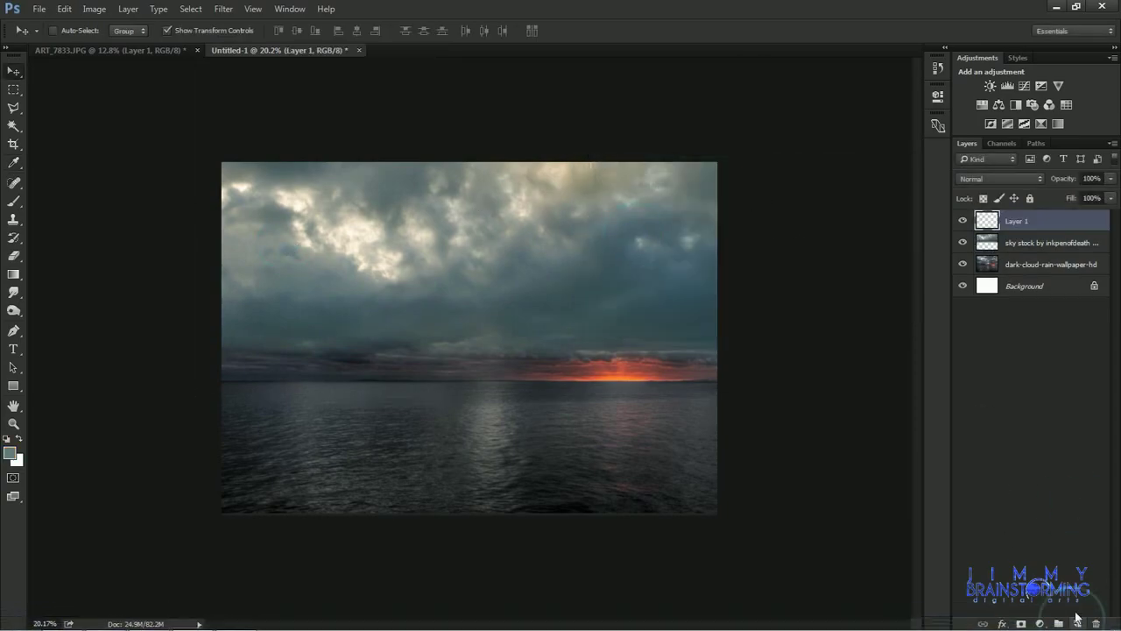
click(13, 201)
right_click(350, 342)
key(Return)
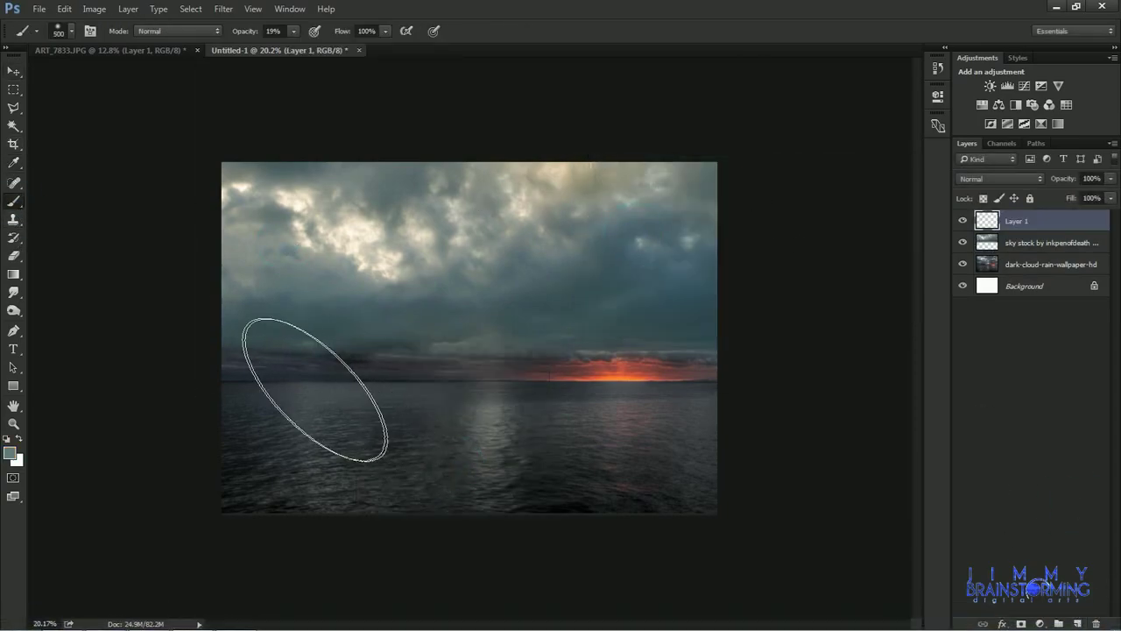
right_click(261, 333)
scroll(368, 500, down, 3)
double_click(368, 502)
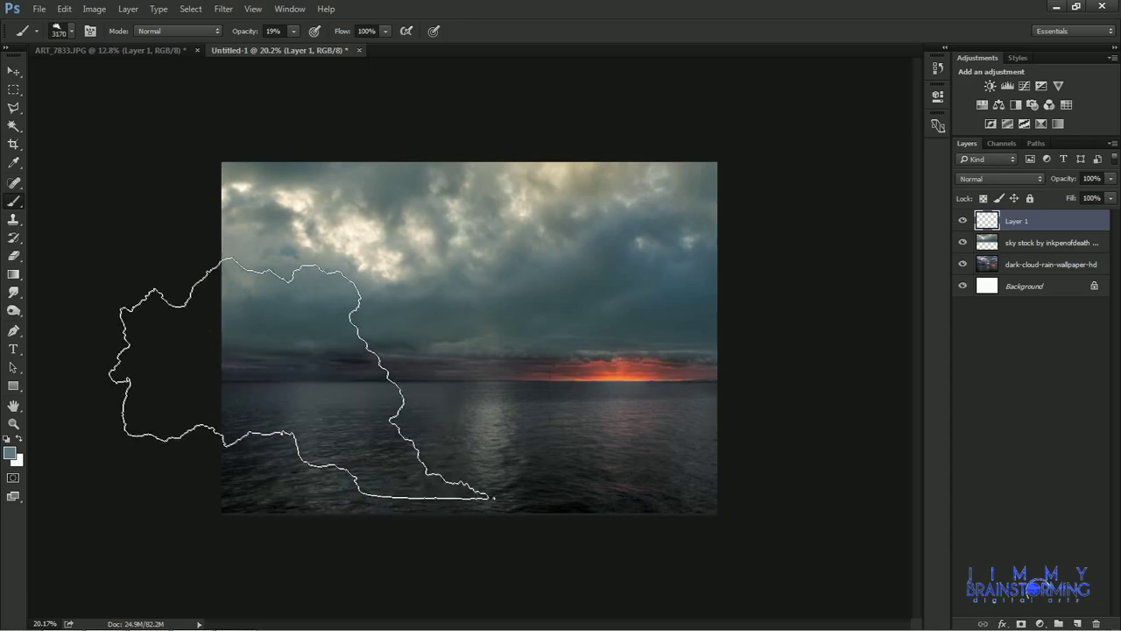
right_click(399, 351)
double_click(511, 461)
key(bracketleft)
key(bracketleft)
key(bracketleft)
key(bracketleft)
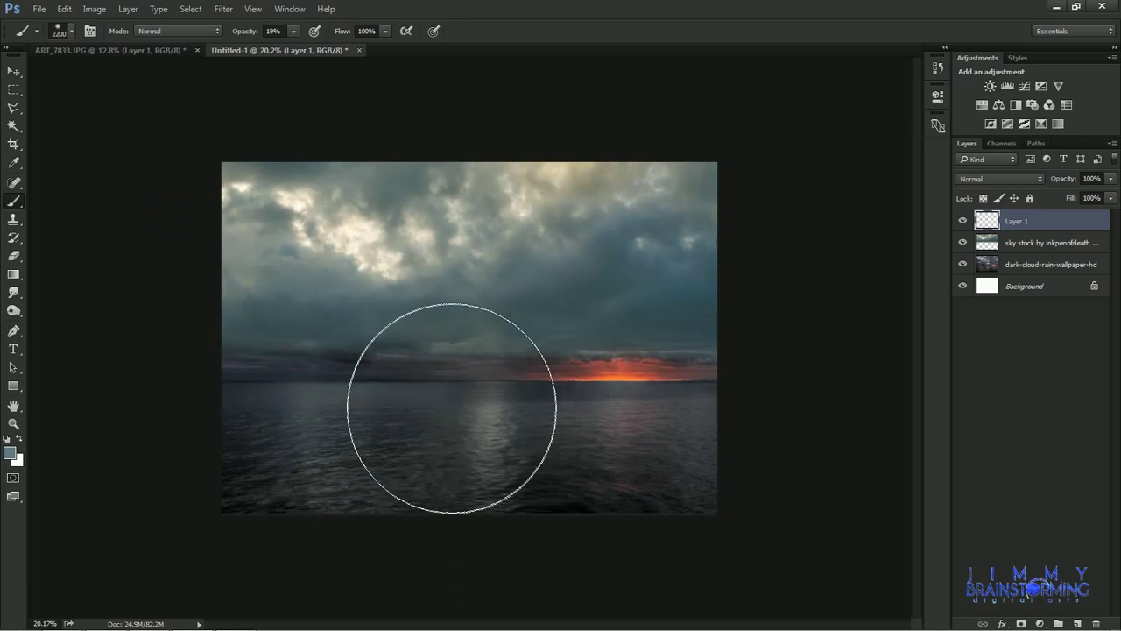
key(bracketleft)
key(bracketleft)
key(bracketleft)
Set the foreground colour to #9eecff and paint soft glow strokes along the horizon.
click(10, 452)
text(9eecff)
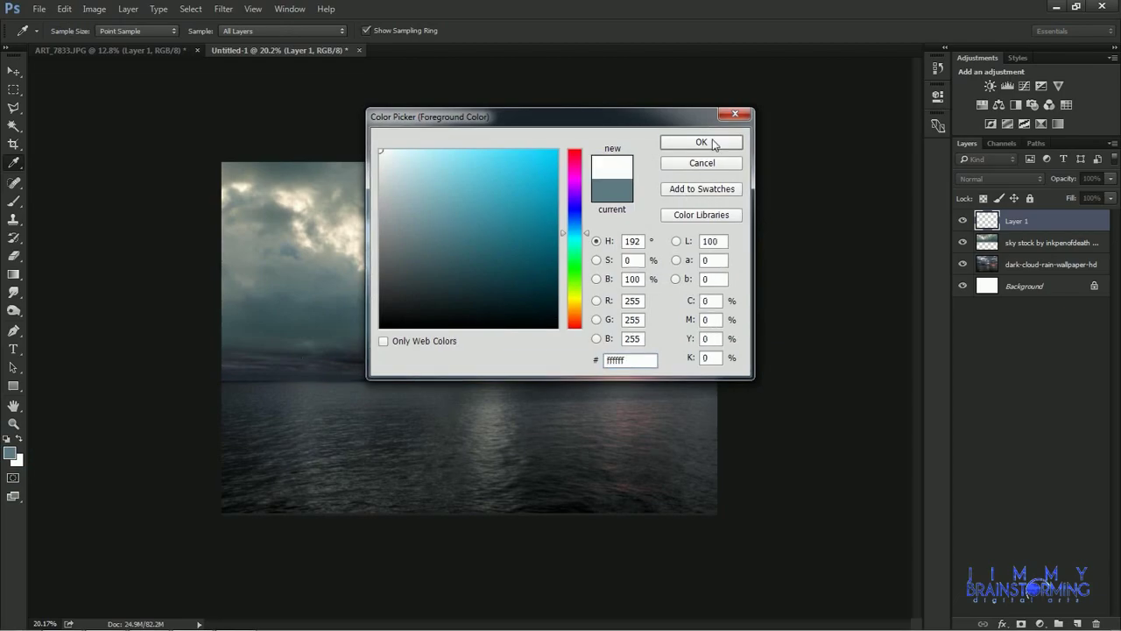
key(Return)
drag(262, 364, 431, 376)
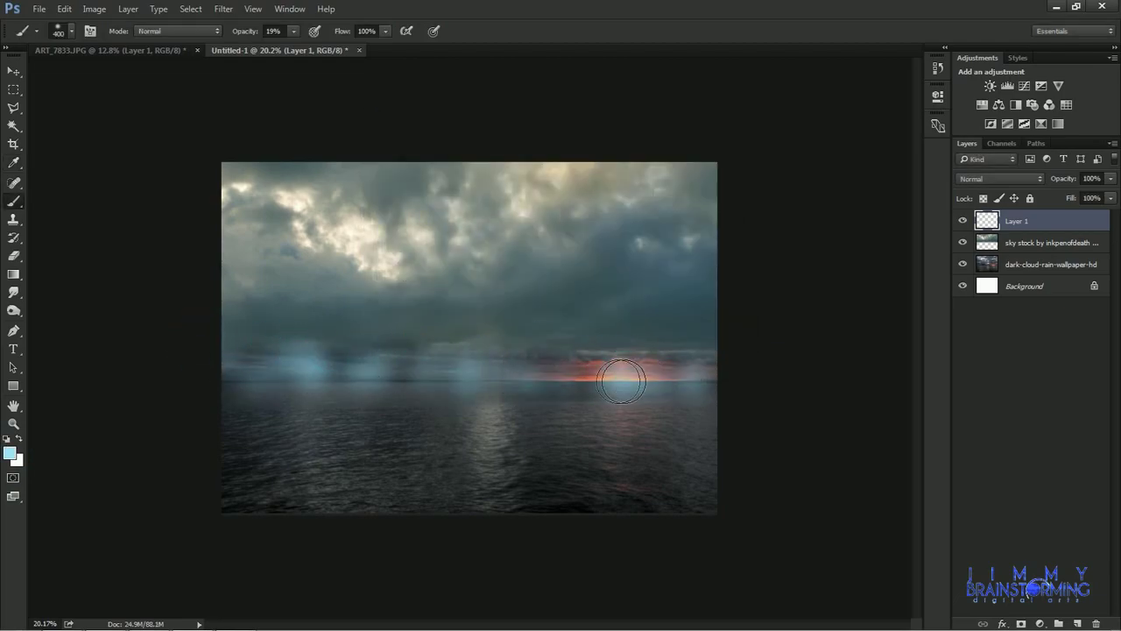
drag(557, 366, 713, 370)
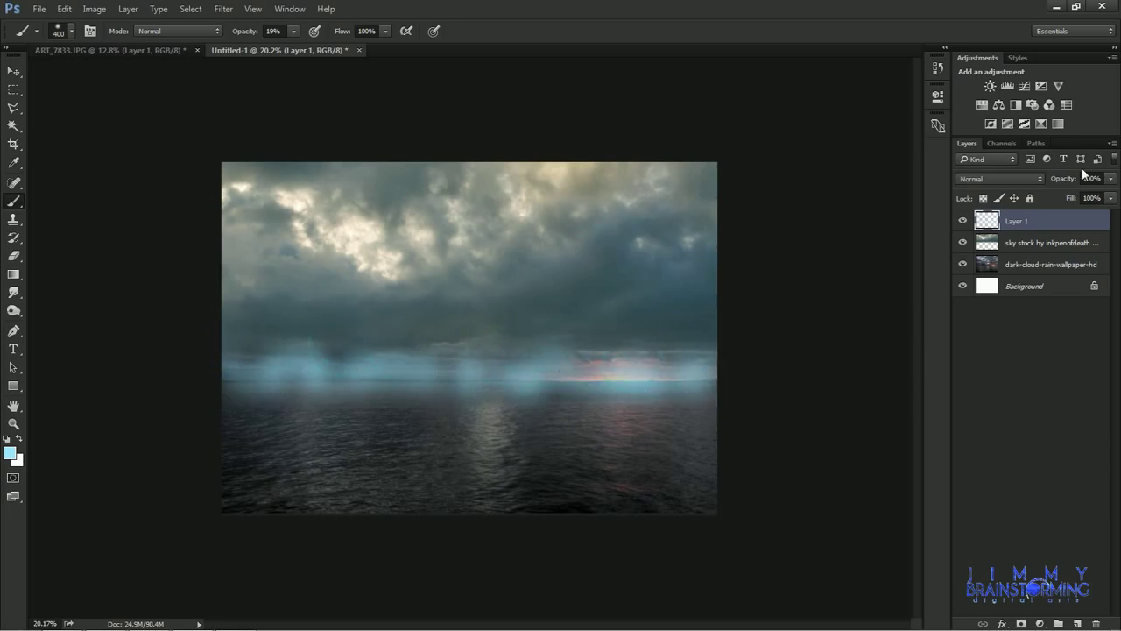
Enlarge the brush and paint another stroke to brighten the horizon glow.
scroll(1030, 187, down, 4)
scroll(1030, 189, down, 4)
scroll(1030, 189, down, 3)
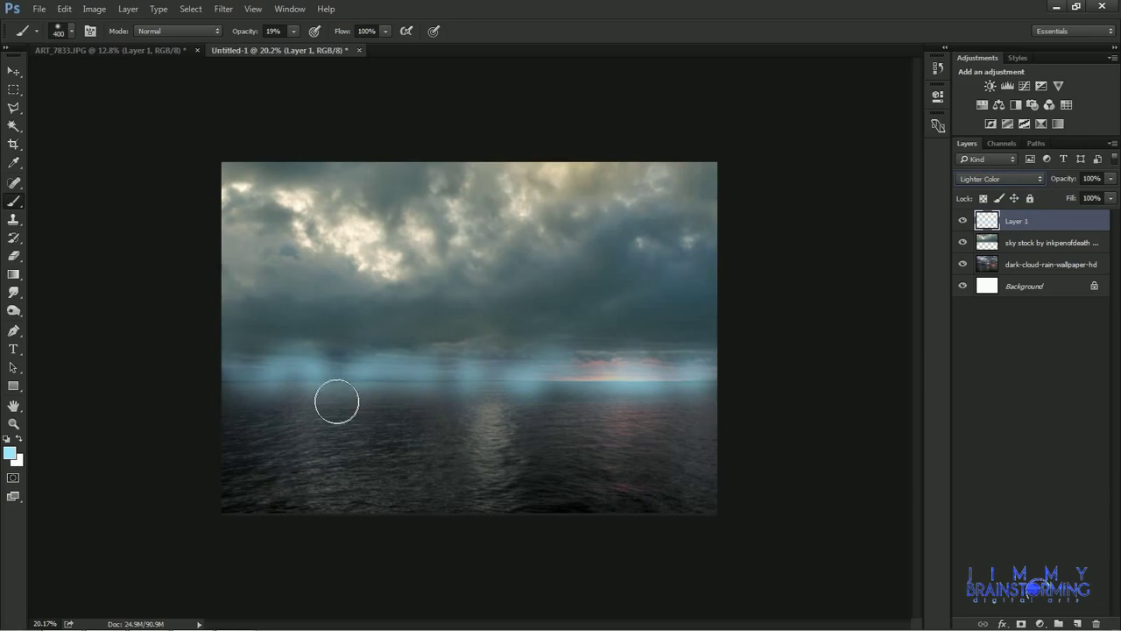
key(bracketright)
key(bracketright)
key(bracketright)
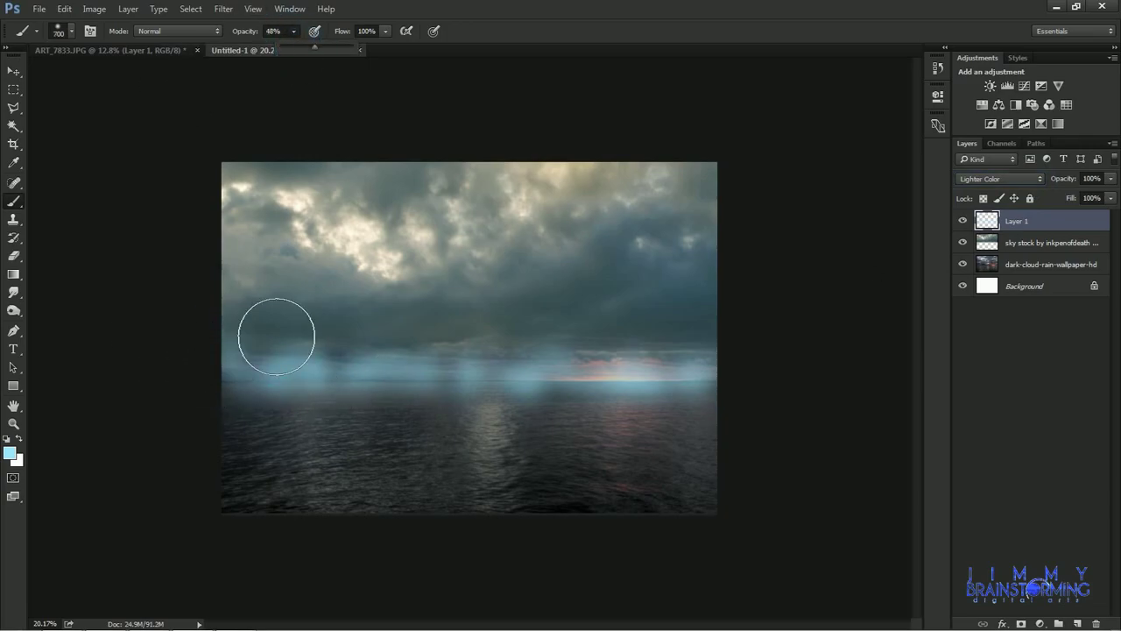
drag(276, 336, 806, 357)
Switch to the Eraser, undo a trial erase pass, and set eraser opacity to 47%.
click(13, 255)
drag(278, 324, 765, 315)
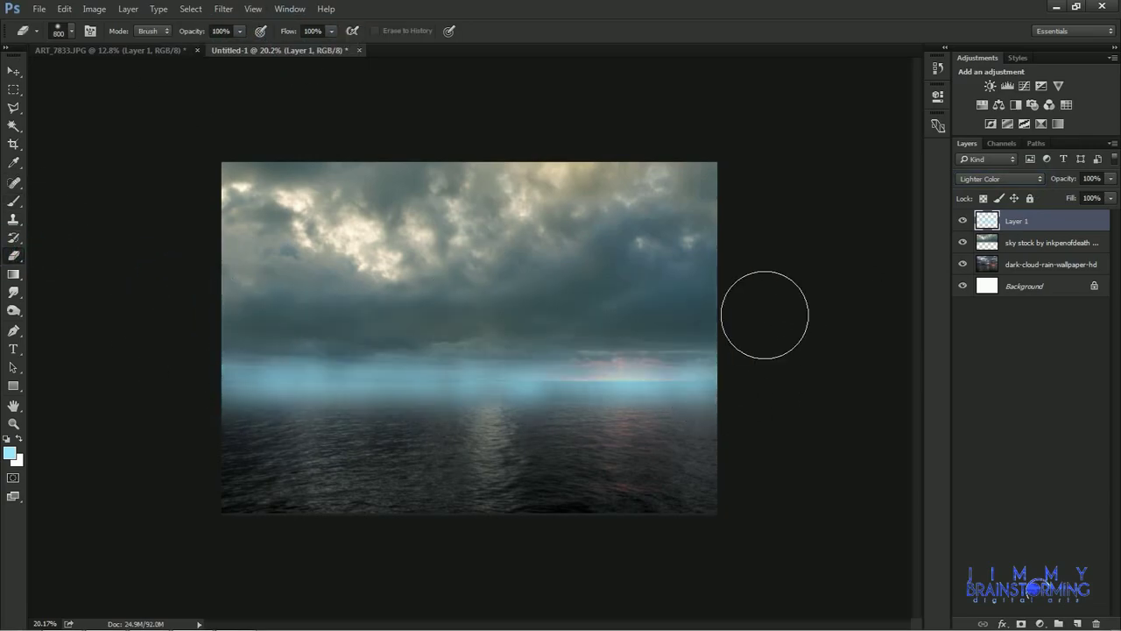
key(ctrl+z)
right_click(321, 230)
key(Escape)
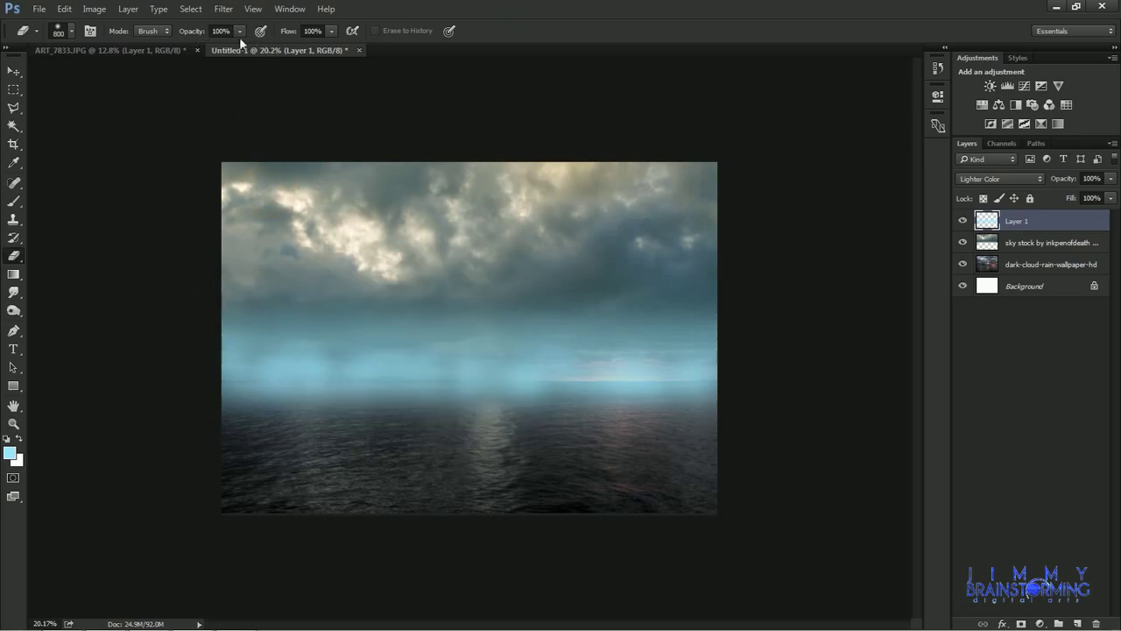
drag(288, 280, 333, 293)
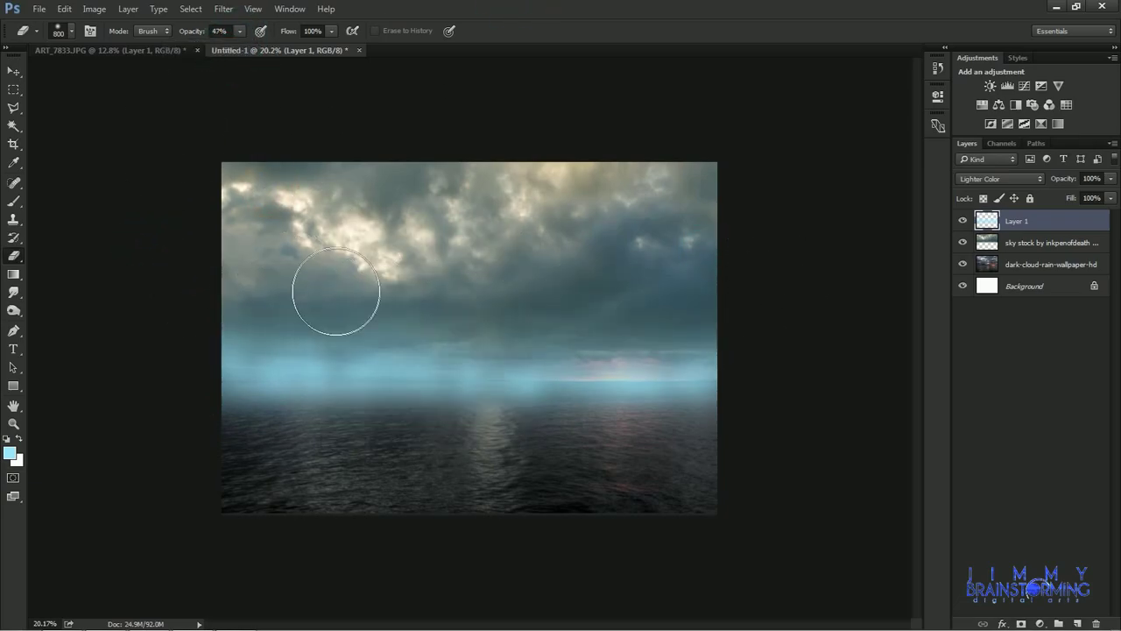
Erase the lower glow and darken the horizon band, then paint a light-blue horizon stroke.
drag(246, 435, 470, 462)
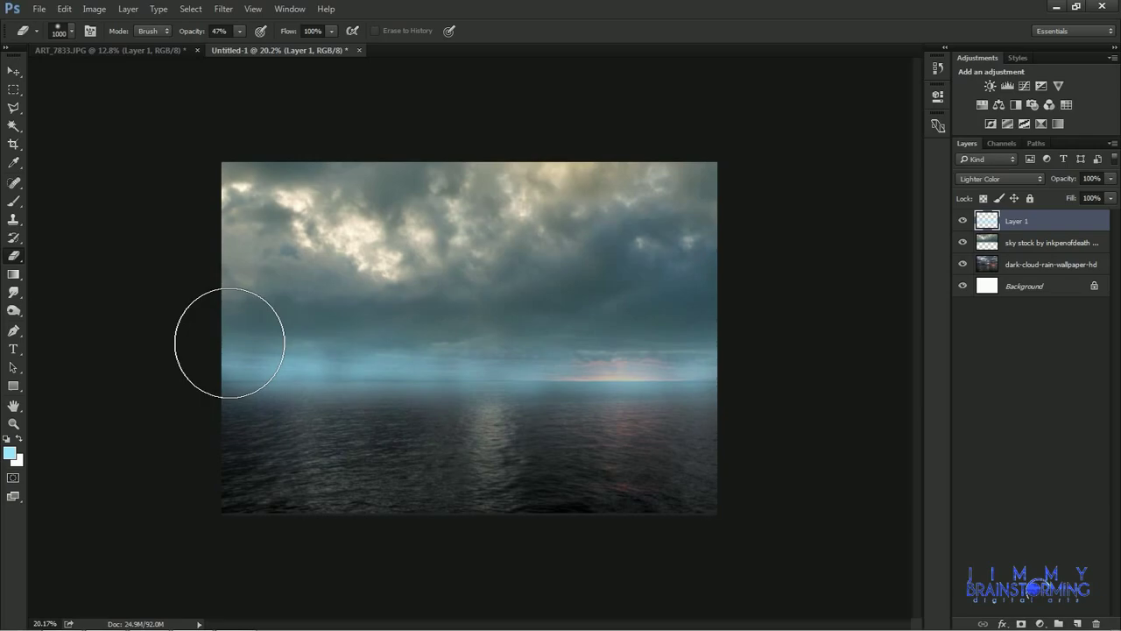
key(bracketleft)
key(bracketleft)
key(bracketleft)
drag(215, 334, 819, 331)
key(b)
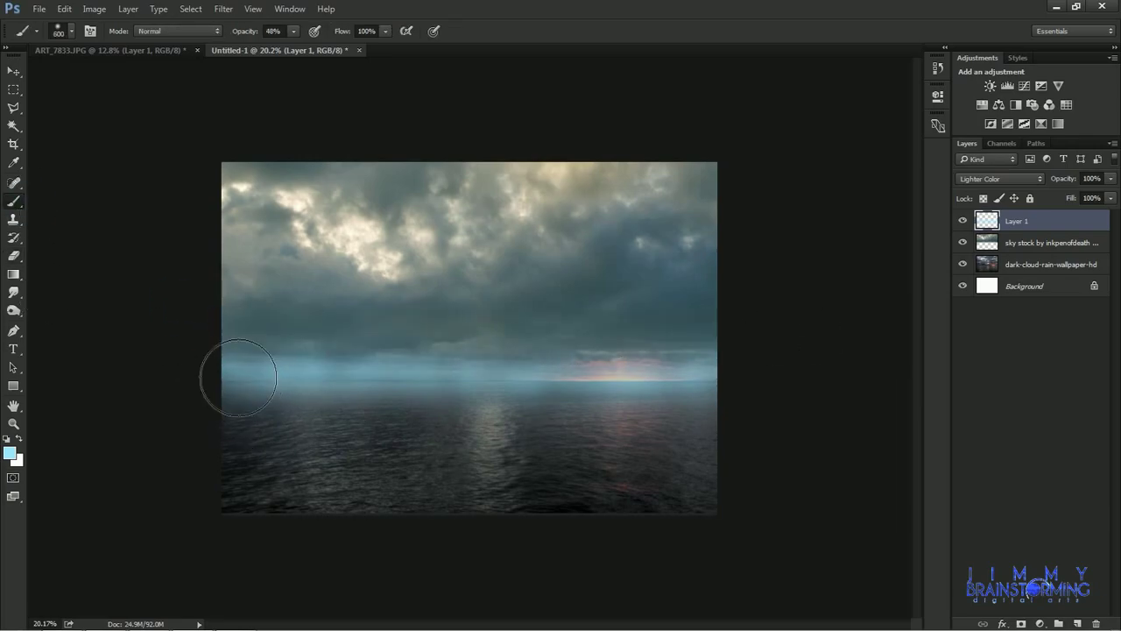
drag(238, 375, 765, 380)
Cycle Layer 1's blend mode past Hard Mix and Subtract to Divide.
scroll(989, 179, down, 1)
scroll(989, 180, down, 2)
scroll(989, 180, down, 2)
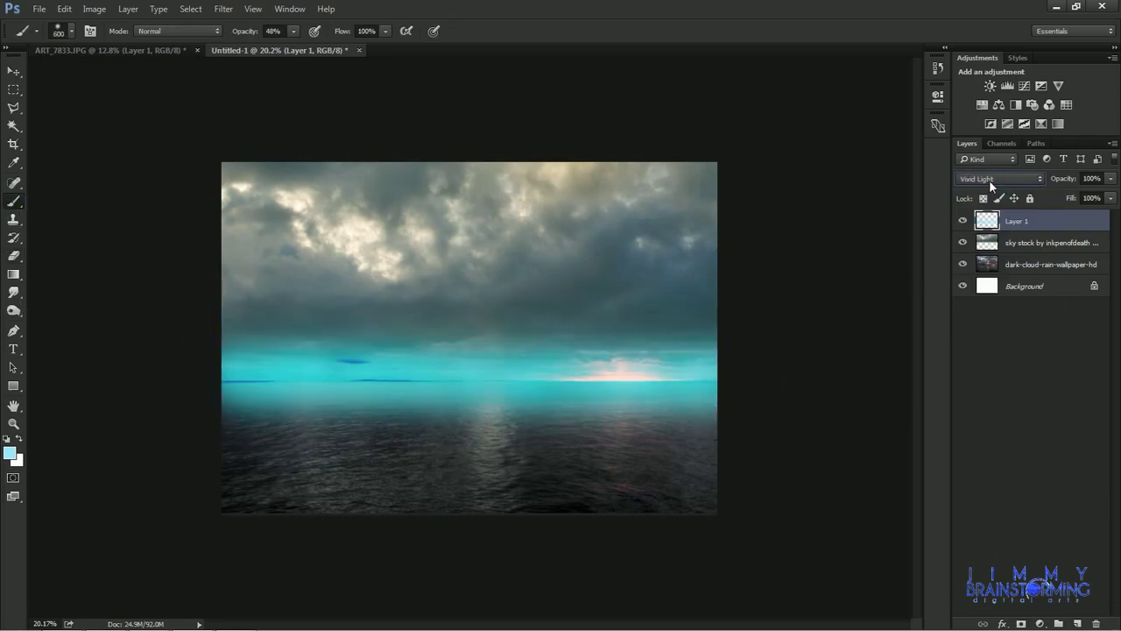
scroll(989, 180, down, 2)
scroll(976, 186, down, 1)
scroll(976, 185, down, 1)
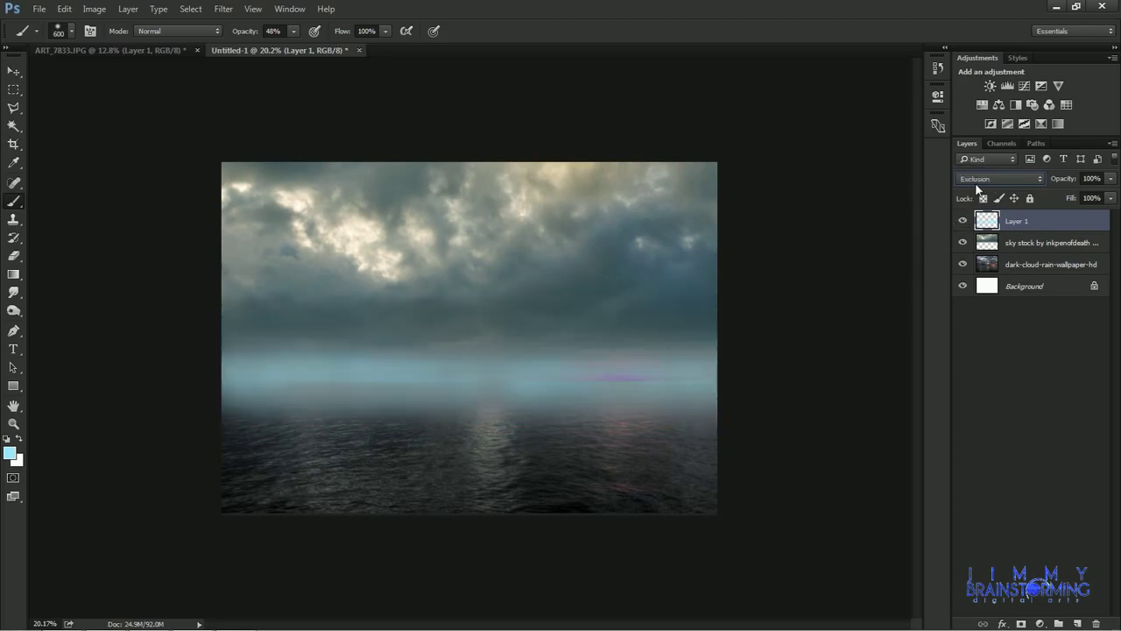
scroll(976, 186, down, 1)
scroll(976, 185, down, 1)
scroll(975, 185, down, 1)
scroll(976, 184, up, 1)
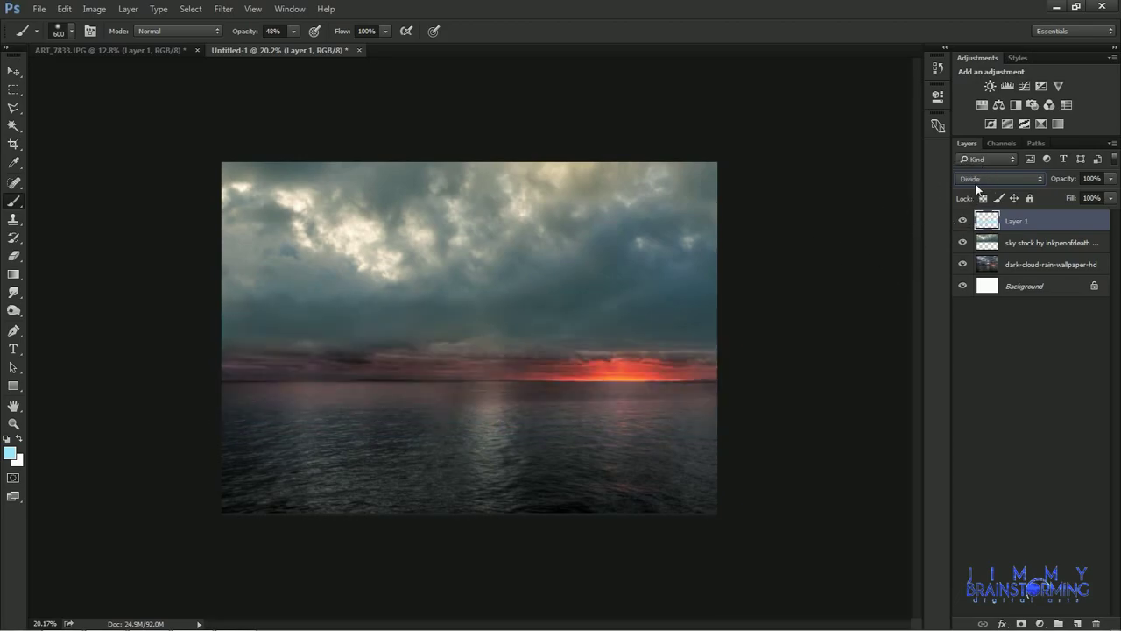
click(16, 256)
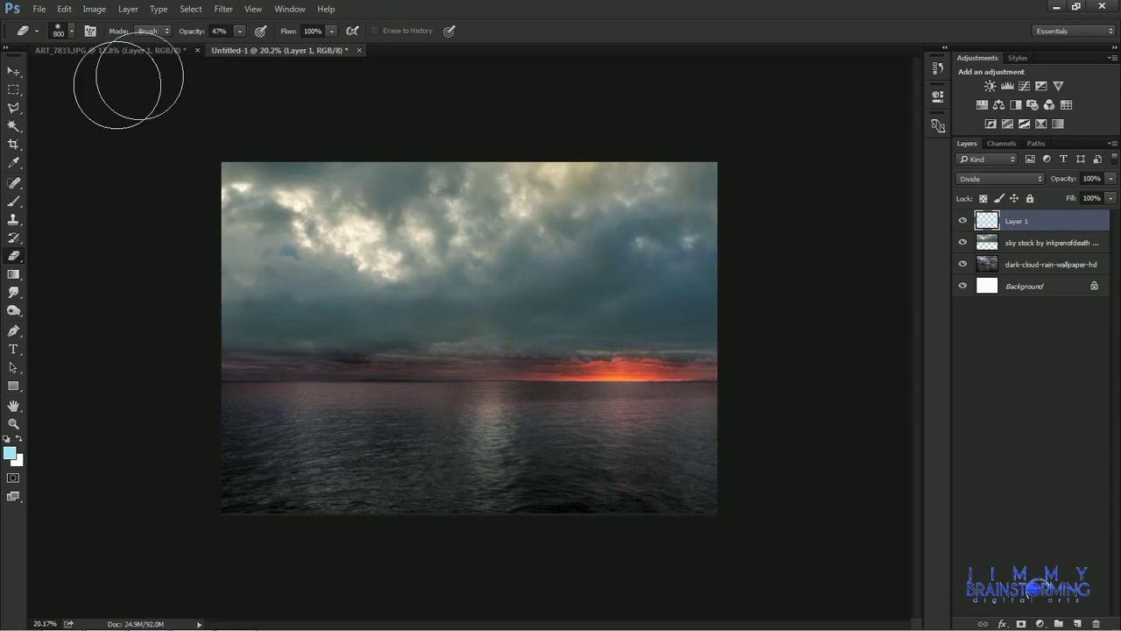
Stretch Layer 1 taller toward the bottom and commit the transform.
key(v)
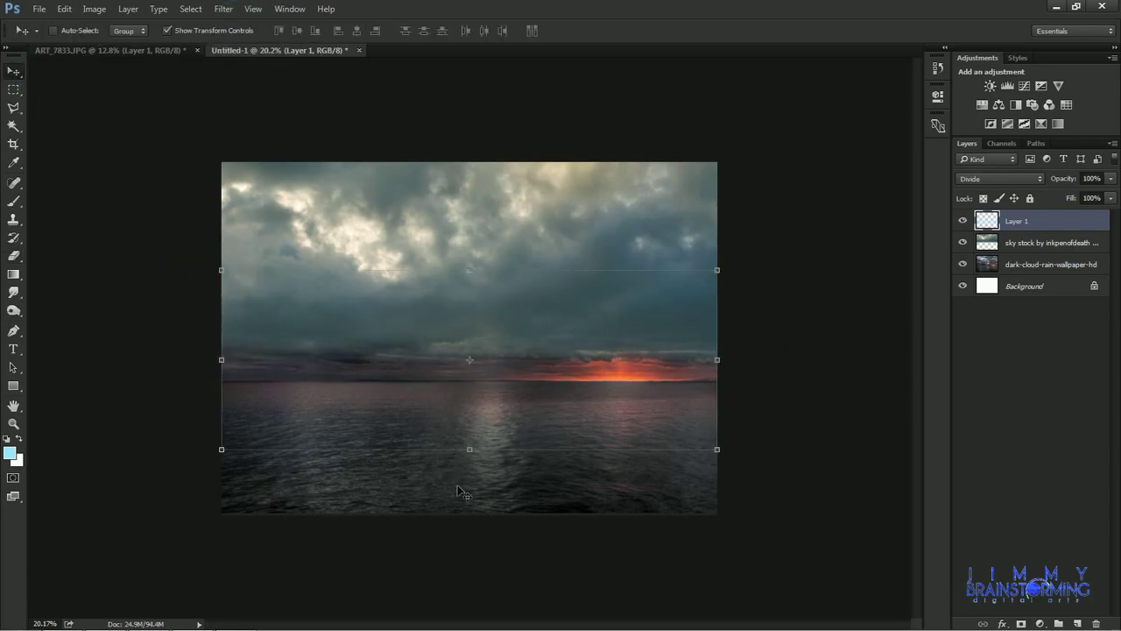
drag(469, 450, 470, 528)
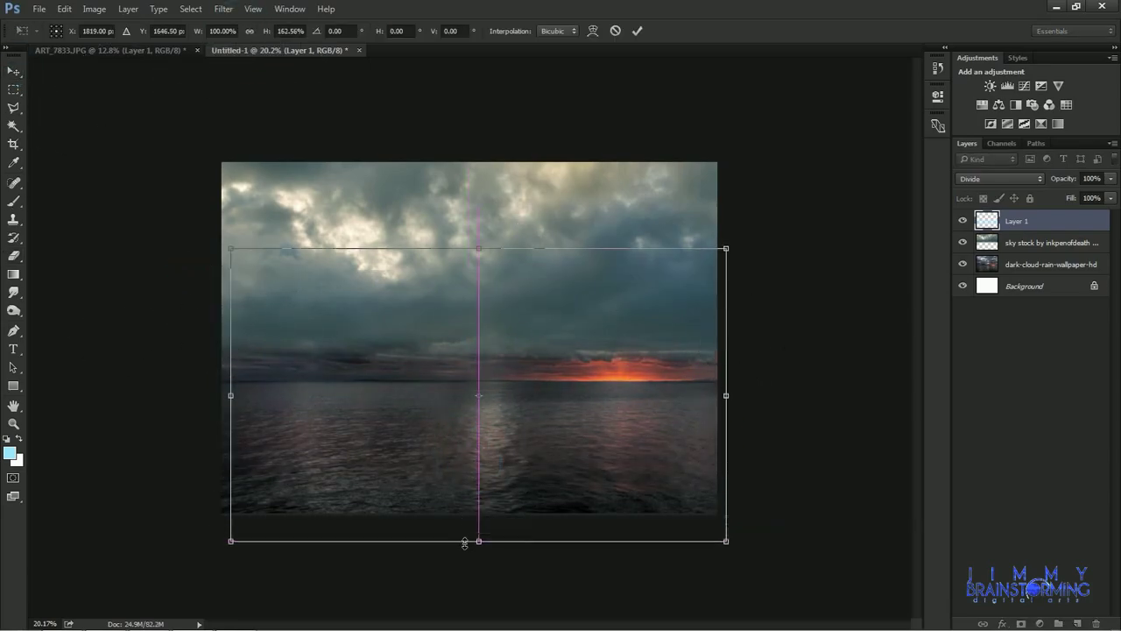
key(Return)
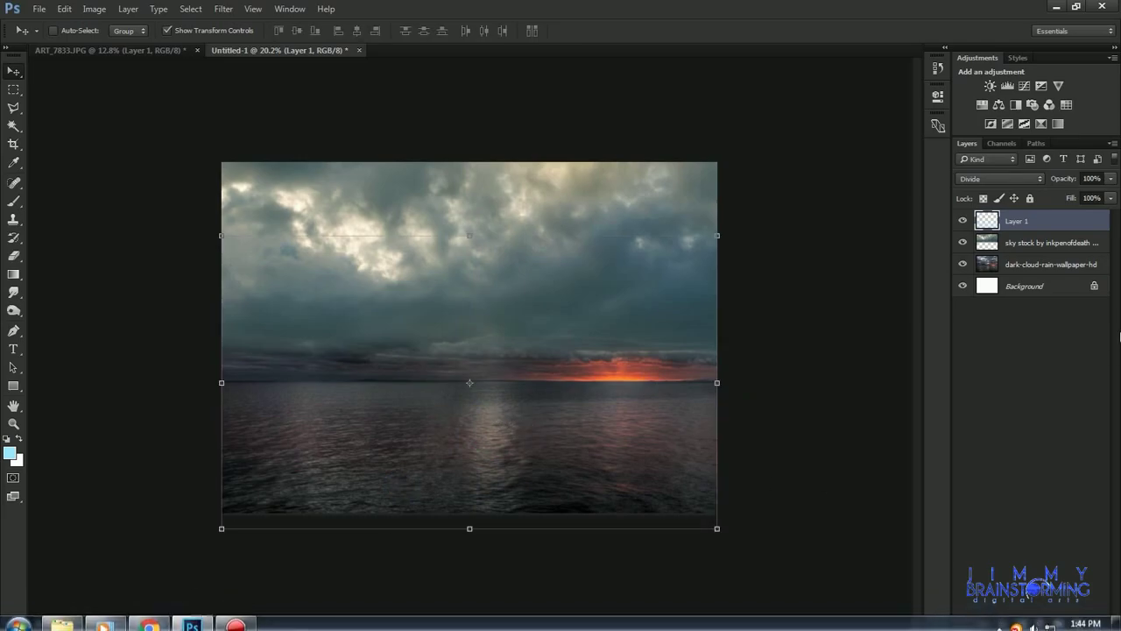
click(1038, 588)
Add a new Layer 2, paint a yellow horizon stroke, and blend it in Linear Burn.
click(1078, 623)
key(b)
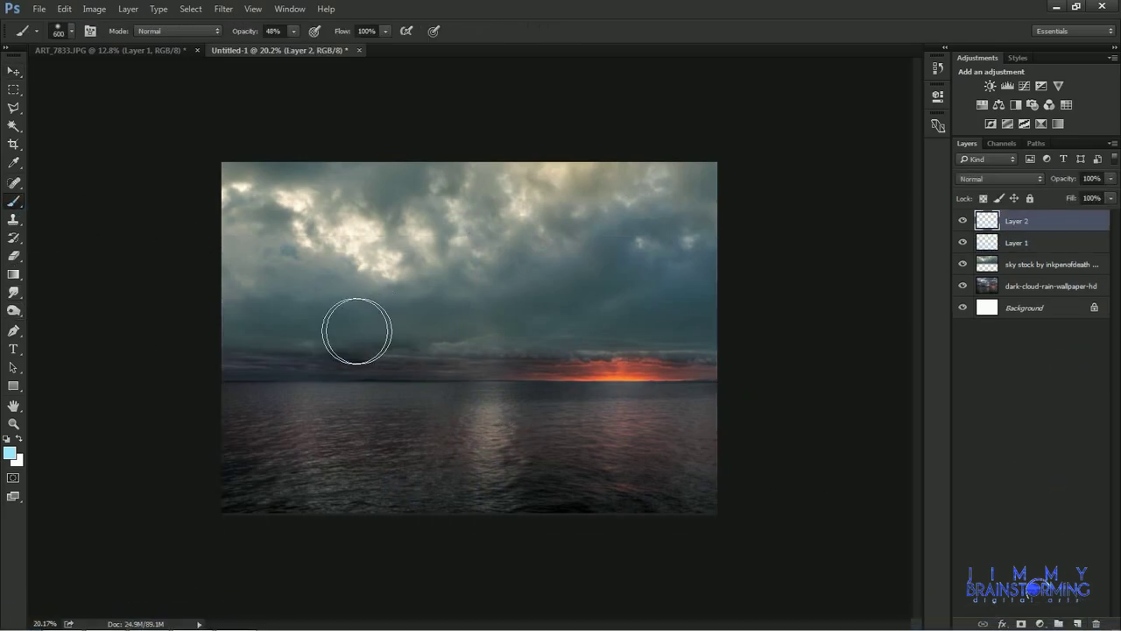
click(8, 451)
click(703, 143)
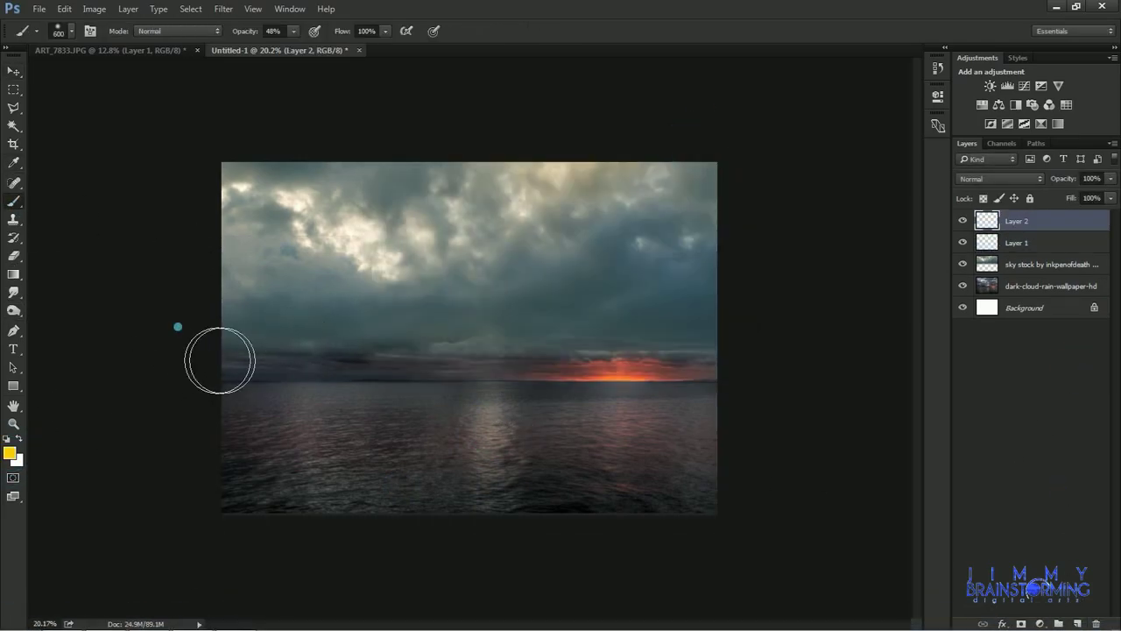
drag(220, 358, 789, 361)
scroll(1024, 178, down, 3)
scroll(1024, 178, down, 2)
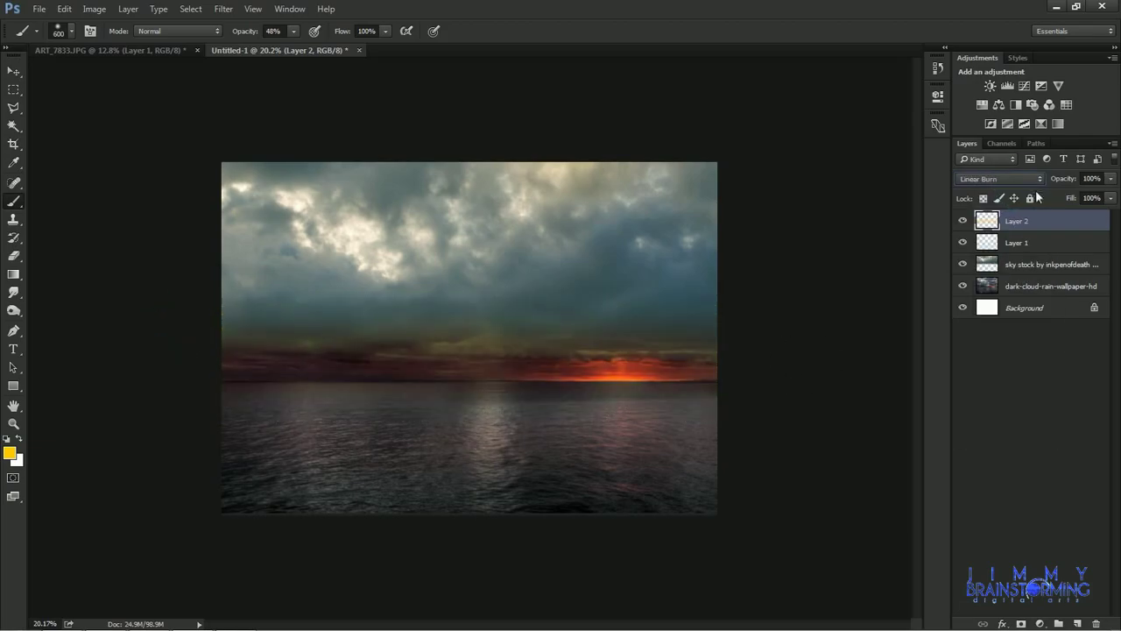
Fade out the left part of the glow with the Eraser at 42%.
key(e)
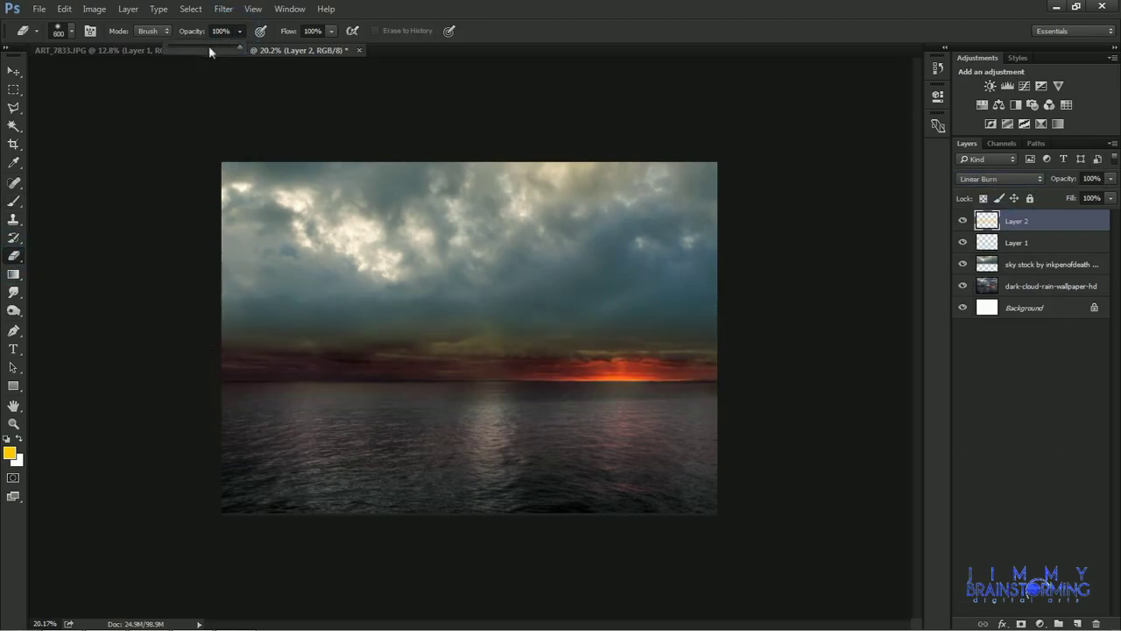
drag(209, 50, 196, 50)
drag(253, 324, 720, 337)
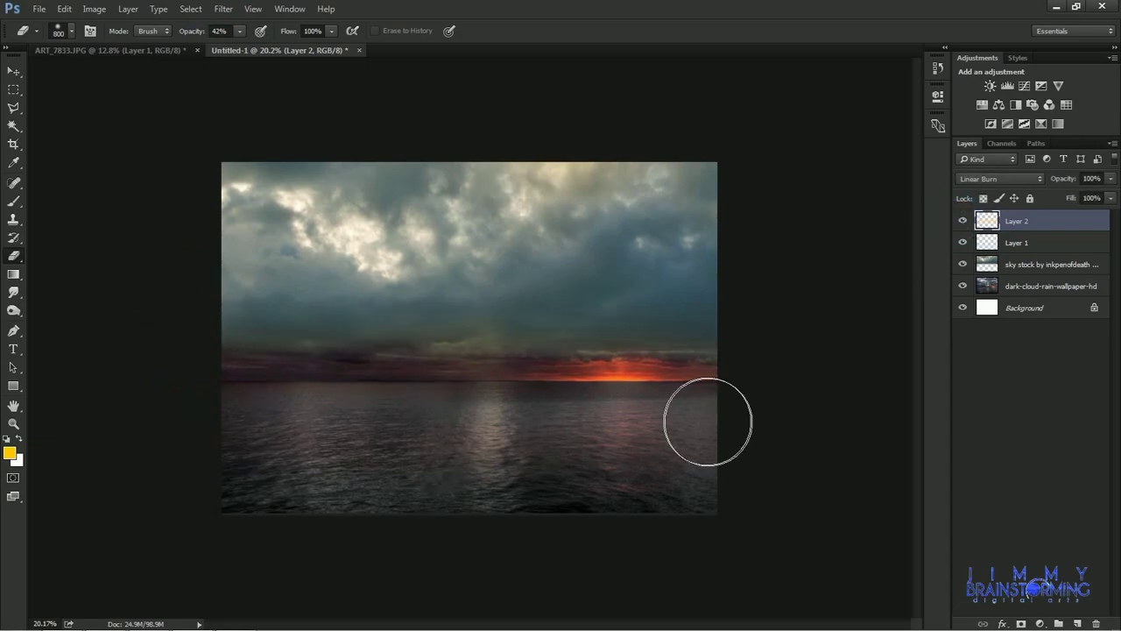
key(alt+Tab)
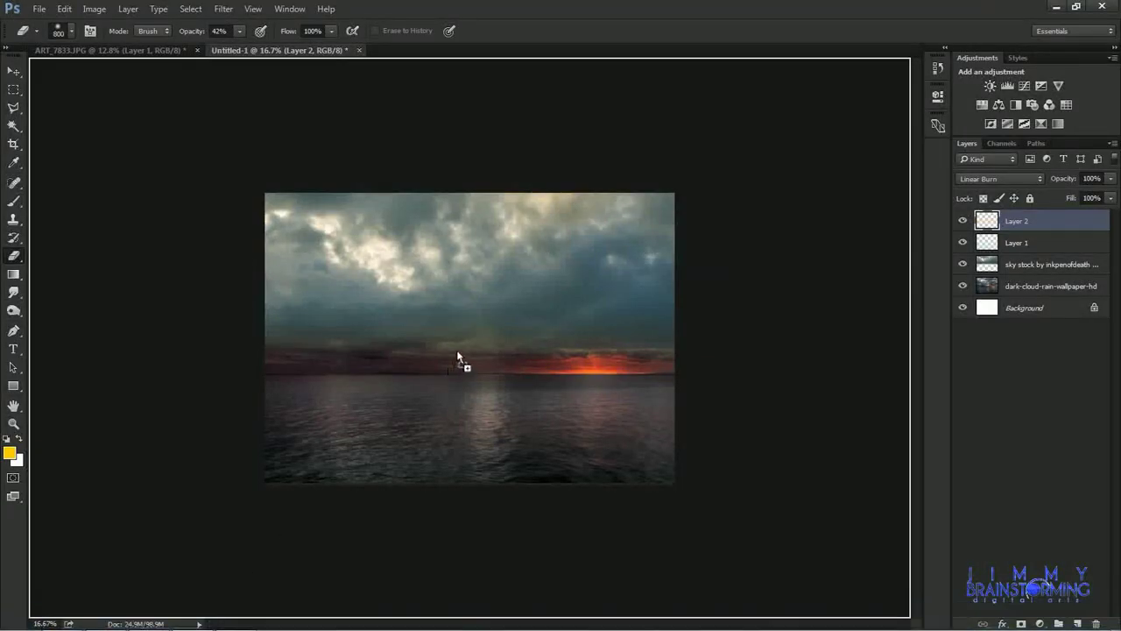
Select the whole palm trunk with the Quick Selection tool.
right_click(17, 131)
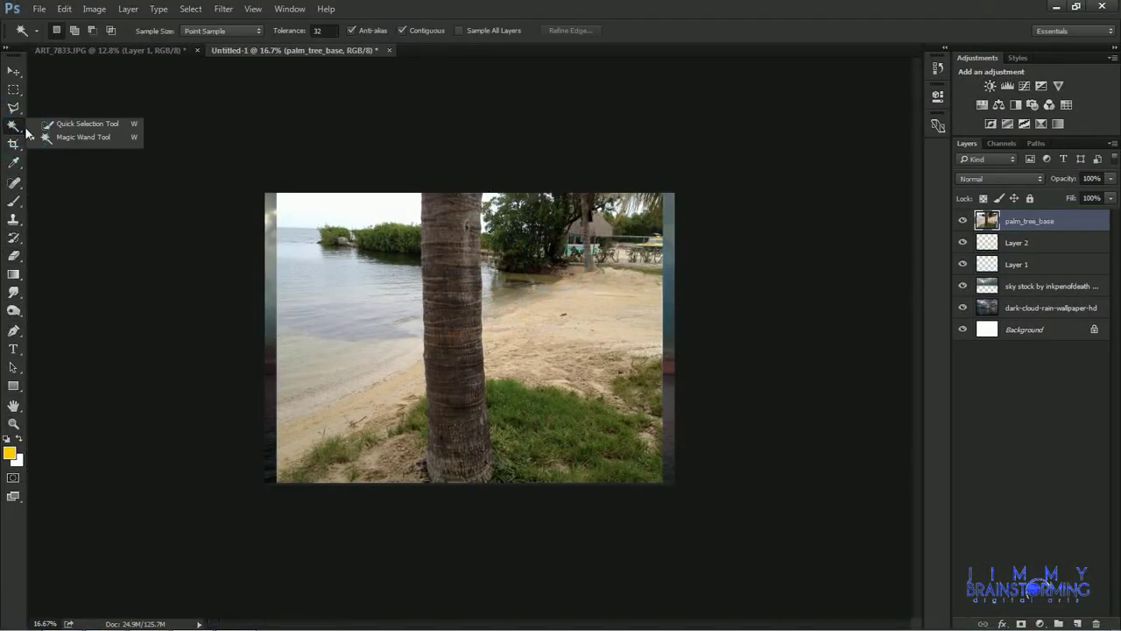
click(70, 126)
drag(444, 407, 457, 469)
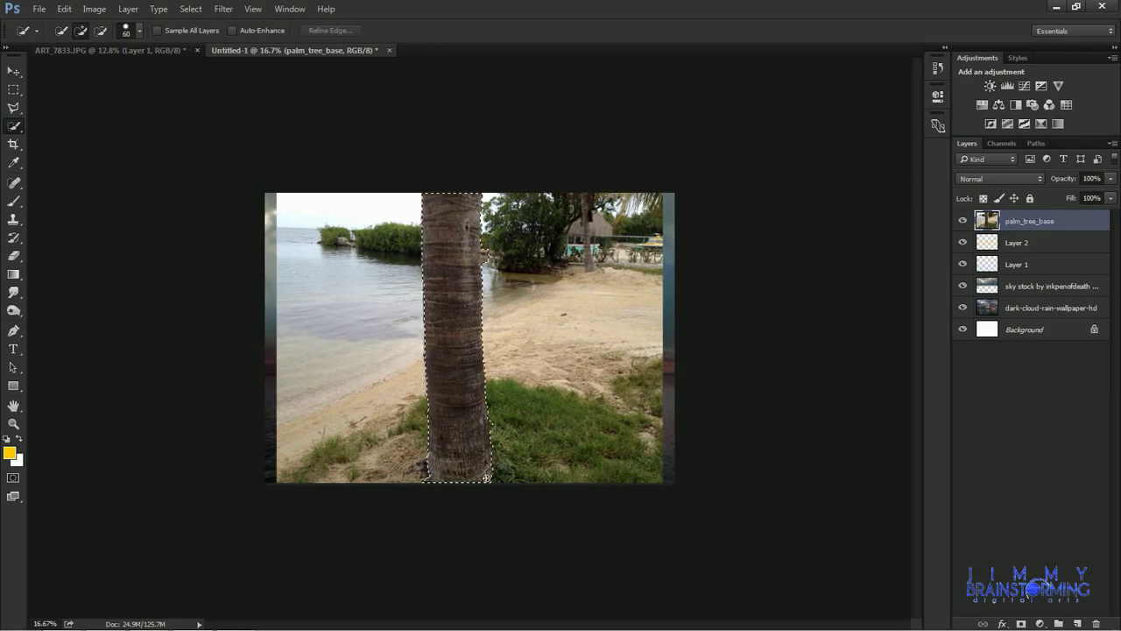
scroll(471, 355, up, 4)
scroll(530, 394, up, 3)
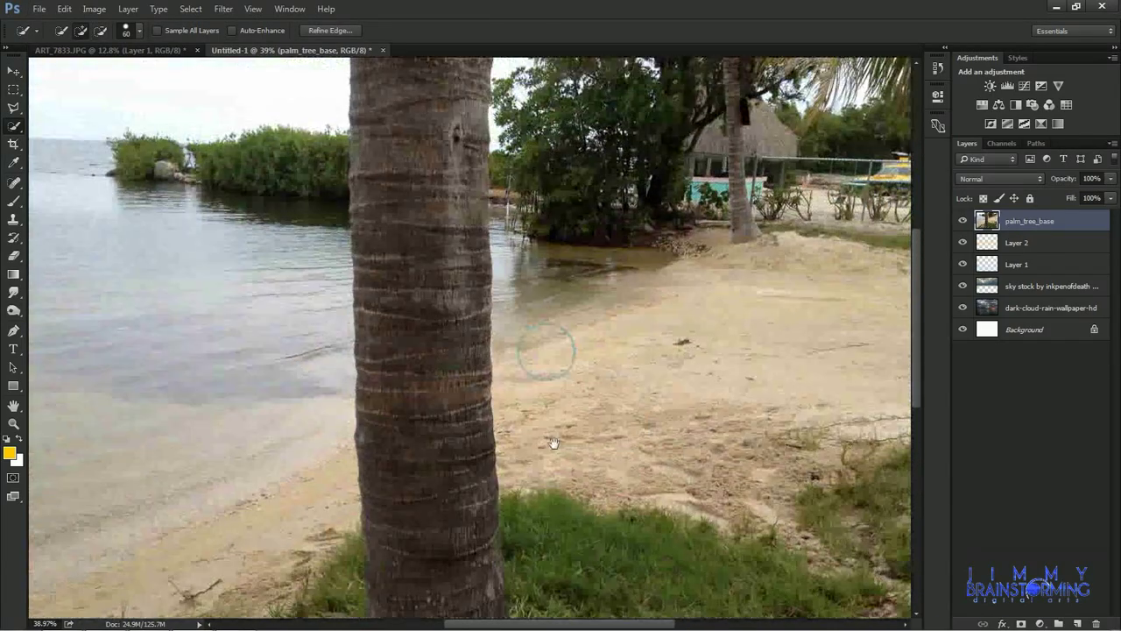
scroll(515, 209, down, 1)
scroll(515, 209, down, 2)
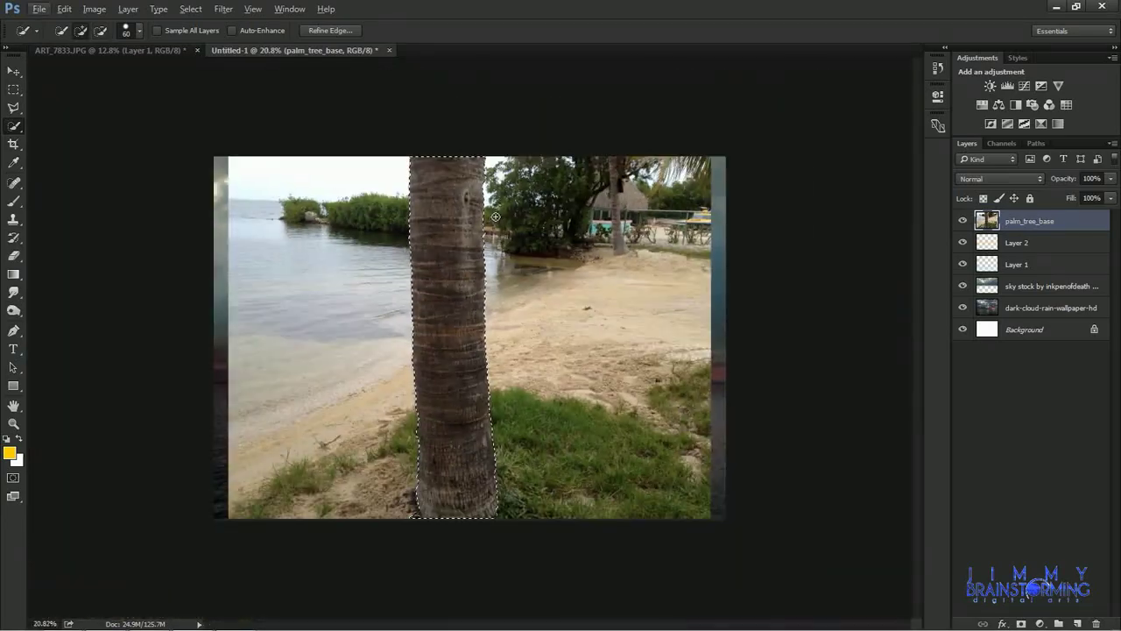
Copy the trunk onto a new Layer 3 and delete the palm_tree_base photo layer.
right_click(439, 226)
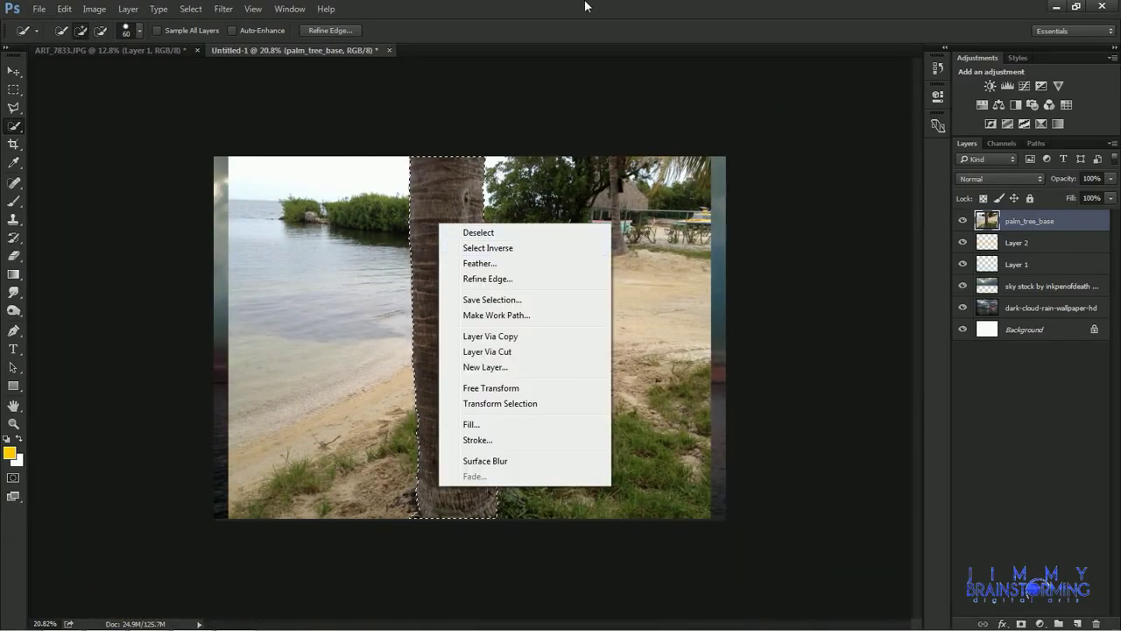
key(Escape)
key(Delete)
key(ctrl+d)
click(24, 80)
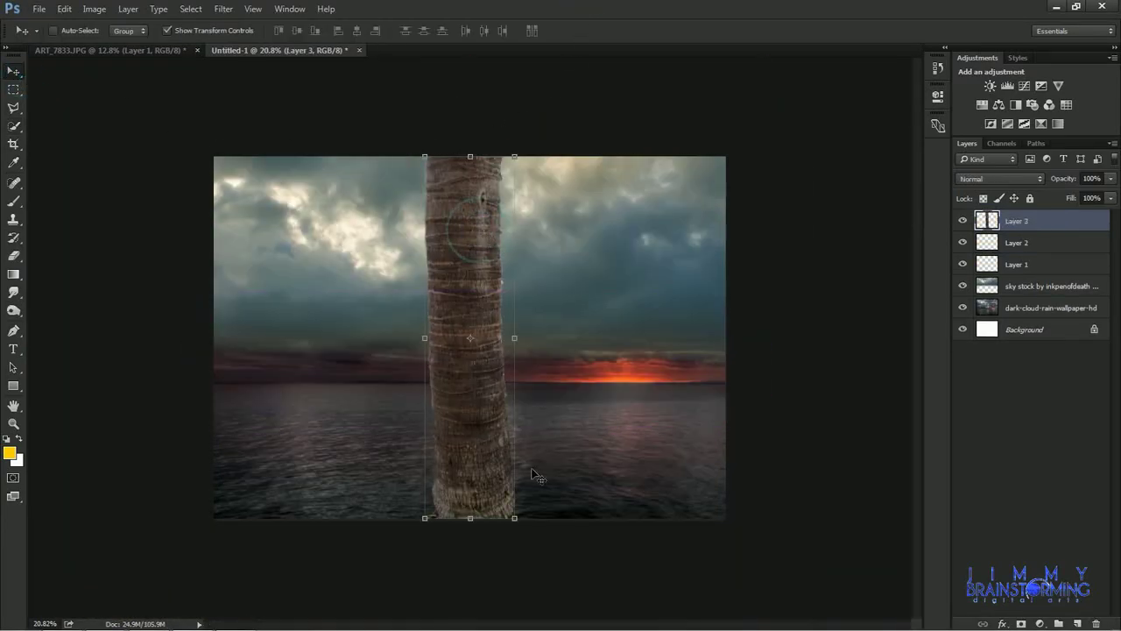
Rotate the trunk horizontal with Free Transform and shift it right.
key(ctrl+t)
drag(585, 325, 670, 325)
scroll(579, 327, up, 1)
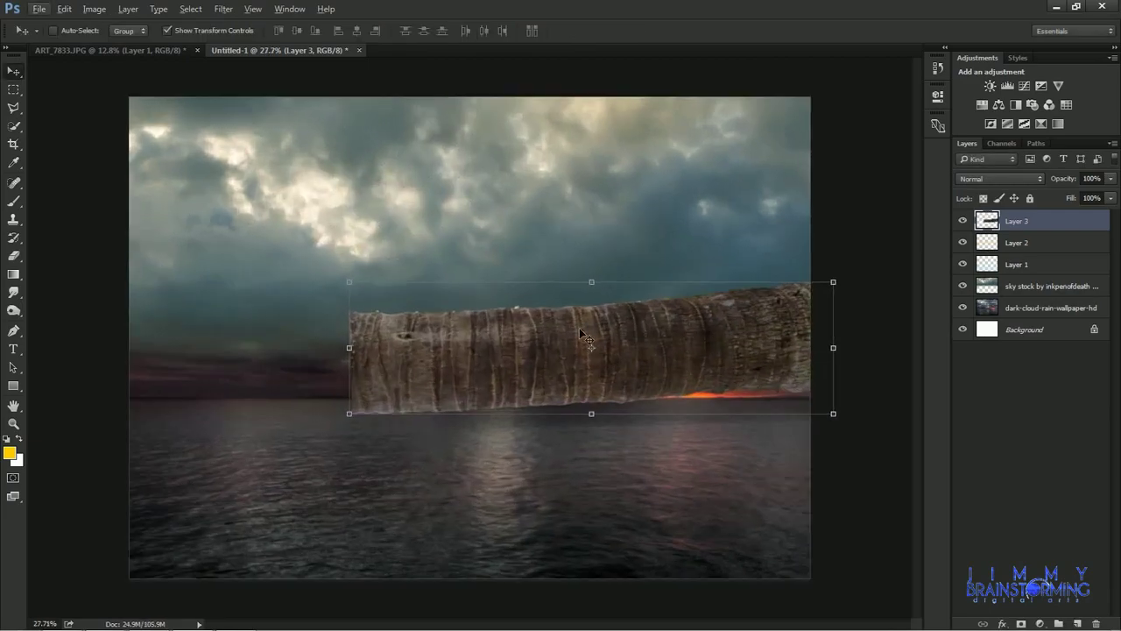
key(Return)
Clean the trunk edges: Magic Wand the sky, Select Inverse, Refine Edge, then deselect.
key(w)
right_click(13, 125)
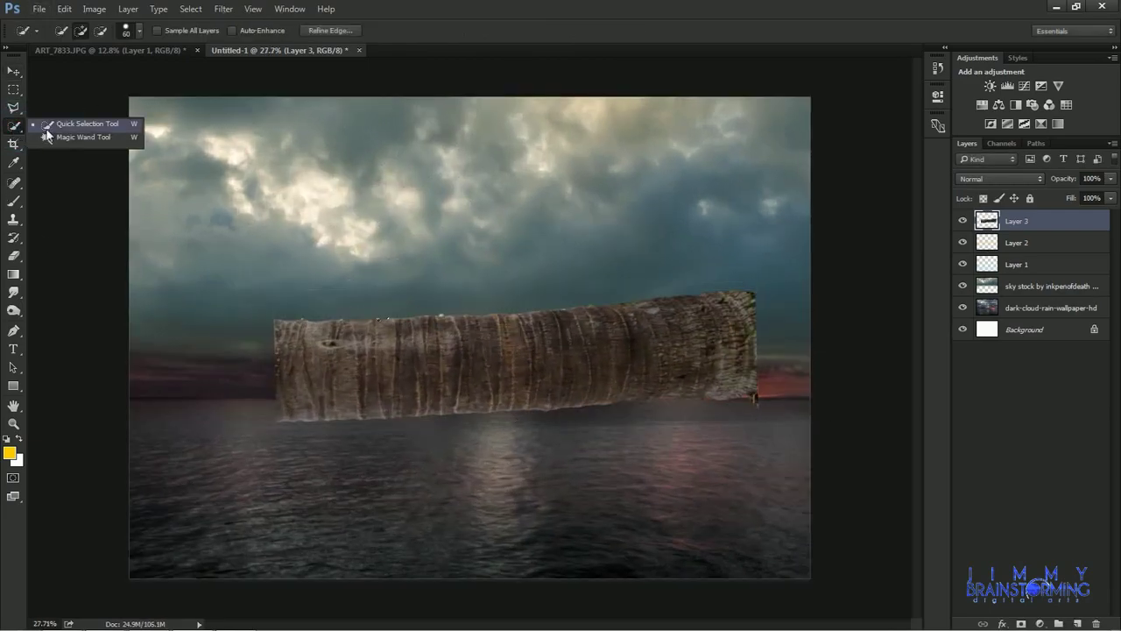
click(78, 137)
click(488, 302)
right_click(539, 248)
click(594, 475)
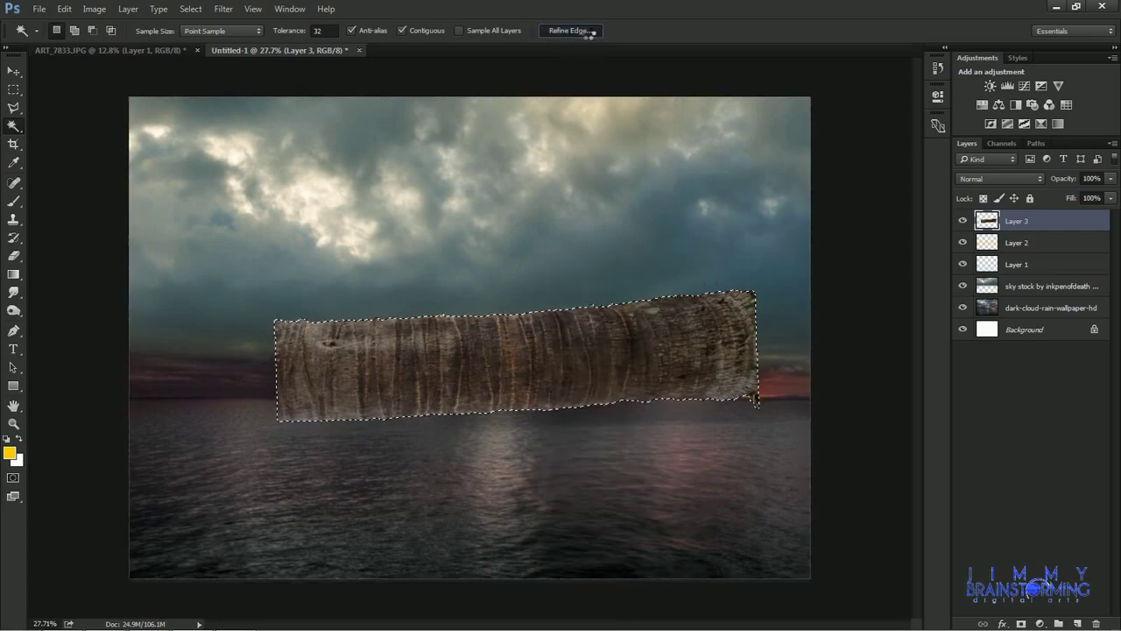
click(570, 30)
key(Return)
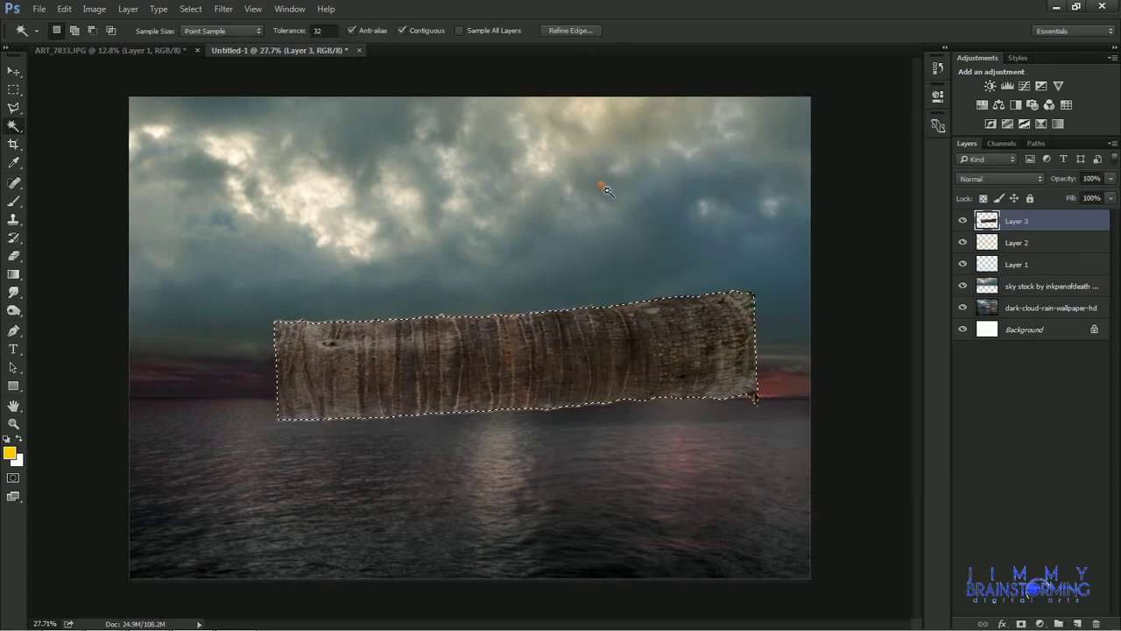
key(ctrl+d)
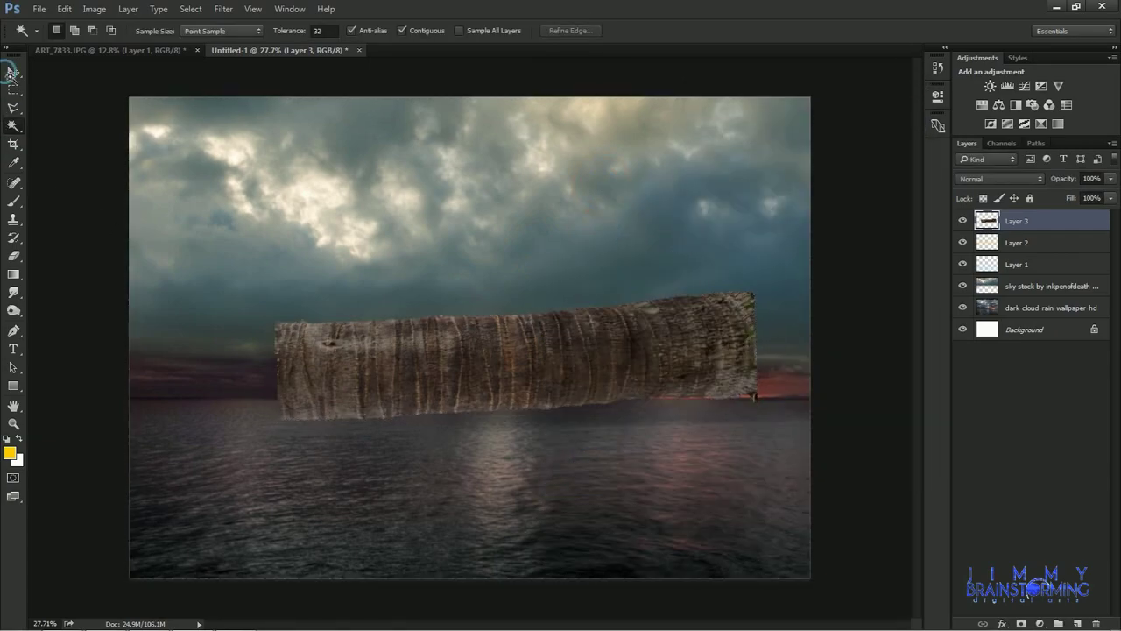
Alt-drag a duplicate Layer 3 copy of the trunk out to the left.
key(v)
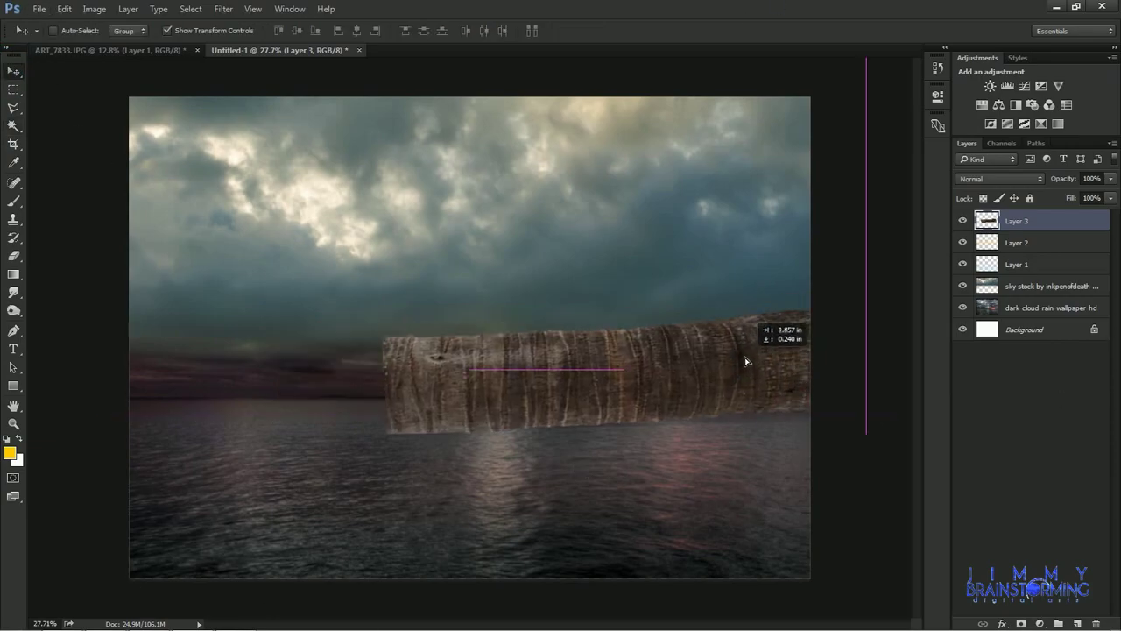
mouse_move(613, 348)
mouse_down()
mouse_move(588, 381)
mouse_move(442, 389)
mouse_up()
key(ctrl+t)
key(Return)
Set the Eraser to a 300 px size at 100% strength.
key(e)
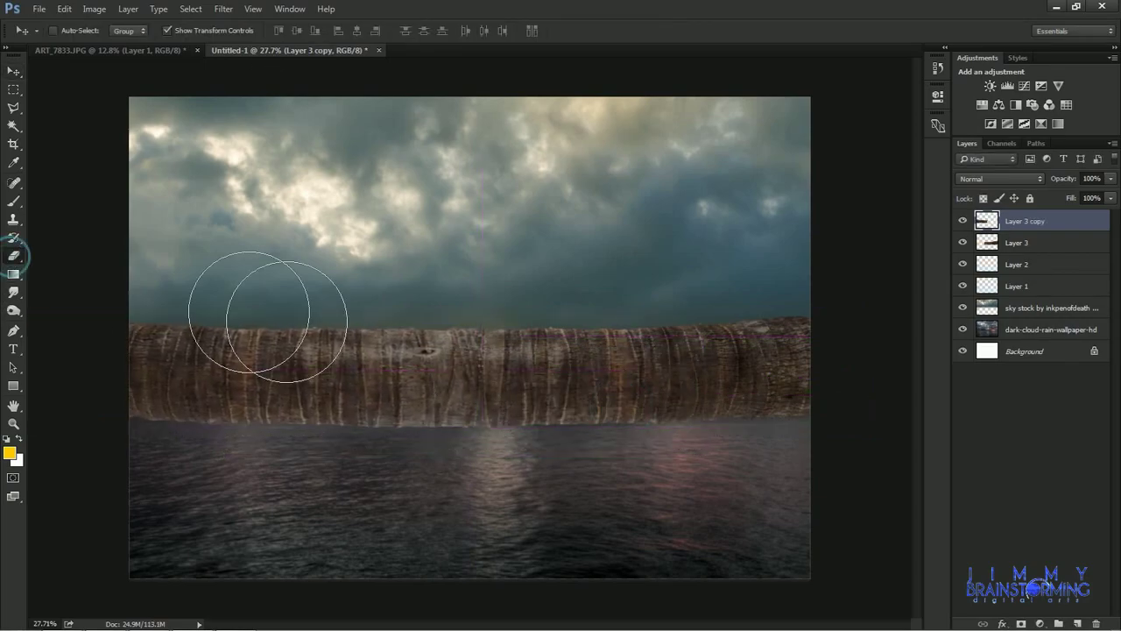
key(bracketleft)
key(bracketleft)
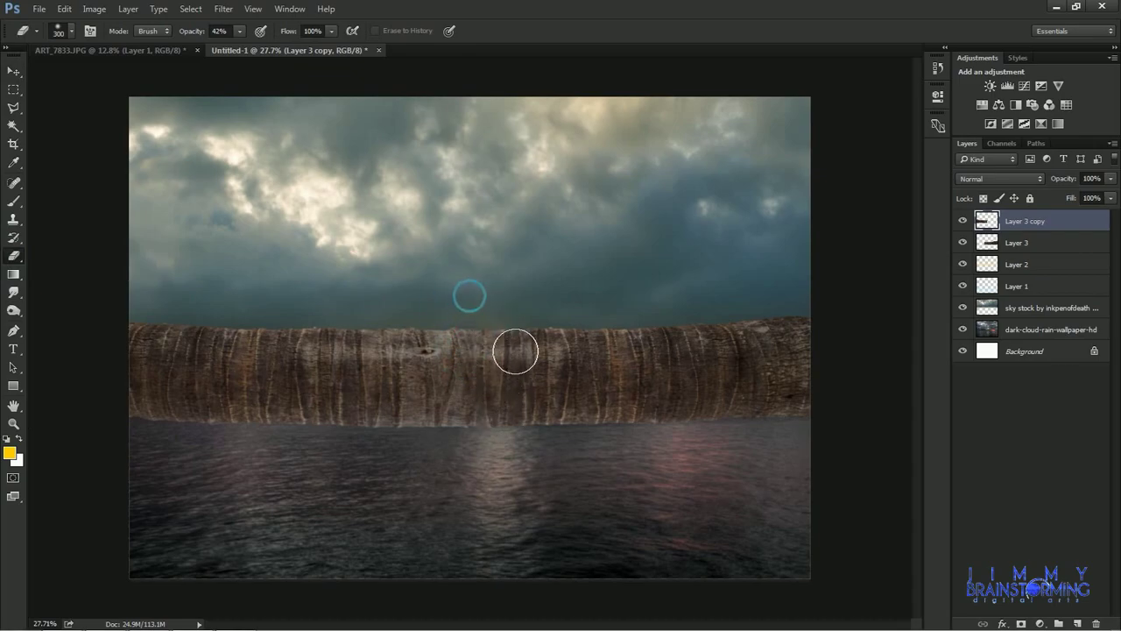
drag(245, 36, 289, 45)
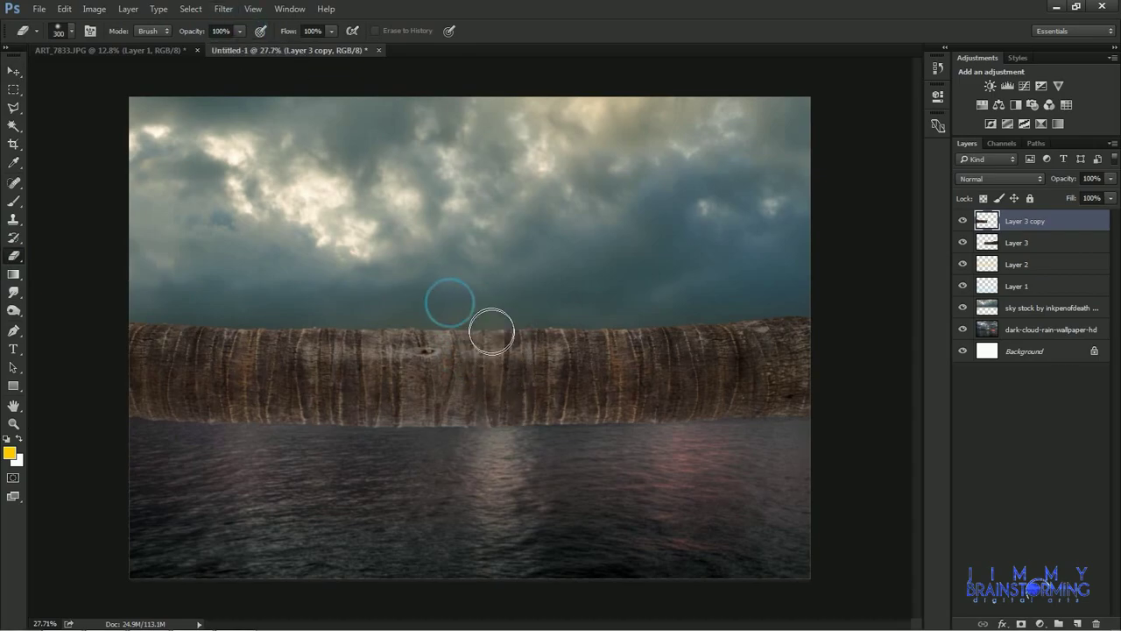
Delete the separate Layer 3 and nudge the Layer 3 copy trunk into place.
click(1042, 252)
key(Delete)
key(v)
mouse_move(676, 372)
mouse_down()
mouse_move(707, 399)
mouse_move(689, 344)
mouse_up()
Move the sky stock and dark-cloud layers lower together to line up with the trunk.
scroll(707, 398, down, 3)
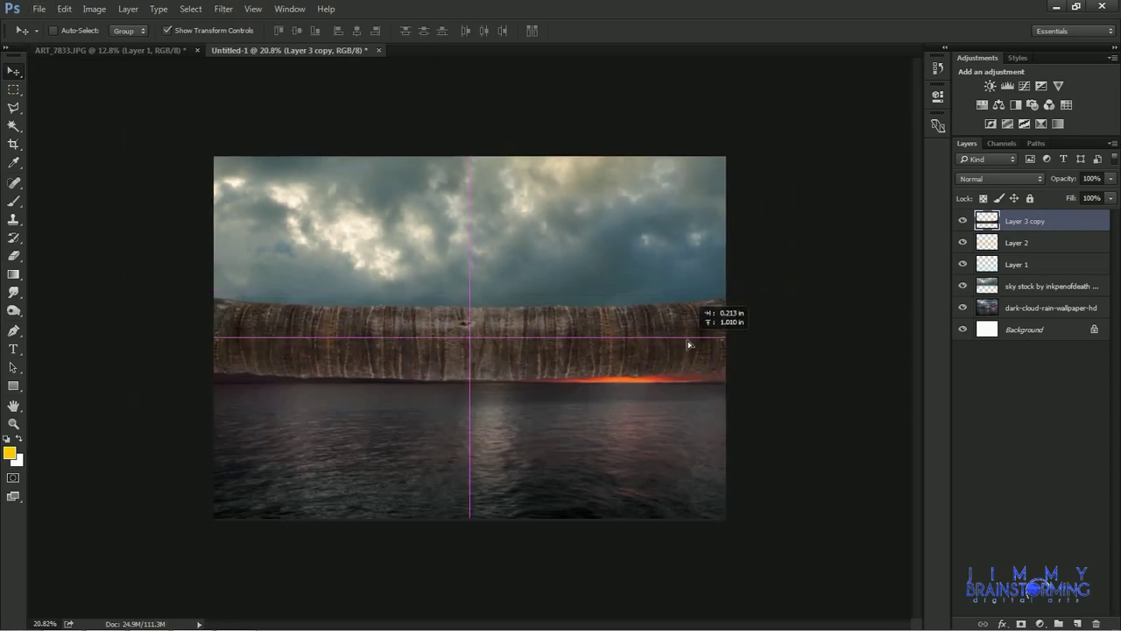
click(1051, 286)
shift+click(1051, 307)
mouse_move(660, 236)
mouse_down()
mouse_move(661, 272)
mouse_move(490, 362)
mouse_up()
ctrl+click(642, 302)
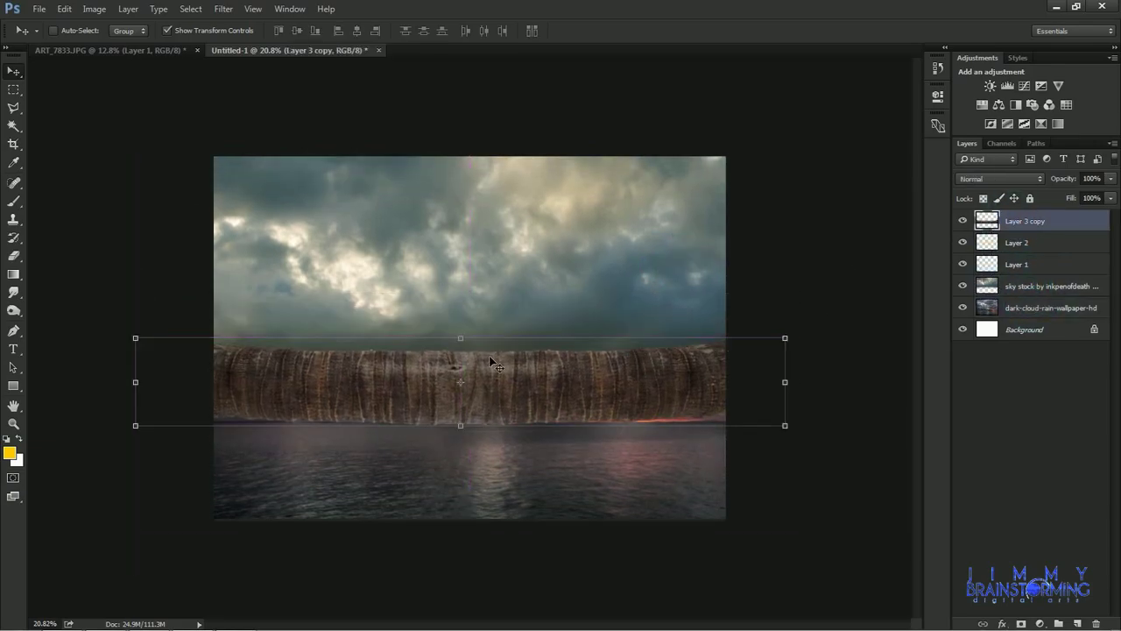
Apply Puppet Warp to the trunk and pull its middle pins downward.
click(94, 9)
click(140, 253)
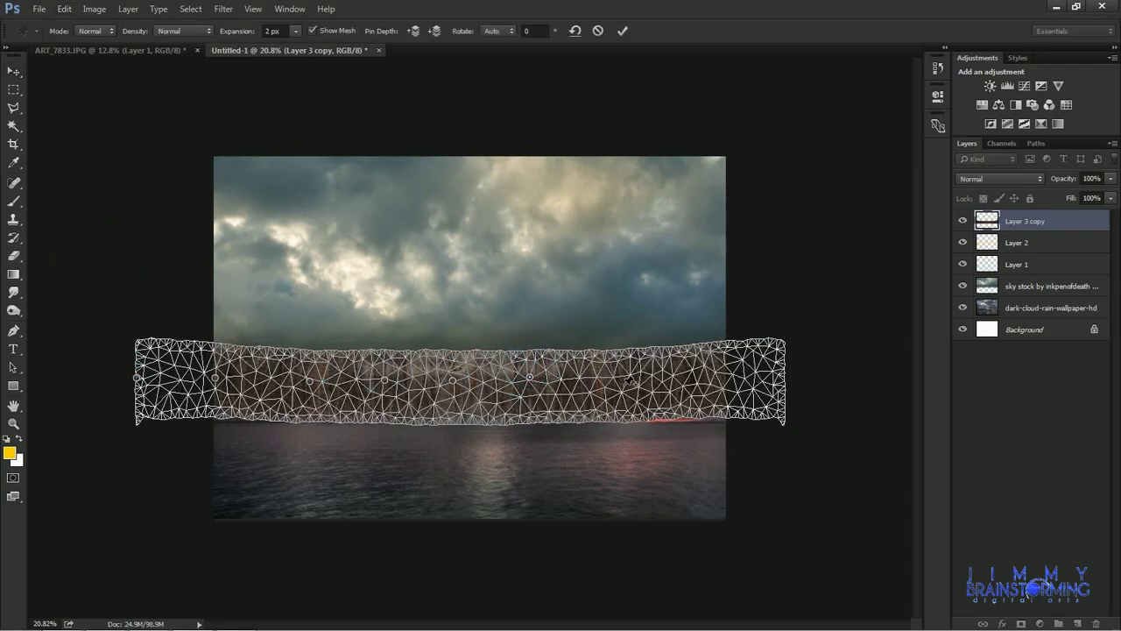
drag(452, 378, 459, 395)
drag(384, 378, 381, 395)
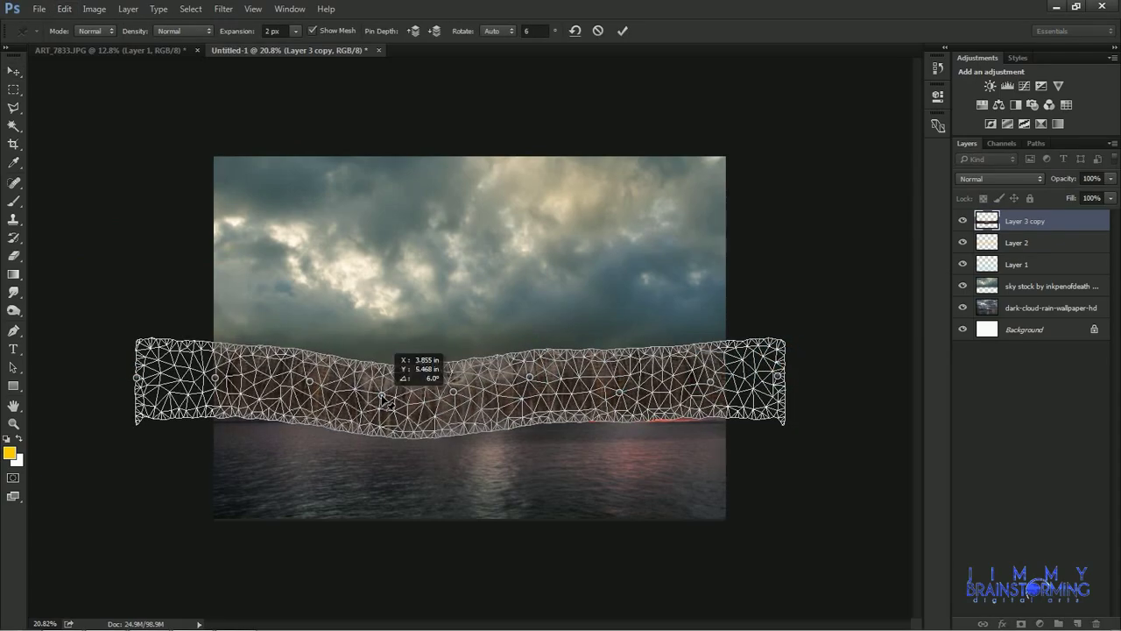
click(530, 378)
drag(530, 378, 536, 379)
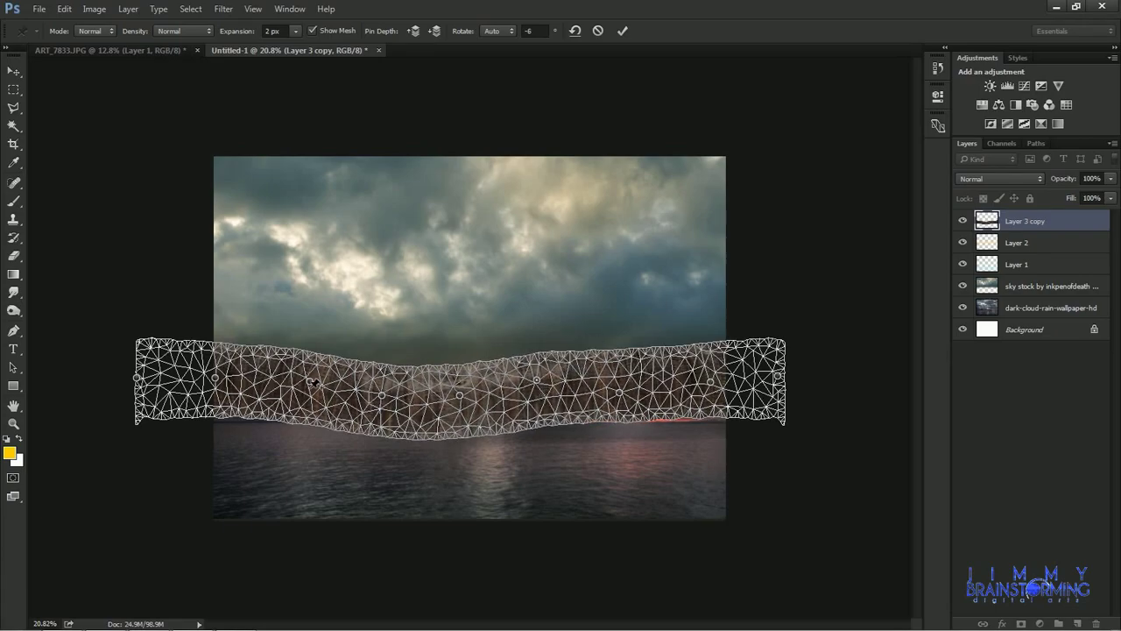
drag(310, 381, 306, 388)
Lift the trunk ends and deepen the mid dip, commit, then nudge the log down-right.
click(215, 377)
drag(214, 378, 217, 370)
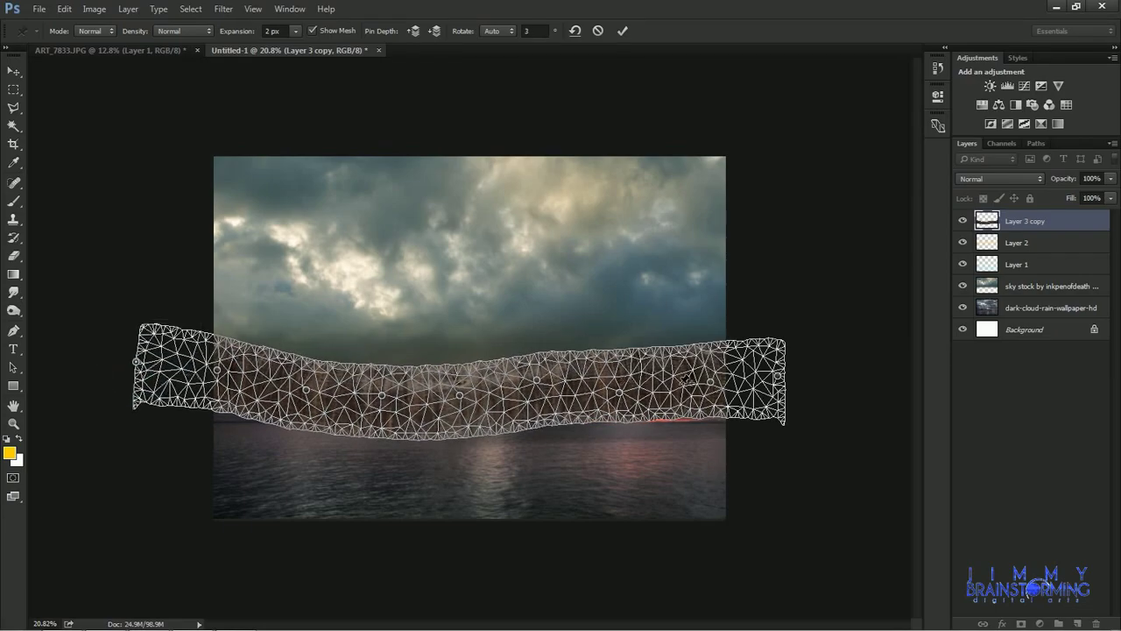
drag(715, 385, 715, 377)
drag(619, 393, 625, 387)
drag(536, 380, 540, 381)
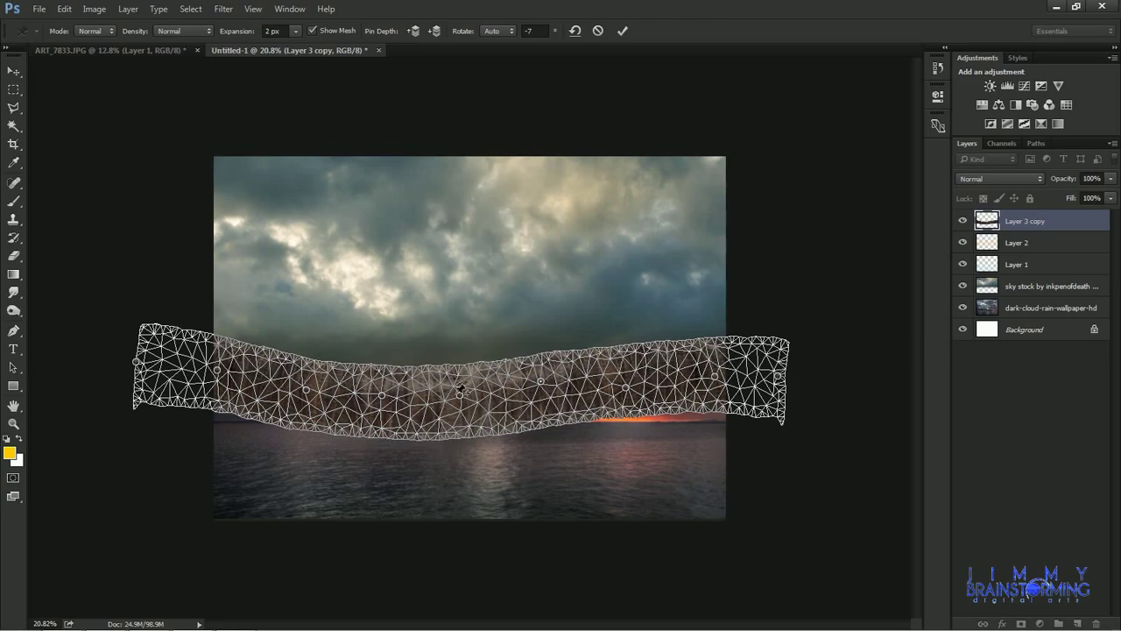
drag(459, 395, 461, 401)
key(Return)
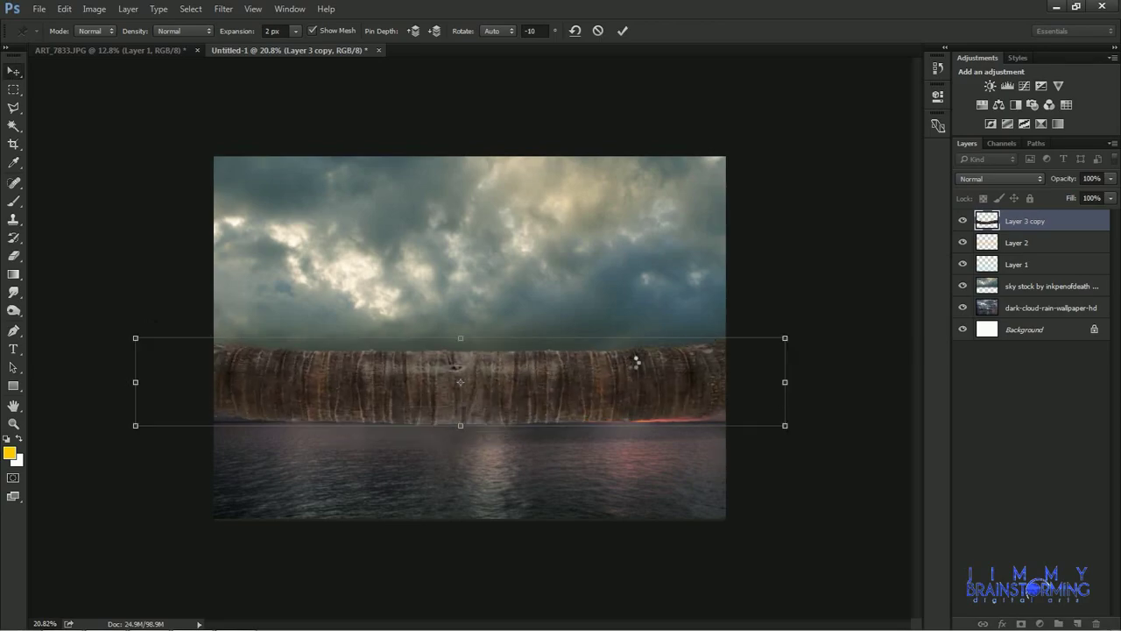
drag(609, 399, 617, 407)
click(109, 50)
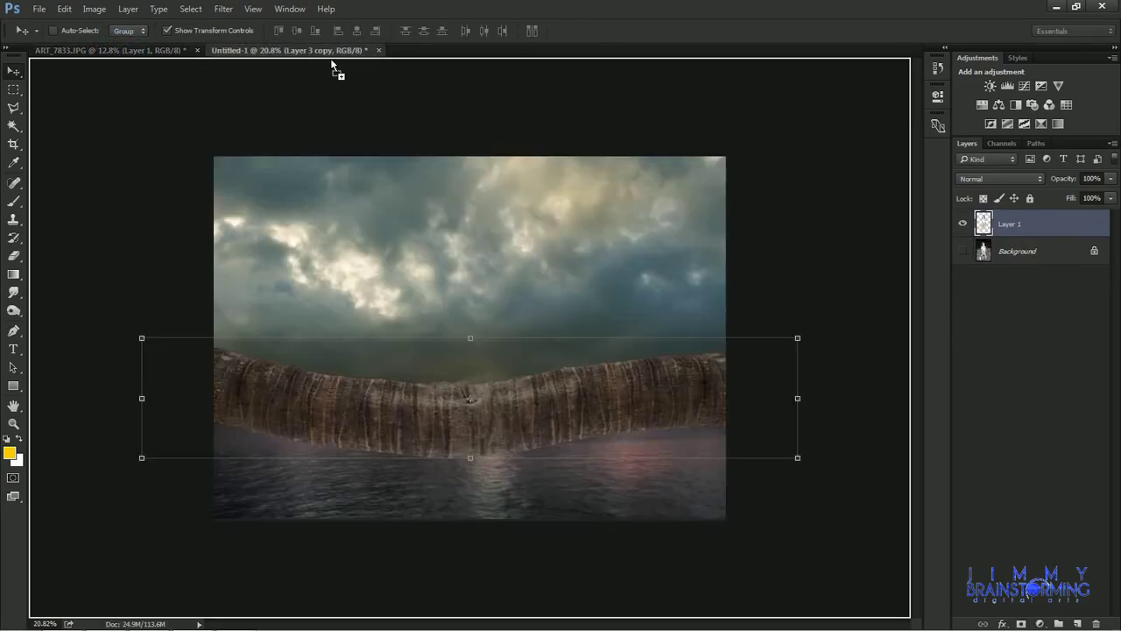
Drop the woman into the composite, scaled down and sitting on the curved log.
drag(490, 350, 455, 376)
drag(624, 151, 510, 312)
key(Return)
drag(468, 399, 484, 285)
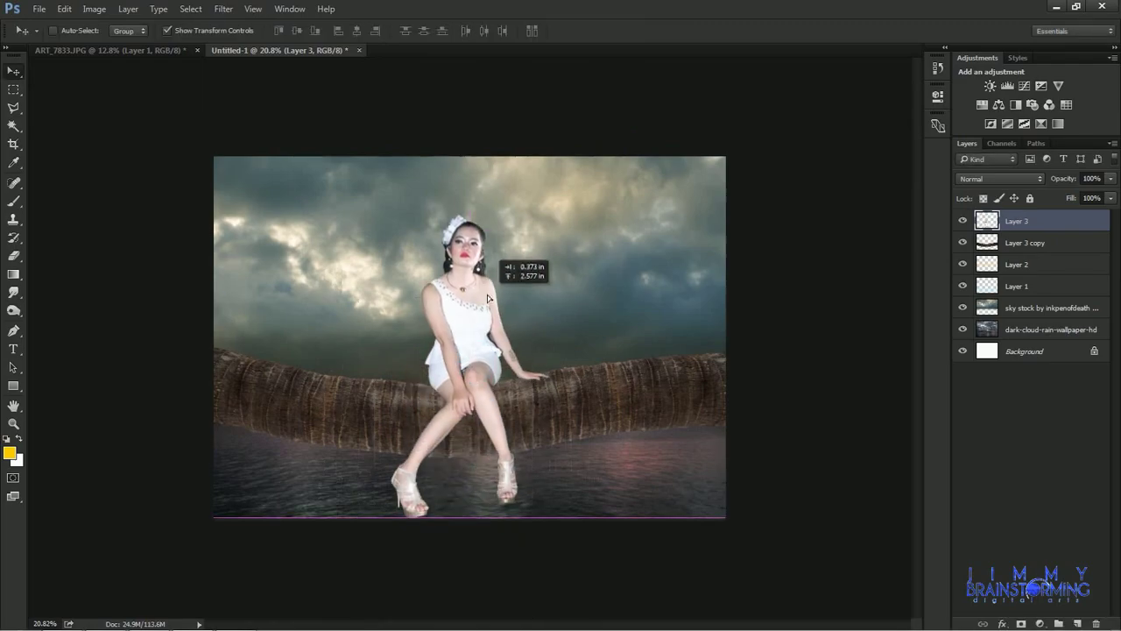
key(ctrl+plus)
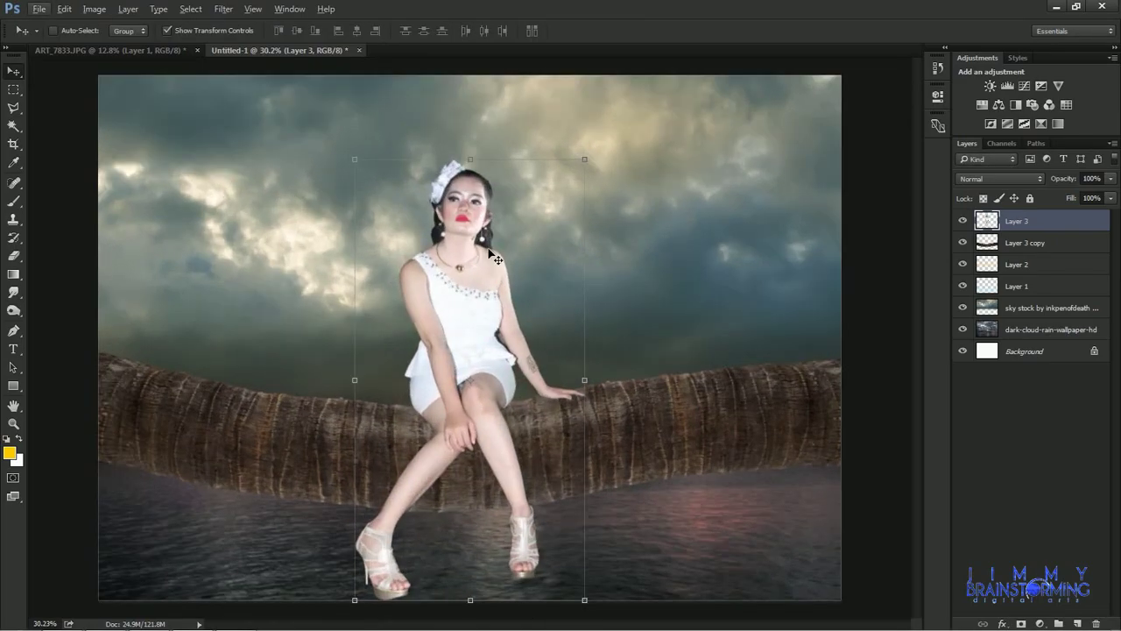
Trace a polygonal selection around the dark area beside the dress.
click(14, 255)
scroll(488, 313, up, 2)
scroll(475, 325, up, 3)
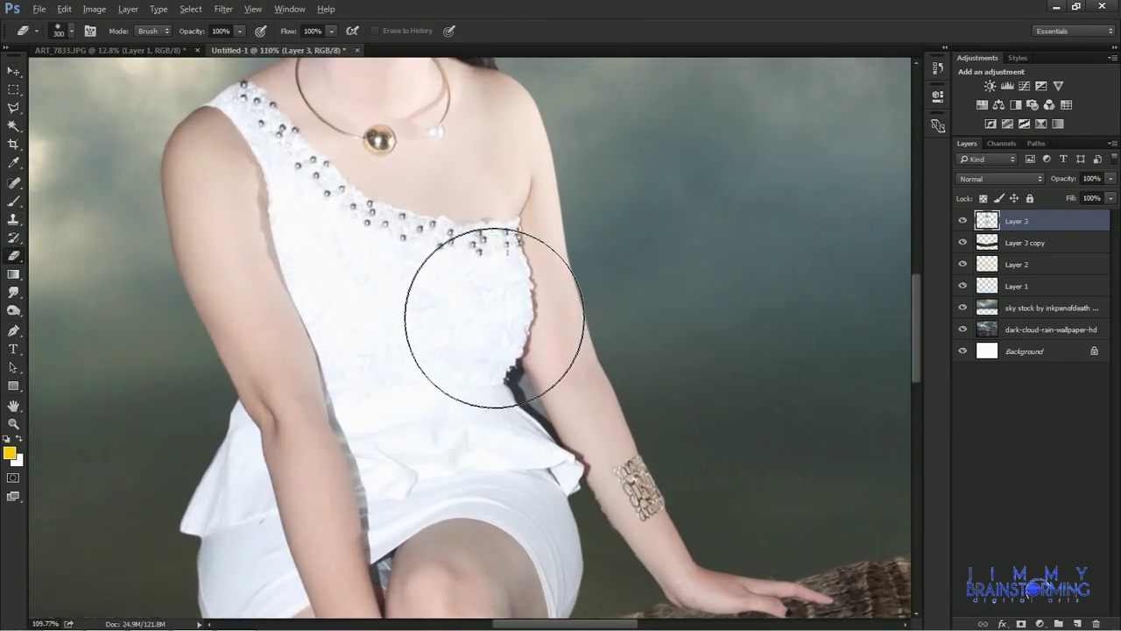
scroll(530, 395, up, 2)
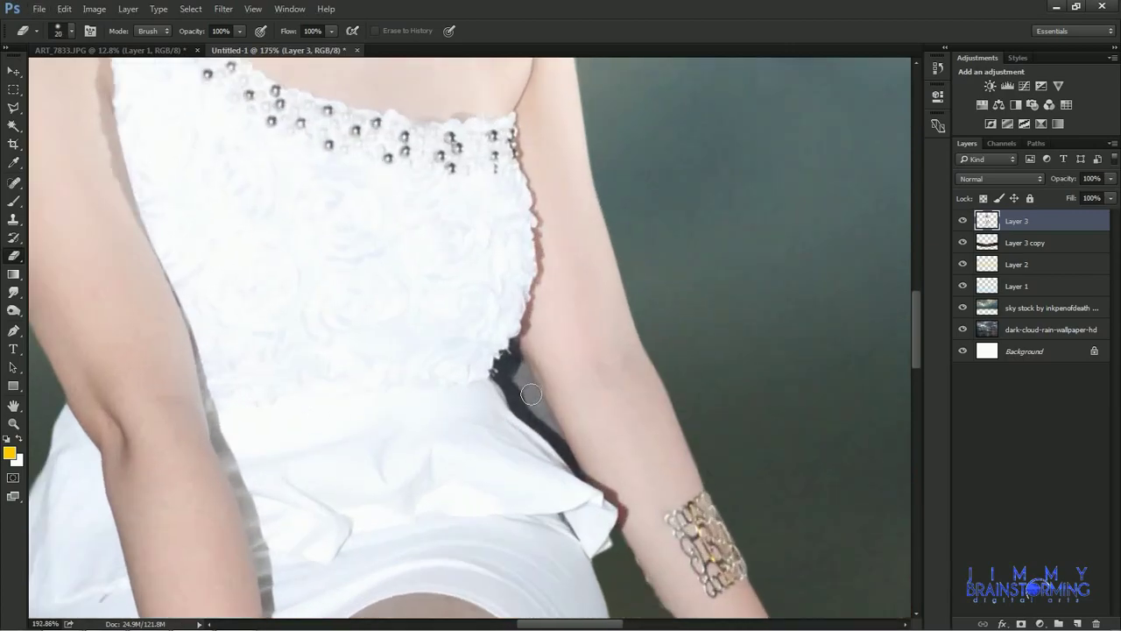
scroll(527, 389, up, 2)
click(13, 107)
click(502, 312)
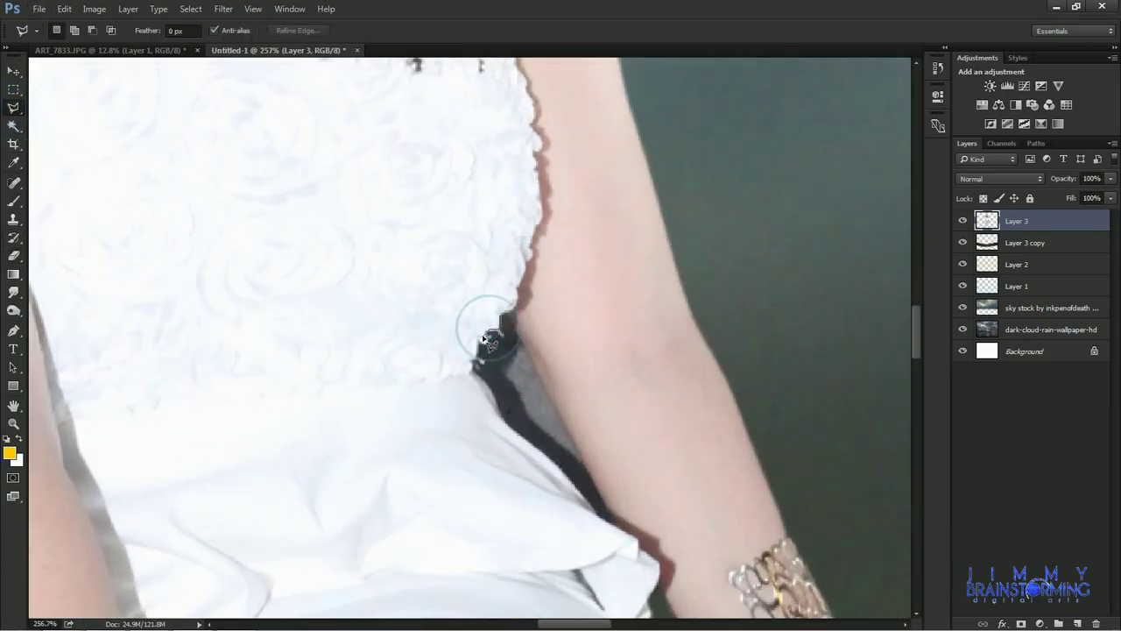
click(486, 332)
click(473, 361)
click(484, 383)
click(588, 511)
Refine the selection edge, delete the dark area, and hide background layers to check the cutout.
click(506, 321)
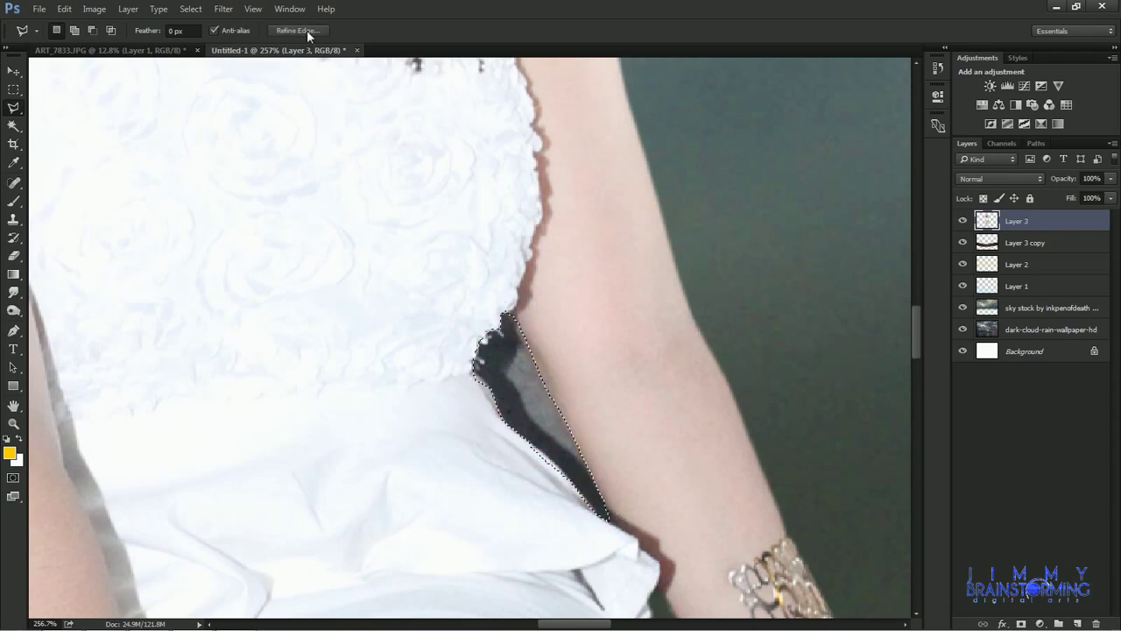
click(296, 30)
key(Return)
key(Delete)
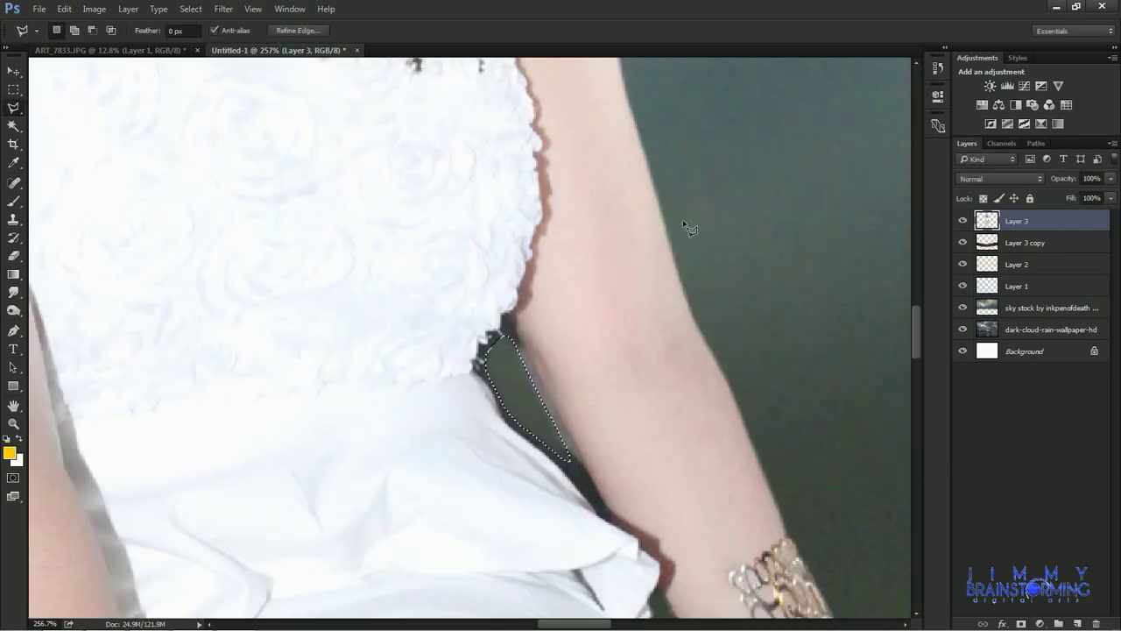
key(ctrl+d)
scroll(518, 369, down, 3)
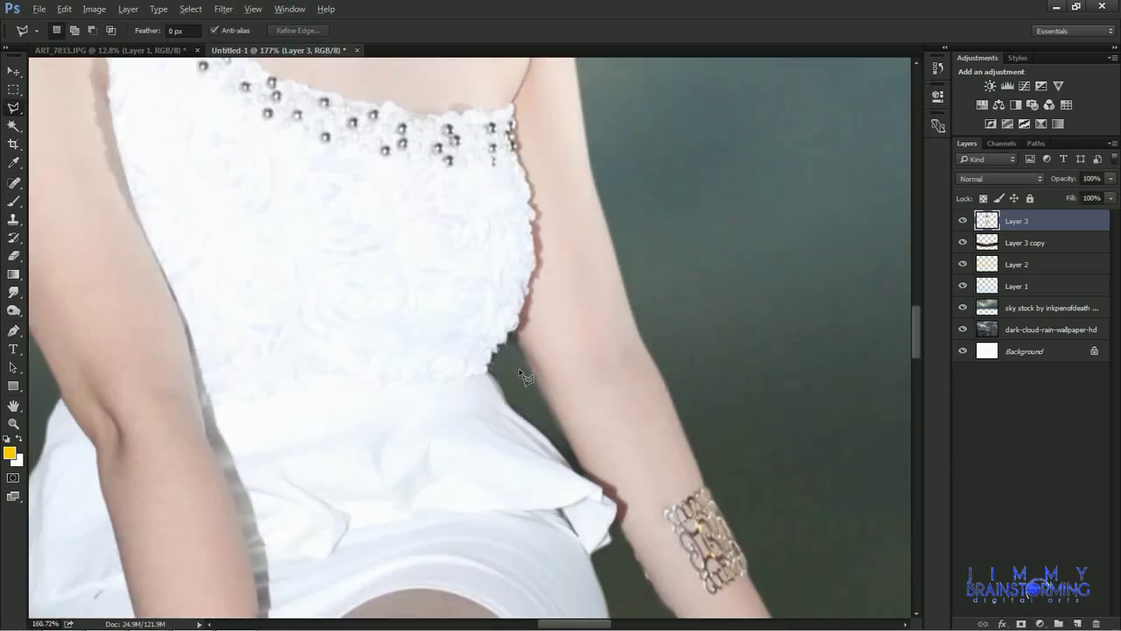
drag(963, 242, 962, 329)
Select the white gap between the dress and arm and refine its edge.
key(w)
click(525, 385)
scroll(541, 406, up, 3)
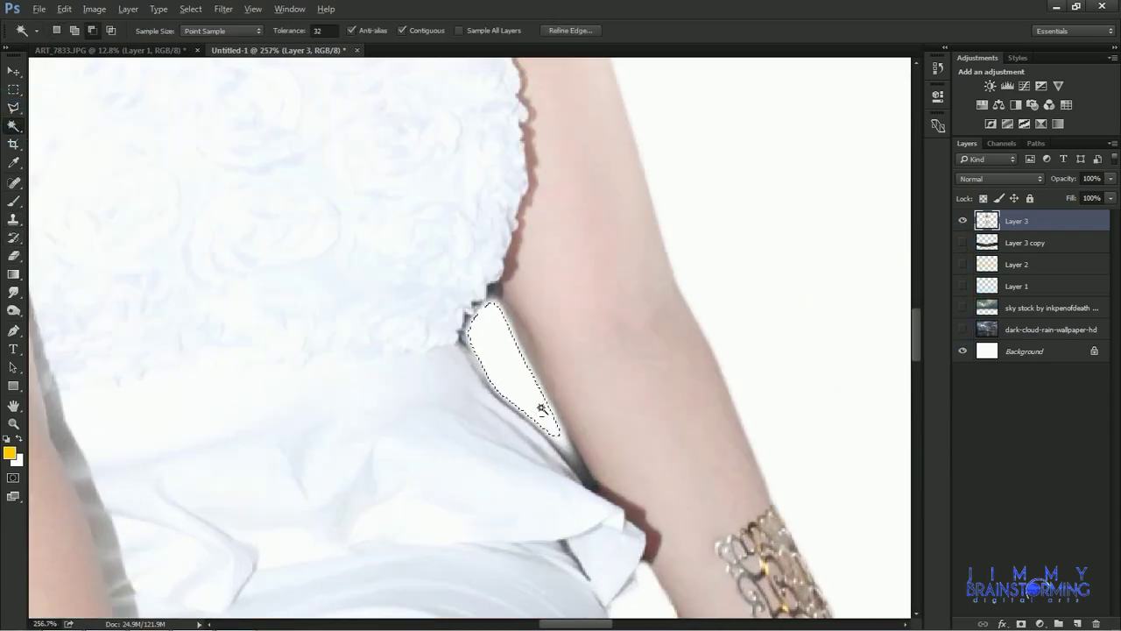
key(l)
click(495, 298)
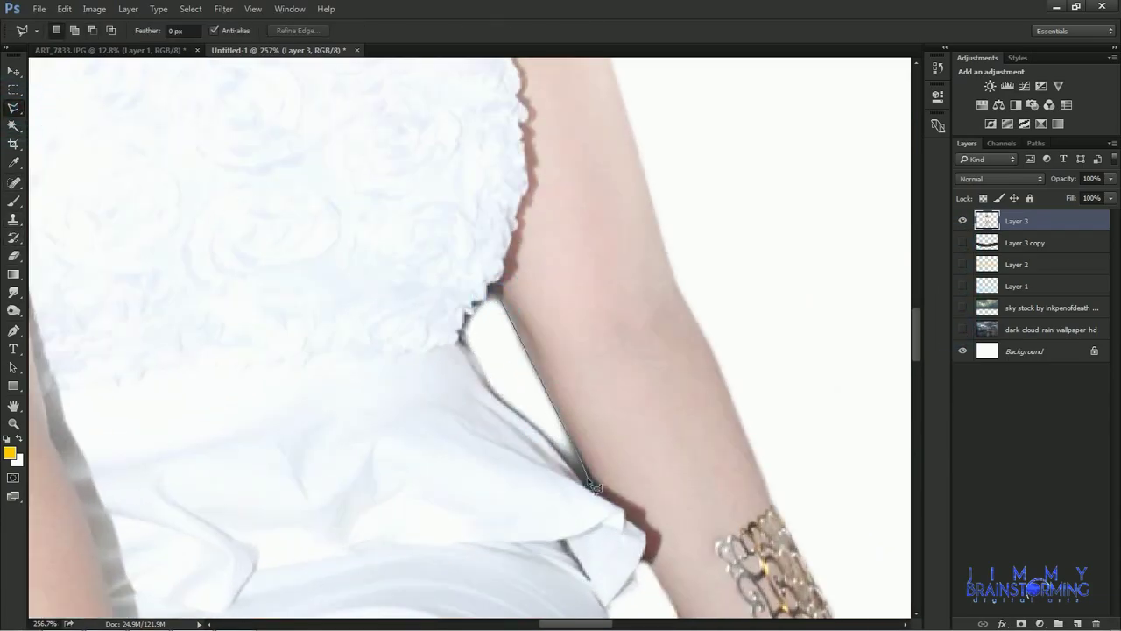
click(494, 289)
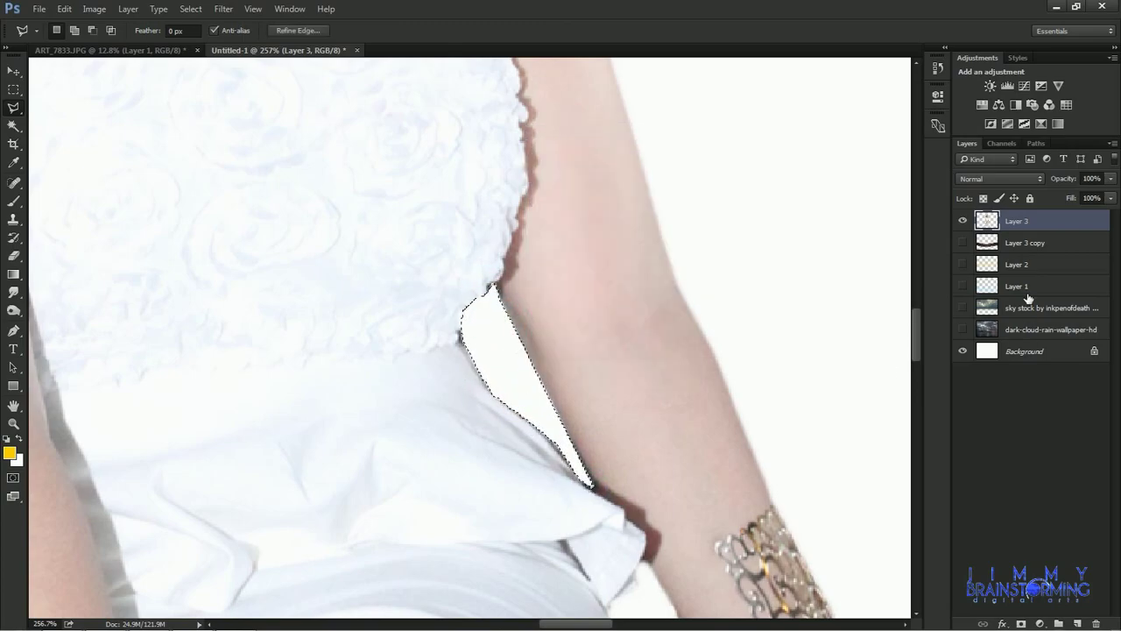
click(295, 30)
click(858, 452)
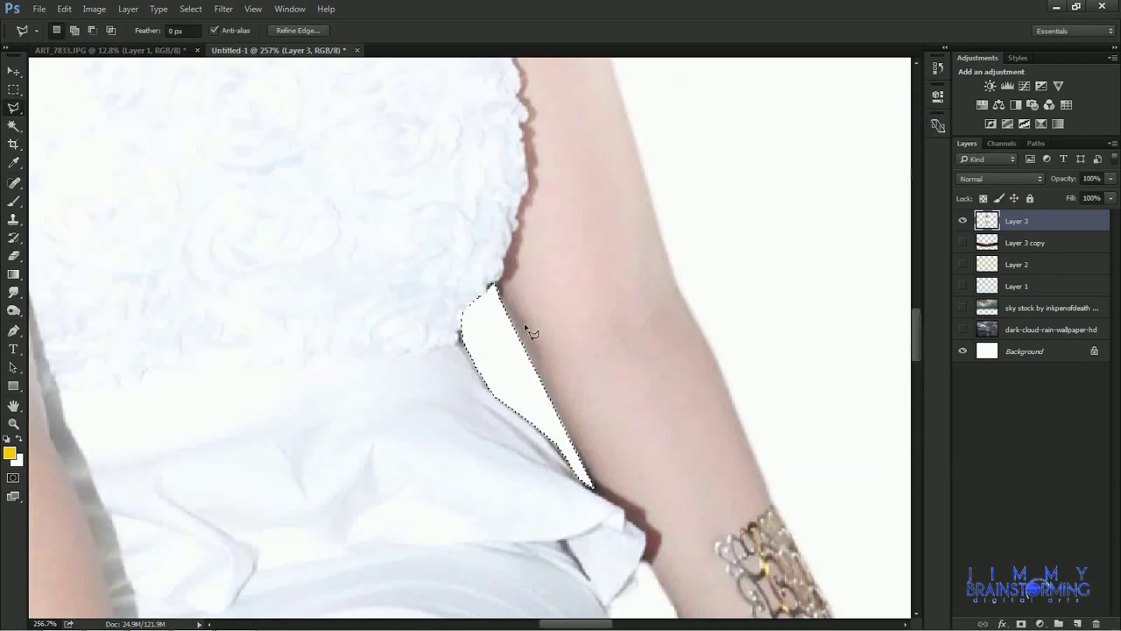
Reselect the dress–arm gap with the Magic Wand and refine its edge again.
key(w)
click(468, 354)
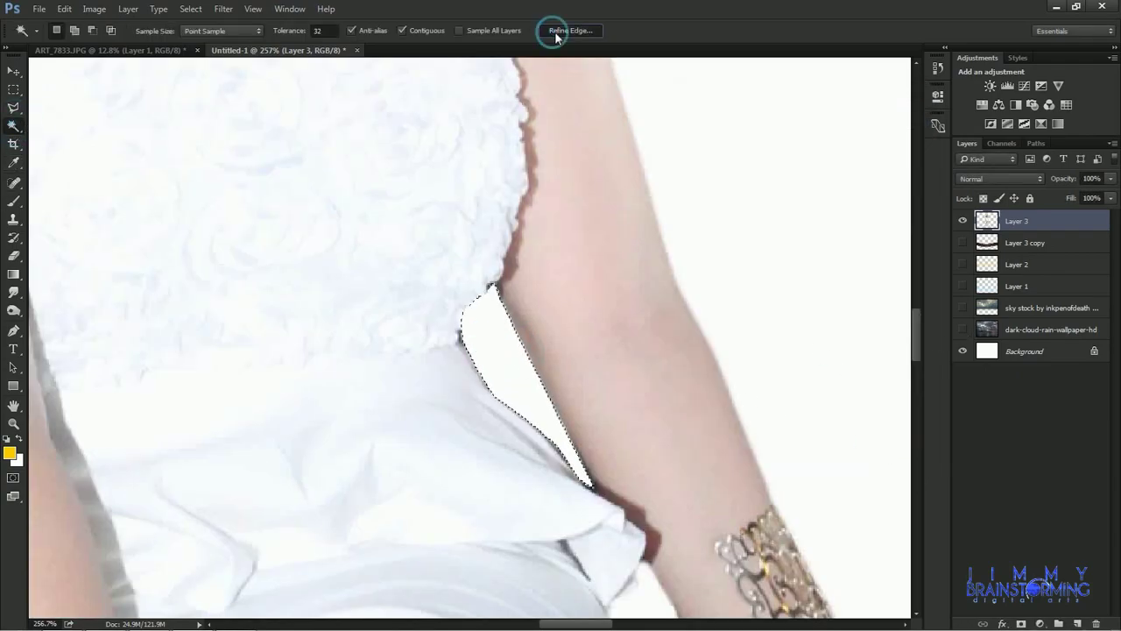
click(551, 30)
click(886, 446)
right_click(486, 330)
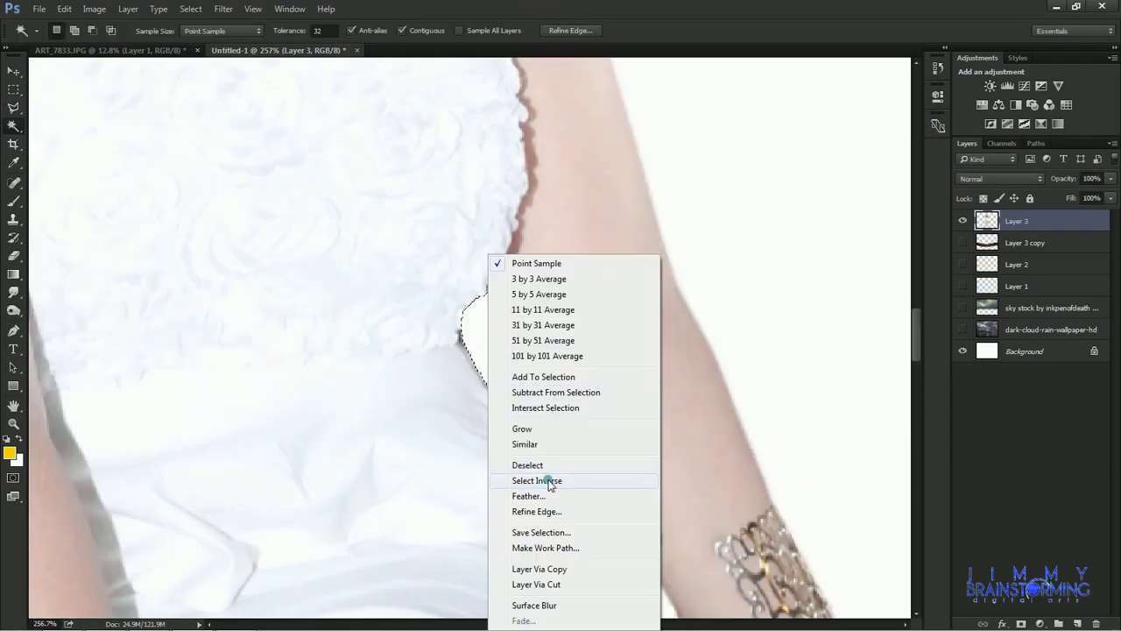
click(536, 511)
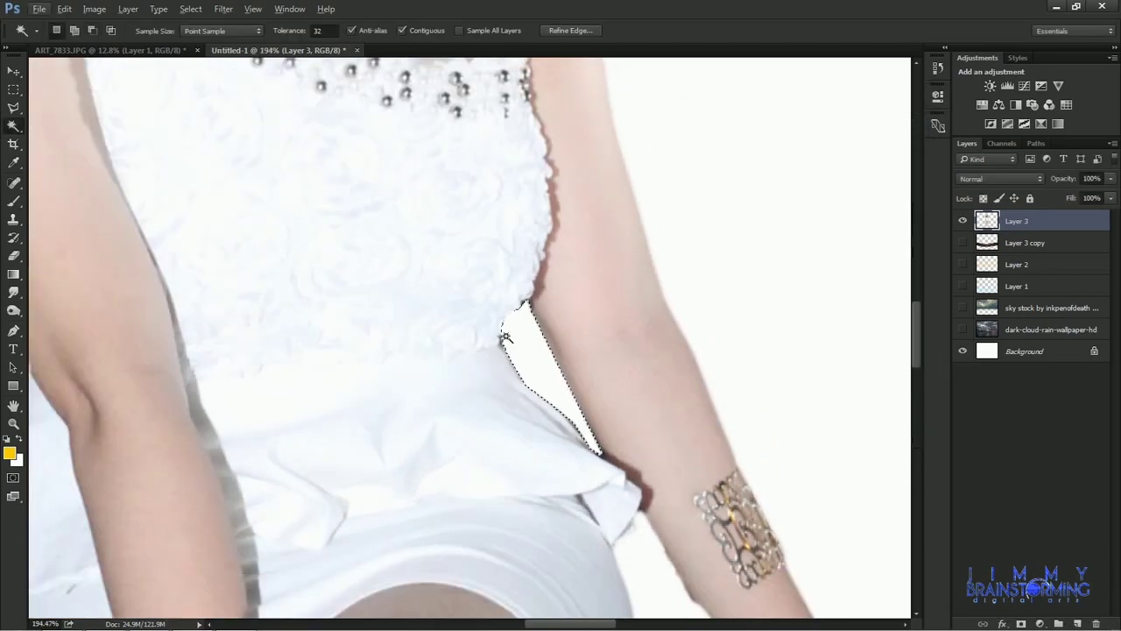
key(ctrl+d)
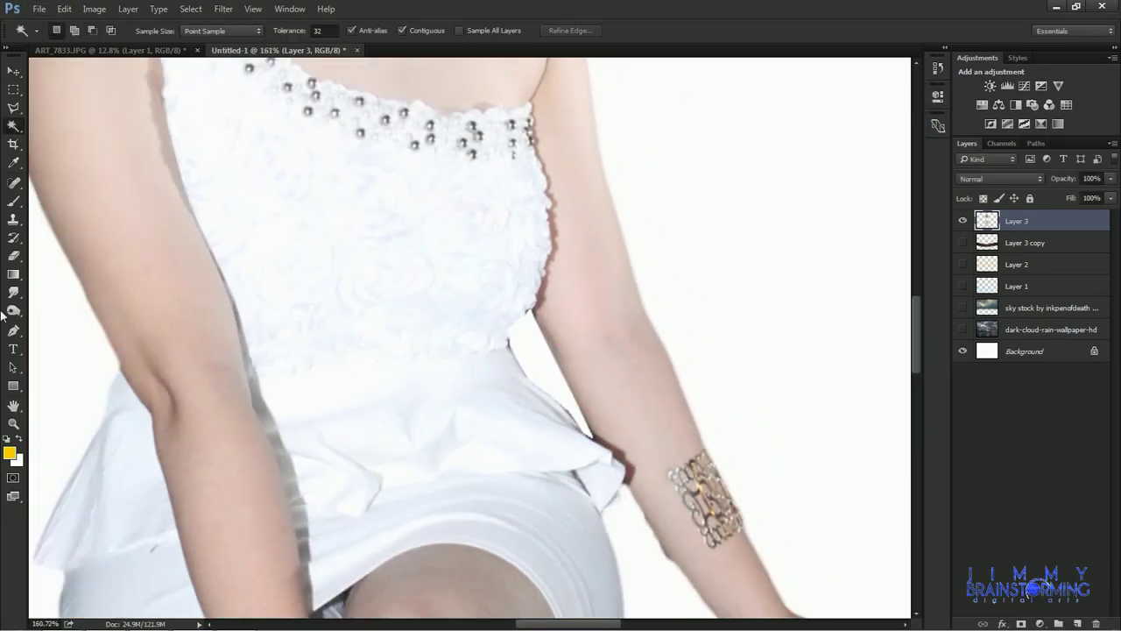
Erase the dark fringe along the dress and arm edges.
key(e)
scroll(600, 376, up, 4)
drag(435, 246, 556, 469)
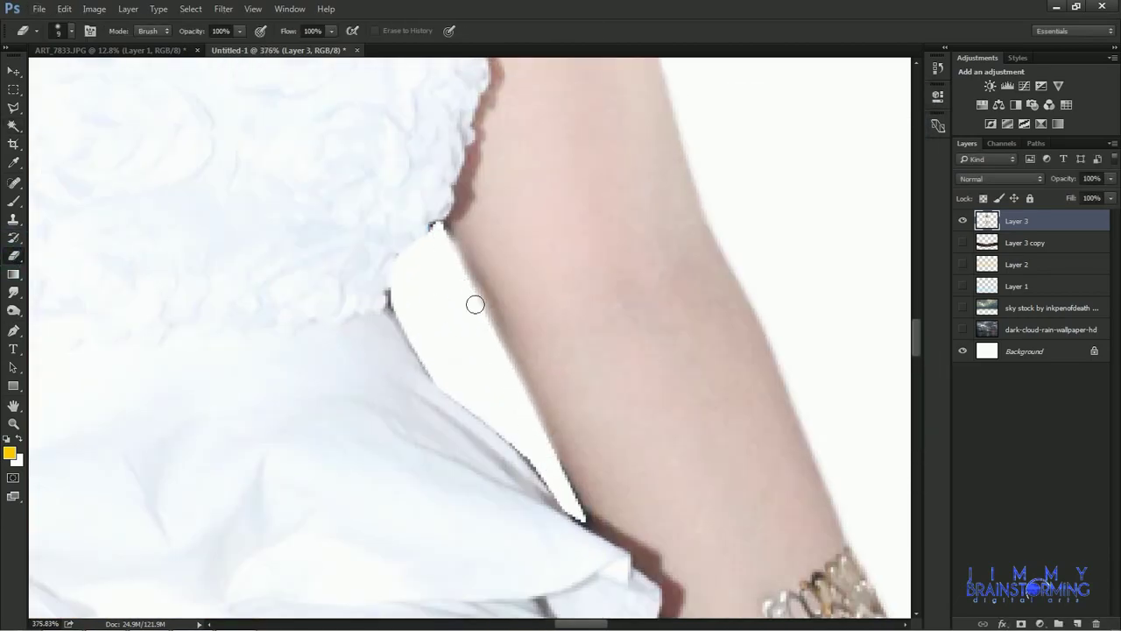
drag(442, 230, 539, 430)
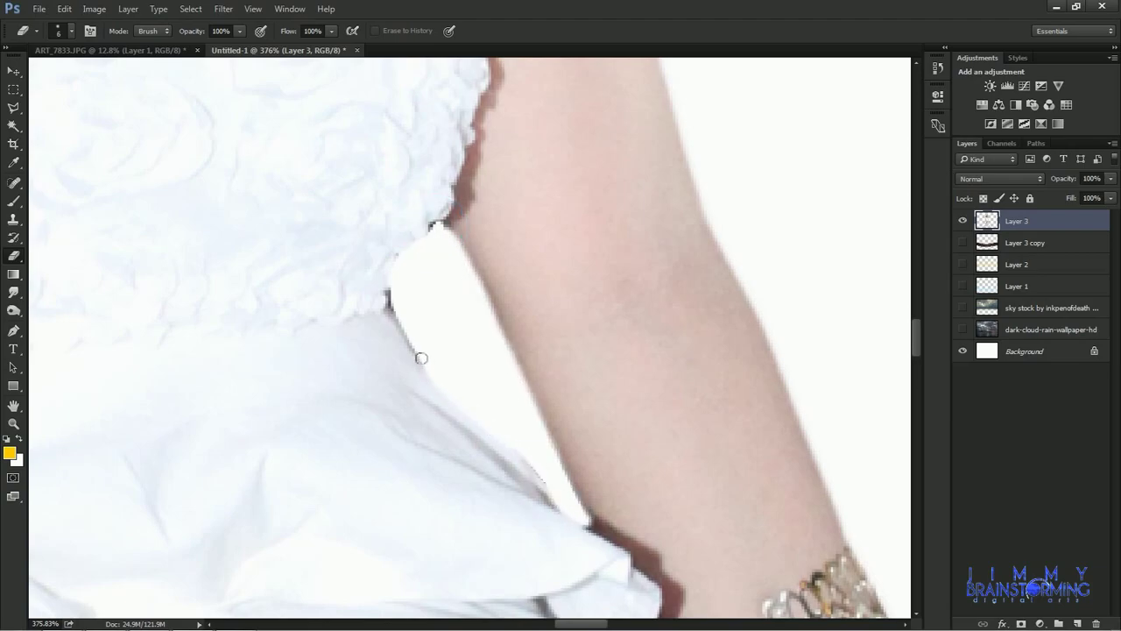
drag(421, 358, 442, 228)
Show the sky stock, dark cloud, log and water layers again.
scroll(596, 524, down, 3)
scroll(602, 496, down, 5)
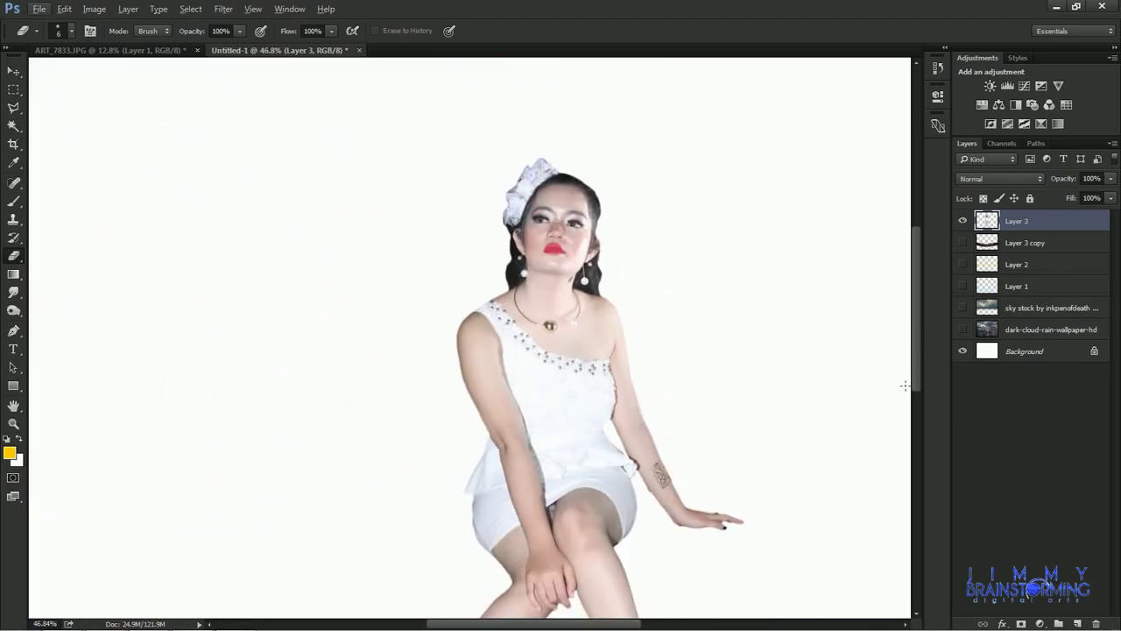
click(962, 330)
click(963, 307)
drag(963, 274, 963, 286)
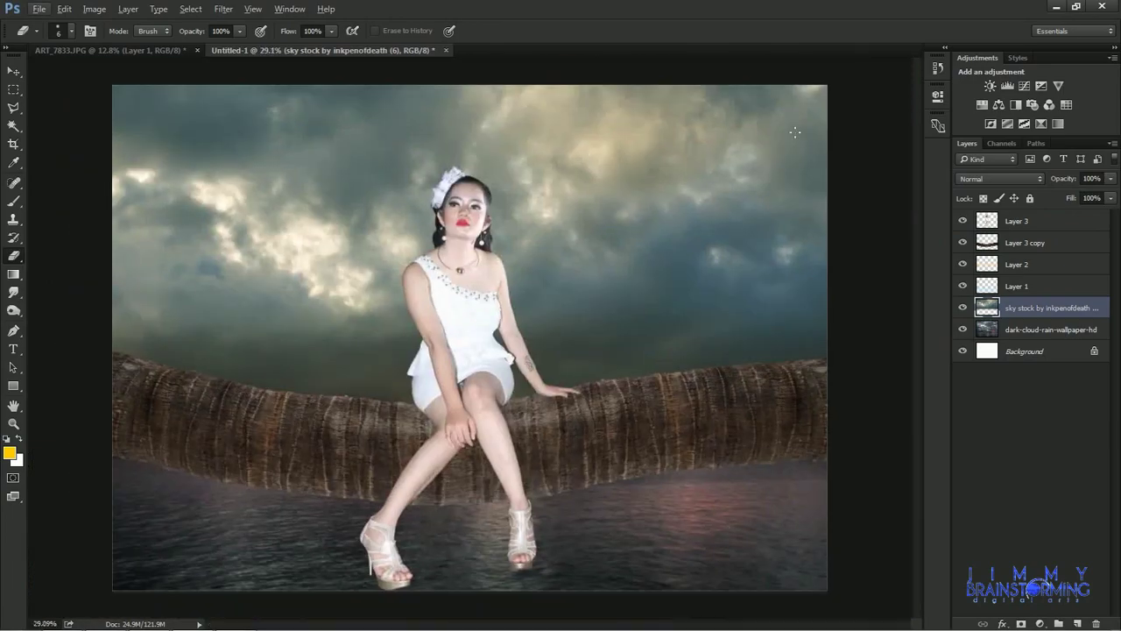
scroll(831, 201, up, 2)
key(j)
scroll(351, 184, up, 3)
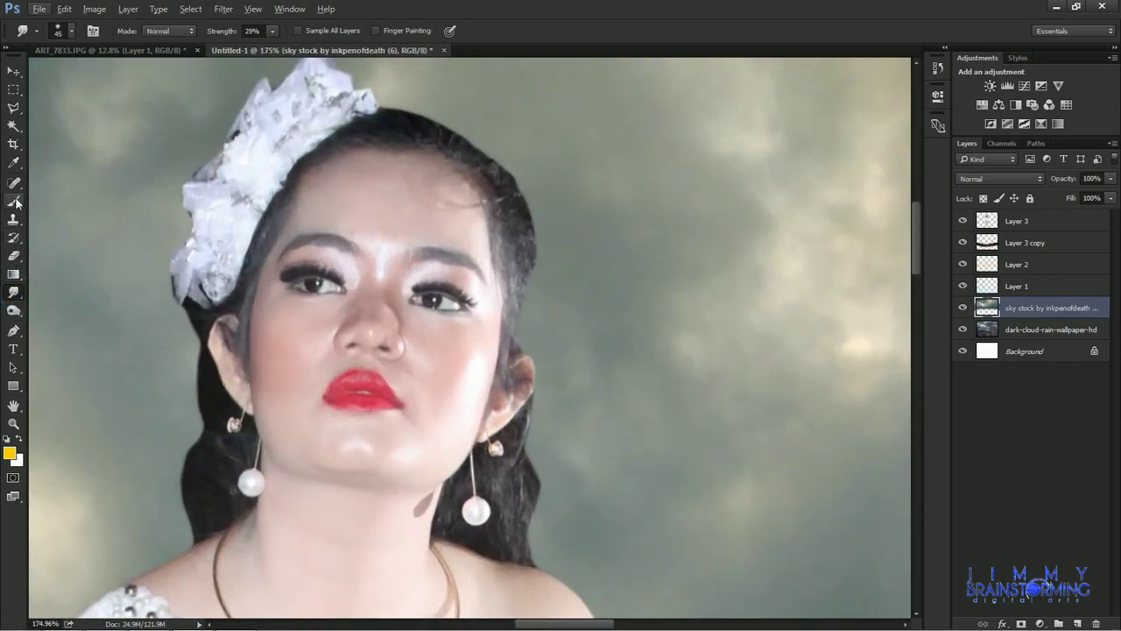
scroll(354, 223, up, 2)
key(alt+period)
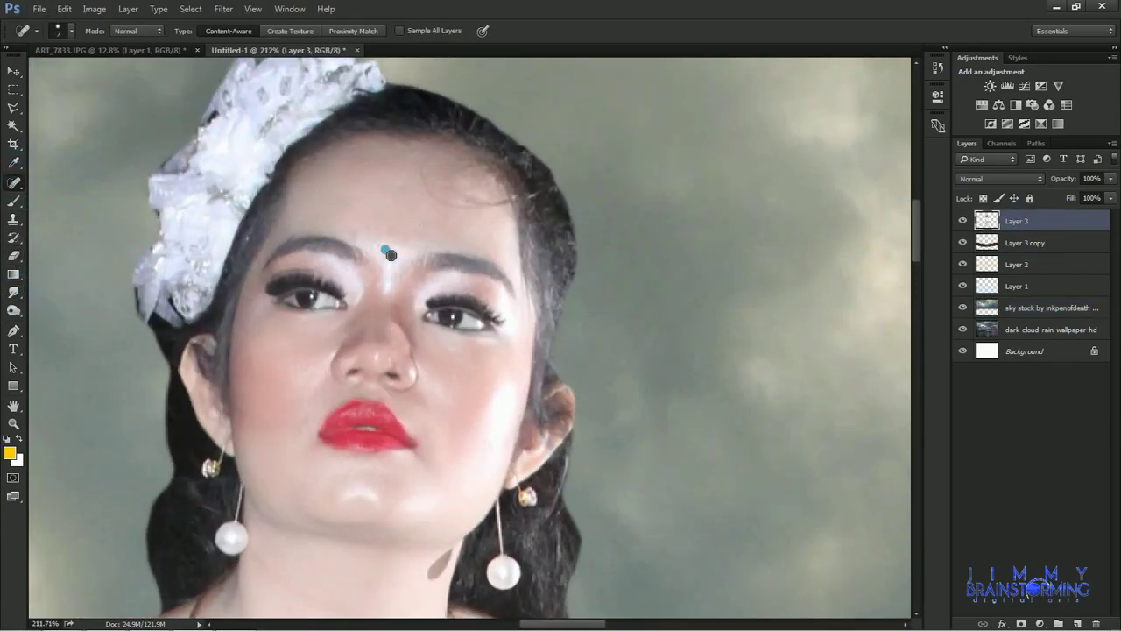
scroll(318, 350, down, 2)
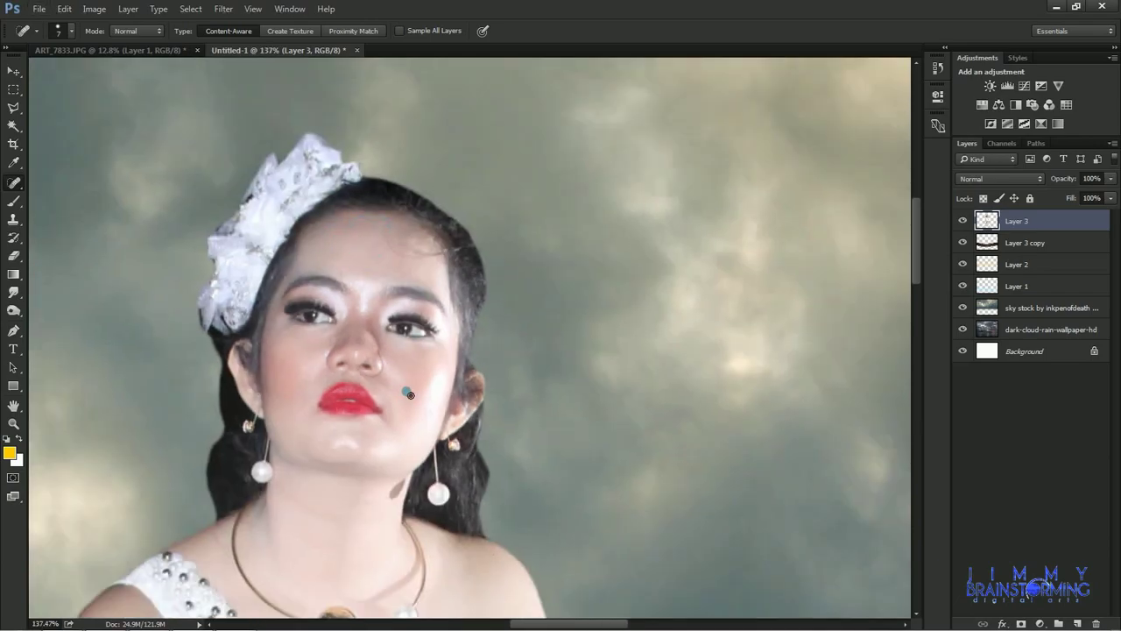
click(14, 292)
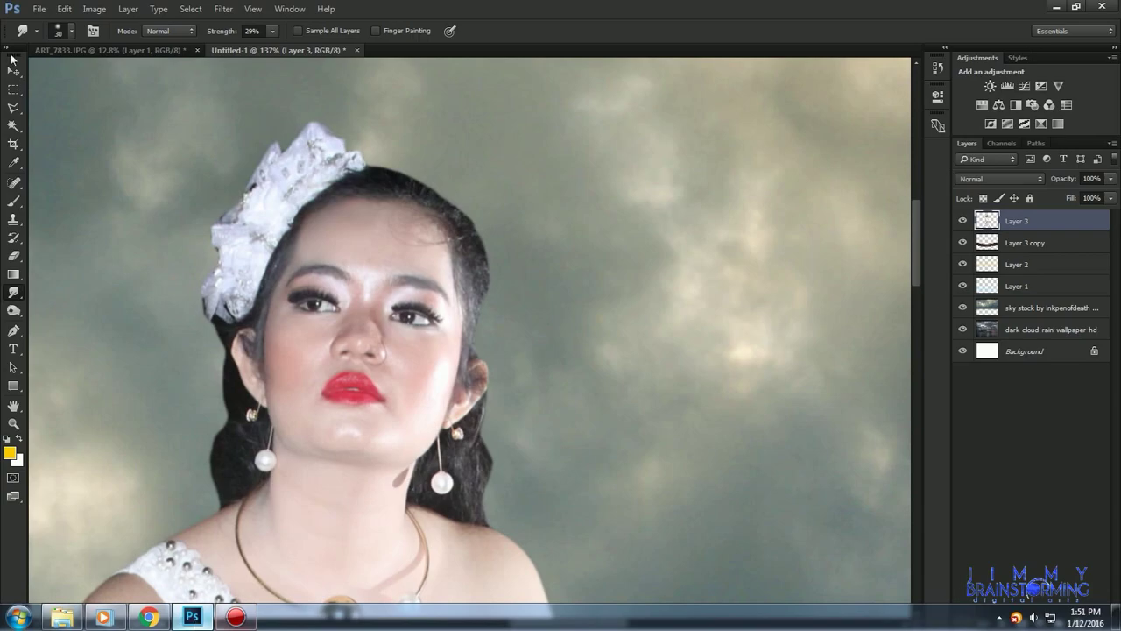
Smudge the skin around the nose and the hair toward the right hairline.
key(v)
key(ctrl+0)
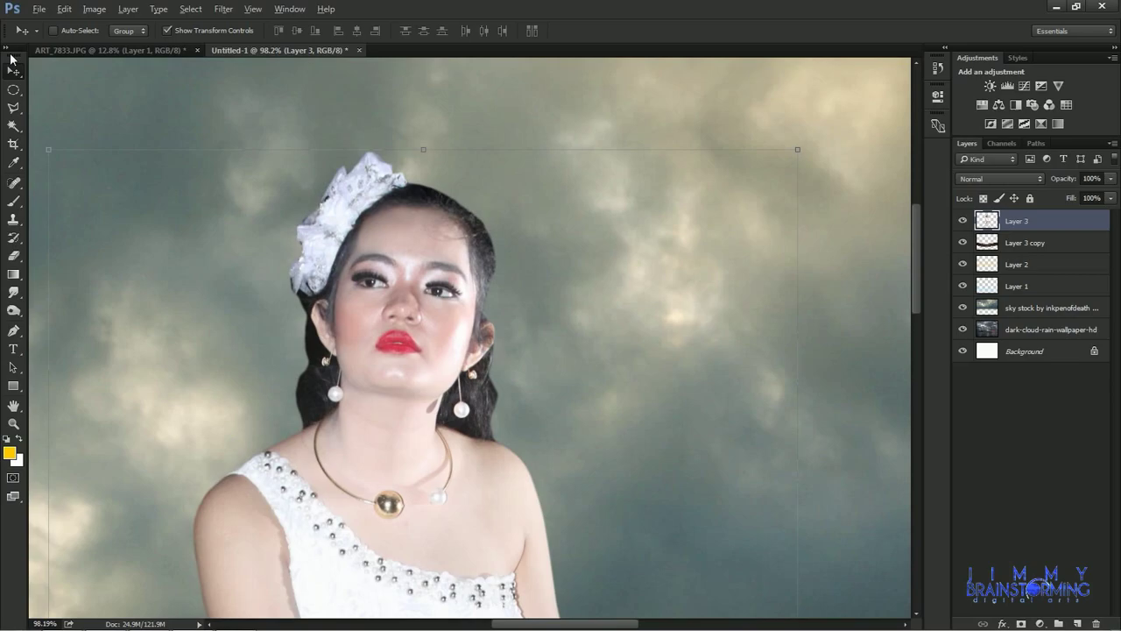
scroll(300, 115, down, 2)
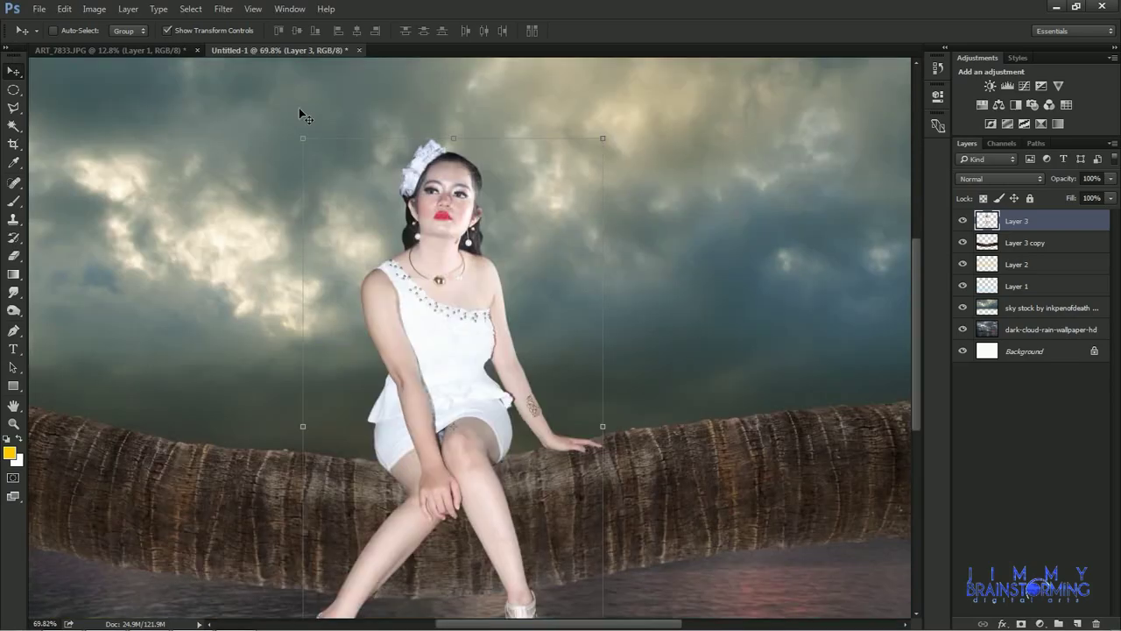
scroll(524, 235, up, 2)
scroll(524, 236, up, 2)
key(r)
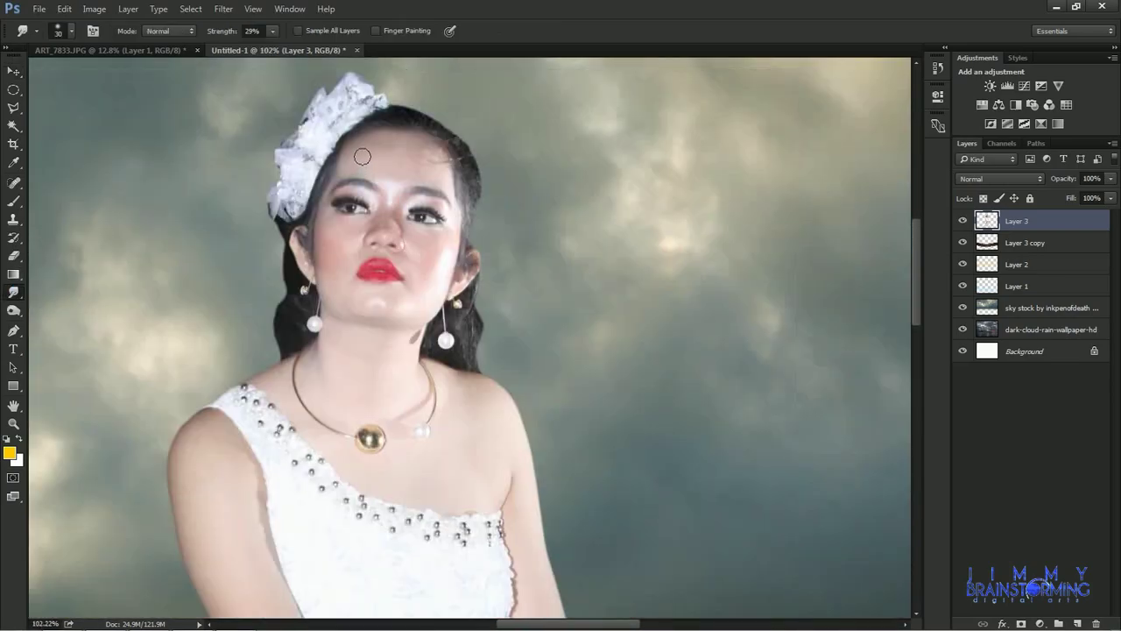
scroll(313, 262, up, 1)
drag(404, 278, 430, 316)
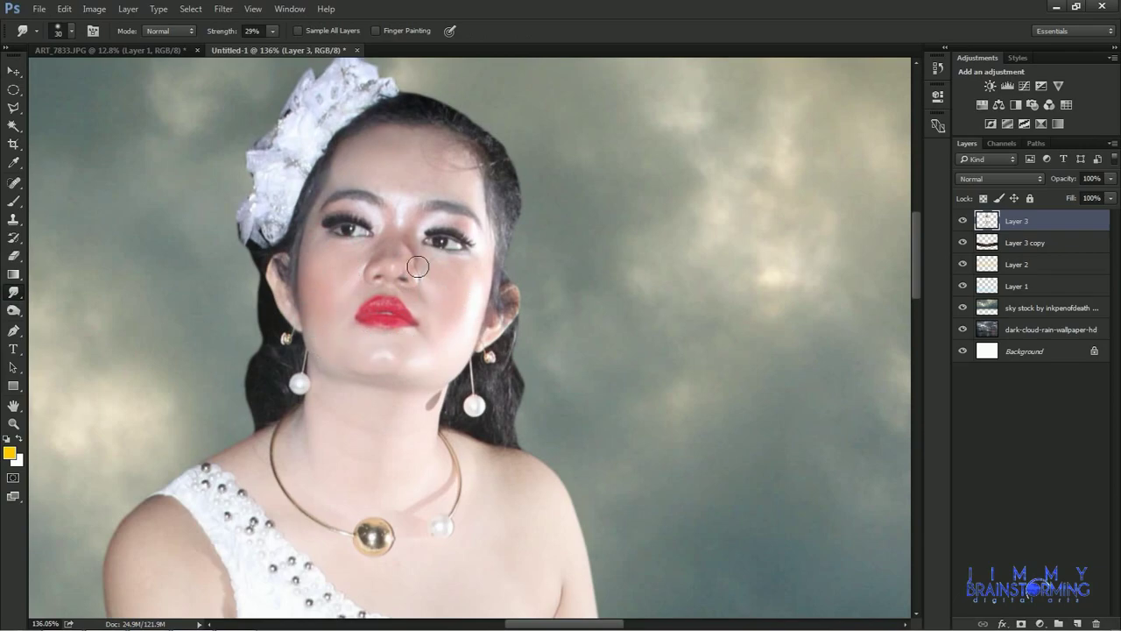
drag(473, 240, 487, 168)
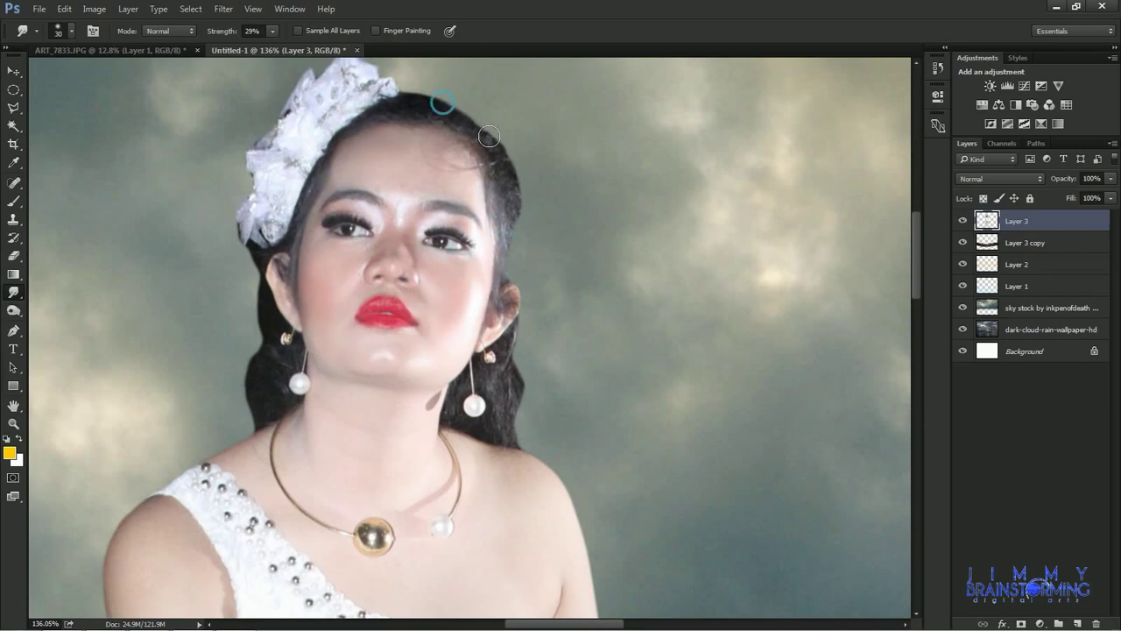
With a size-24 smudge brush at 84% strength, pull right-side hair strands into the sky.
right_click(392, 181)
drag(543, 243, 532, 243)
click(499, 179)
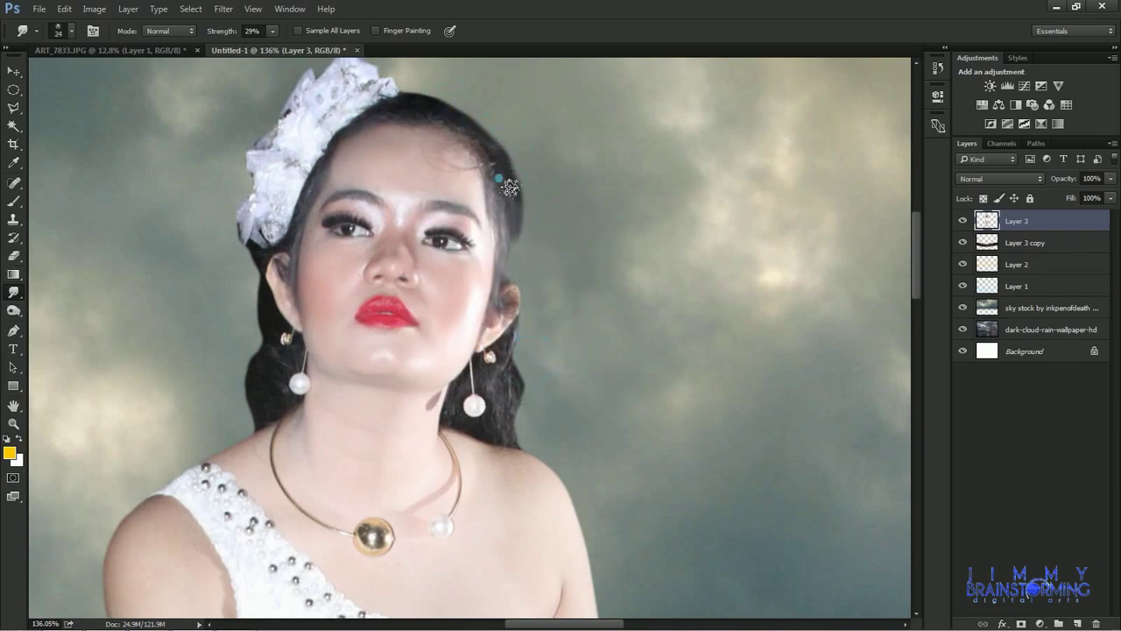
drag(273, 31, 314, 48)
mouse_move(517, 235)
mouse_down()
mouse_move(536, 386)
mouse_move(603, 530)
mouse_up()
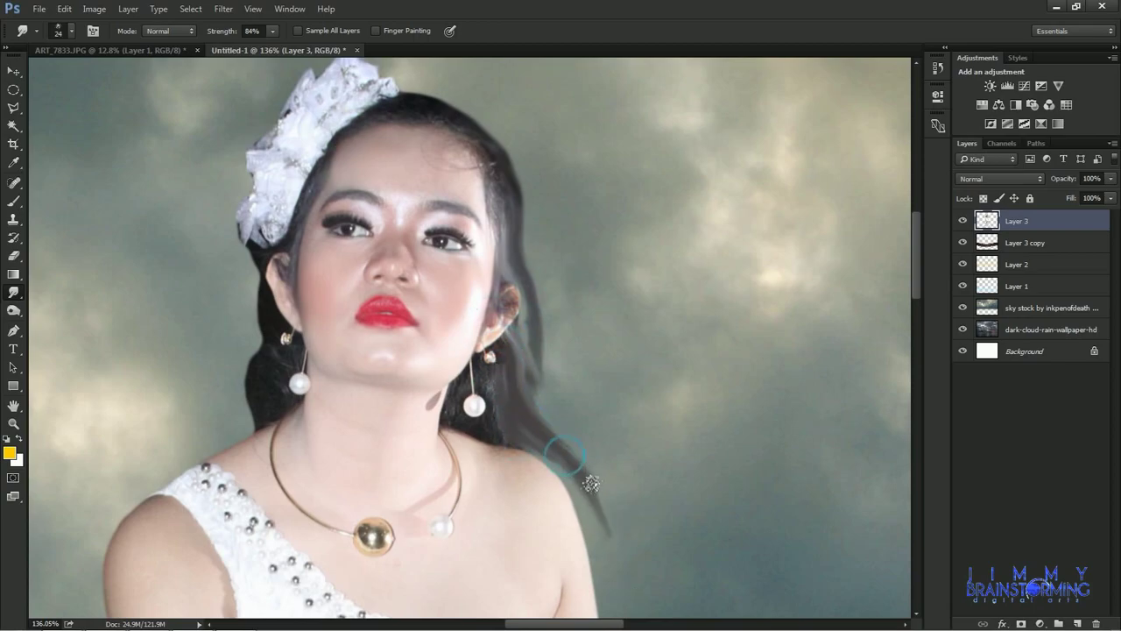
drag(565, 463, 609, 536)
drag(526, 337, 603, 504)
drag(552, 434, 618, 588)
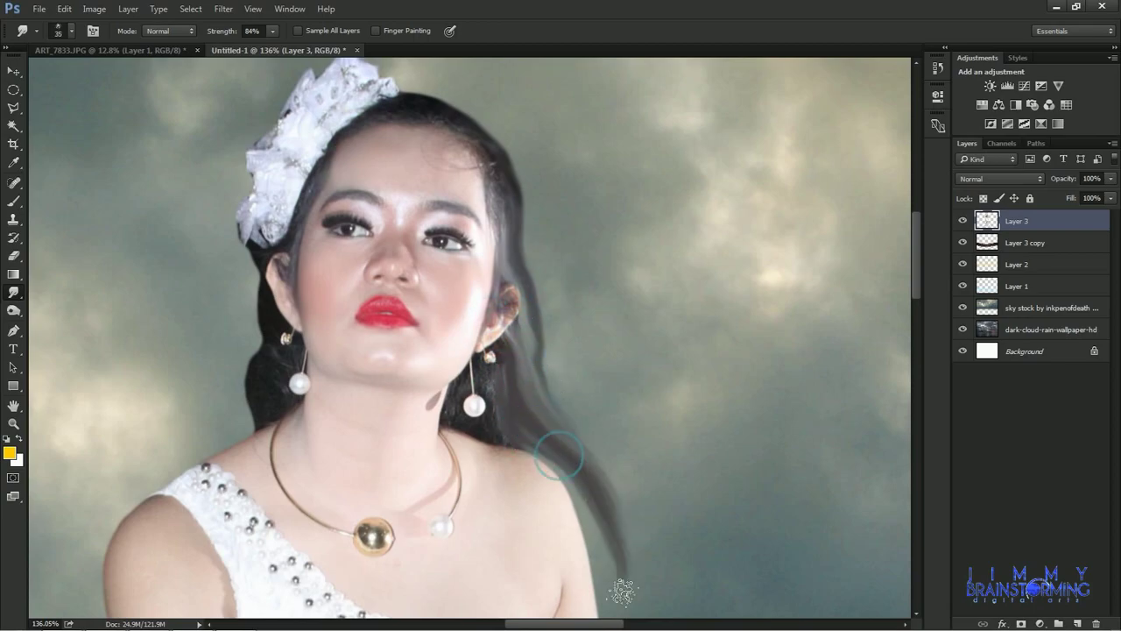
Smudge the right-side hair into long strands reaching down to the shoulder.
scroll(613, 578, down, 3)
scroll(610, 372, up, 3)
key(e)
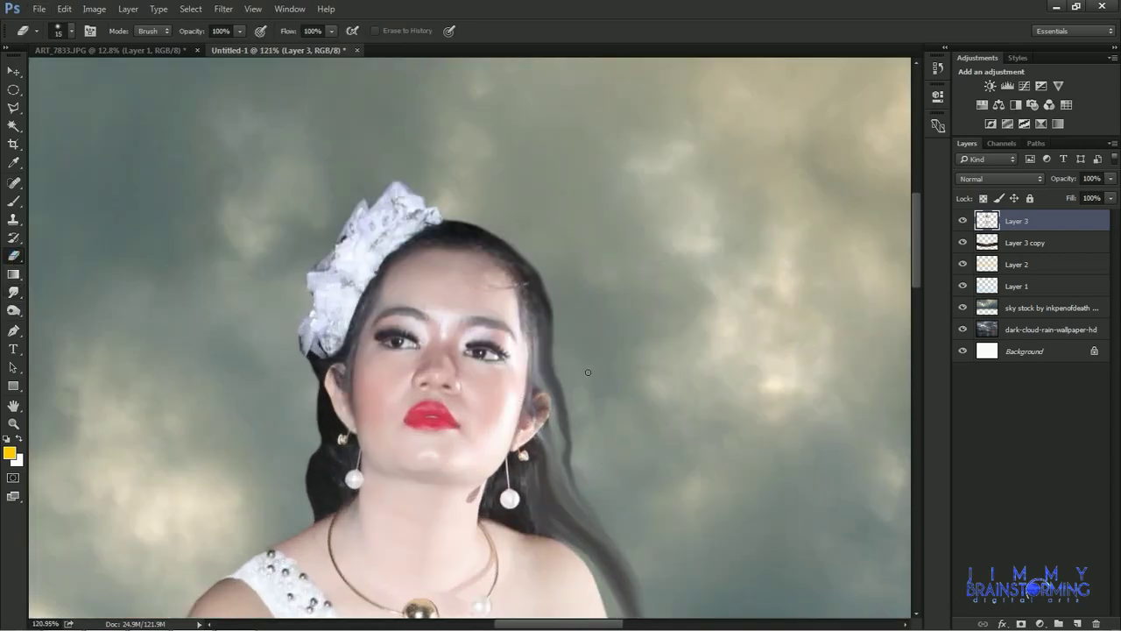
drag(587, 373, 560, 280)
key(])
click(17, 298)
mouse_move(521, 381)
mouse_down()
mouse_move(525, 406)
mouse_move(609, 521)
mouse_up()
drag(521, 230, 588, 418)
At 46% strength with a larger brush, smudge the left hair beside the neck and right hairline outward.
key(e)
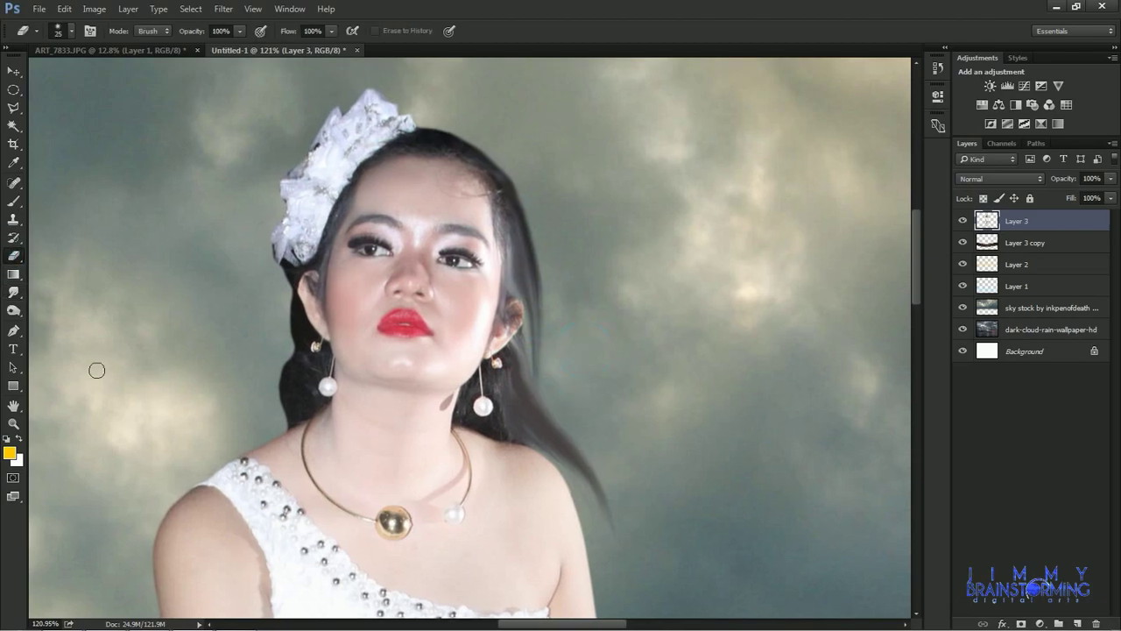
click(13, 294)
drag(273, 31, 238, 46)
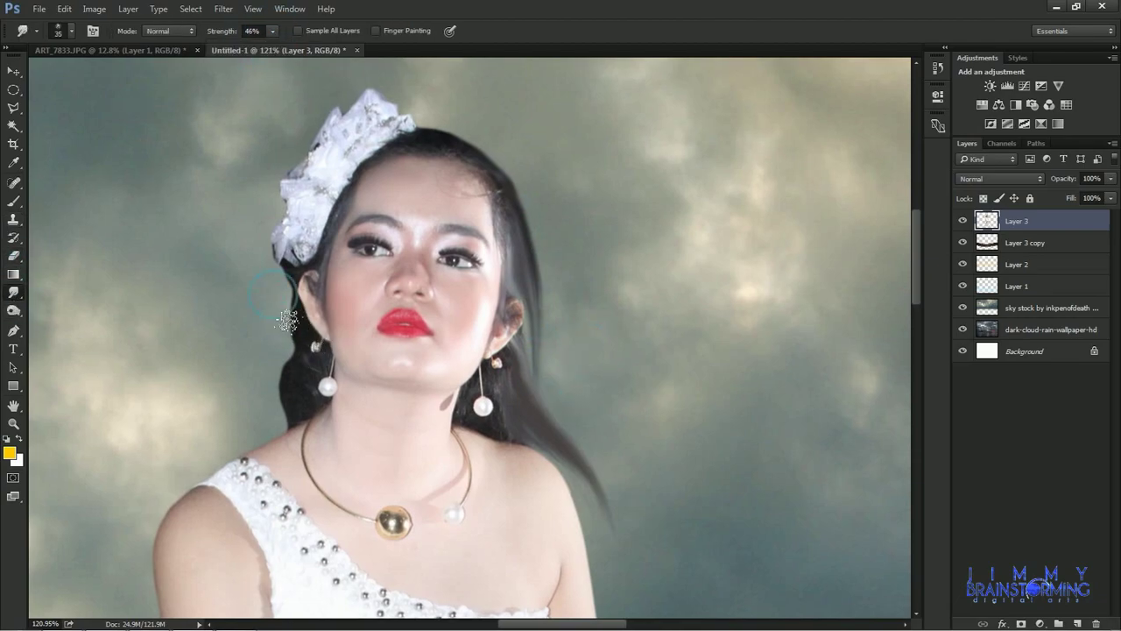
key(])
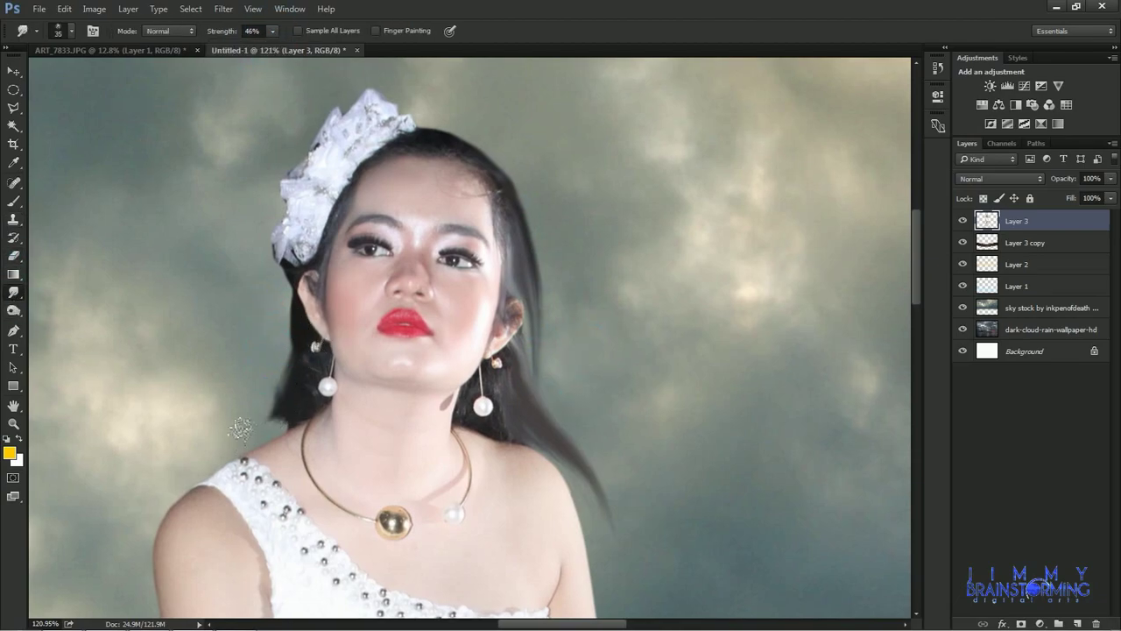
drag(278, 385, 240, 442)
drag(278, 395, 247, 440)
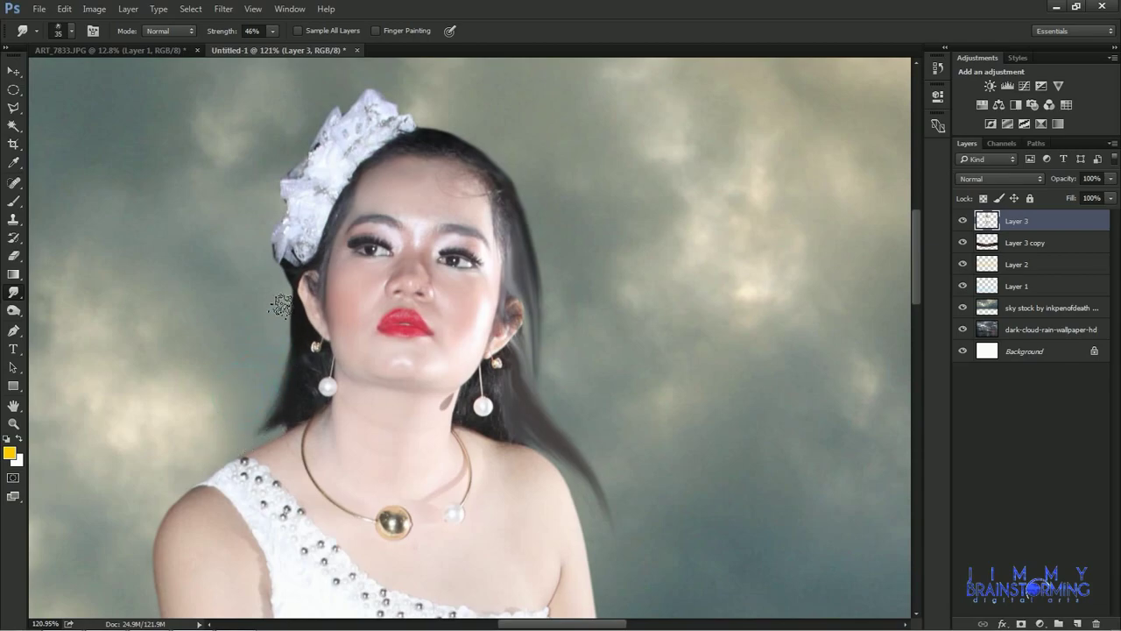
drag(278, 396, 267, 422)
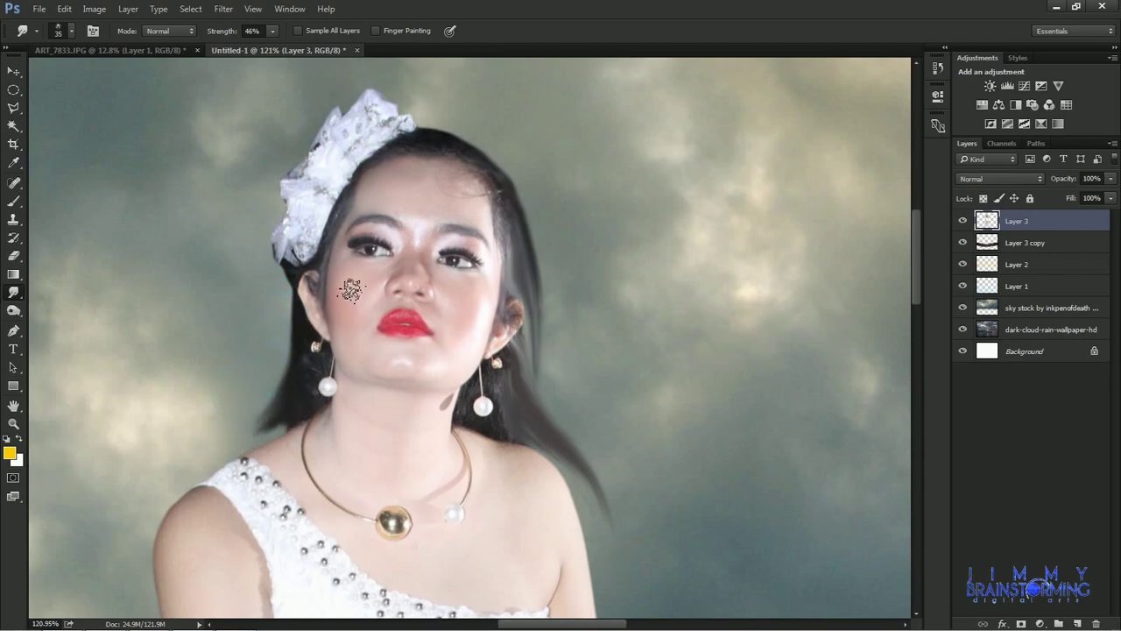
drag(421, 123, 490, 153)
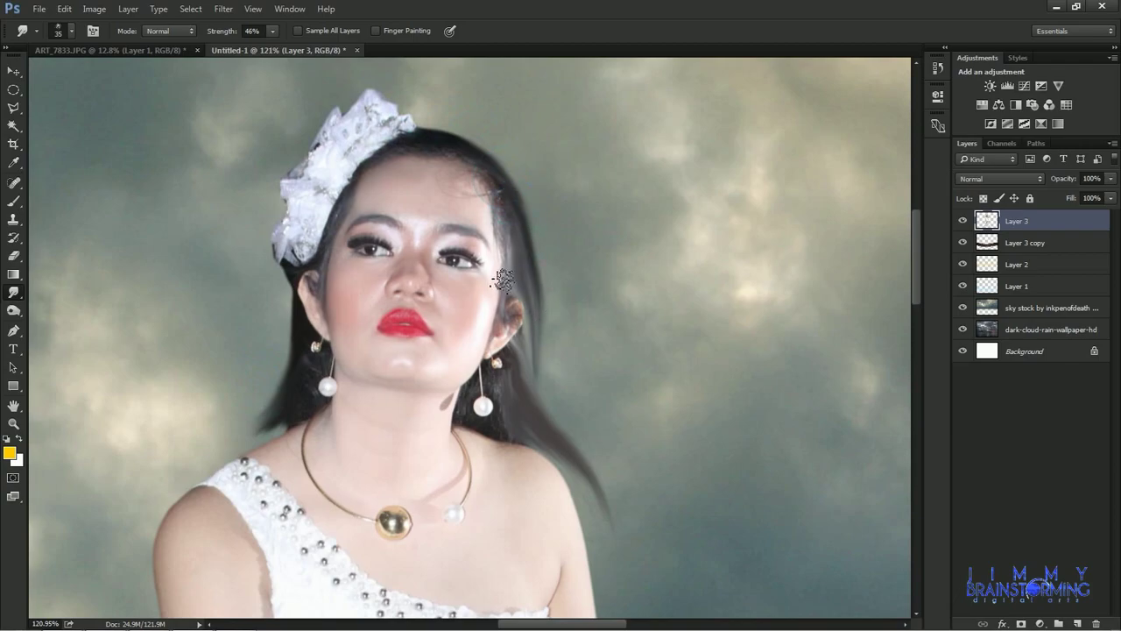
drag(299, 375, 230, 429)
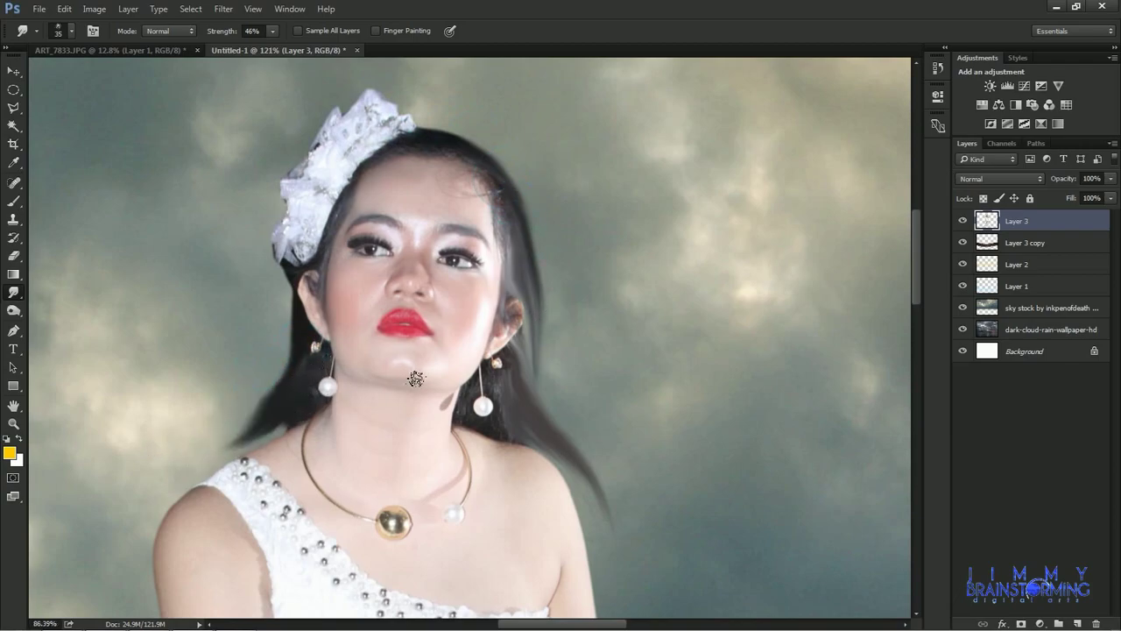
scroll(416, 378, down, 3)
scroll(185, 388, down, 2)
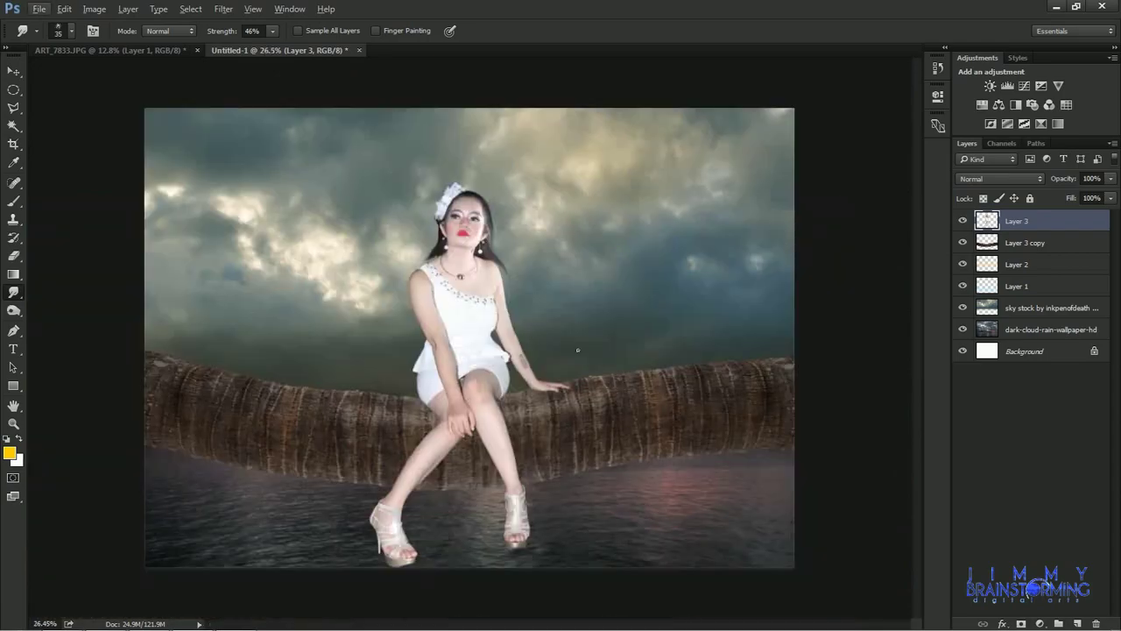
Create Layer 4 in Overlay mode filled with 50% neutral gray.
scroll(577, 350, up, 3)
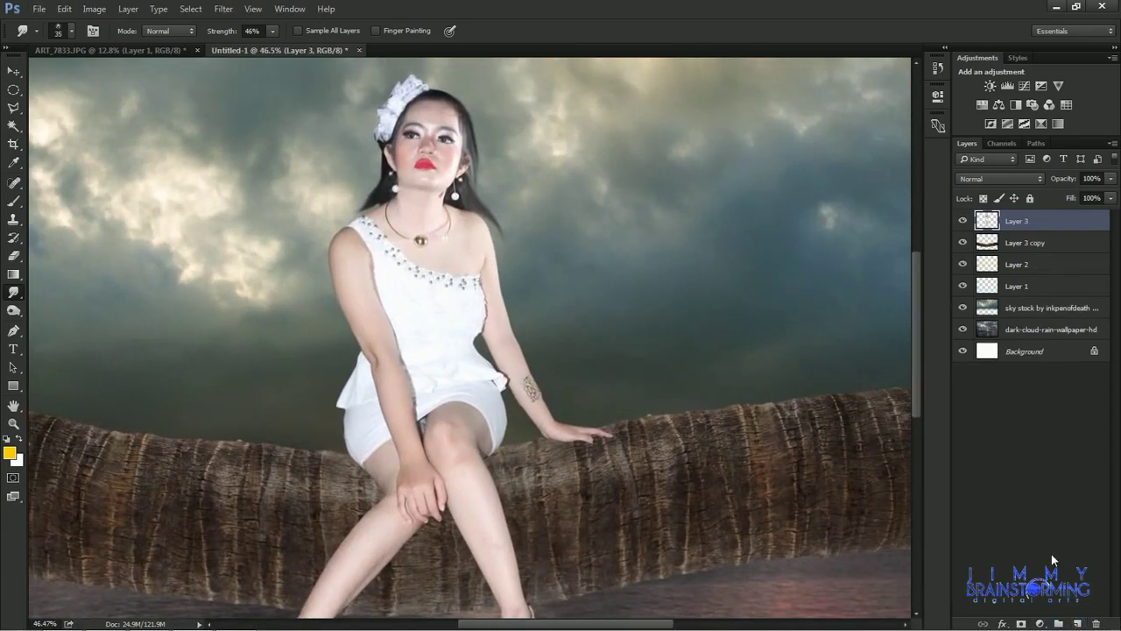
alt+click(1077, 624)
click(501, 249)
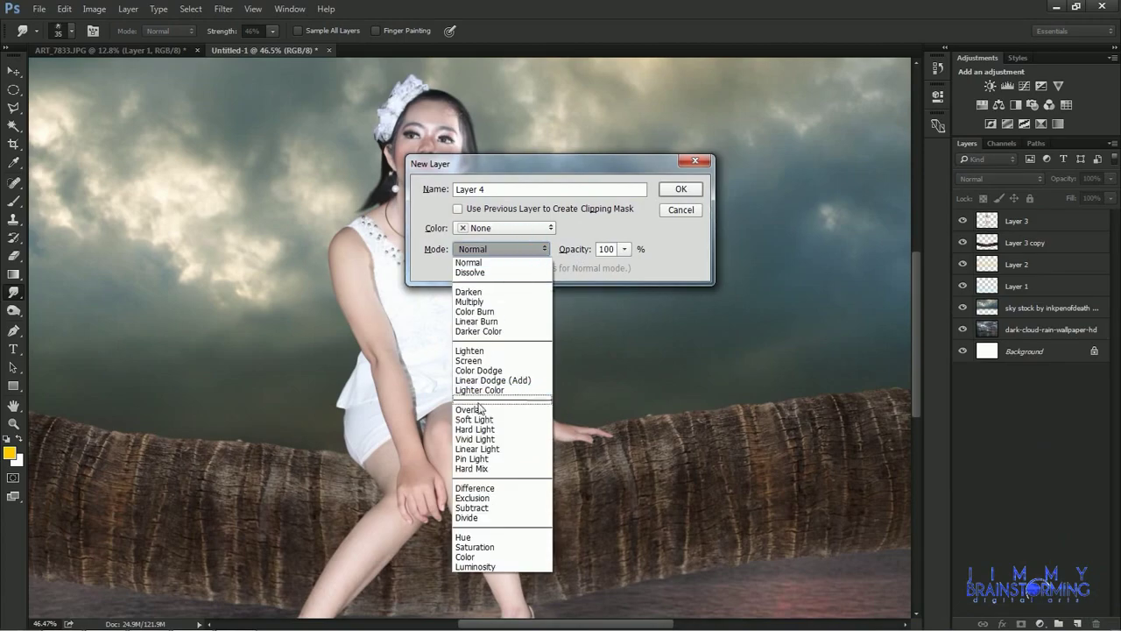
click(480, 409)
click(457, 268)
click(680, 189)
Select the Burn tool and adjust the view onto the figure sitting on the log.
scroll(438, 131, up, 4)
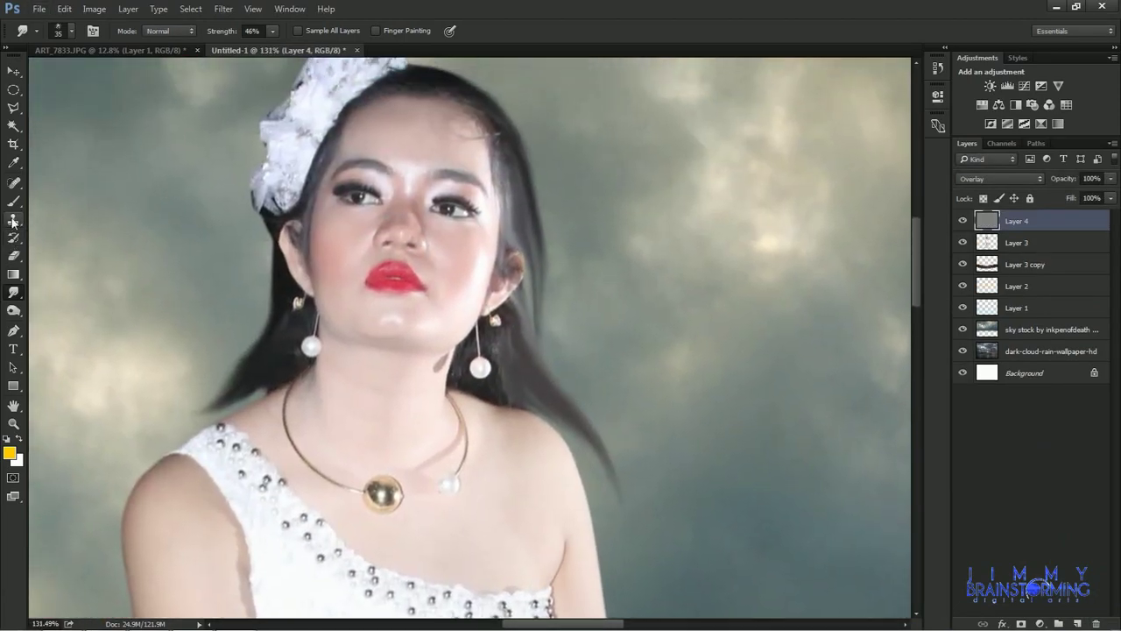
click(13, 311)
scroll(473, 337, down, 3)
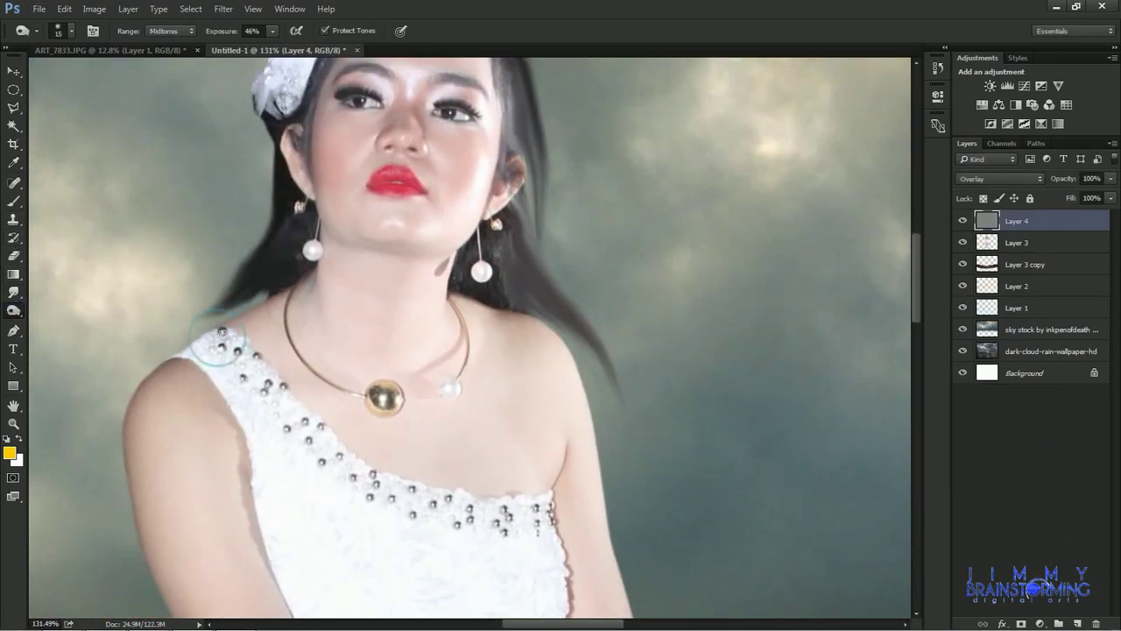
scroll(302, 412, down, 1)
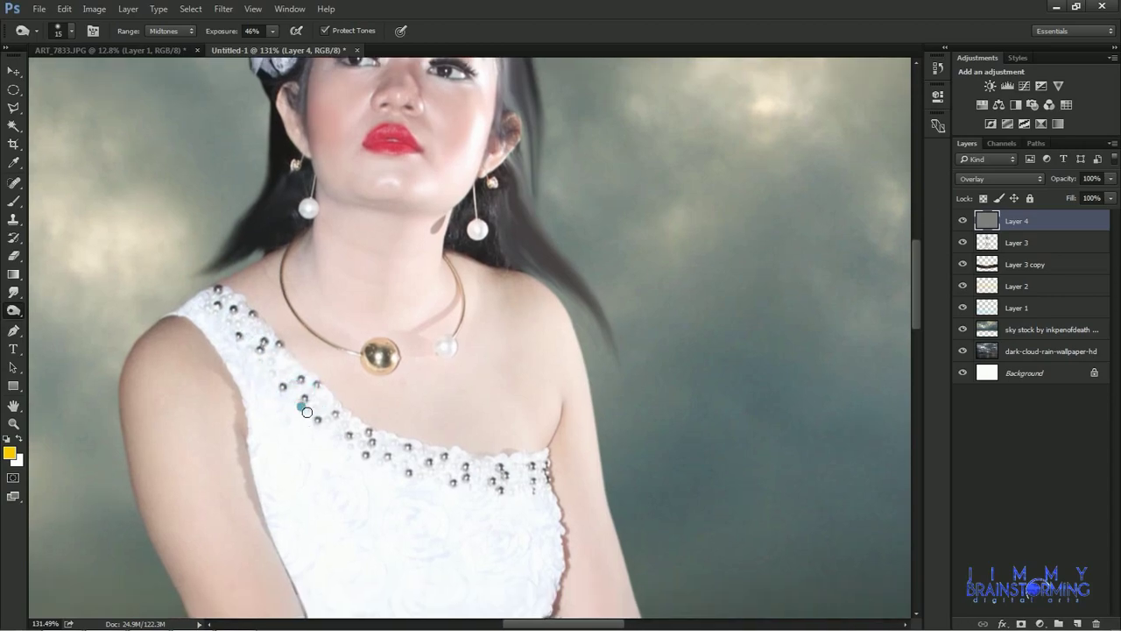
scroll(336, 416, down, 1)
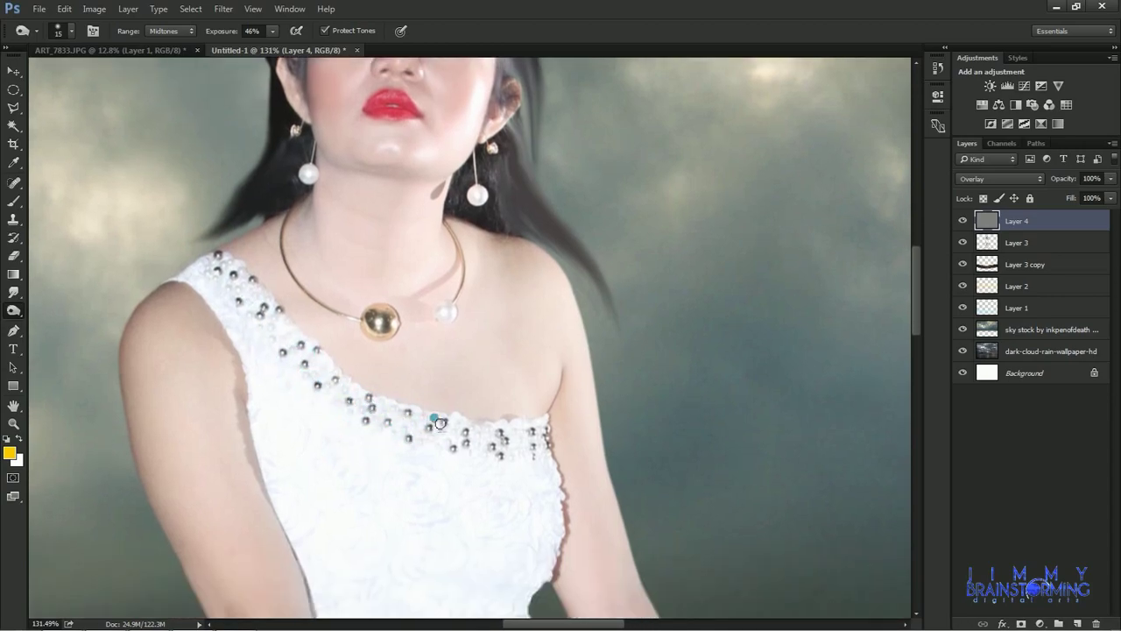
scroll(495, 438, down, 1)
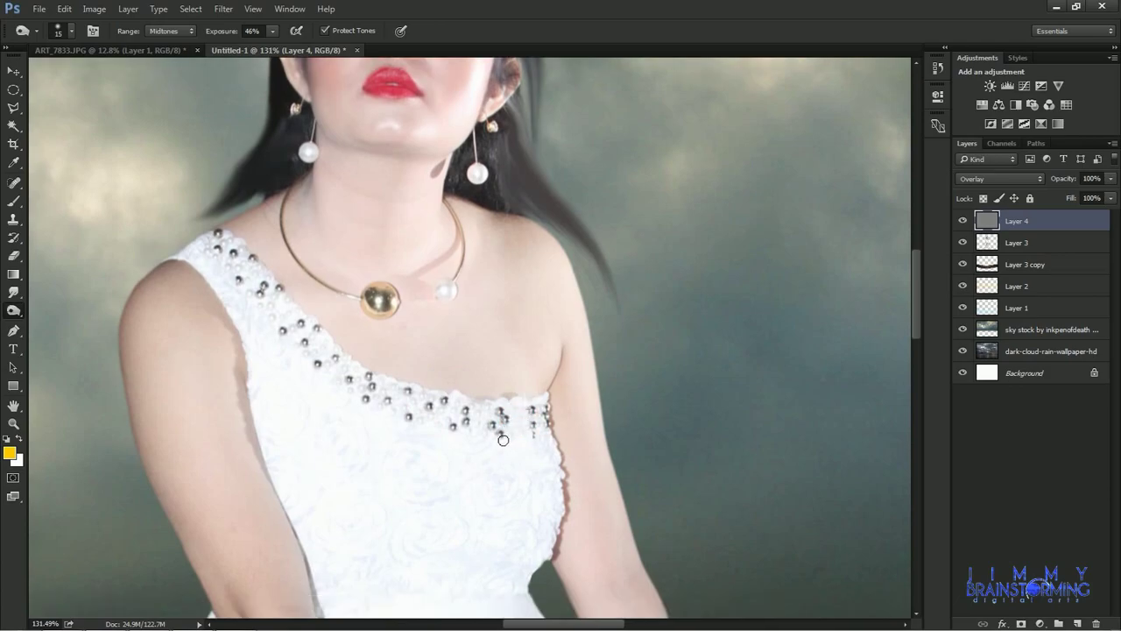
scroll(464, 464, down, 1)
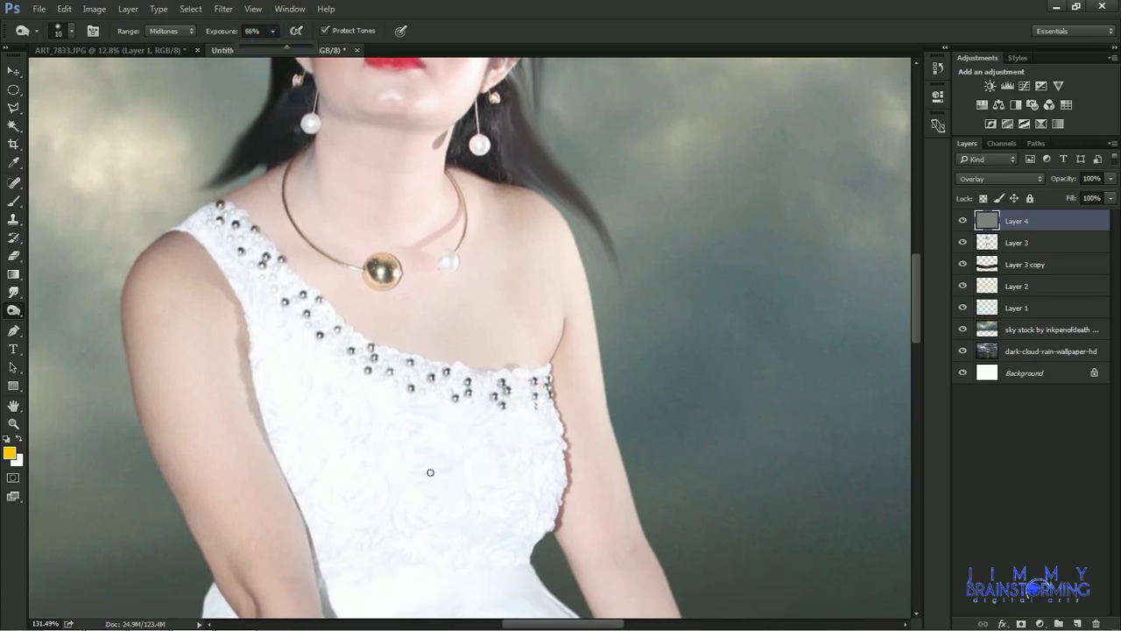
scroll(461, 508, down, 1)
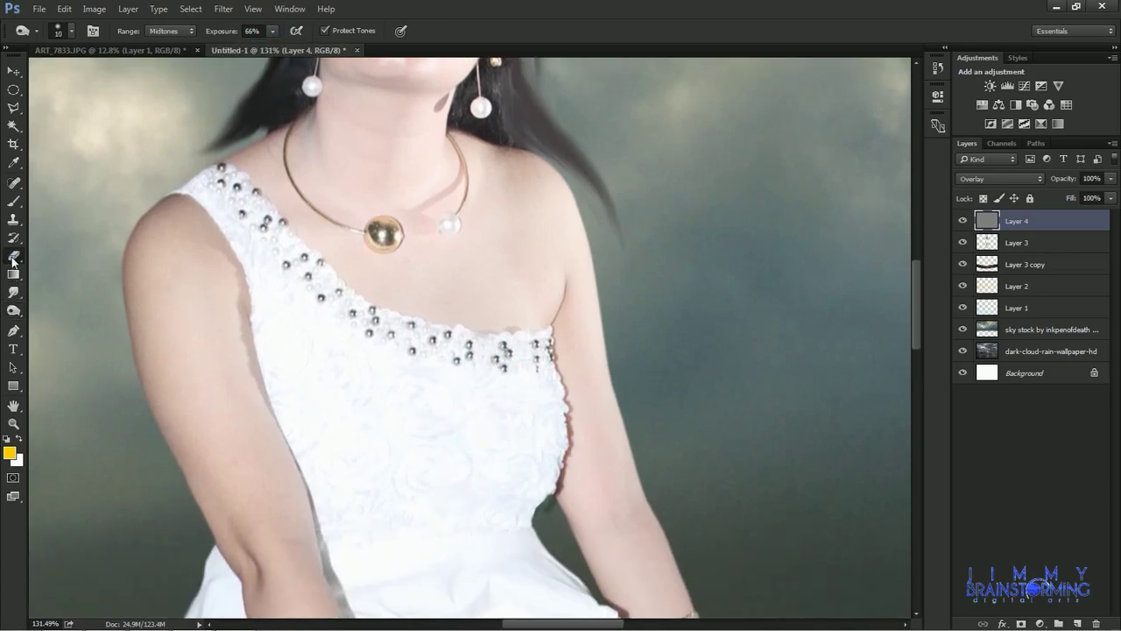
scroll(446, 458, down, 1)
scroll(365, 504, down, 1)
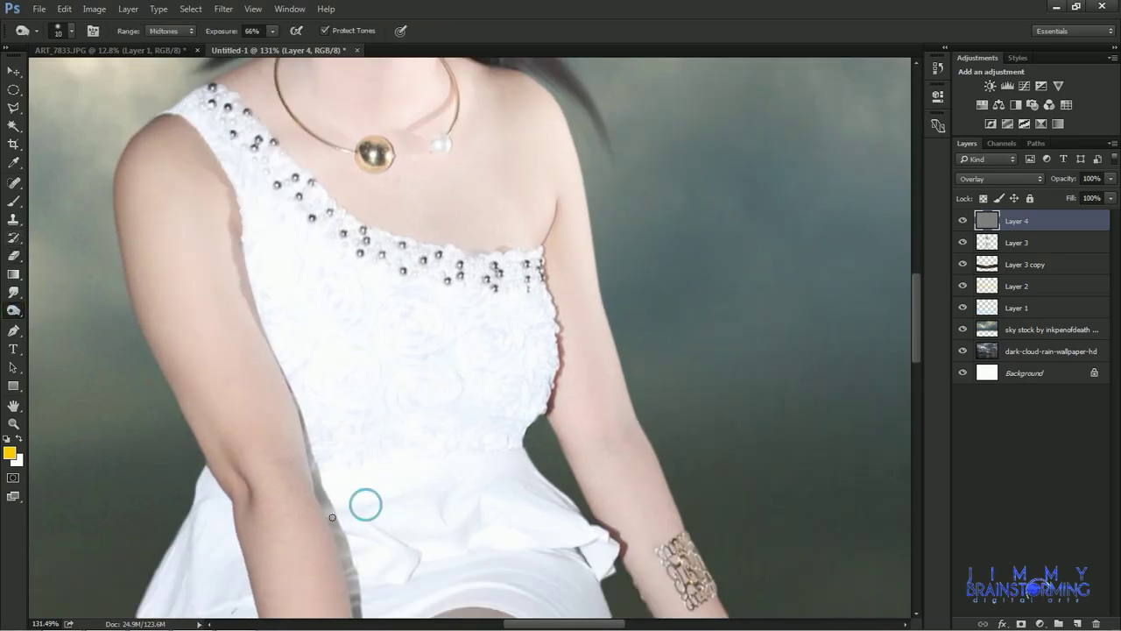
scroll(332, 517, down, 1)
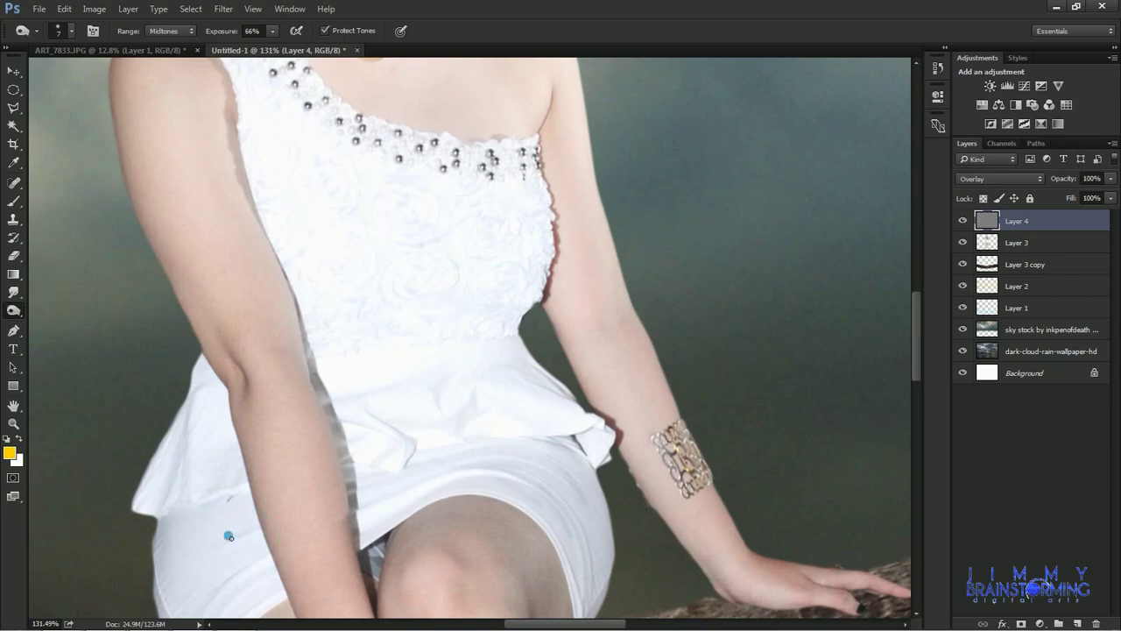
scroll(229, 536, down, 3)
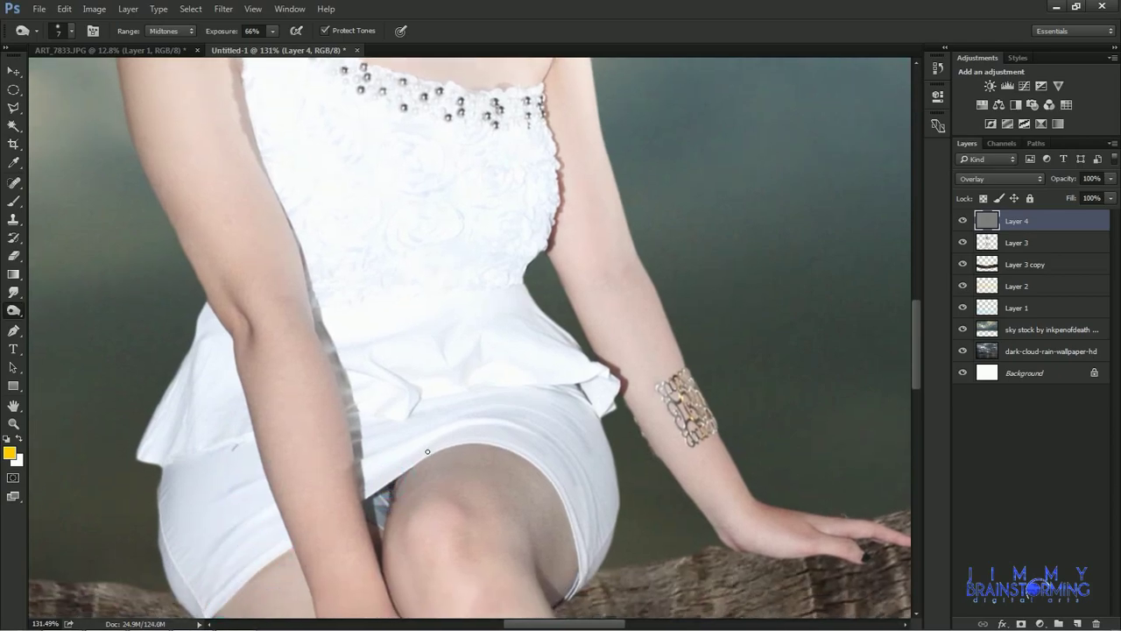
scroll(524, 480, down, 1)
scroll(581, 528, down, 2)
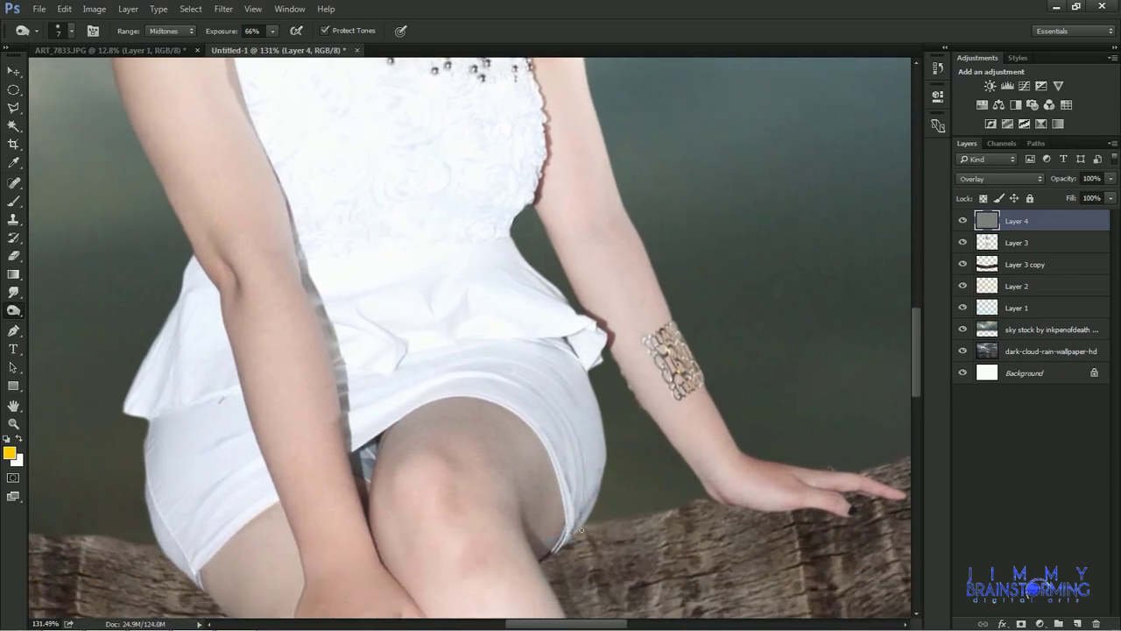
Burn shadows where the thigh and hand meet the log and along the dress's left edge.
drag(588, 534, 543, 560)
drag(713, 509, 686, 516)
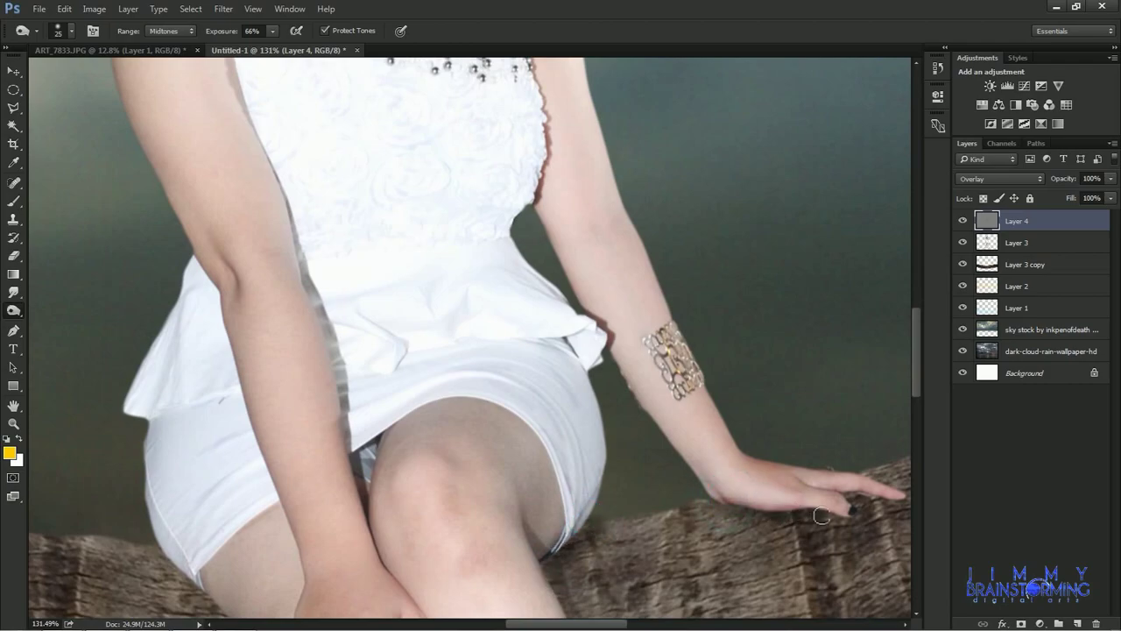
drag(780, 544, 762, 512)
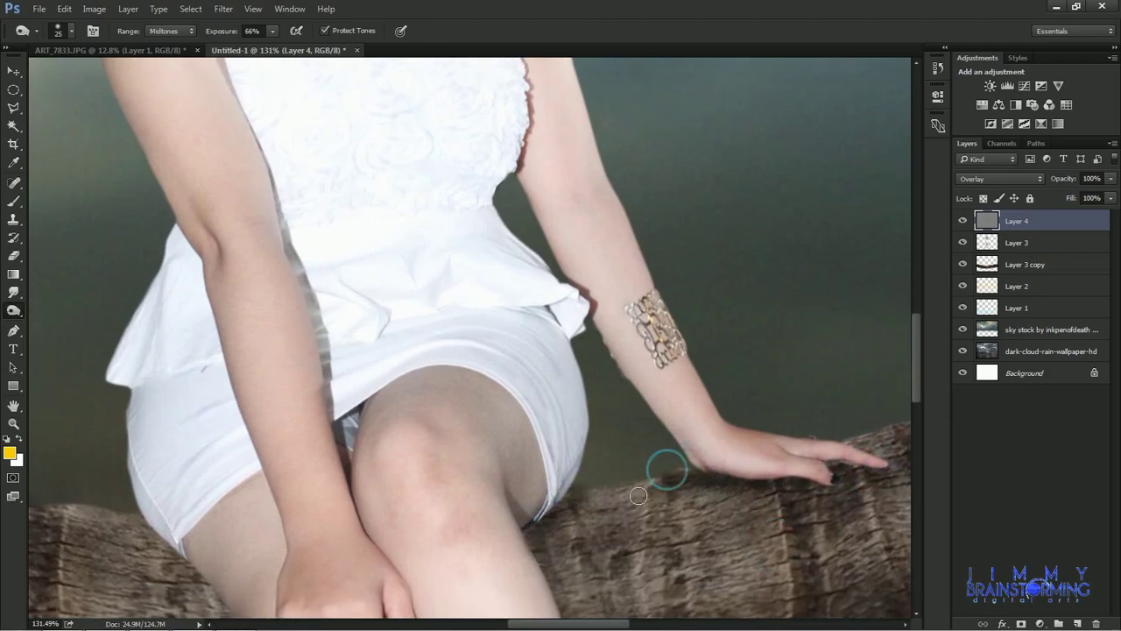
drag(663, 468, 538, 520)
drag(622, 497, 614, 404)
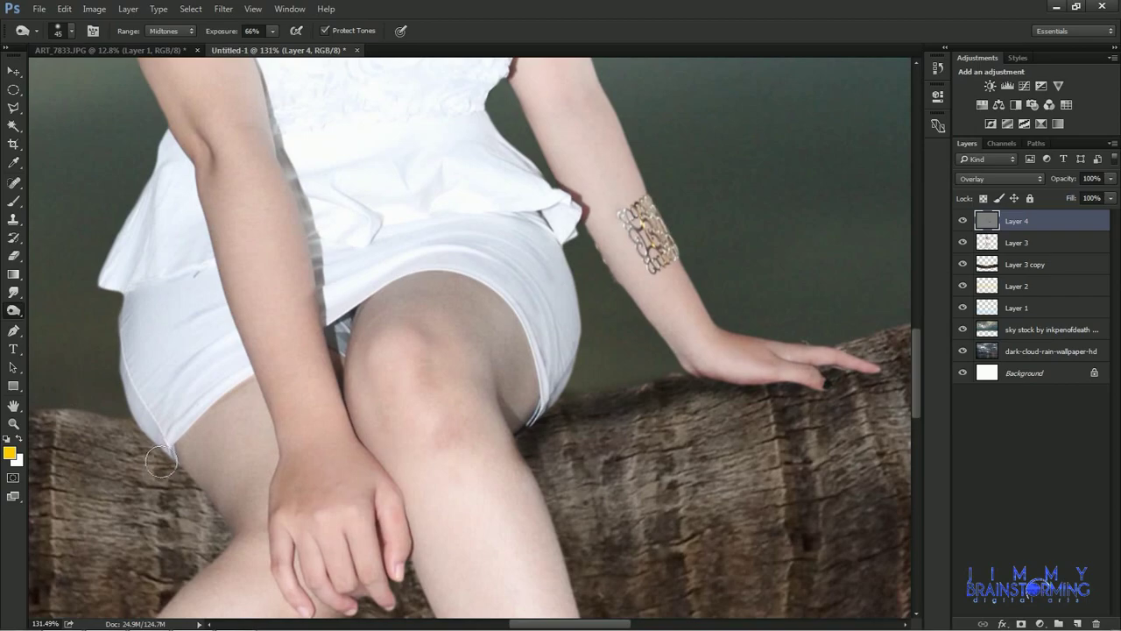
drag(161, 420, 219, 508)
drag(224, 272, 210, 475)
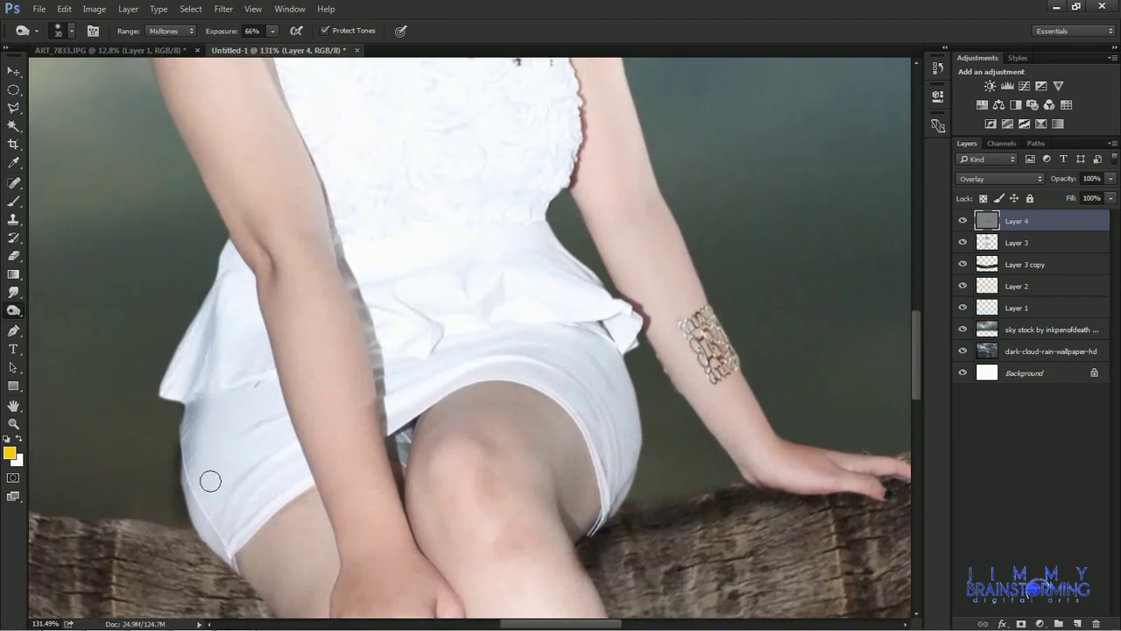
scroll(227, 446, down, 4)
On Layer 3, erase the stray hair strand left of the woman's neck.
scroll(227, 447, down, 2)
scroll(471, 175, up, 1)
key(r)
scroll(471, 175, up, 4)
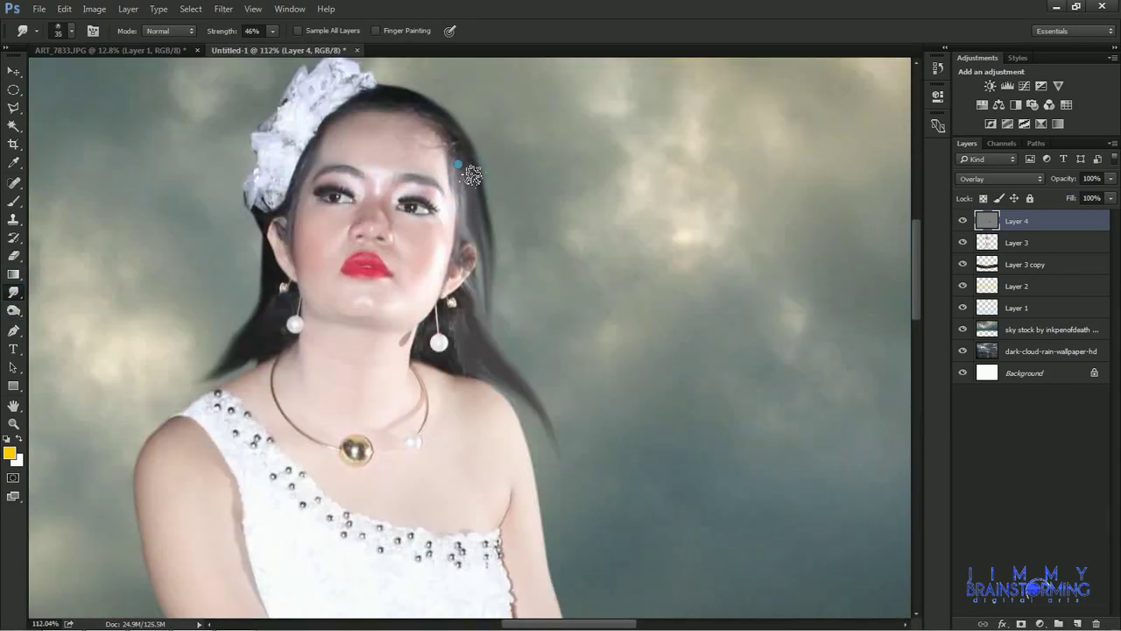
click(1064, 241)
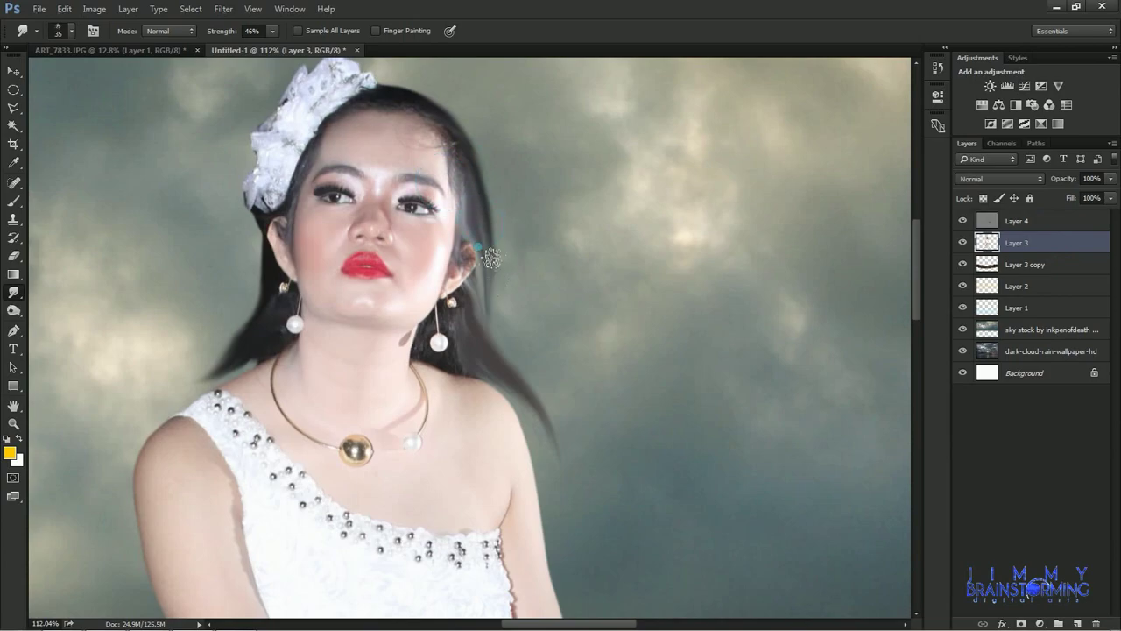
key(e)
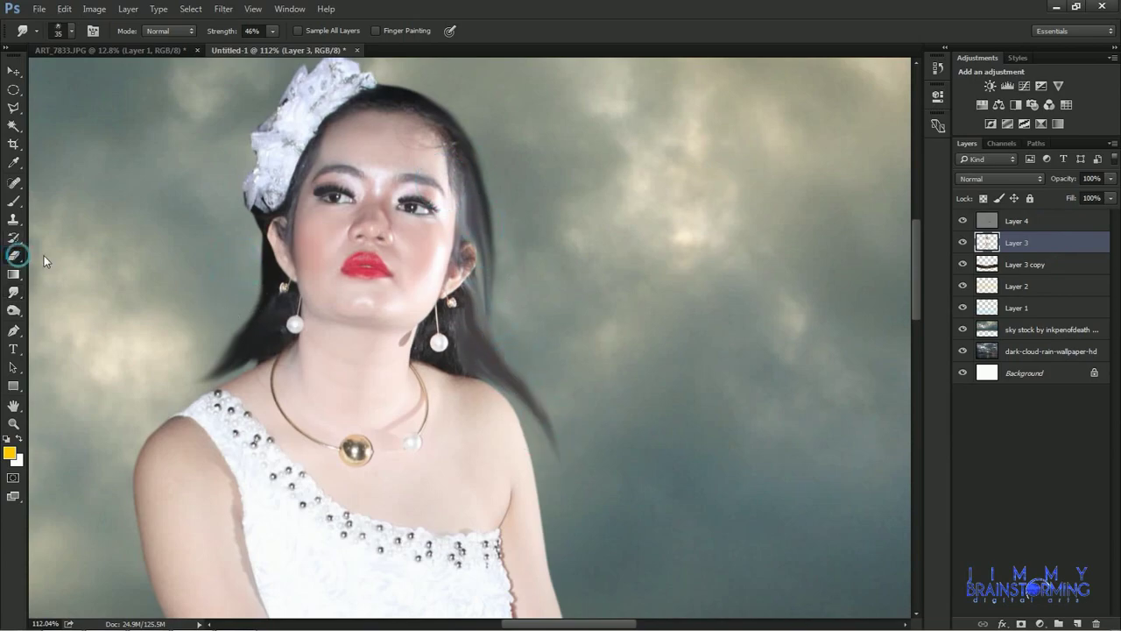
drag(237, 332, 212, 365)
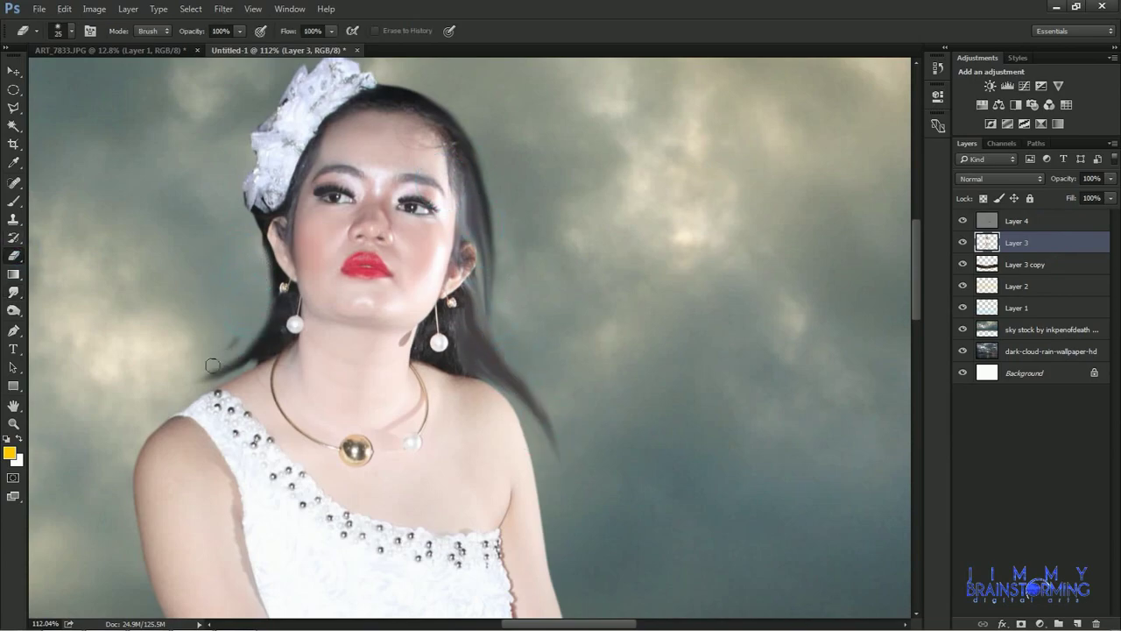
click(13, 292)
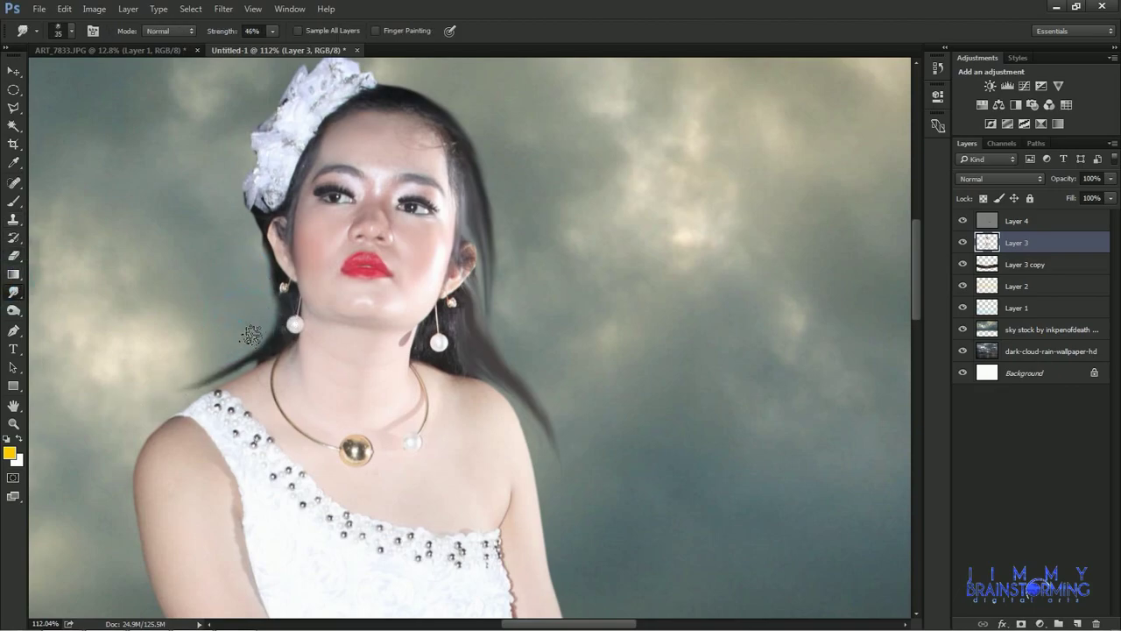
Smudge the left shoulder outline down the upper arm at 46% strength.
scroll(265, 341, down, 2)
scroll(394, 350, down, 2)
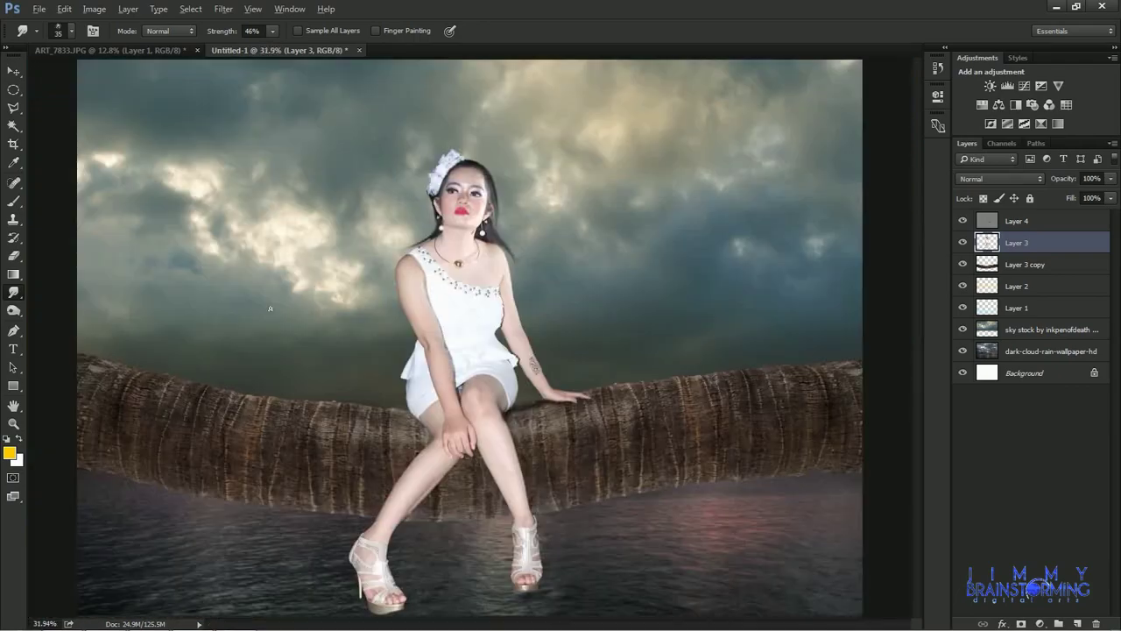
scroll(605, 225, up, 2)
scroll(541, 385, down, 1)
scroll(491, 368, up, 1)
right_click(193, 230)
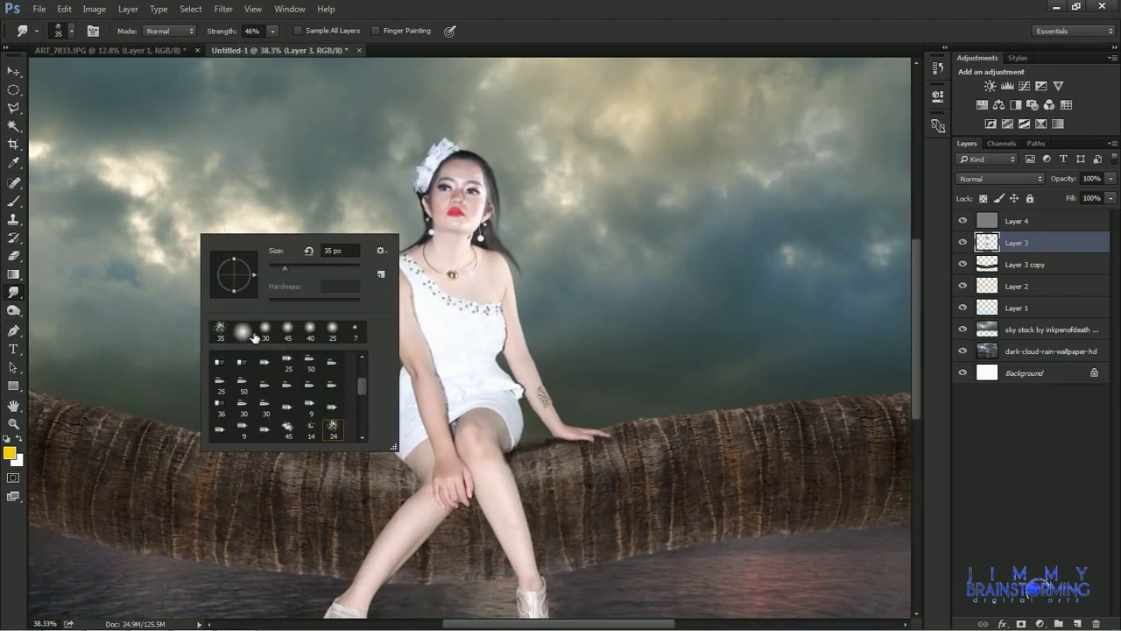
scroll(261, 367, up, 2)
scroll(261, 368, up, 1)
drag(234, 297, 237, 327)
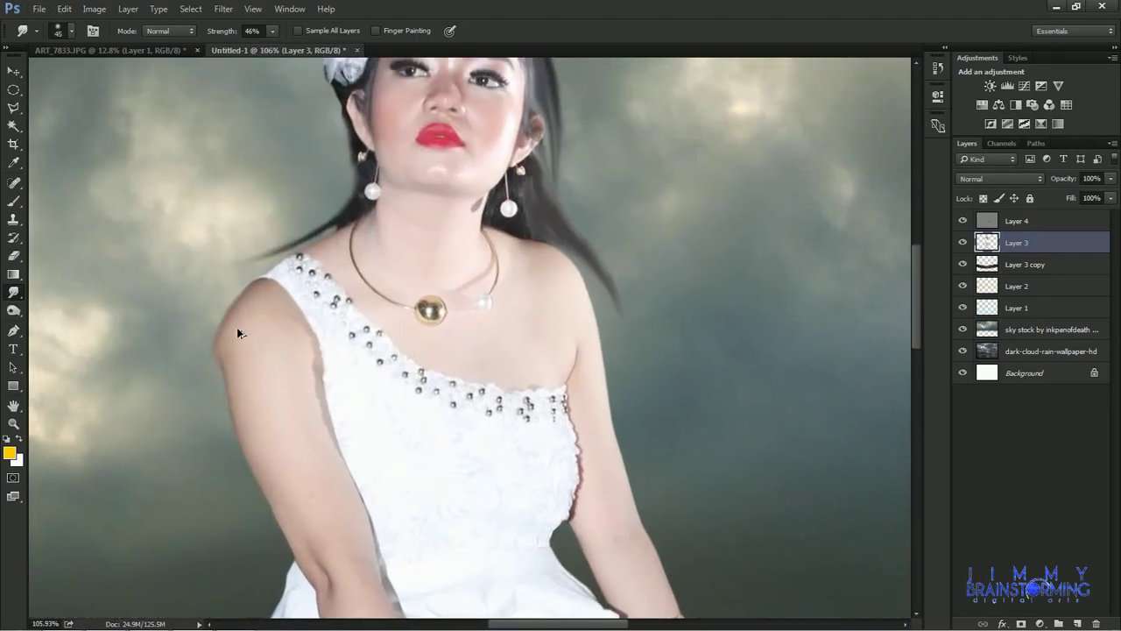
drag(229, 278, 247, 318)
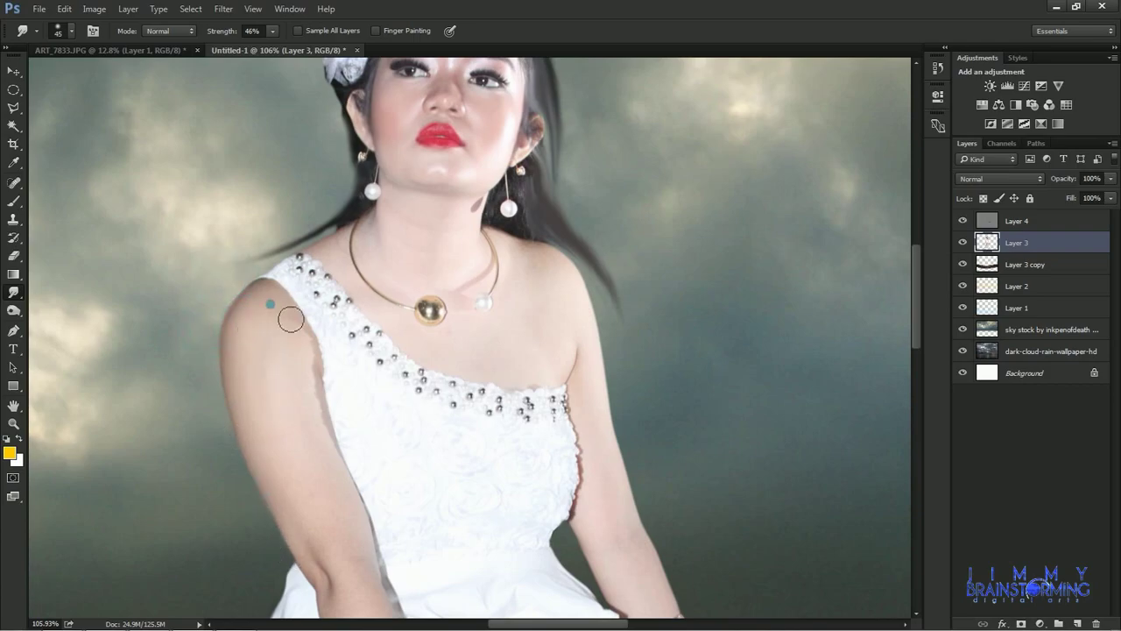
Smudge the shorts hem, thigh edge and knee outline into the background.
scroll(315, 386, down, 3)
scroll(280, 394, down, 1)
scroll(293, 455, down, 1)
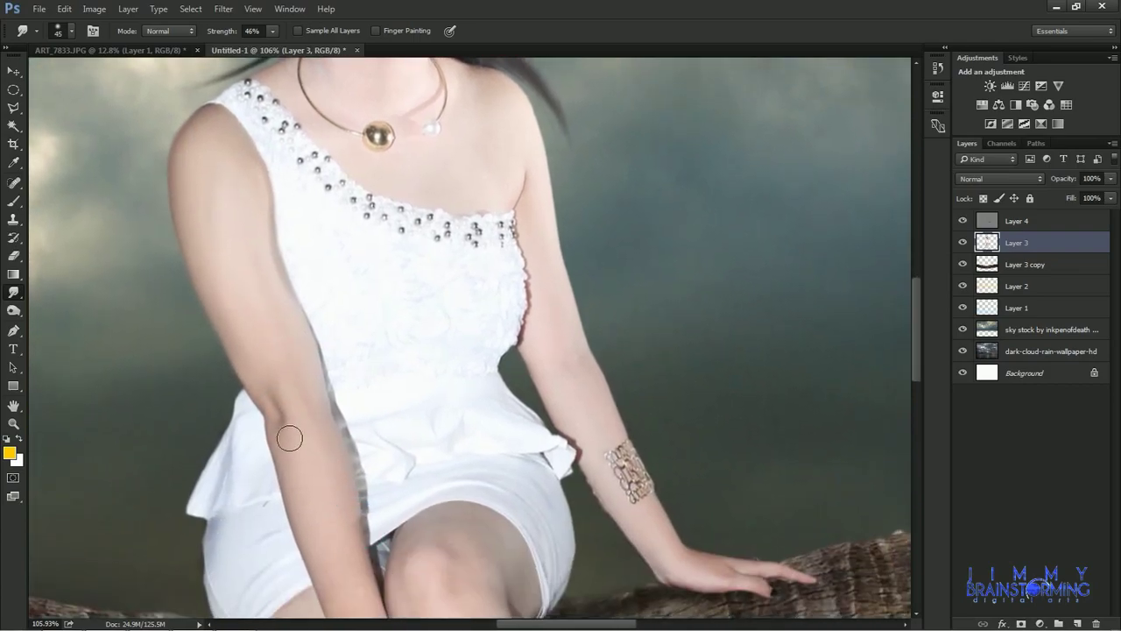
scroll(330, 453, down, 3)
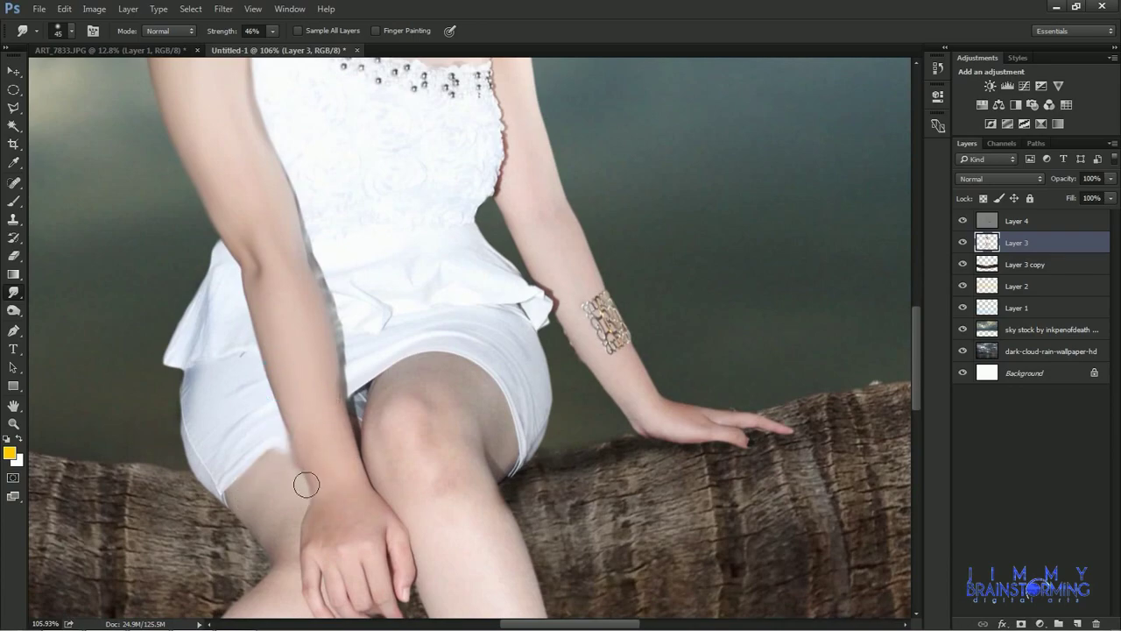
drag(242, 468, 247, 508)
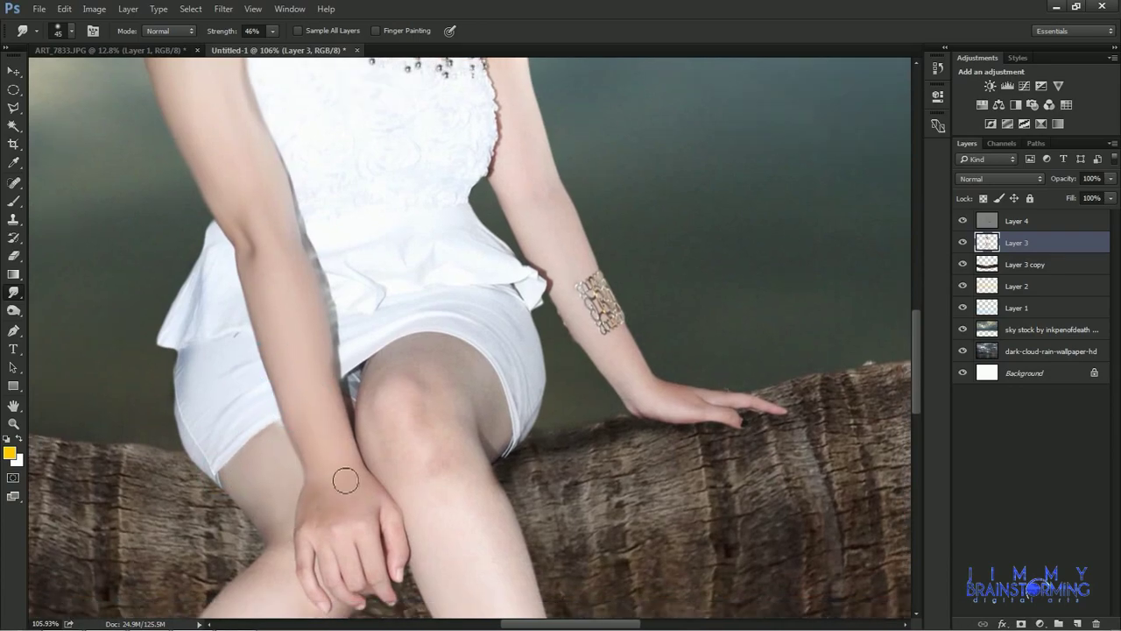
mouse_move(309, 554)
mouse_down()
mouse_move(277, 481)
mouse_move(282, 444)
mouse_up()
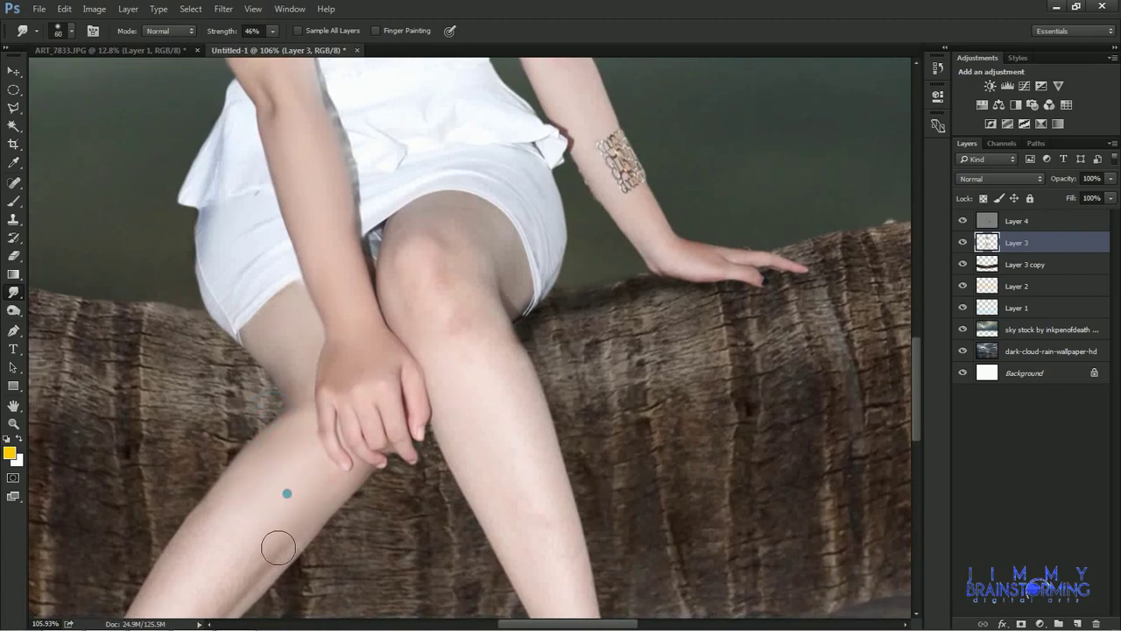
drag(278, 547, 331, 477)
drag(226, 441, 275, 324)
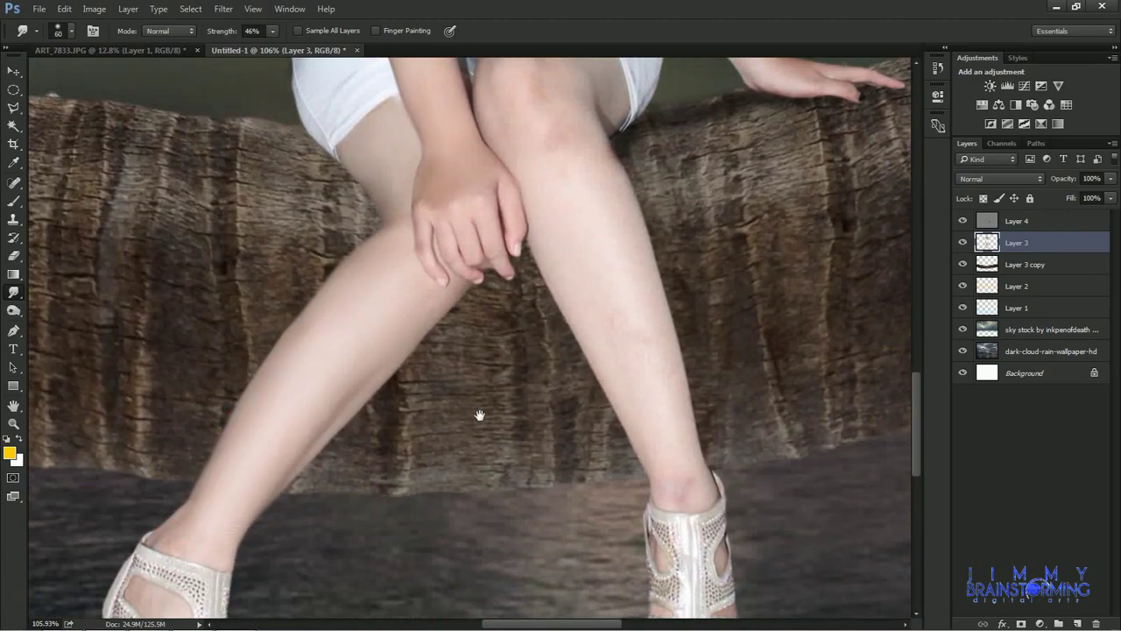
drag(480, 415, 445, 498)
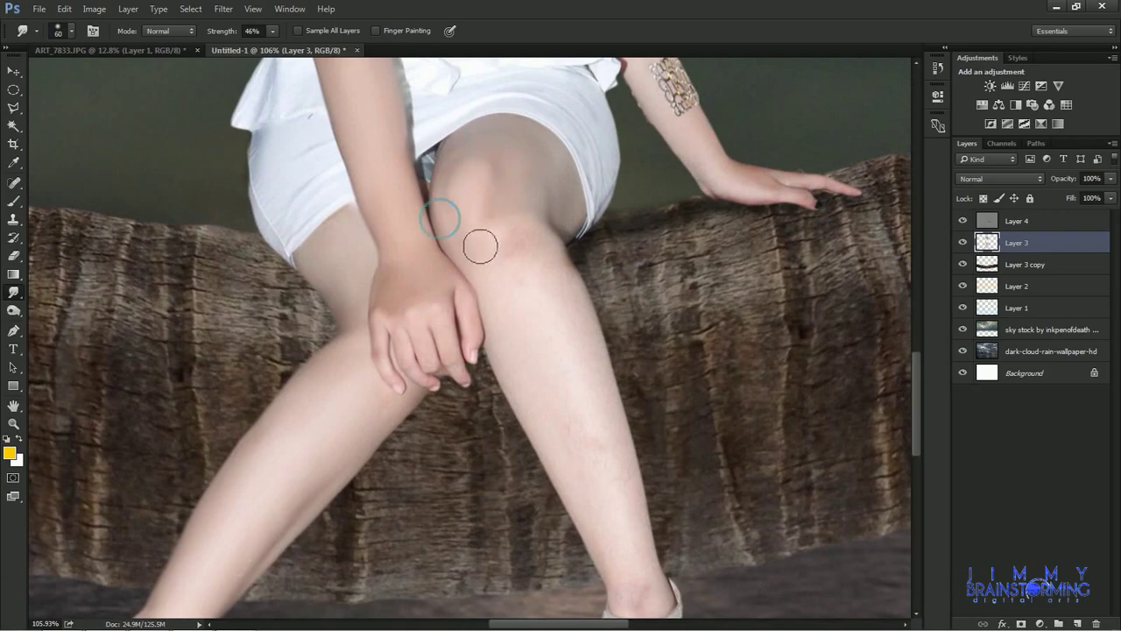
drag(480, 246, 554, 270)
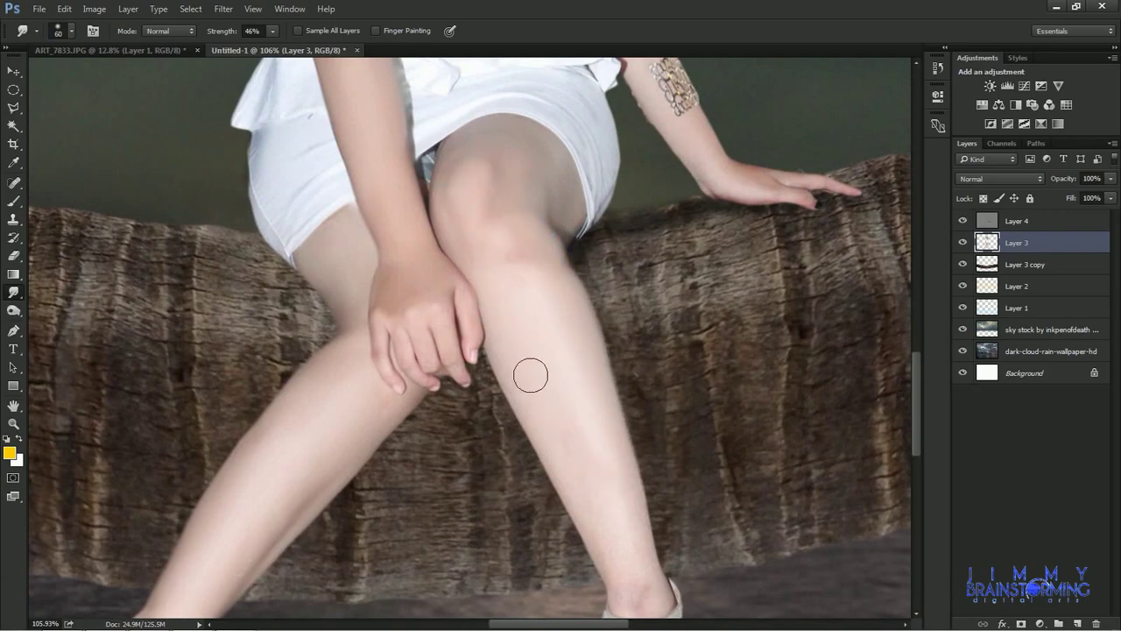
Smudge the outer arm and forearm edges toward the wrist, then view the whole image.
scroll(617, 473, down, 3)
scroll(595, 394, down, 3)
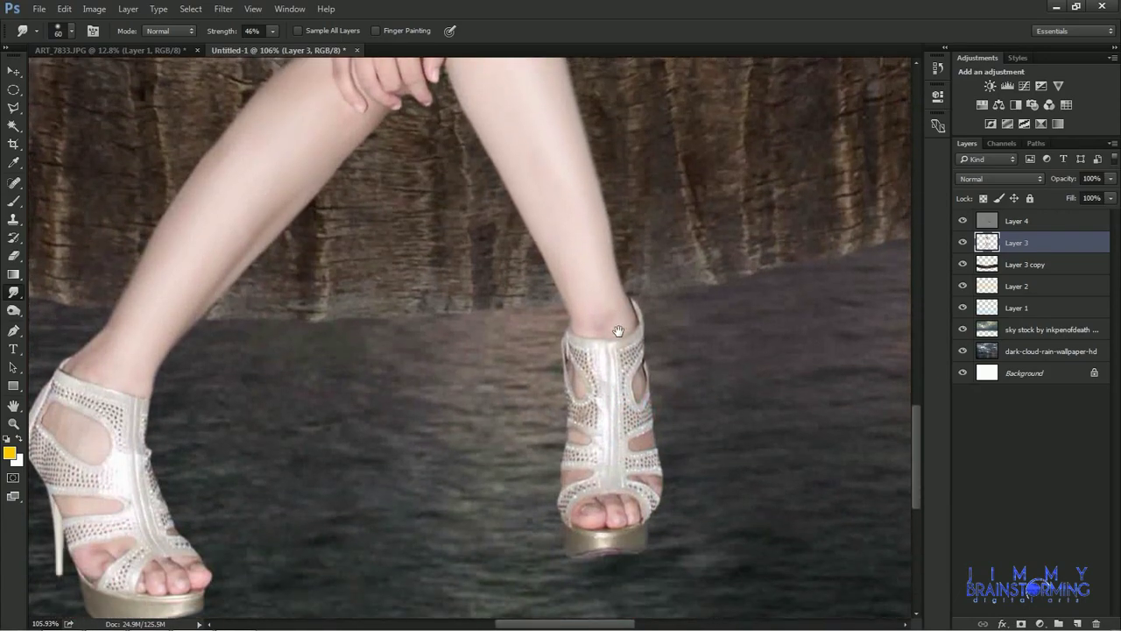
scroll(619, 441, down, 5)
scroll(546, 355, up, 3)
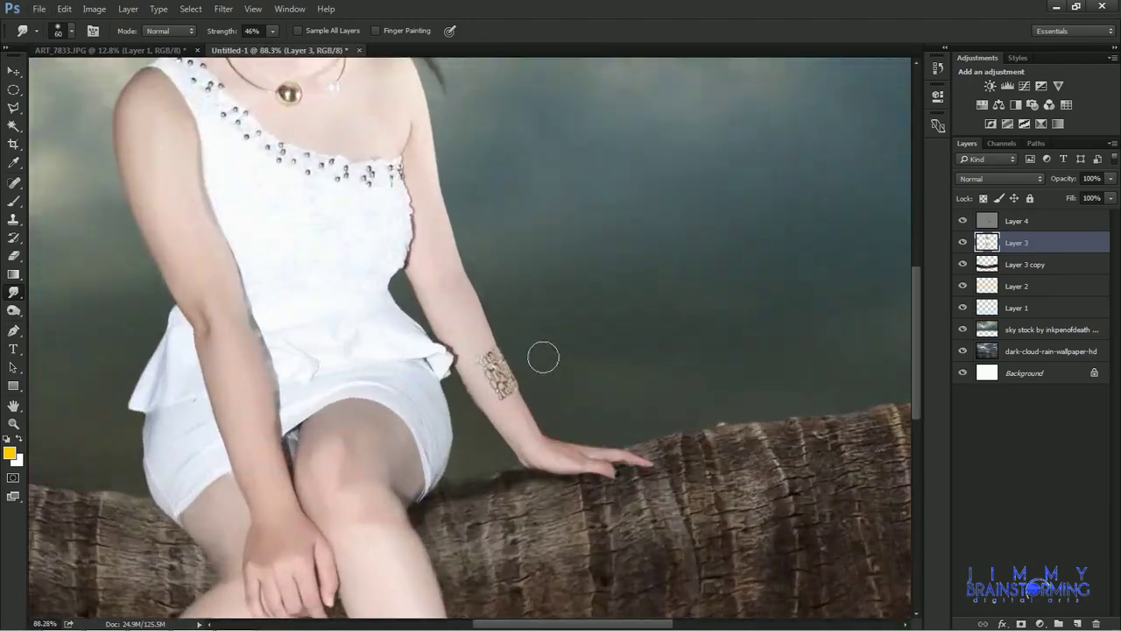
scroll(410, 343, up, 2)
drag(409, 343, 406, 436)
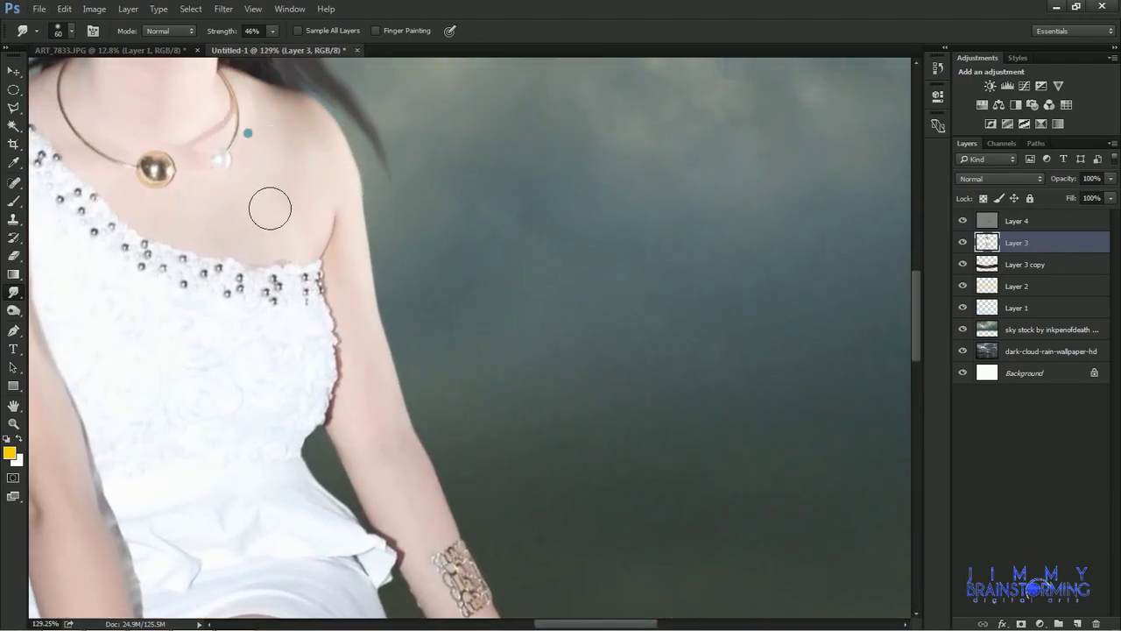
mouse_move(364, 279)
mouse_down()
mouse_move(417, 463)
mouse_move(447, 478)
mouse_up()
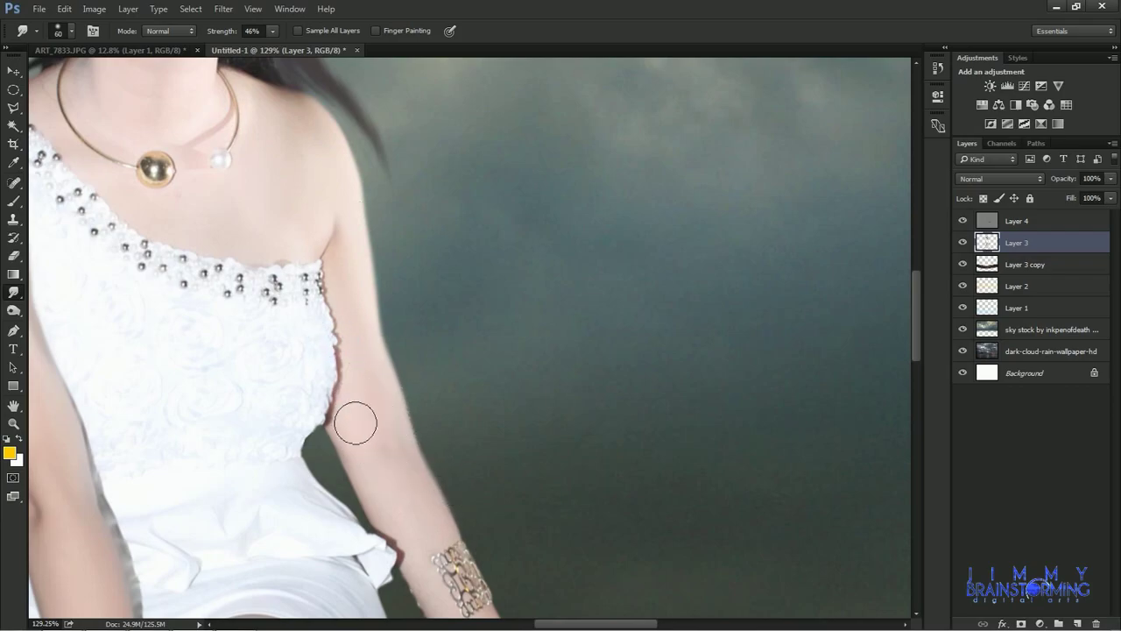
drag(440, 526, 414, 412)
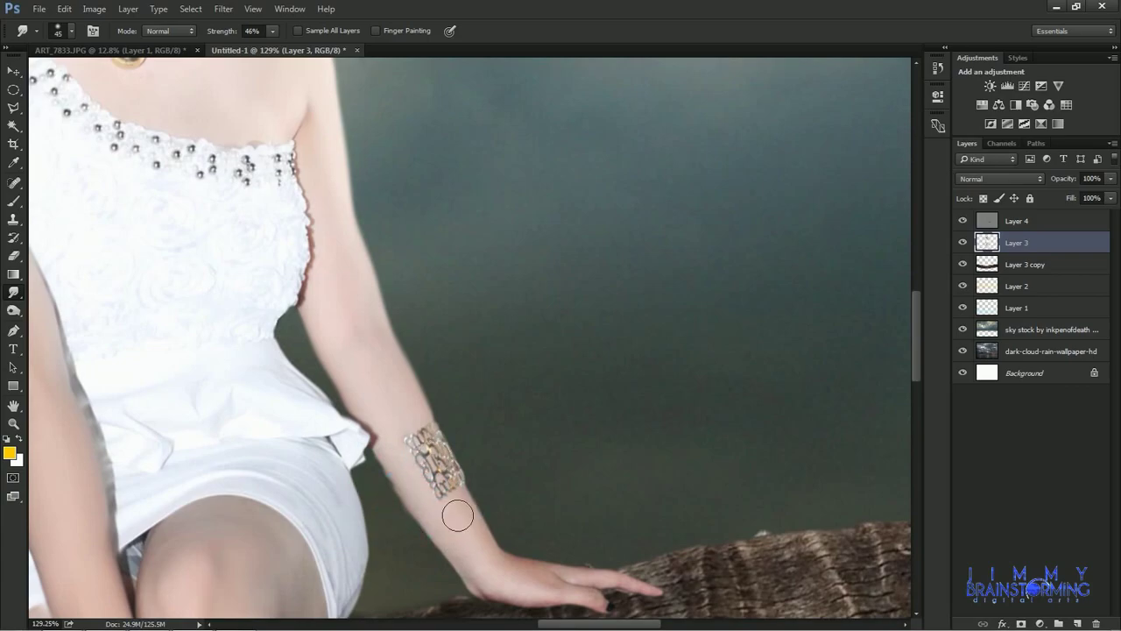
mouse_move(457, 516)
mouse_down()
mouse_move(493, 584)
mouse_move(541, 569)
mouse_up()
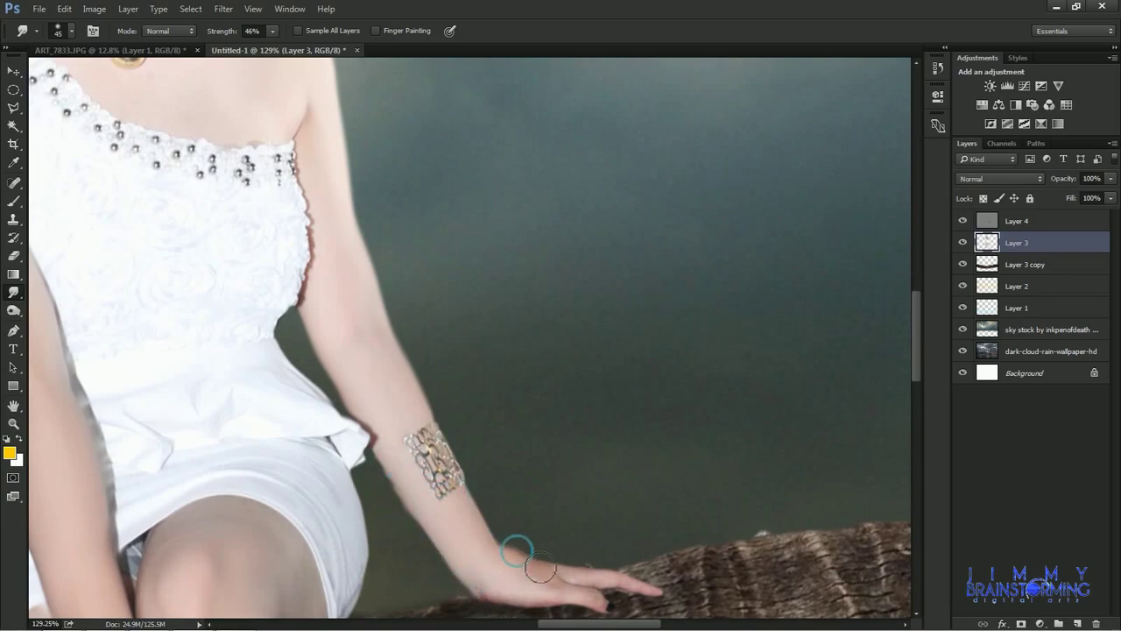
key(ctrl+0)
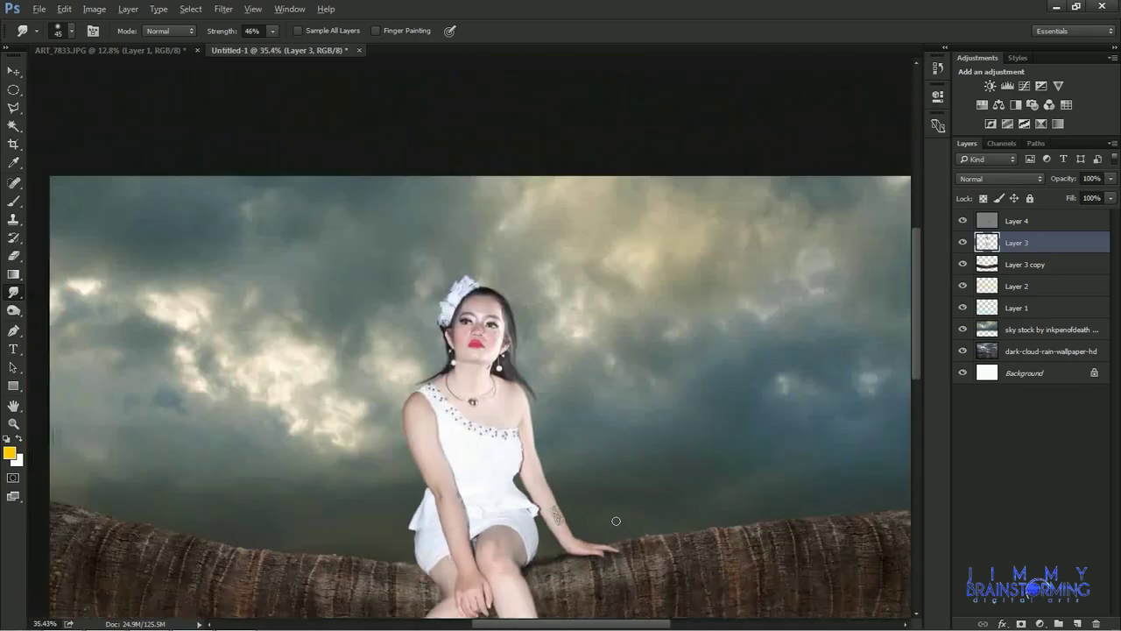
Add a new layer below Layer 3 and set the foreground colour to black (000000).
click(1077, 623)
drag(1036, 243, 1042, 280)
key(b)
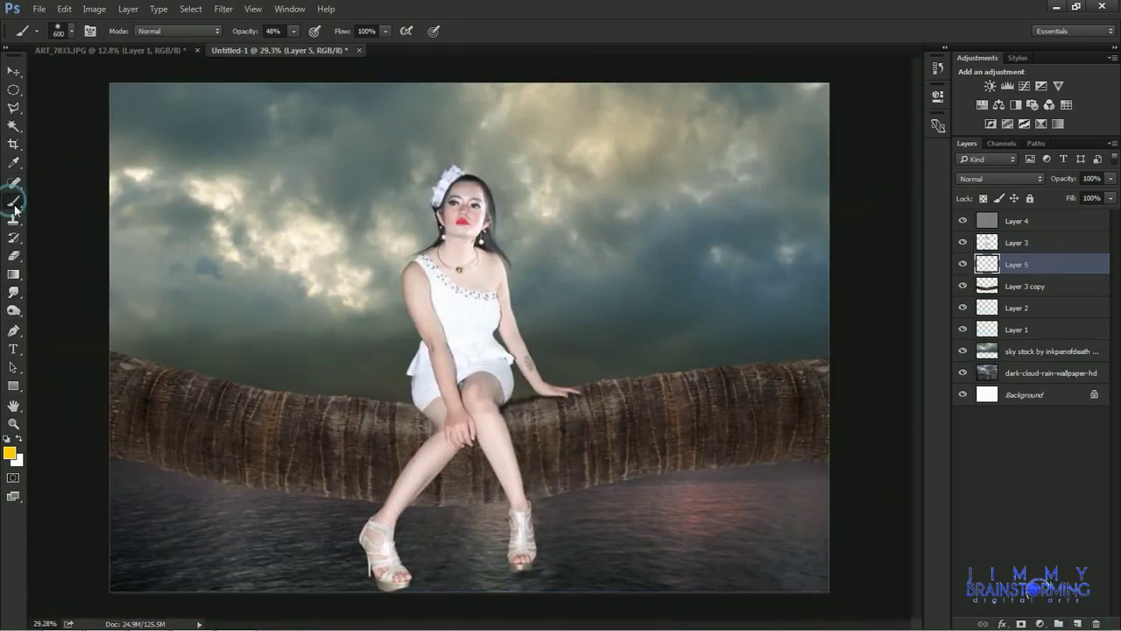
click(9, 452)
text(000000)
key(Return)
Paint faint 23%-opacity black shadows along the shin and under the fingers.
drag(285, 44, 262, 44)
scroll(491, 350, up, 5)
key(bracketleft)
key(bracketleft)
key(bracketleft)
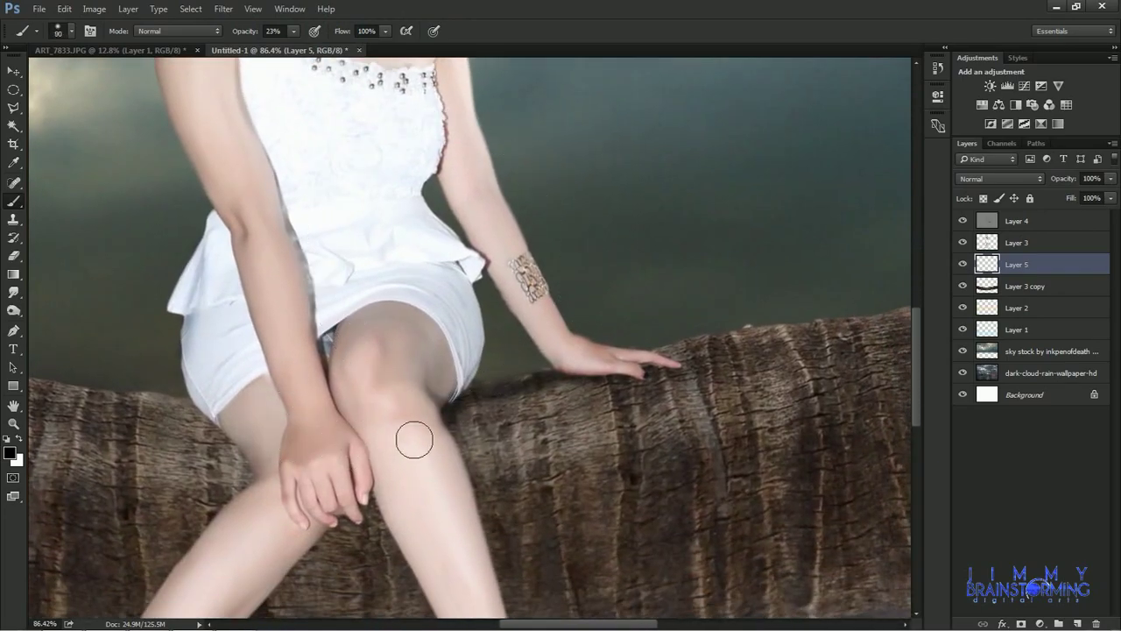
scroll(490, 550, down, 5)
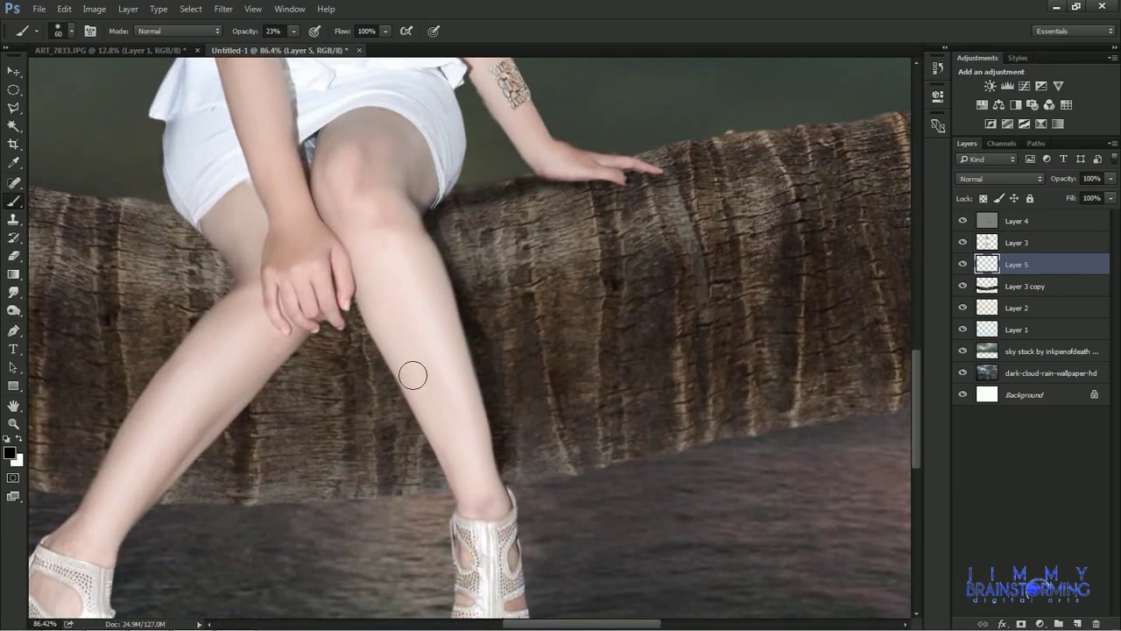
drag(315, 328, 244, 399)
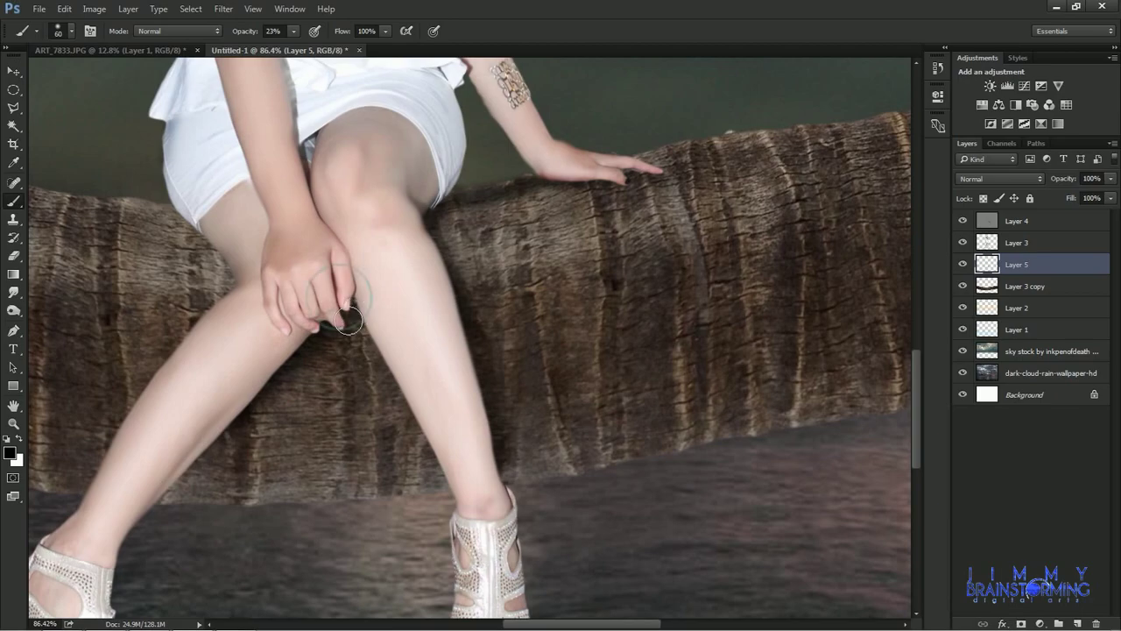
drag(349, 320, 260, 402)
Erase excess shadow along the calf and add a faint shadow beneath the fingertips.
key(ctrl+0)
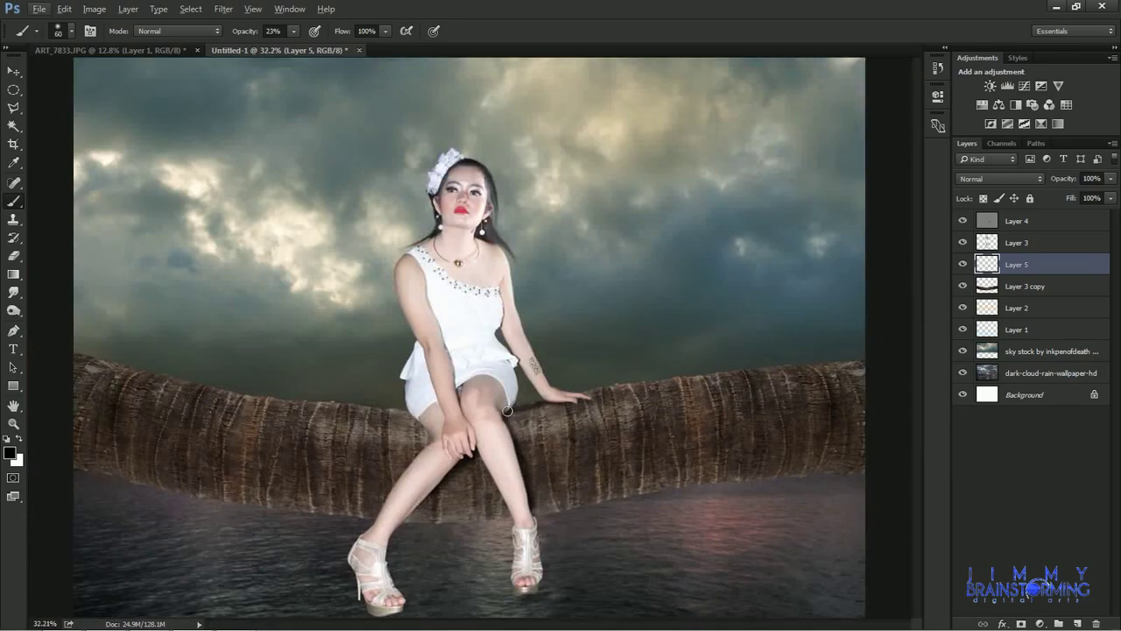
scroll(511, 406, up, 2)
key(e)
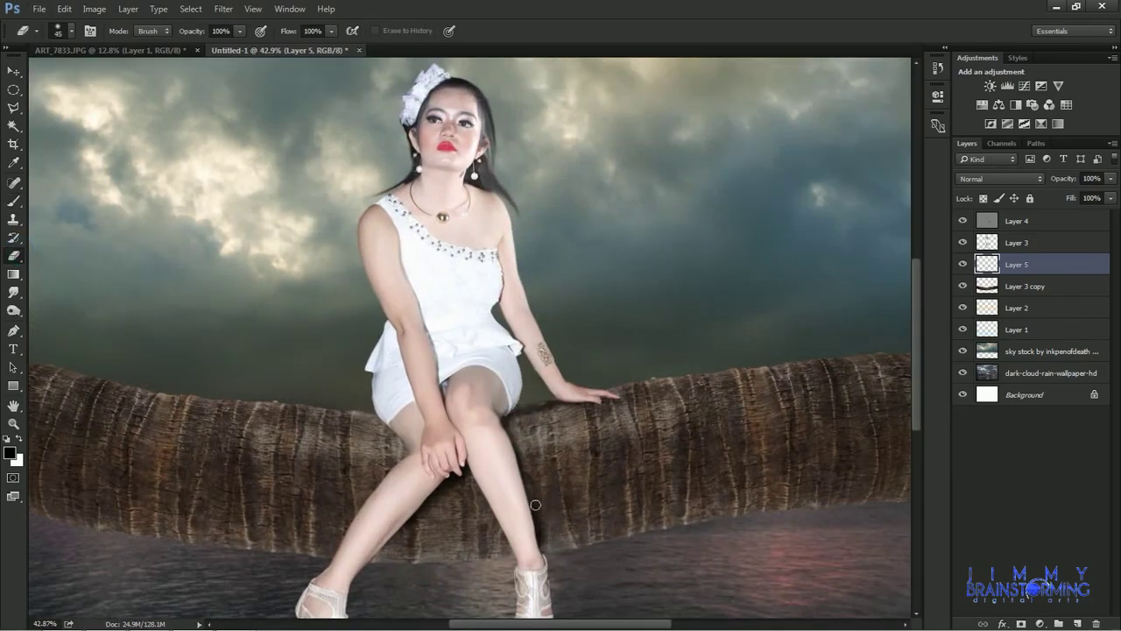
drag(536, 487, 553, 554)
click(14, 201)
key(e)
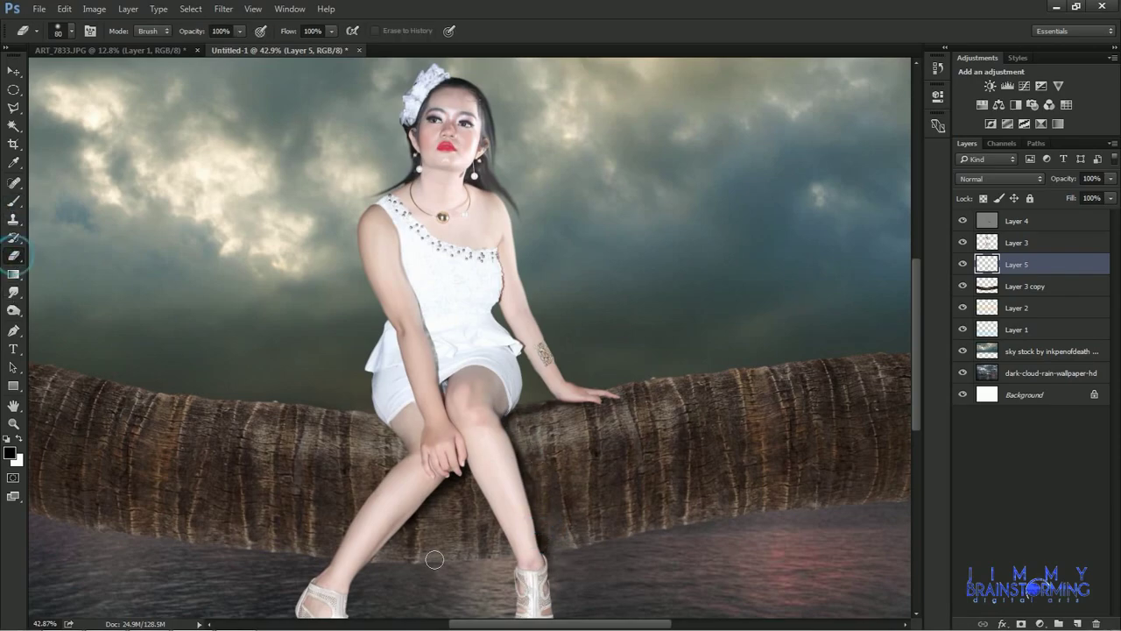
scroll(556, 541, down, 2)
key(b)
scroll(509, 375, up, 5)
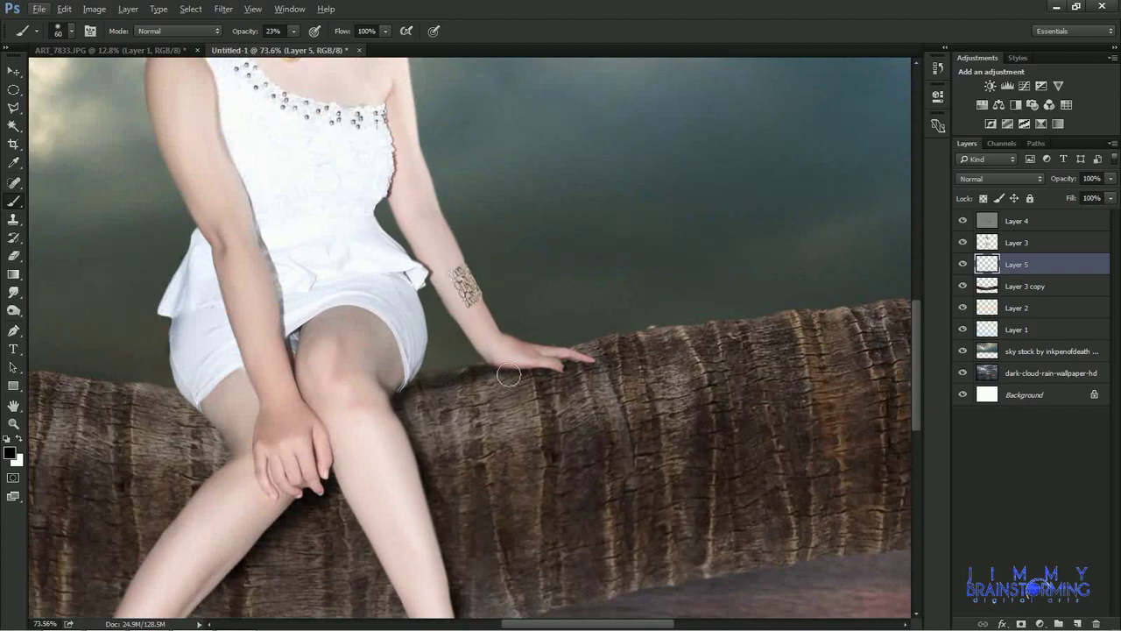
drag(587, 343, 596, 358)
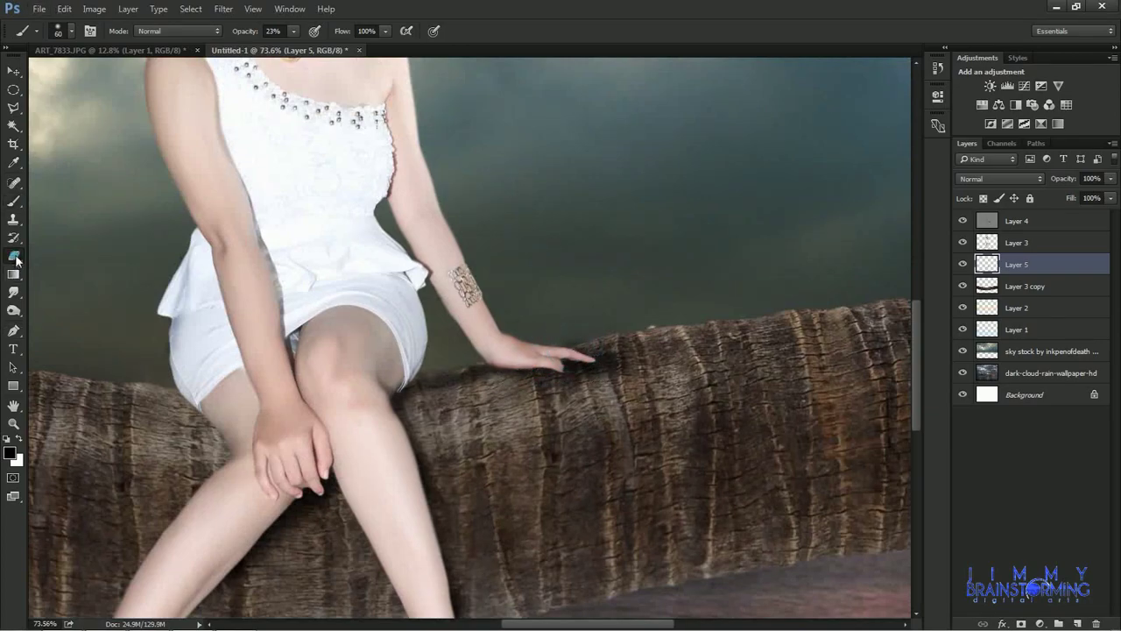
click(14, 256)
scroll(687, 354, down, 8)
scroll(625, 412, down, 2)
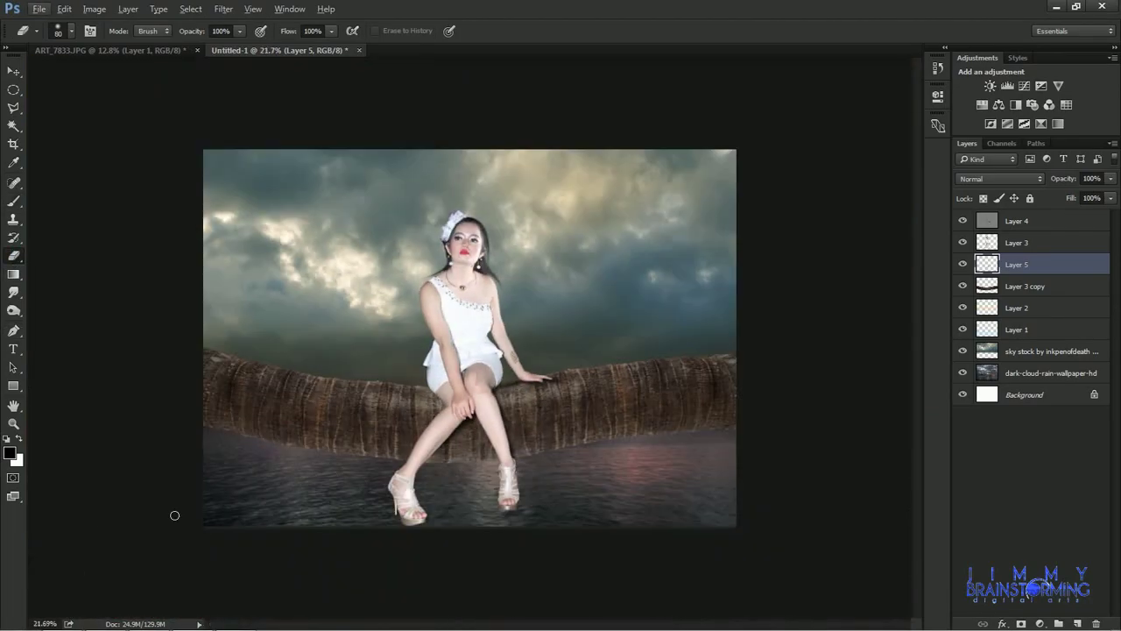
Place the noose image into the composite, rasterize its layer and move it right and down.
click(61, 617)
mouse_move(456, 333)
mouse_down()
mouse_move(211, 618)
mouse_move(476, 313)
mouse_up()
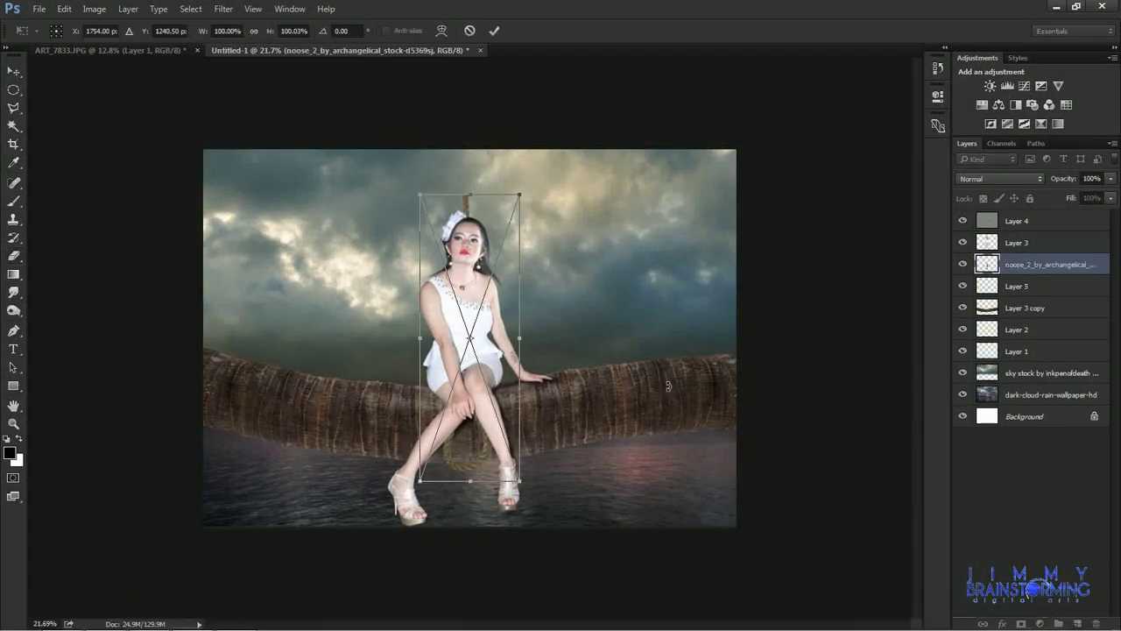
key(Return)
drag(433, 279, 624, 330)
right_click(1060, 264)
click(911, 357)
mouse_move(622, 262)
mouse_down()
mouse_move(617, 372)
mouse_move(616, 360)
mouse_up()
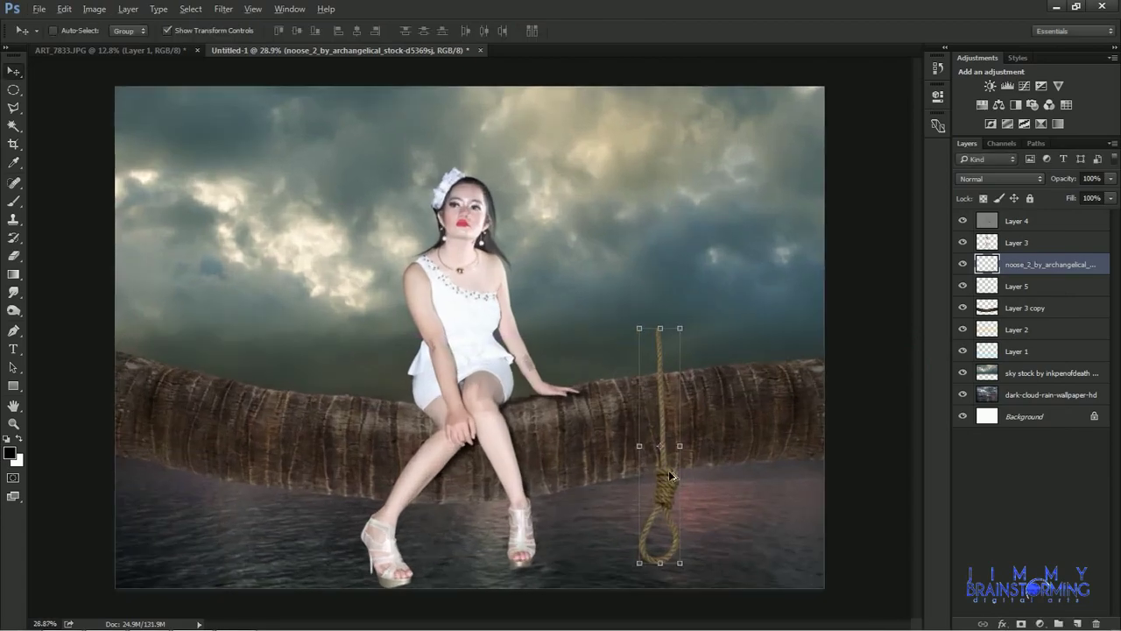
Puppet-warp the rope so its top bends over the log and the knot hangs below.
scroll(560, 376, up, 5)
click(77, 11)
click(145, 255)
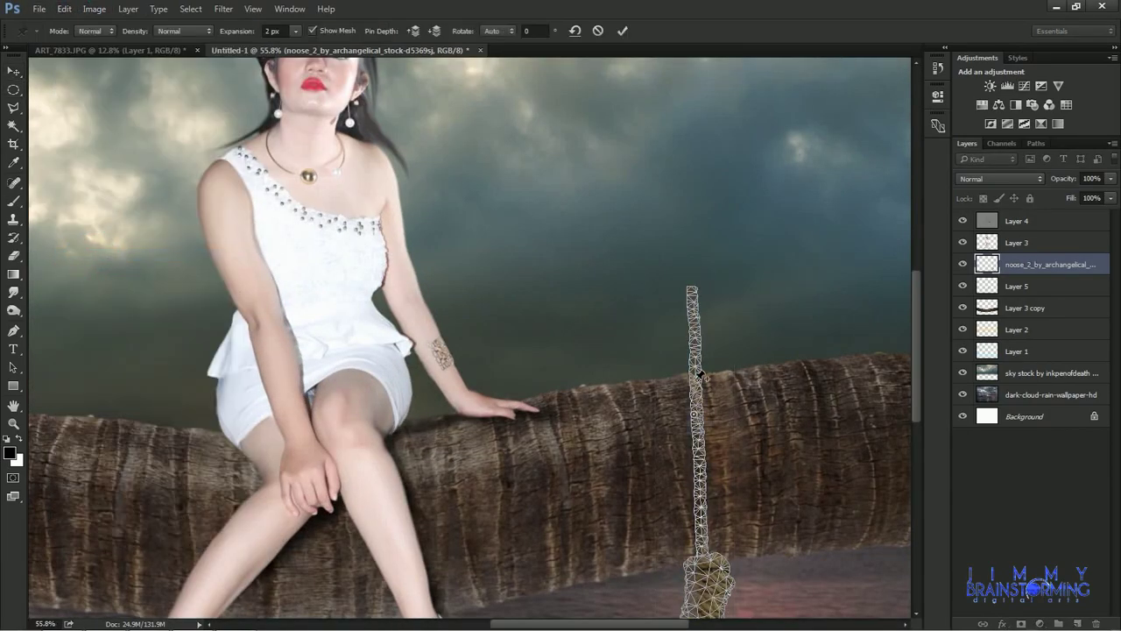
drag(706, 352, 698, 321)
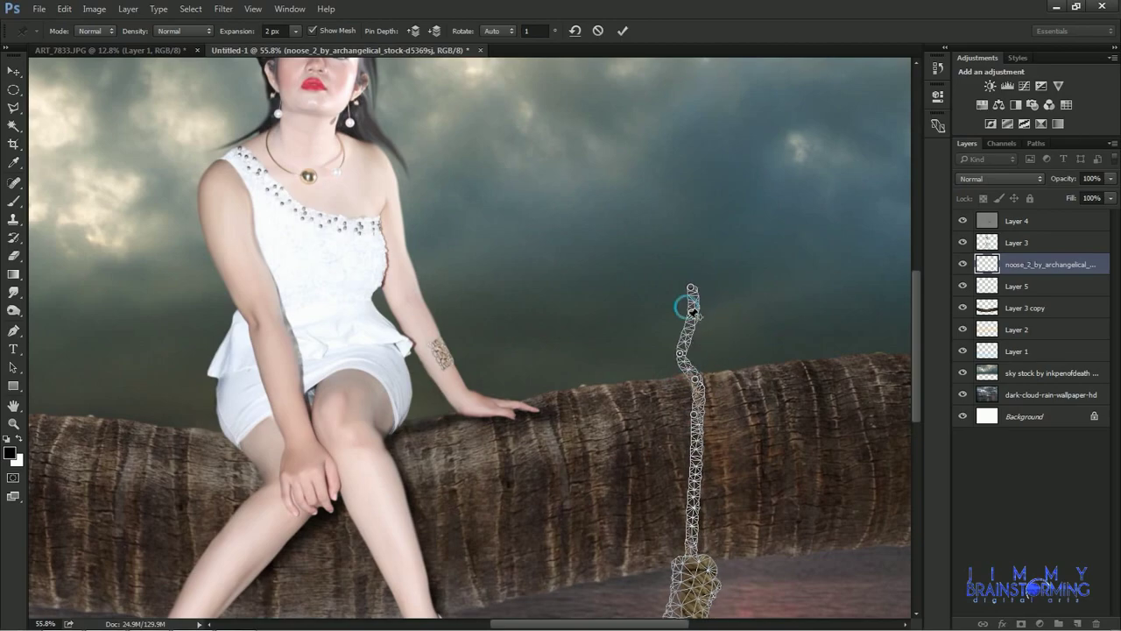
right_click(696, 324)
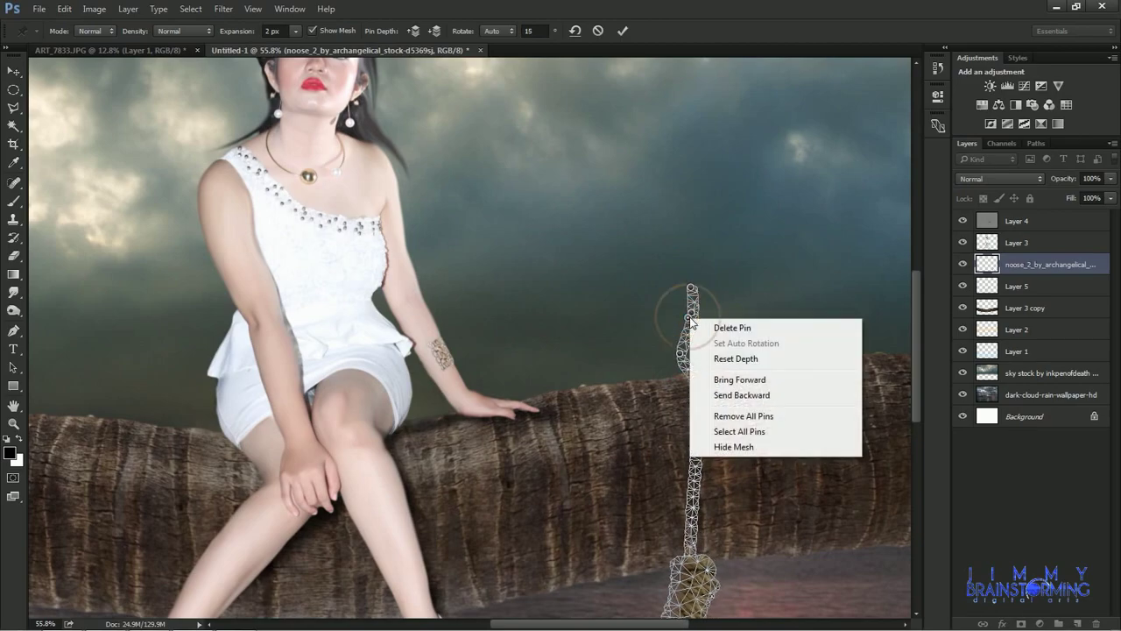
click(727, 326)
mouse_move(692, 289)
mouse_down()
mouse_move(676, 354)
mouse_move(715, 443)
mouse_up()
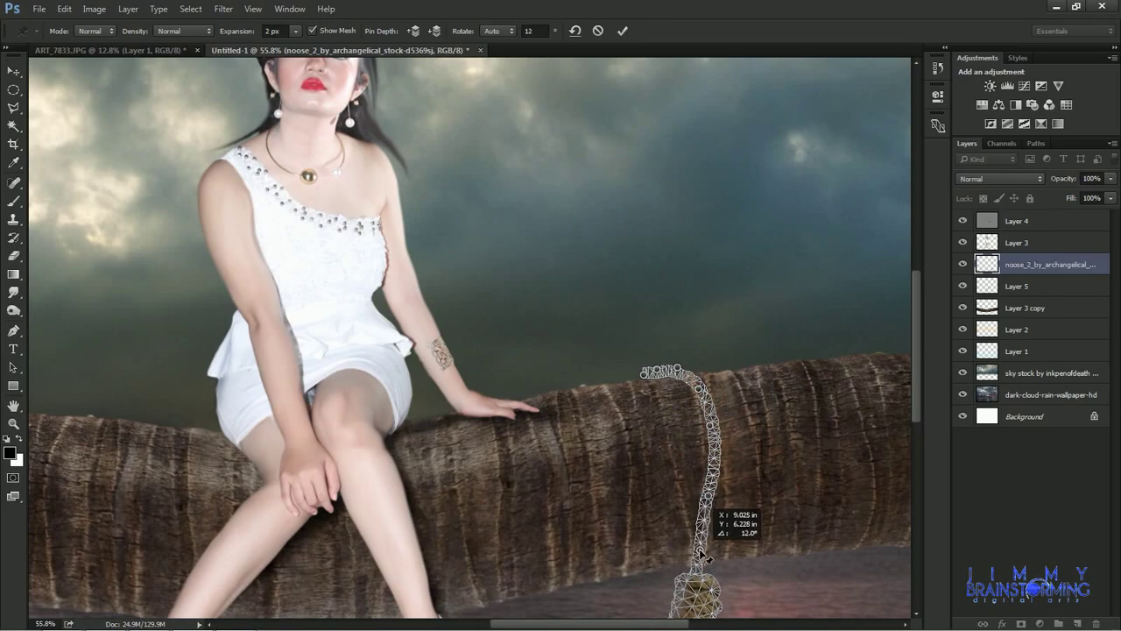
drag(703, 529, 695, 550)
drag(645, 375, 678, 369)
key(Return)
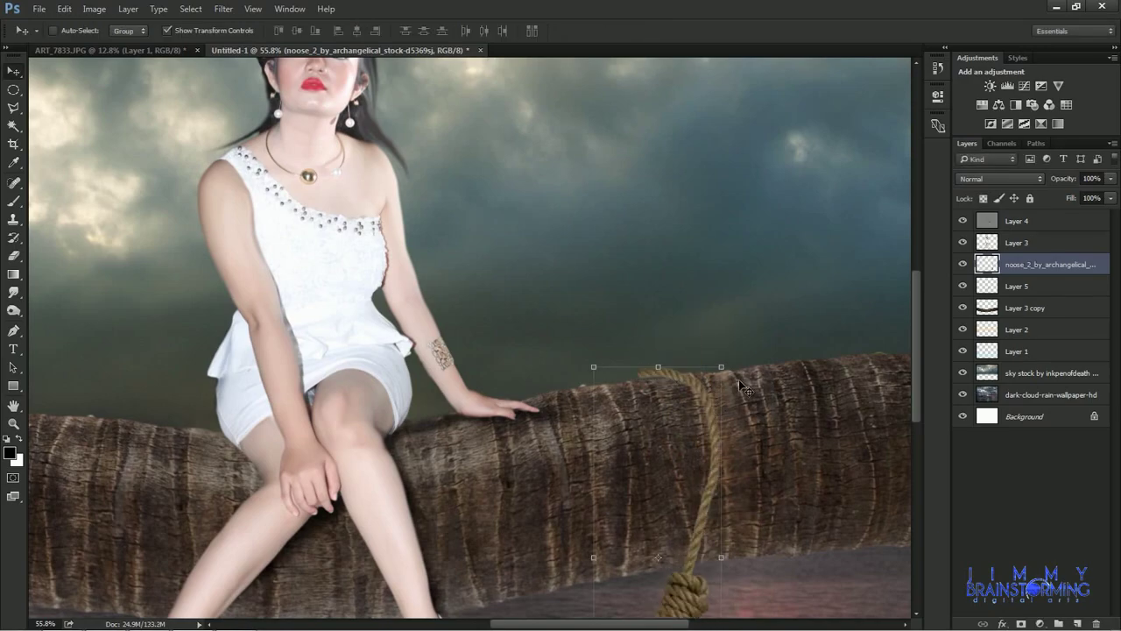
Rotate the warped noose slightly with Free Transform and apply it.
scroll(566, 365, up, 2)
scroll(553, 357, up, 2)
key(ctrl+t)
drag(534, 358, 519, 385)
key(e)
key(Return)
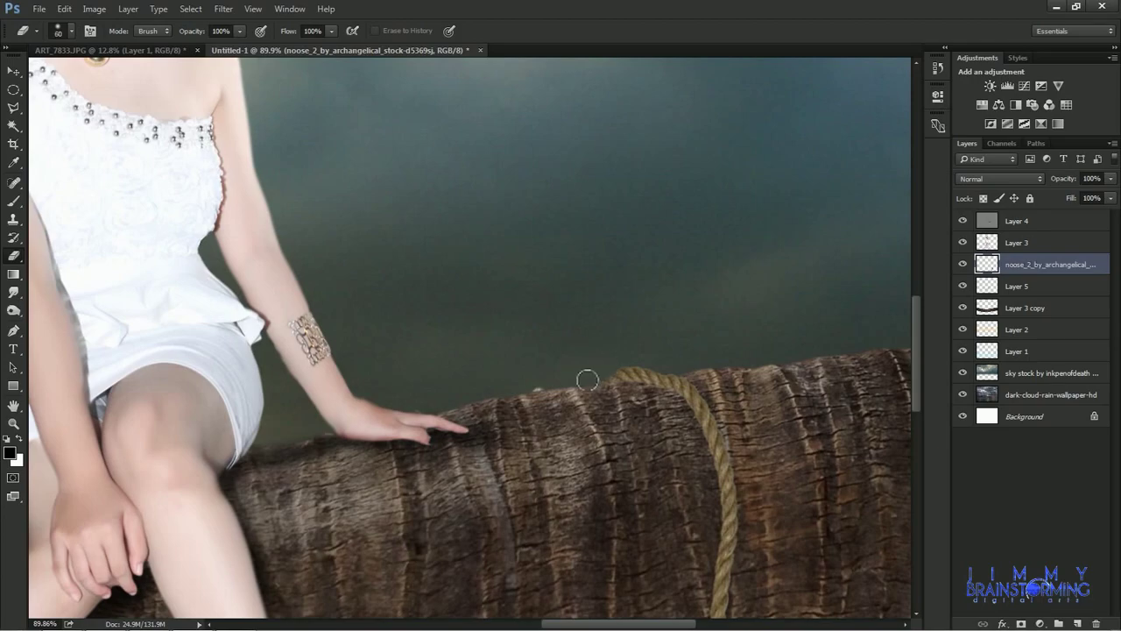
scroll(678, 341, down, 5)
scroll(666, 437, up, 1)
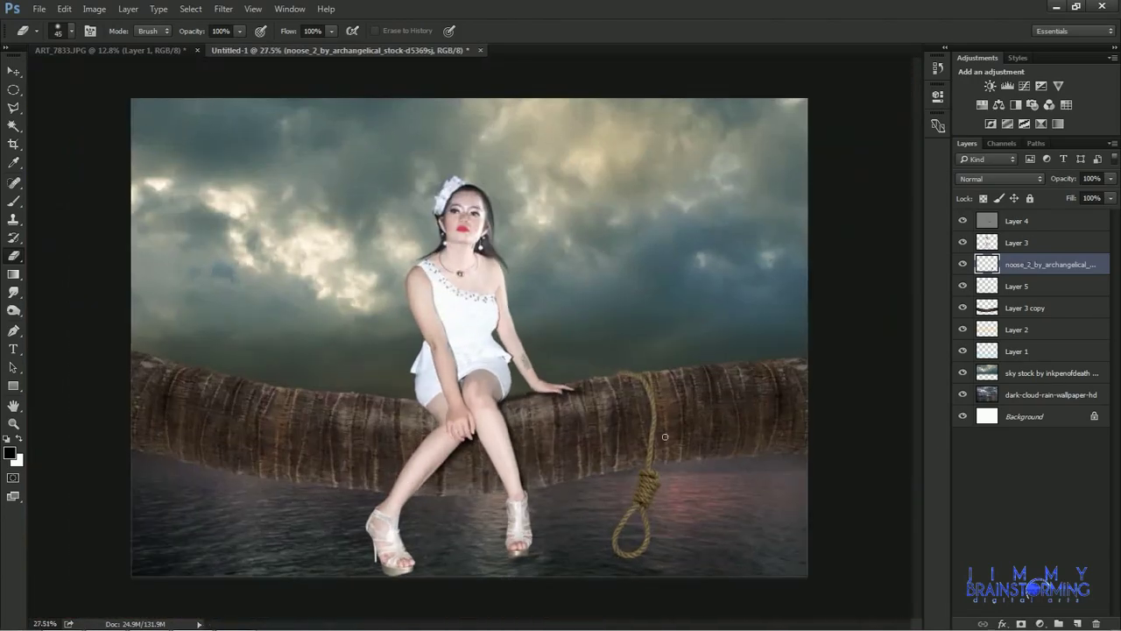
scroll(517, 421, down, 1)
Place the noose PNG from Explorer left of the woman, then duplicate and rasterize the copy.
key(v)
click(105, 613)
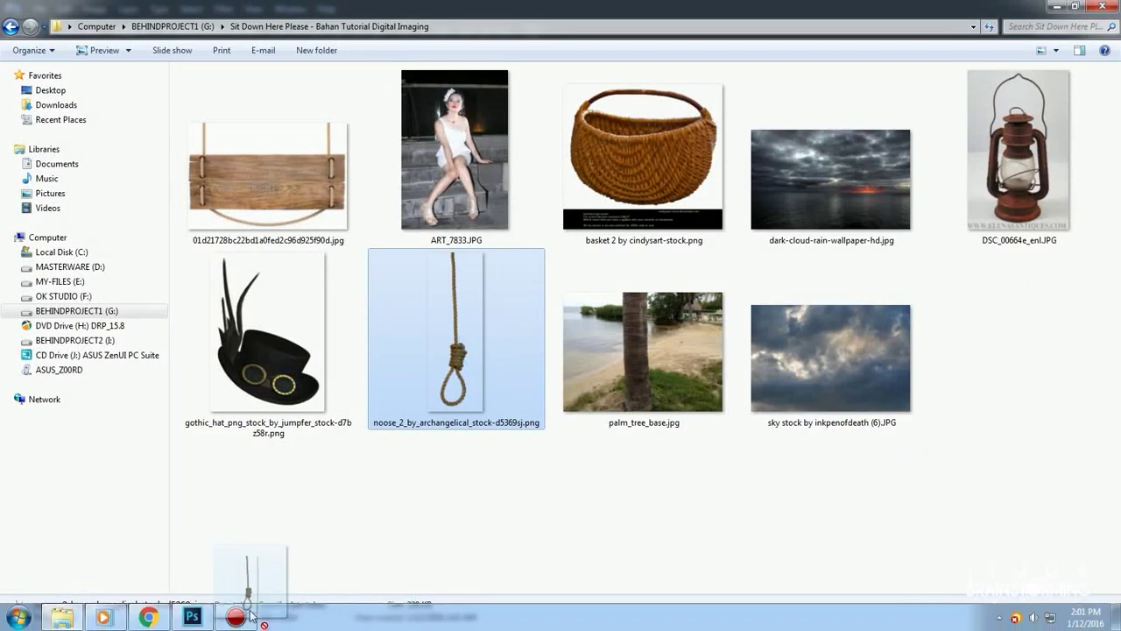
drag(450, 263, 473, 306)
key(Return)
mouse_move(469, 207)
mouse_down()
mouse_move(343, 207)
mouse_move(412, 393)
mouse_move(688, 409)
mouse_move(687, 457)
mouse_move(626, 478)
mouse_up()
key(ctrl+j)
click(963, 285)
right_click(1042, 263)
click(911, 343)
Delete the extra noose copy and darken the noose with Brightness -17.
scroll(627, 477, up, 3)
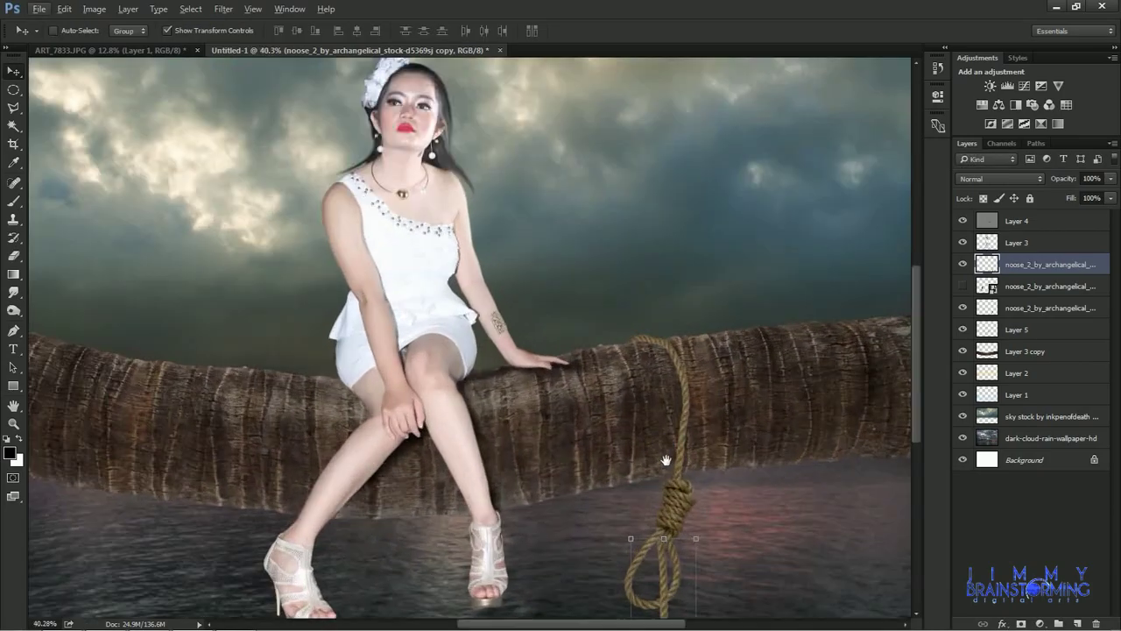
scroll(626, 478, down, 3)
key(Delete)
click(95, 9)
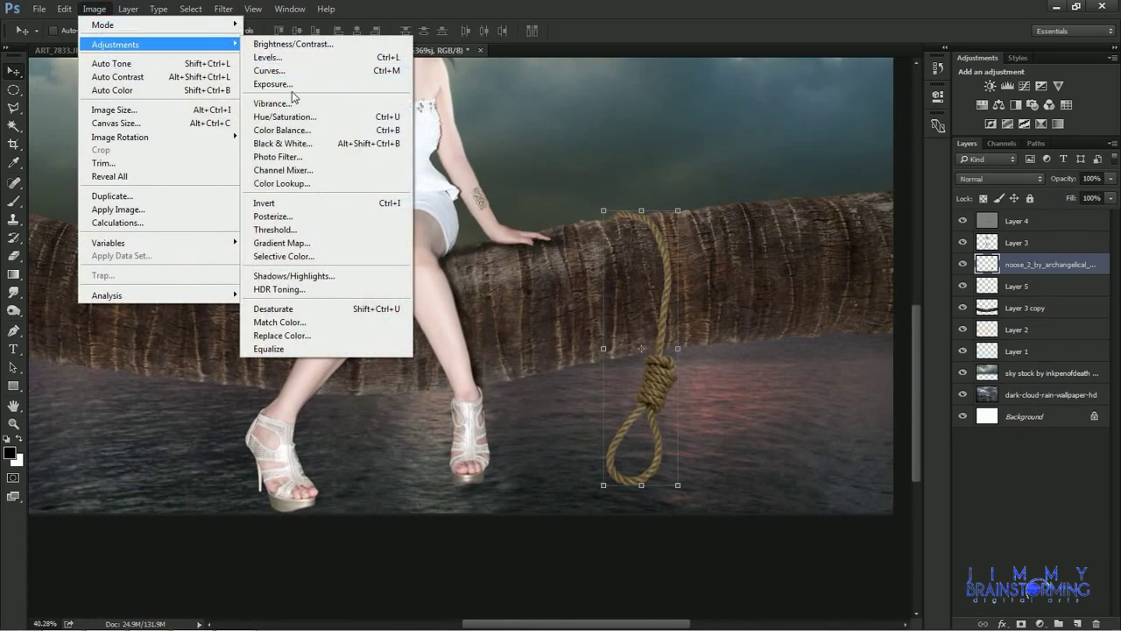
click(289, 39)
drag(797, 211, 790, 211)
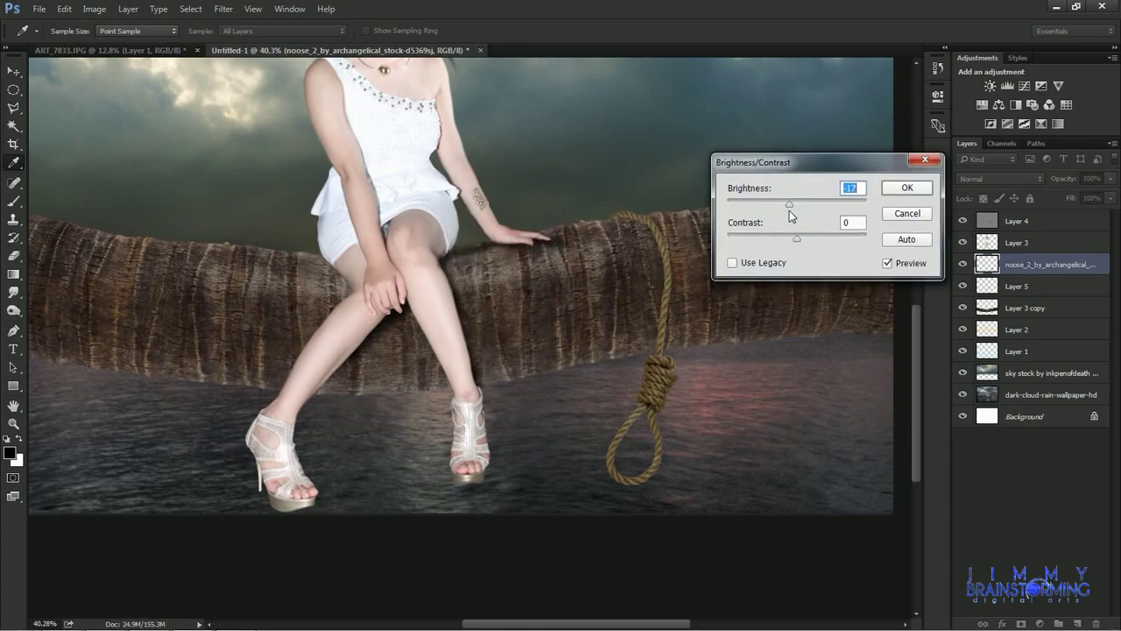
click(891, 191)
Warm the noose with Color Balance +11 red and move its copy right and lower.
click(94, 9)
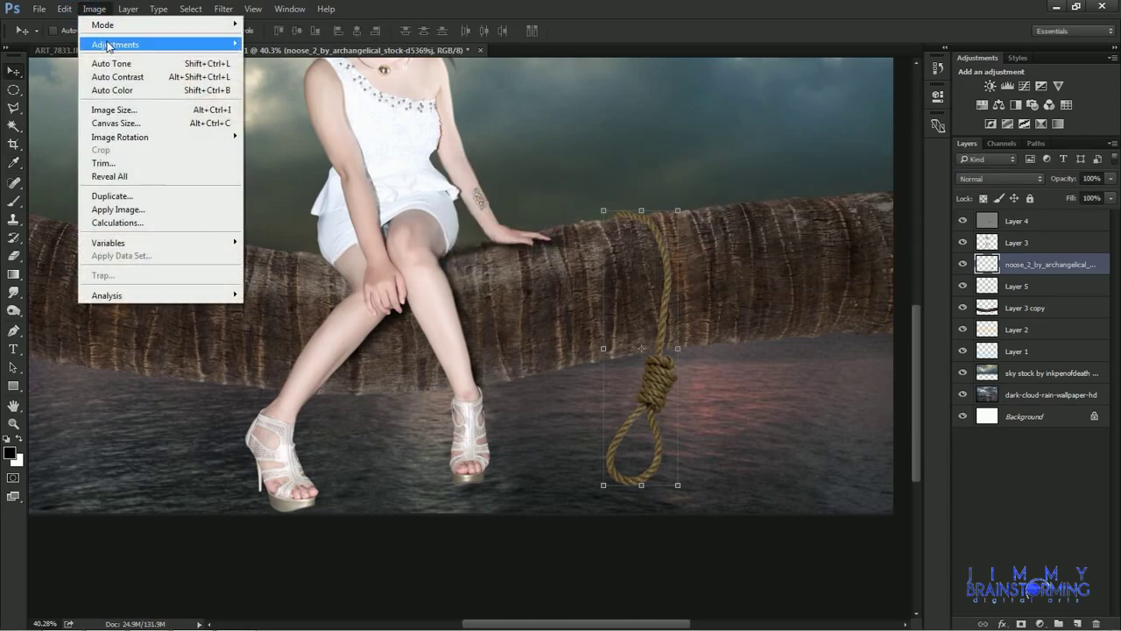
click(293, 140)
drag(843, 217, 863, 228)
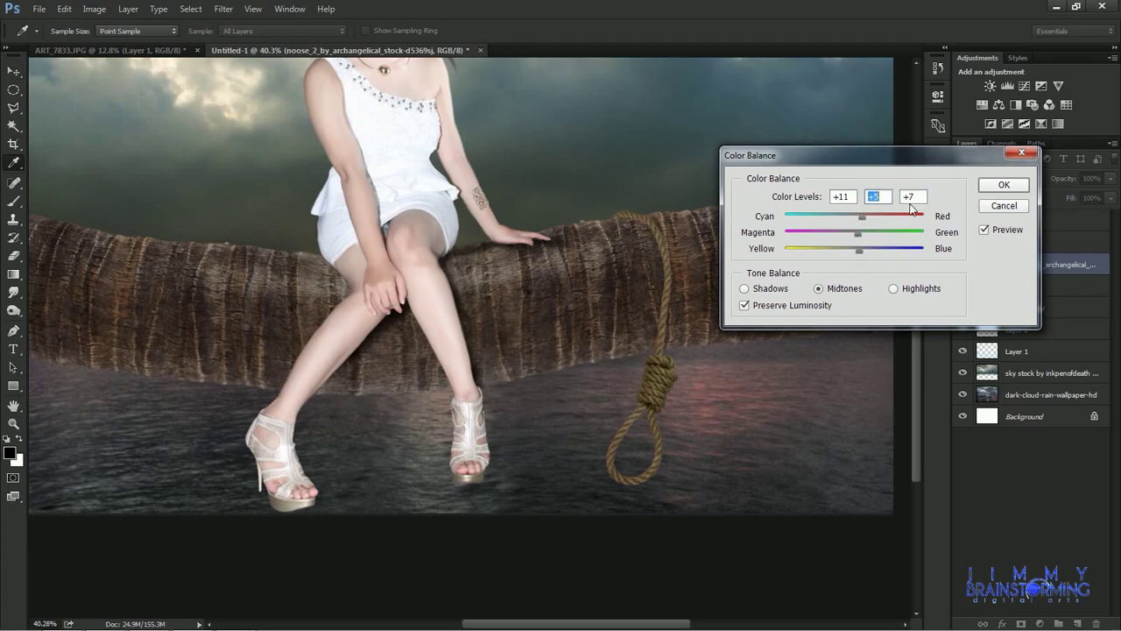
key(Return)
drag(663, 254, 795, 270)
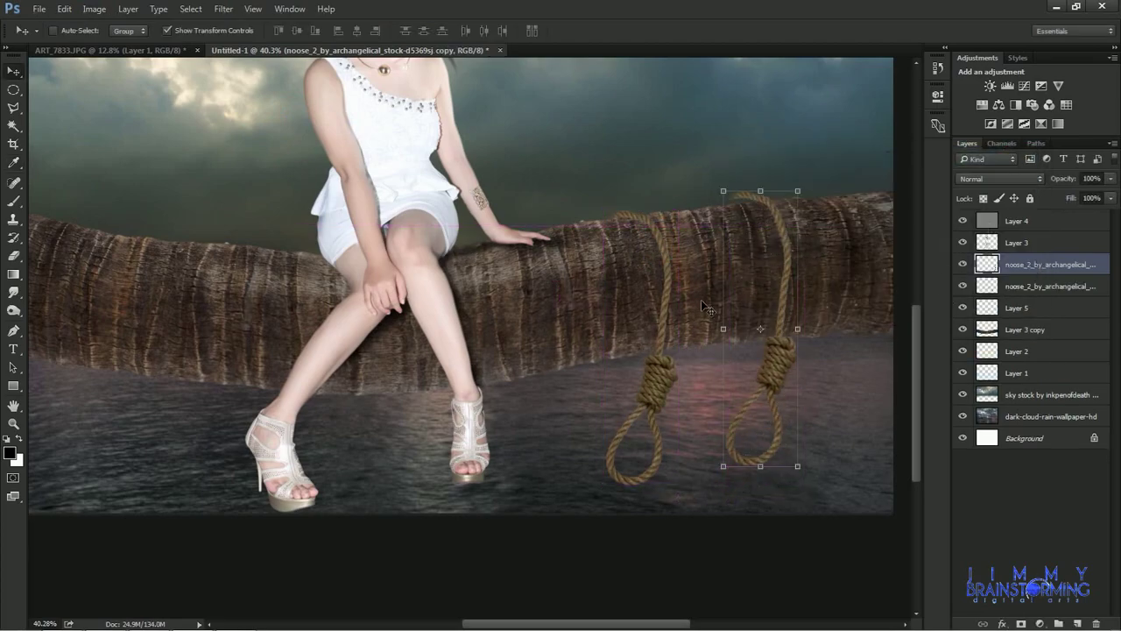
drag(776, 225, 767, 363)
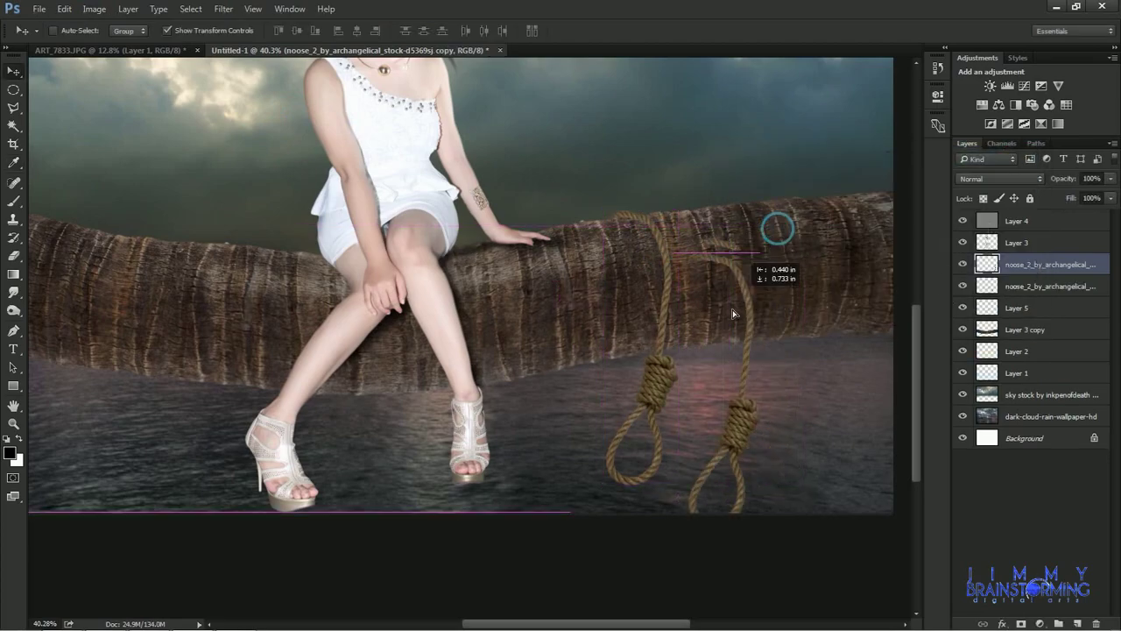
click(14, 255)
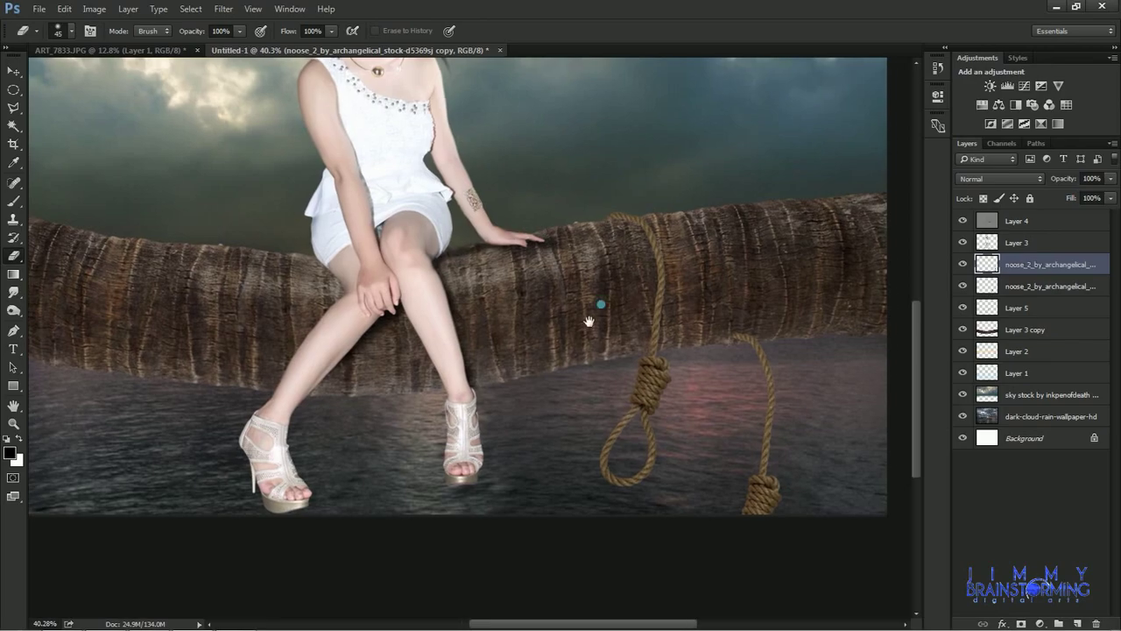
Move the right noose down and left, trying then cancelling a Puppet Warp on it.
key(v)
scroll(612, 432, up, 2)
scroll(661, 272, up, 2)
mouse_move(661, 272)
mouse_down()
mouse_move(488, 423)
mouse_move(519, 412)
mouse_move(501, 449)
mouse_move(493, 433)
mouse_up()
click(64, 8)
click(105, 250)
click(466, 415)
key(Escape)
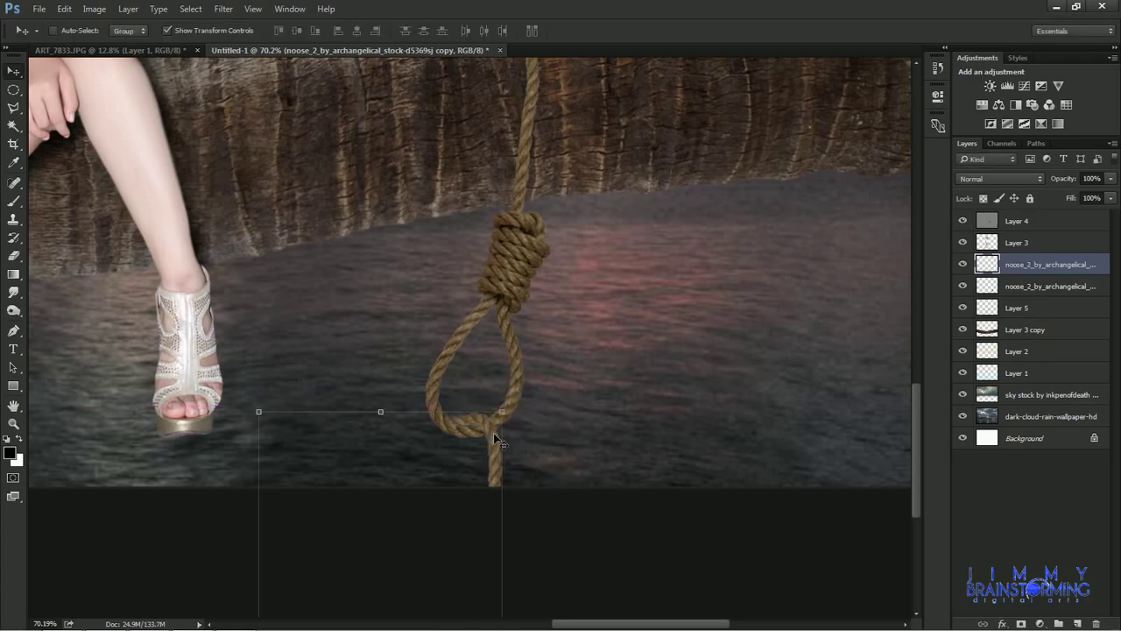
key(ctrl+minus)
drag(450, 377, 325, 385)
Copy an elliptical selection of rope onto a new layer.
key(m)
mouse_move(350, 271)
mouse_down()
mouse_move(398, 323)
mouse_move(438, 453)
mouse_up()
key(ctrl+j)
key(v)
Flip the rope piece horizontally with width -100% and move it below the noose layer.
key(ctrl+t)
click(223, 31)
text(-100)
key(Return)
key(Return)
key(ctrl+bracketleft)
key(ctrl+bracketleft)
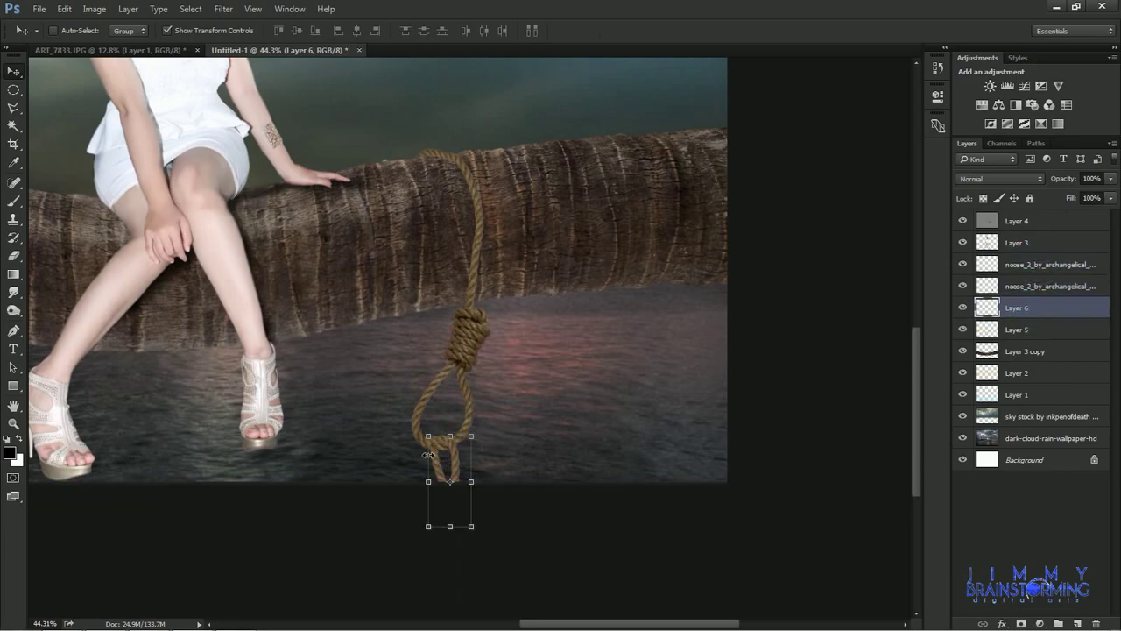
scroll(428, 455, up, 2)
scroll(455, 442, up, 2)
scroll(434, 451, down, 3)
scroll(455, 442, down, 3)
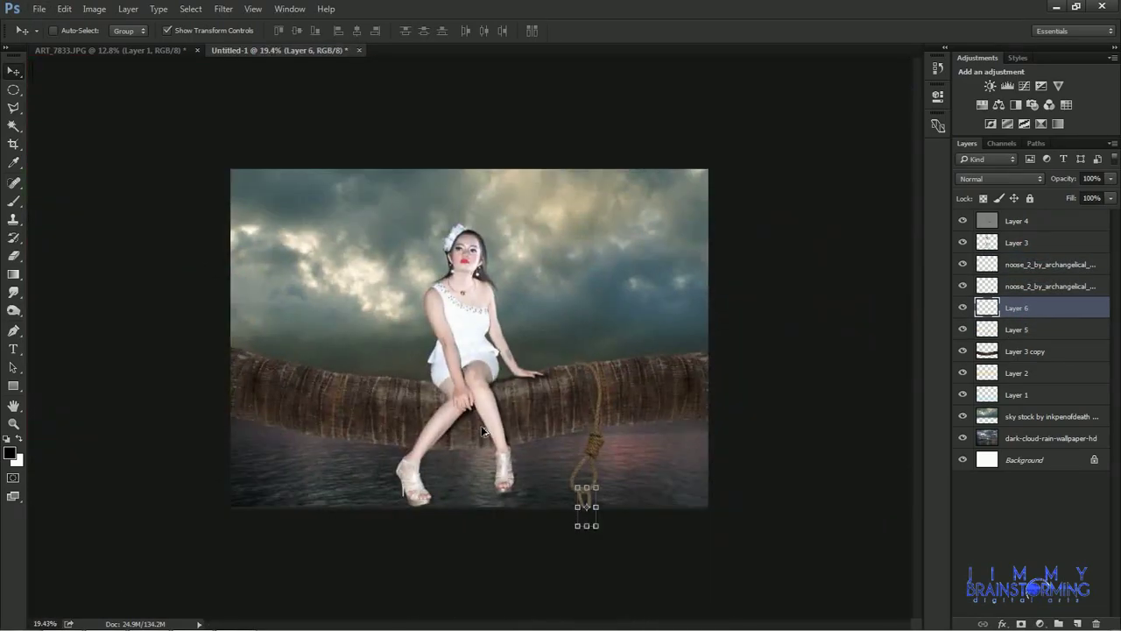
scroll(482, 431, down, 1)
key(m)
scroll(401, 232, up, 1)
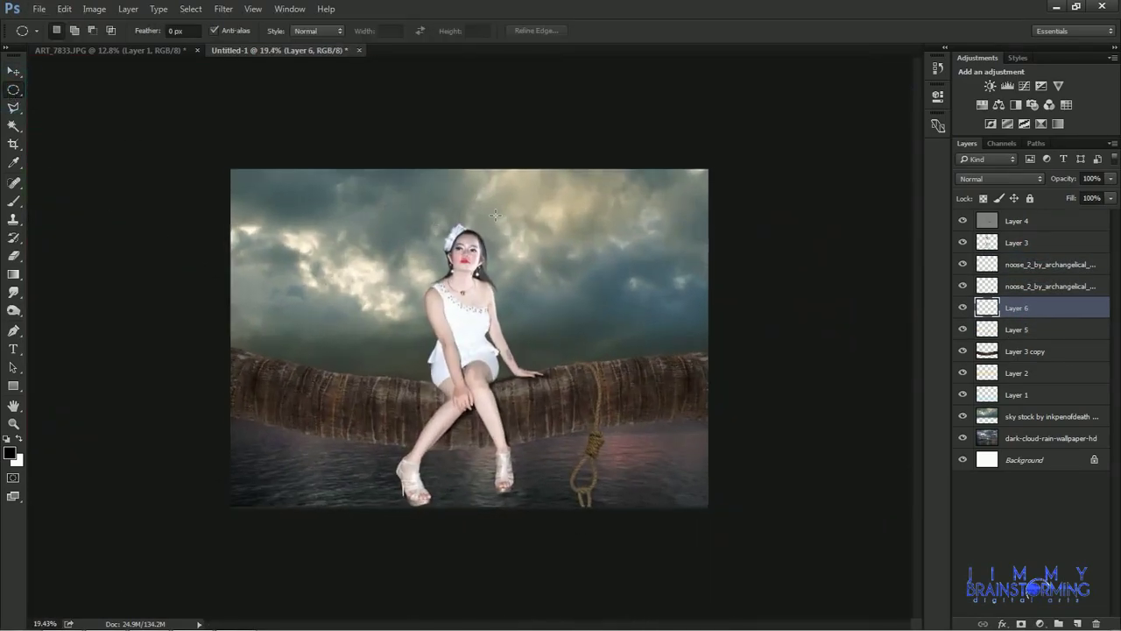
Duplicate the second noose, move its layer above Layer 3, and hang it from her hand.
click(13, 70)
click(1038, 329)
click(1042, 286)
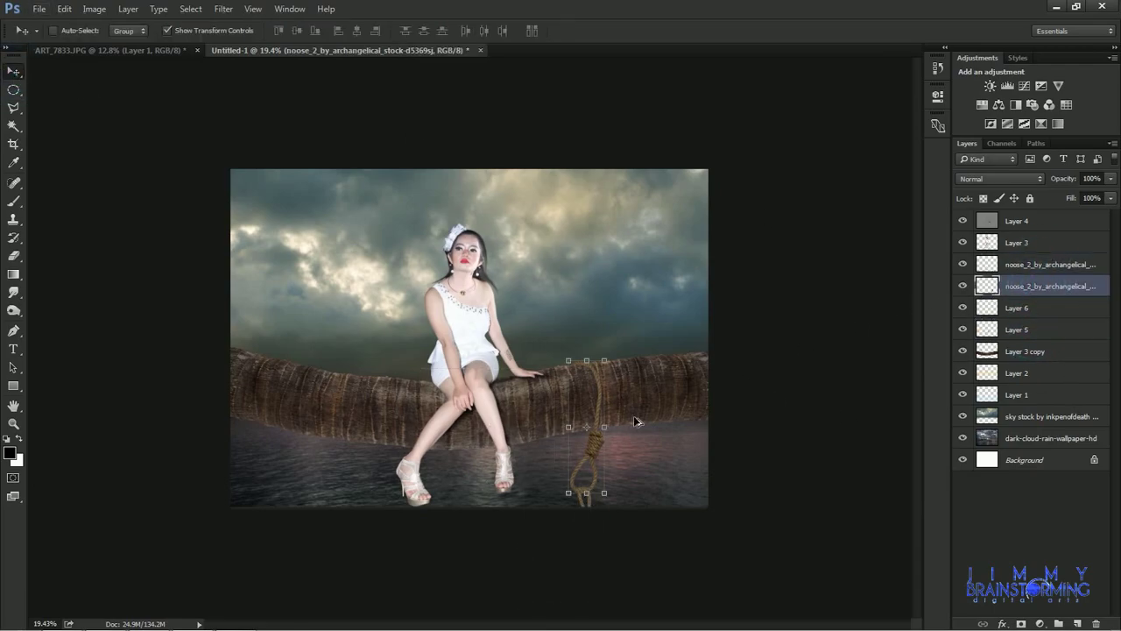
mouse_move(636, 422)
mouse_down()
mouse_move(660, 361)
mouse_move(477, 514)
mouse_up()
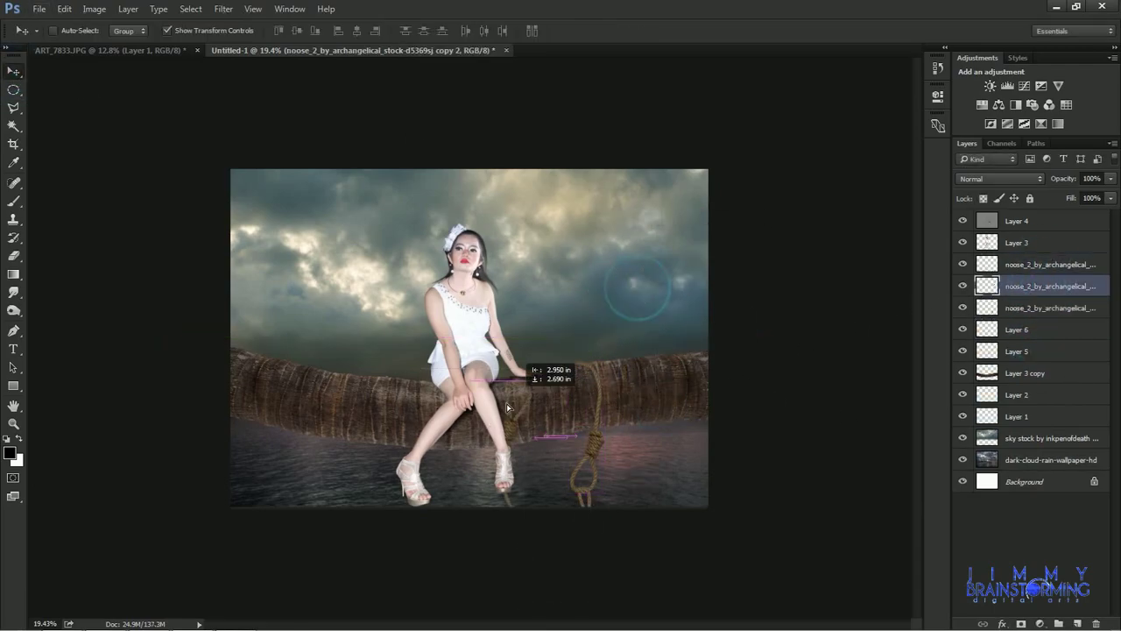
drag(1047, 285, 1046, 243)
scroll(881, 359, up, 3)
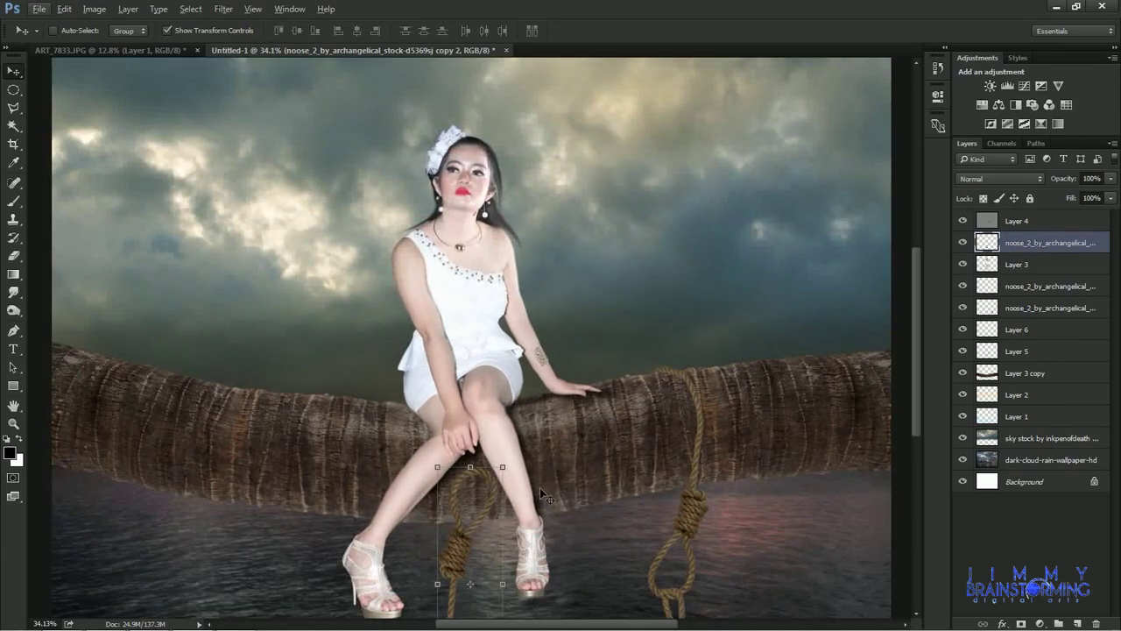
mouse_move(541, 495)
mouse_down()
mouse_move(473, 513)
mouse_move(488, 405)
mouse_move(469, 413)
mouse_up()
scroll(473, 512, up, 3)
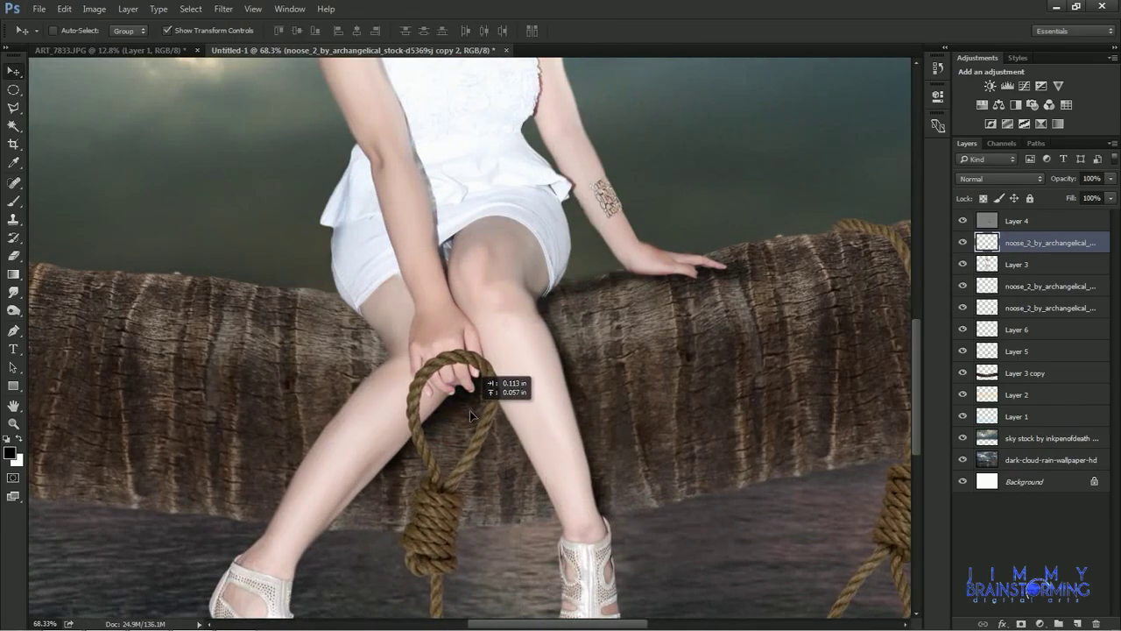
Lower the noose copy's opacity to 35% and outline her finger with the Polygonal Lasso.
drag(1111, 179, 1067, 204)
scroll(427, 397, up, 3)
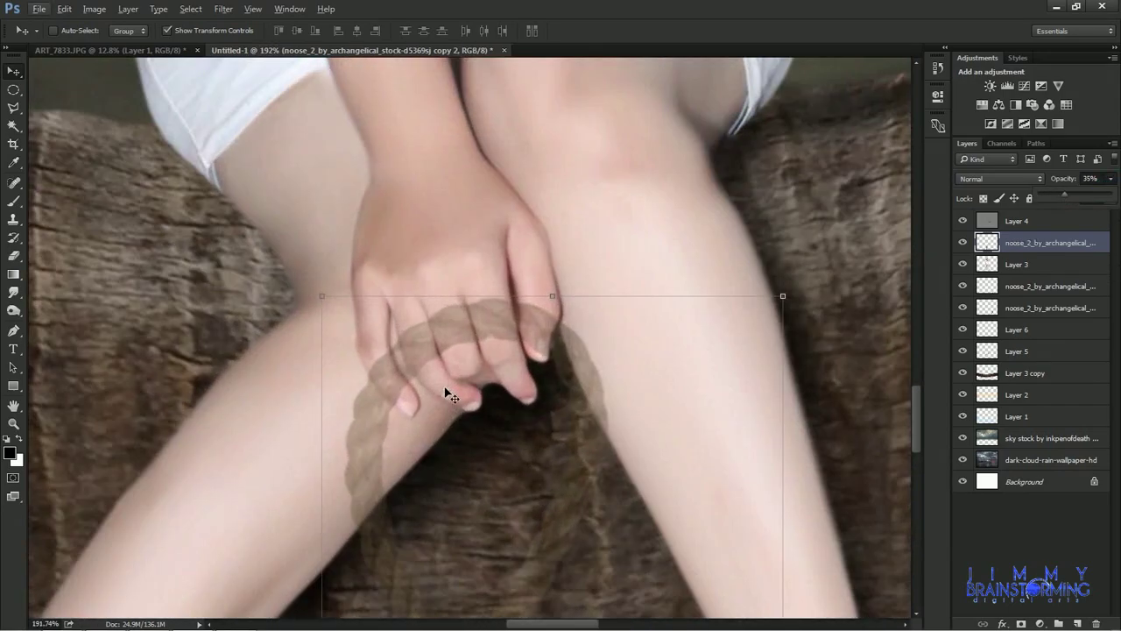
key(l)
scroll(371, 333, up, 2)
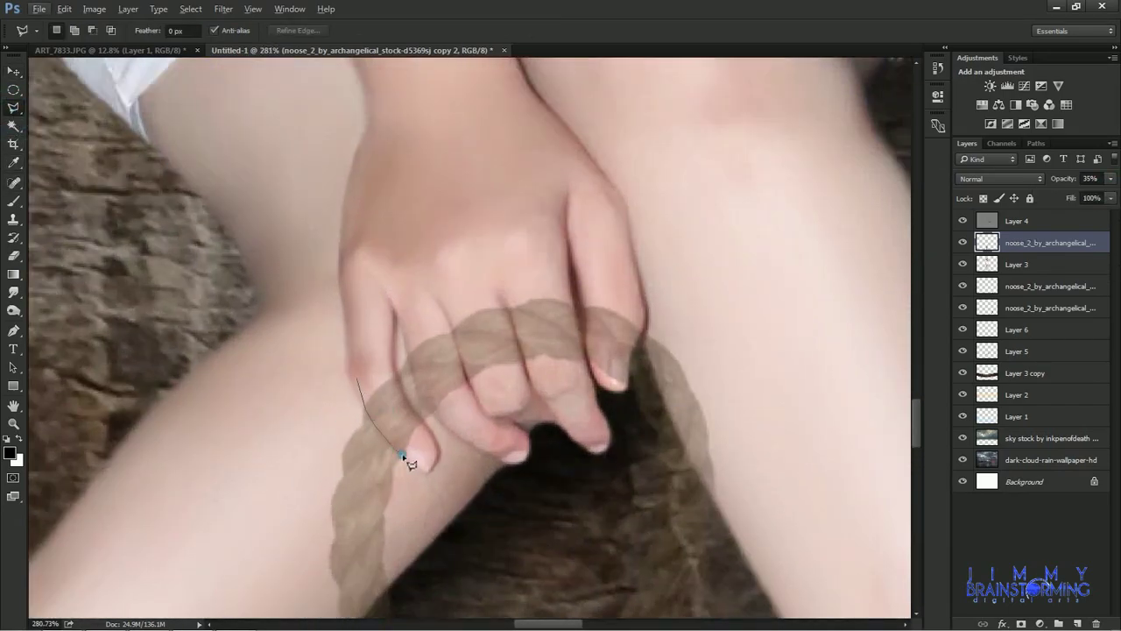
click(359, 379)
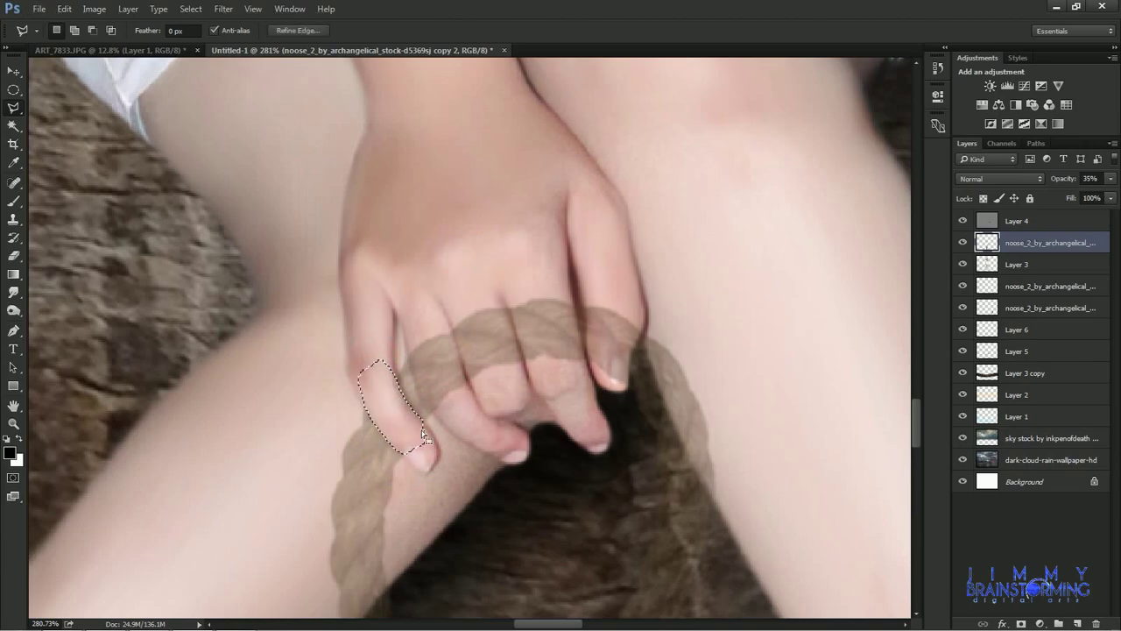
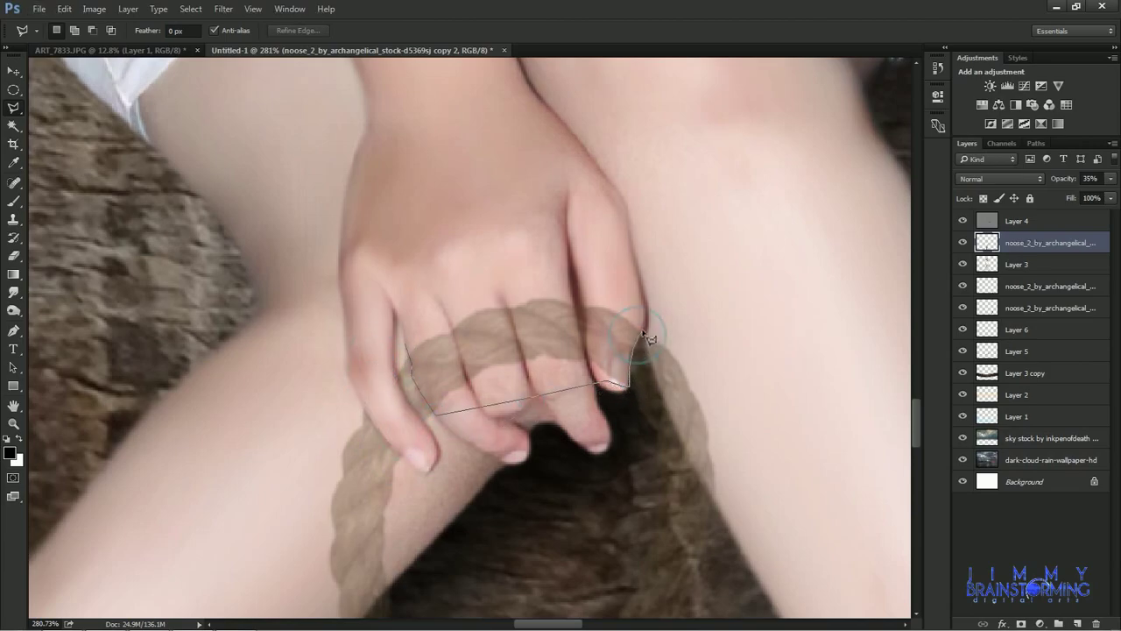
Delete the rope covering the fingers and restore the noose layer to 100% opacity.
click(406, 342)
key(Delete)
key(ctrl+d)
drag(1117, 180, 1120, 194)
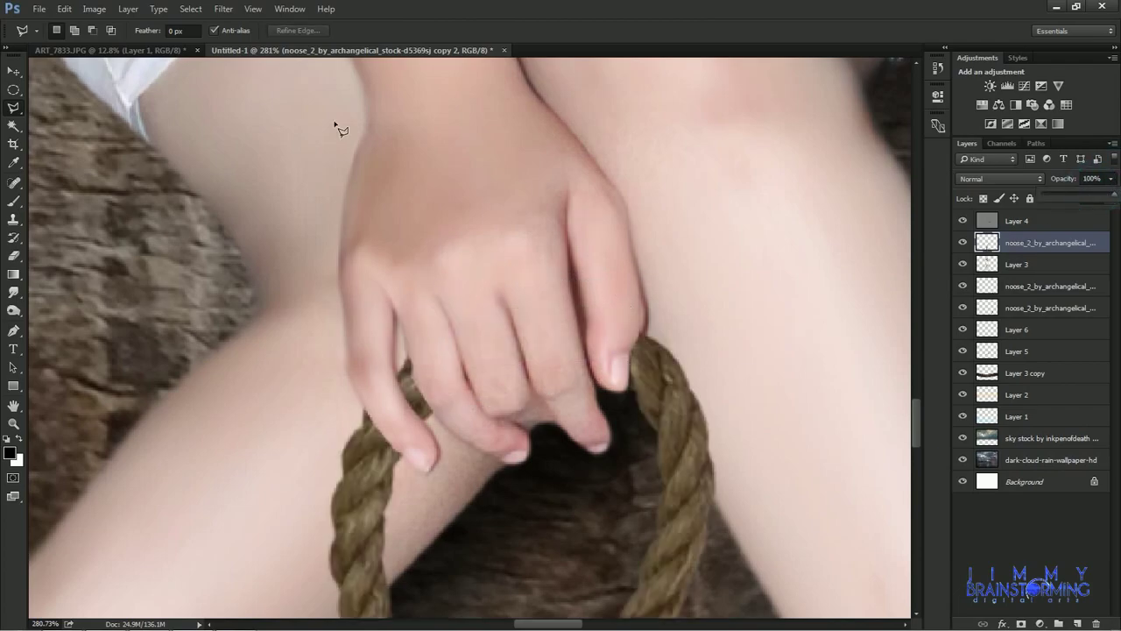
Add a new empty layer (Layer 7) beneath the noose layer.
key(m)
scroll(547, 228, down, 8)
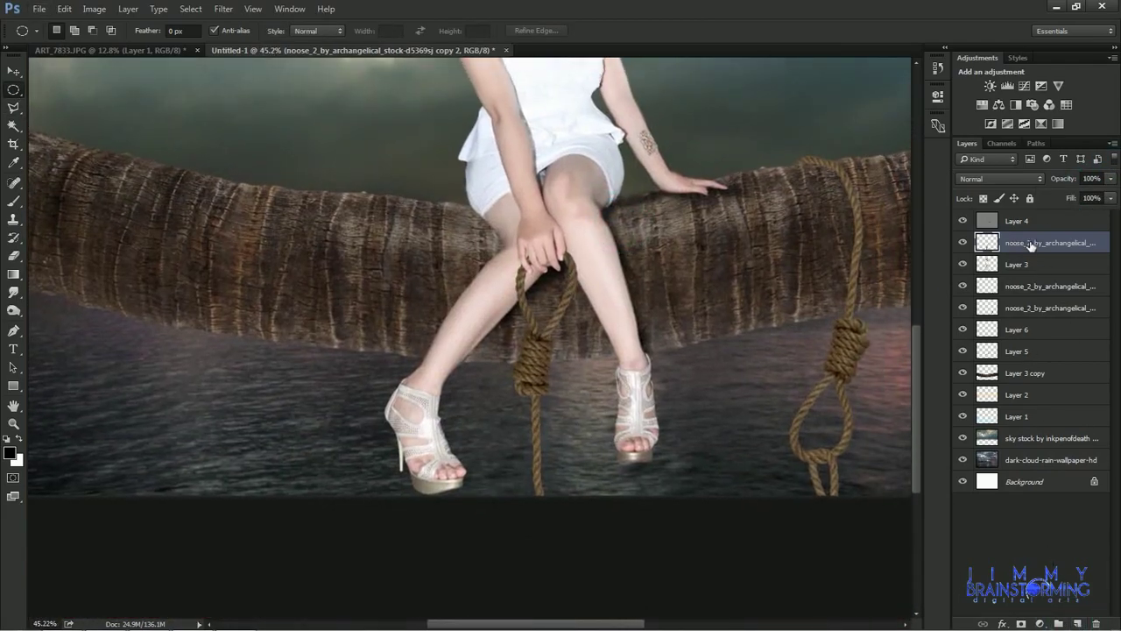
key(ctrl+shift+alt+n)
drag(1043, 243, 1042, 263)
scroll(543, 254, up, 5)
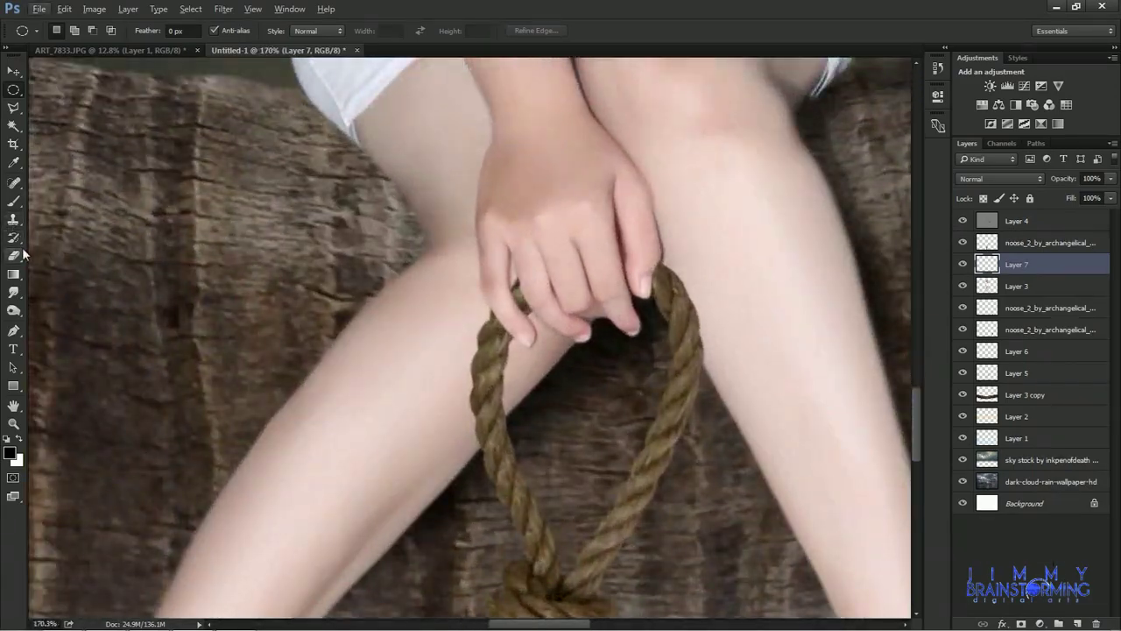
click(15, 255)
scroll(688, 306, up, 1)
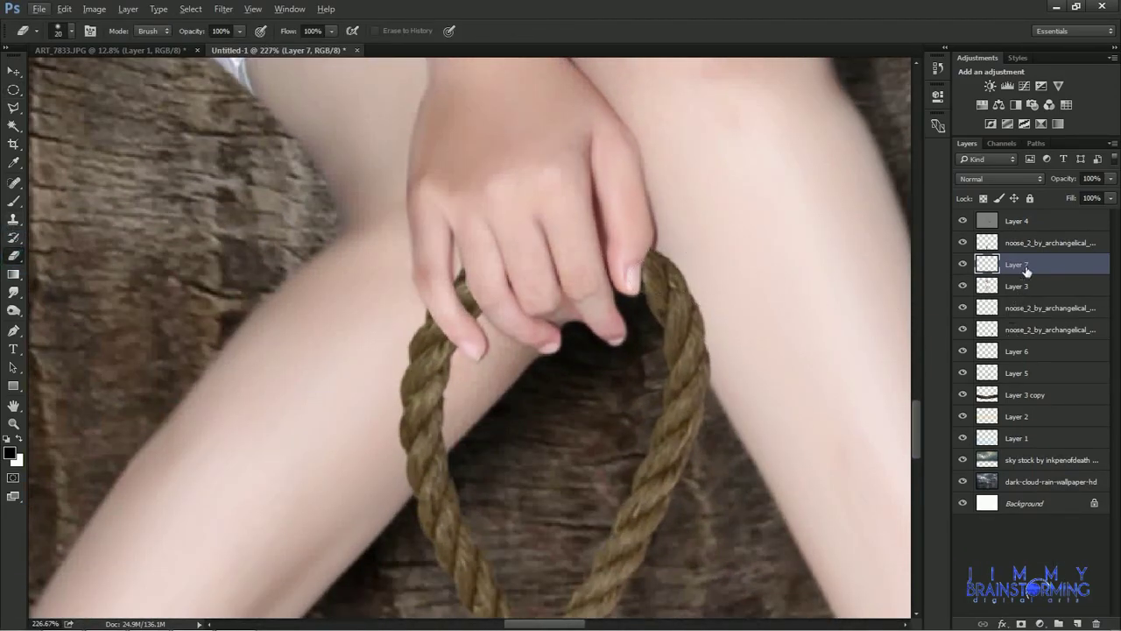
Paint dark shading where the fingertips meet the rope with a full-opacity brush.
click(17, 206)
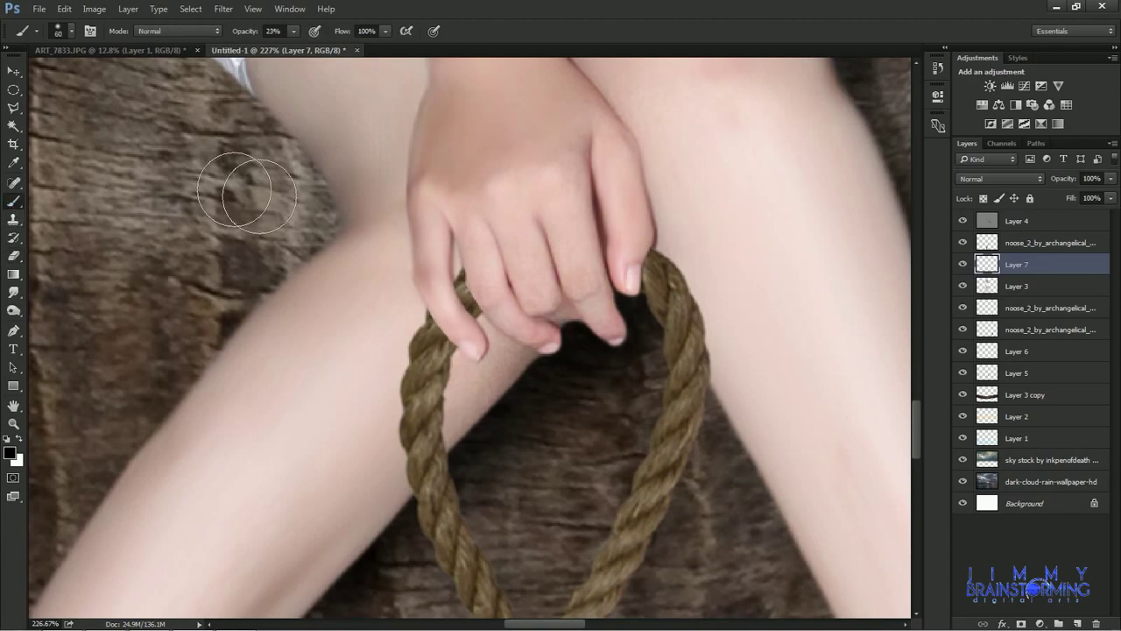
click(648, 267)
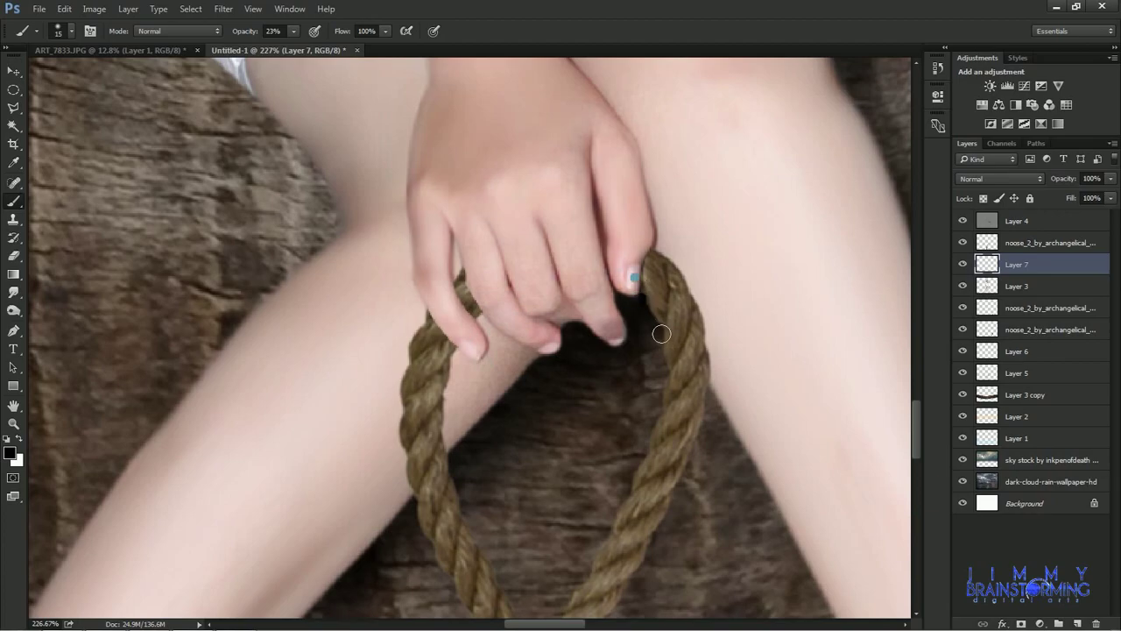
key(0)
key(bracketleft)
key(bracketleft)
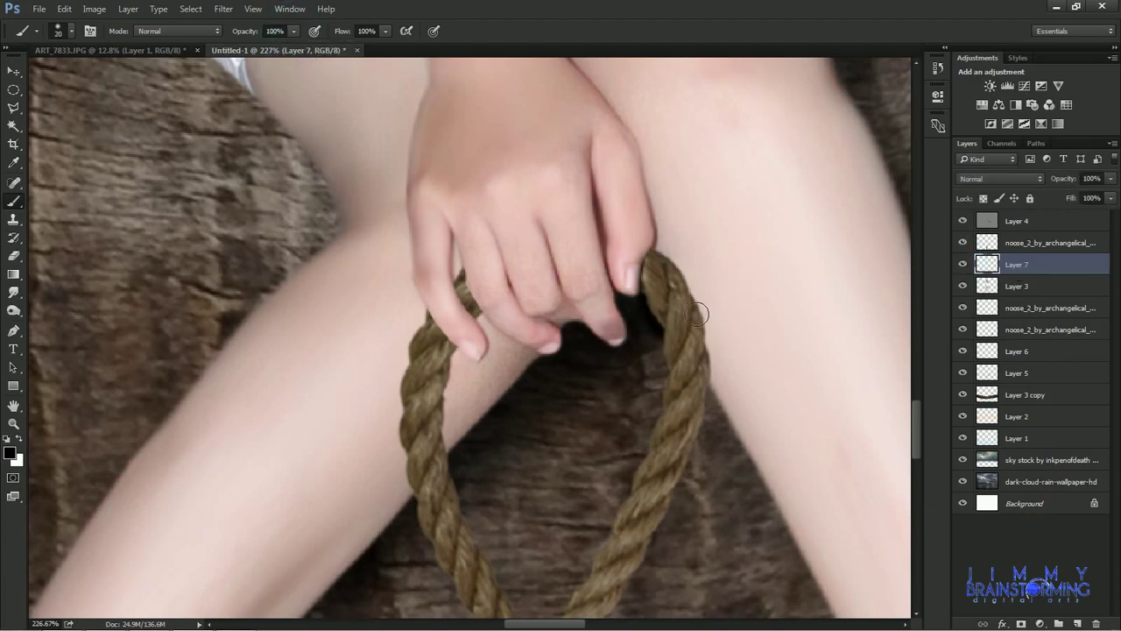
key(e)
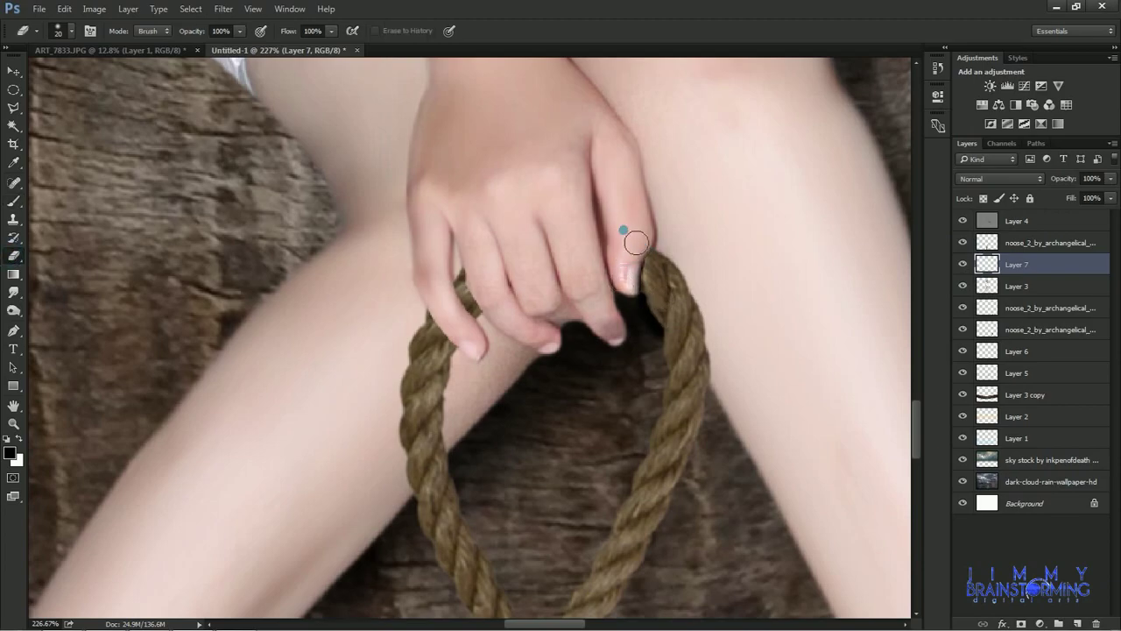
key(b)
scroll(659, 287, up, 2)
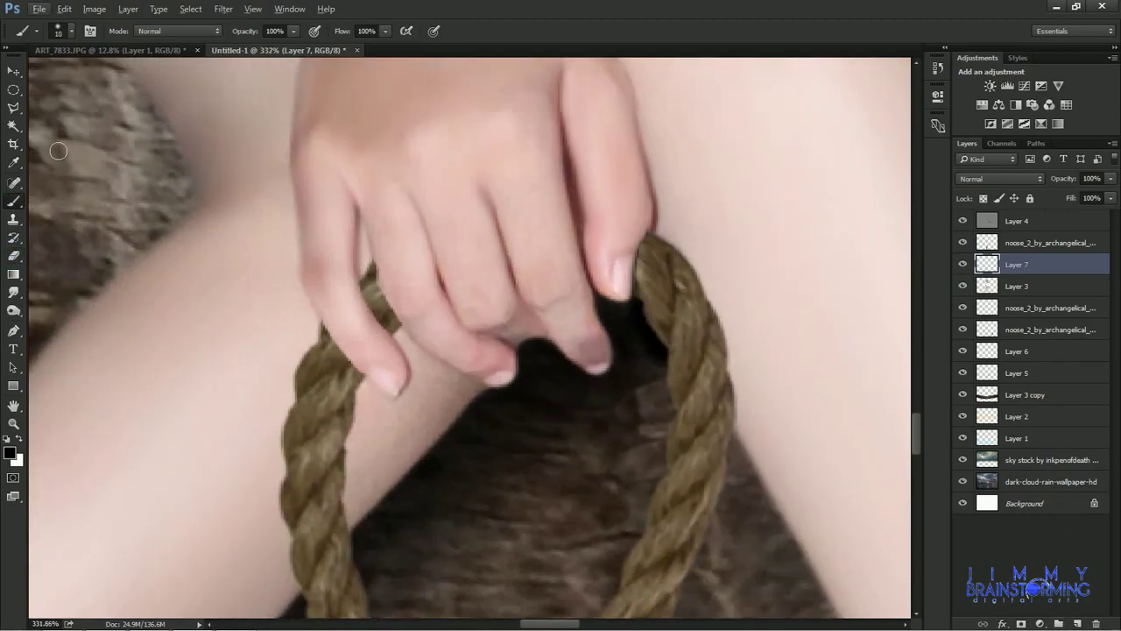
Burn the left noose's rope strand darker at 59% exposure on the noose layer.
key(o)
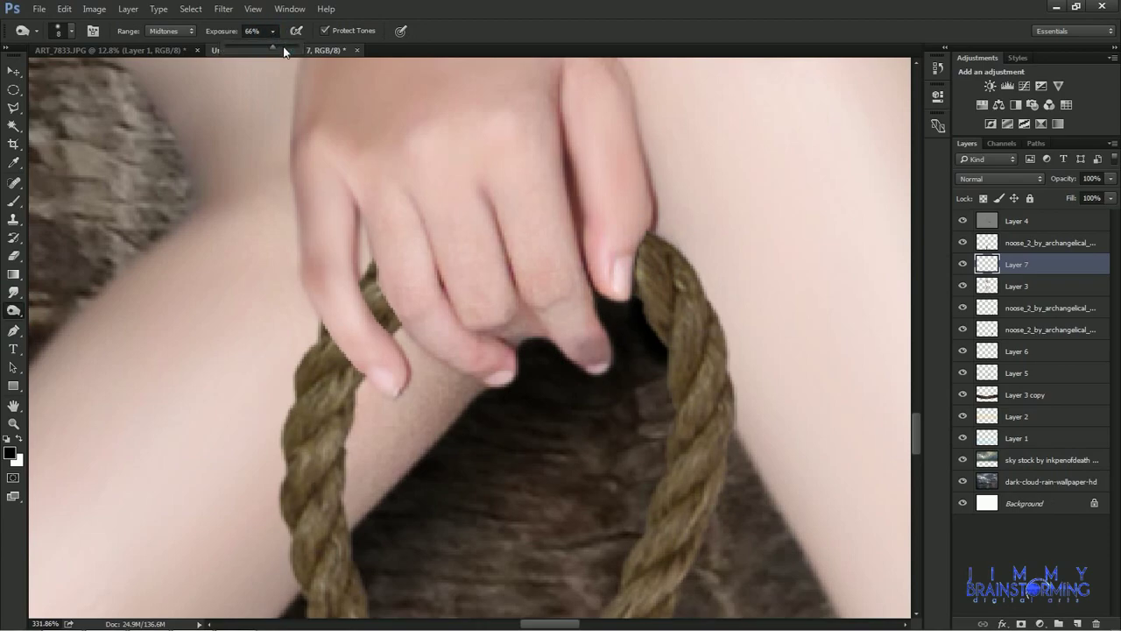
drag(283, 52, 300, 52)
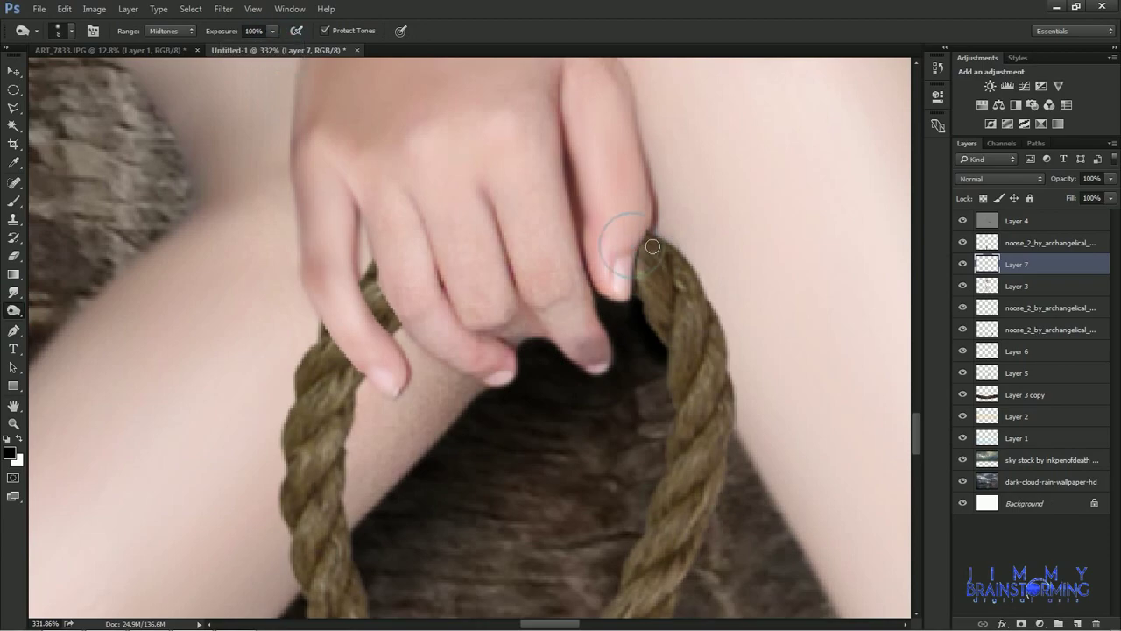
click(1023, 244)
key(bracketright)
key(5)
key(9)
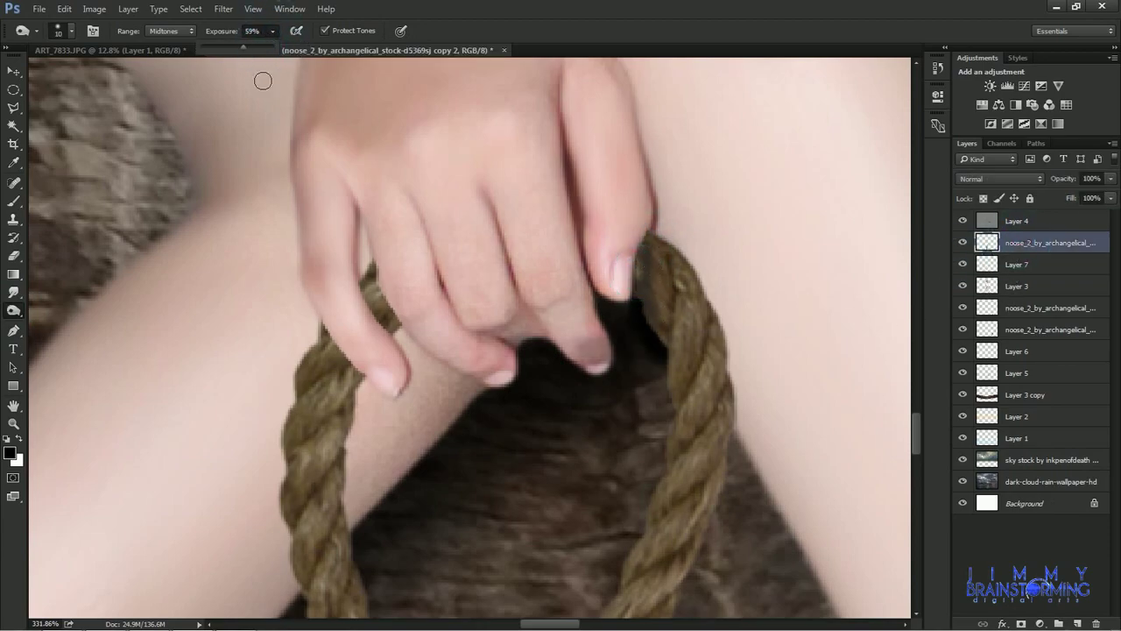
drag(340, 366, 348, 503)
scroll(347, 503, down, 5)
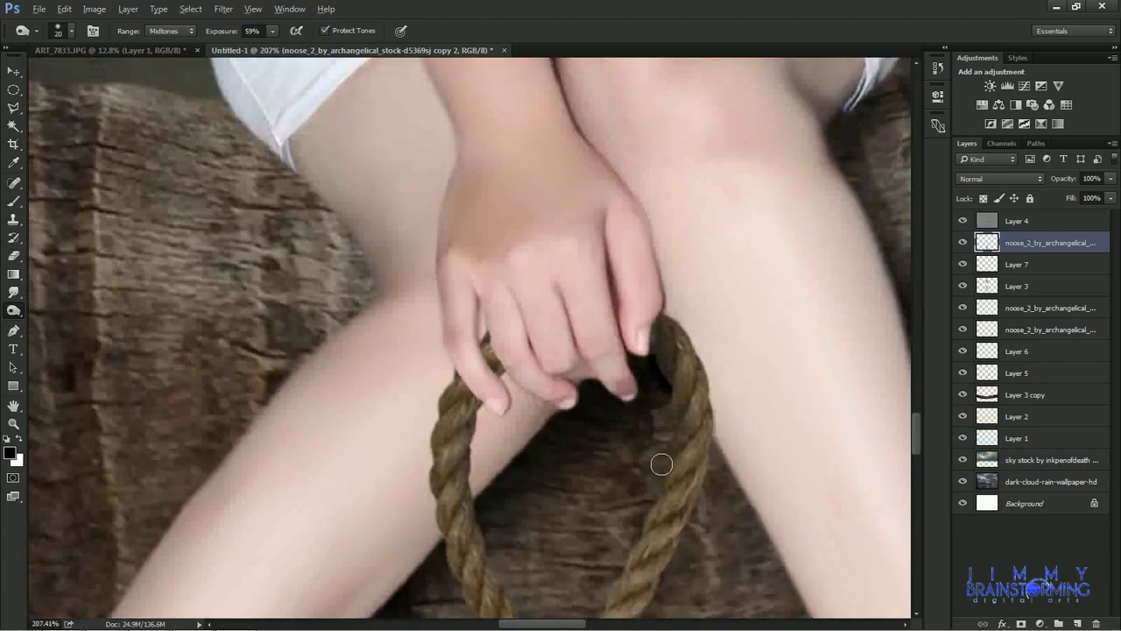
key(bracketright)
scroll(666, 420, up, 1)
scroll(672, 527, down, 2)
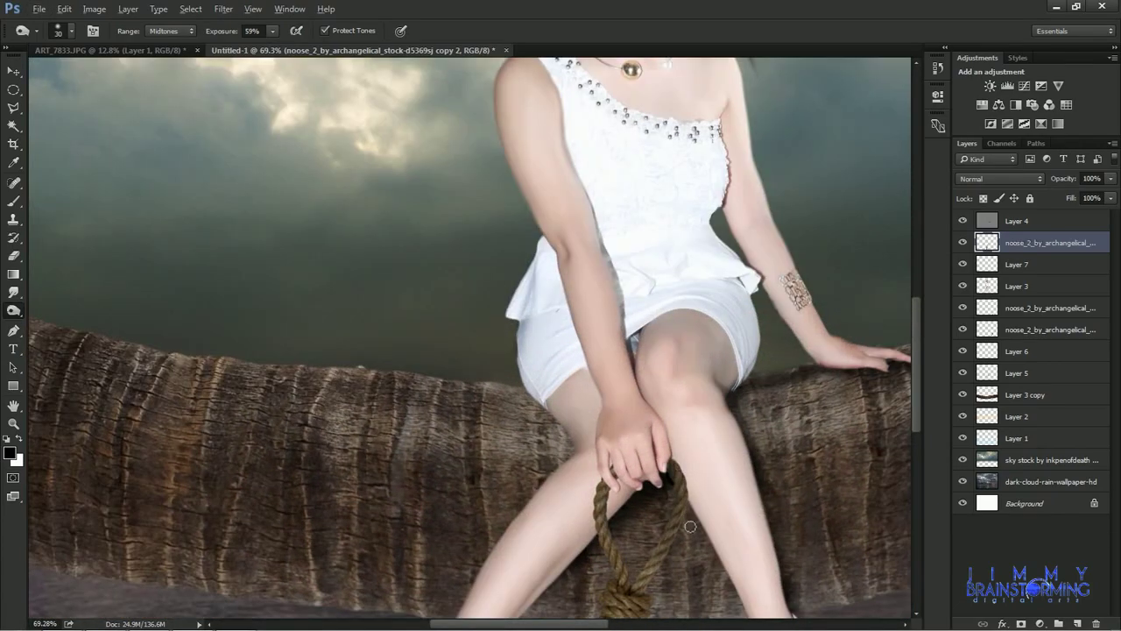
scroll(744, 395, up, 2)
Burn the right strand of the right noose's loop darker on its own layer.
click(1033, 309)
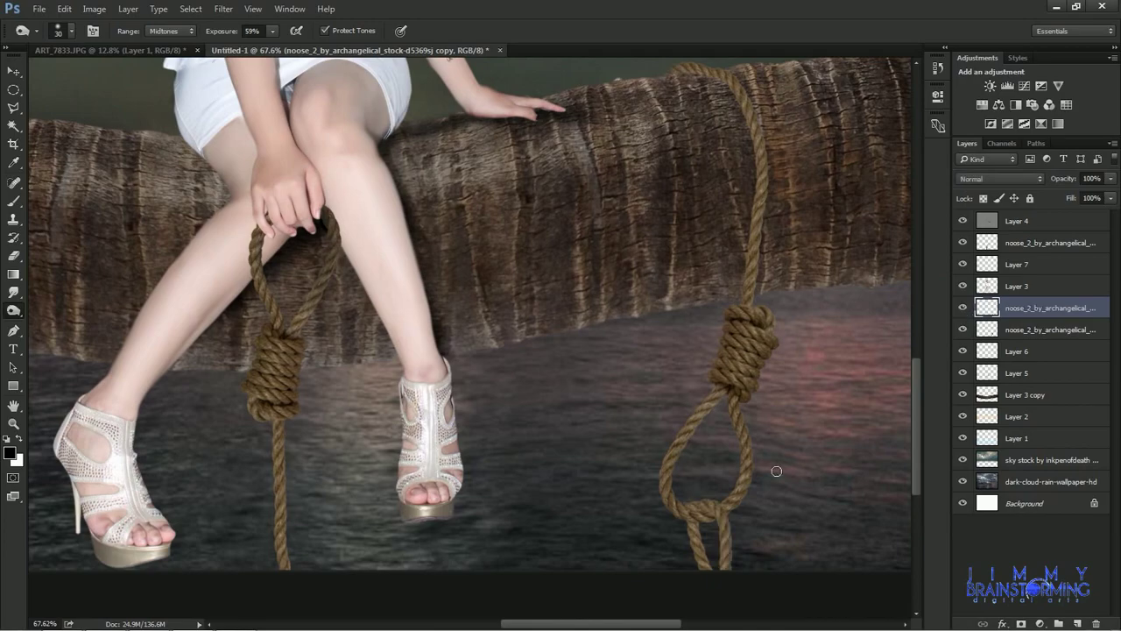
scroll(707, 506, up, 3)
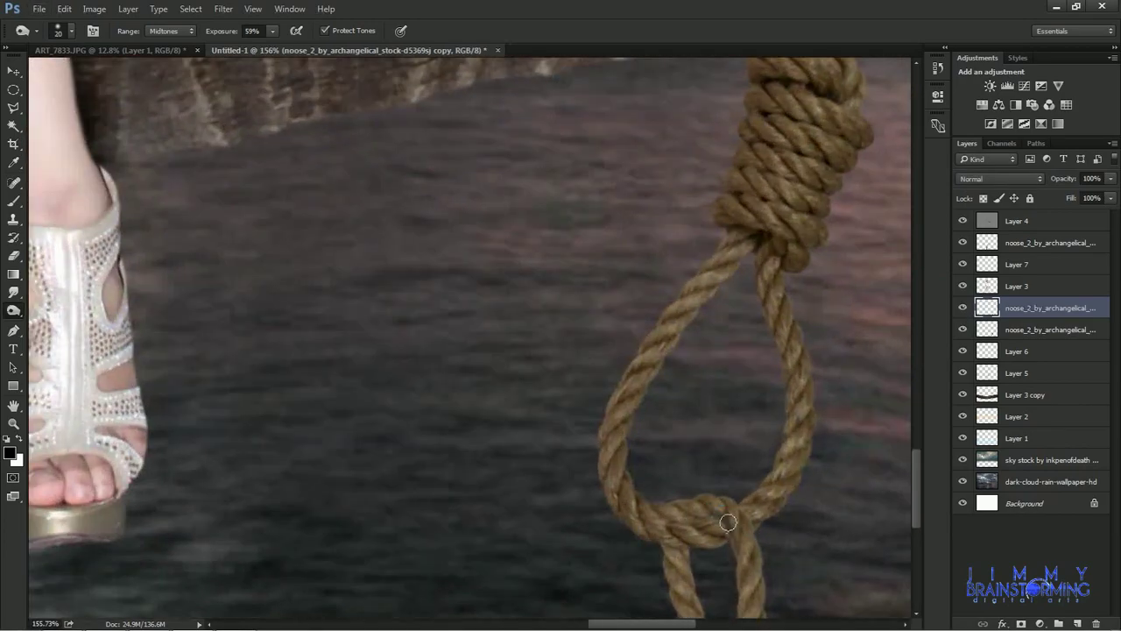
key(bracketright)
click(1033, 330)
click(963, 330)
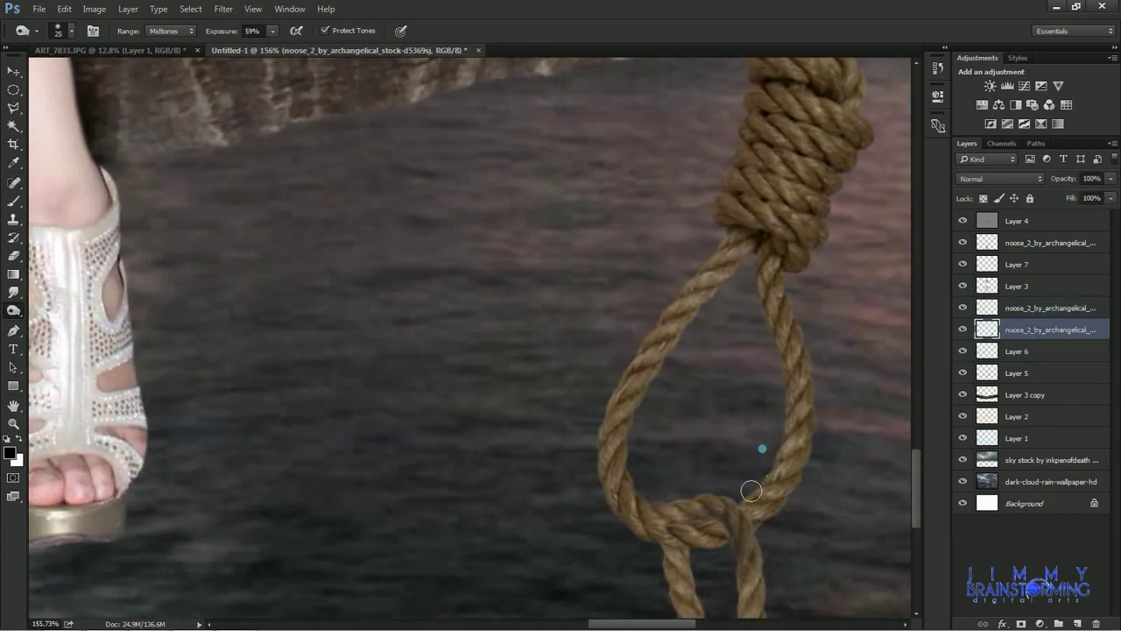
drag(750, 491, 789, 407)
scroll(751, 213, up, 2)
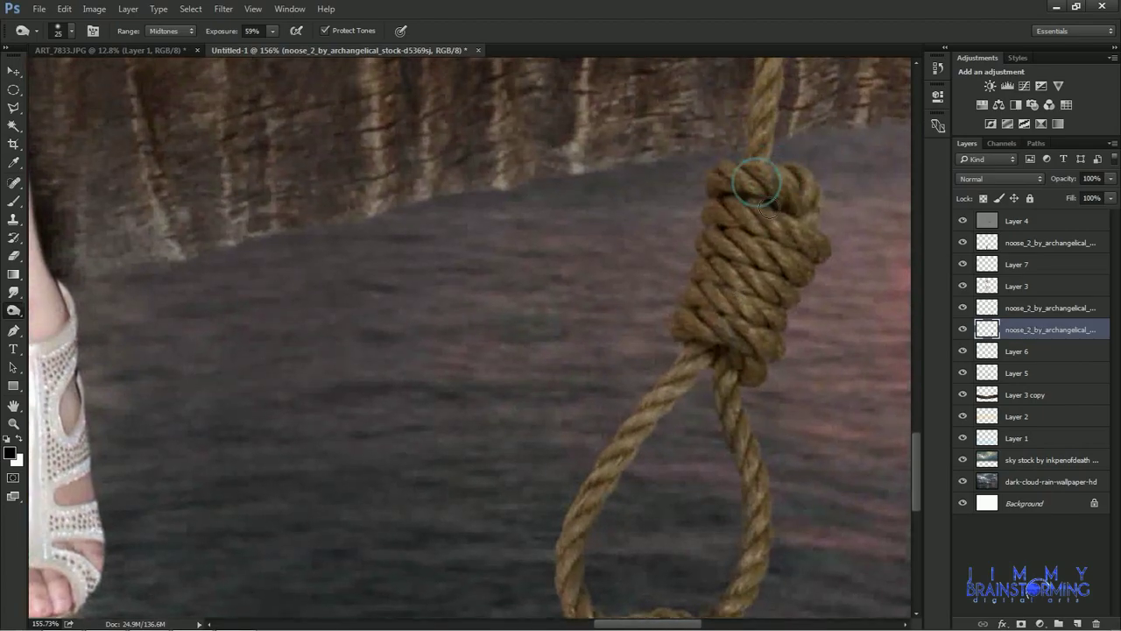
scroll(726, 412, up, 2)
scroll(715, 386, up, 2)
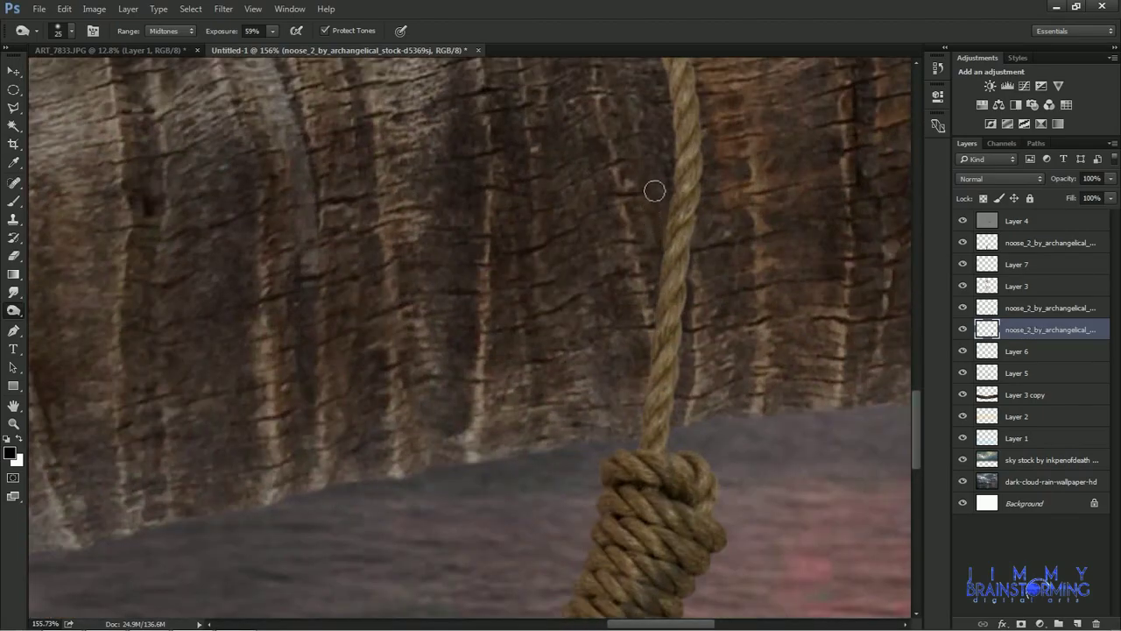
scroll(654, 413, up, 2)
scroll(621, 237, up, 1)
scroll(643, 300, up, 1)
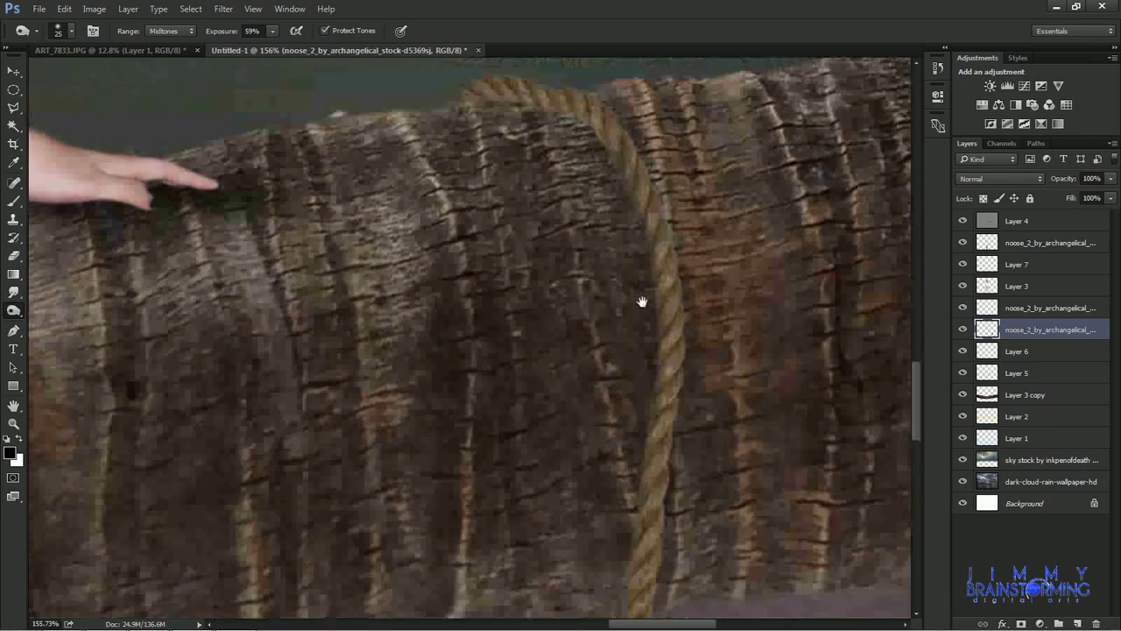
scroll(624, 257, up, 1)
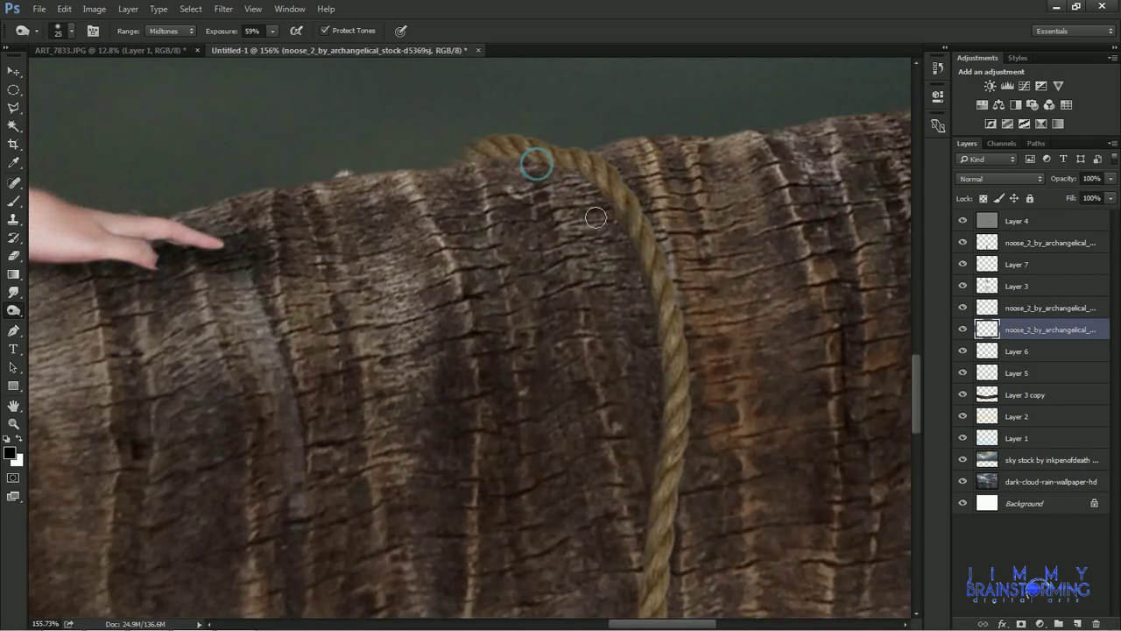
On new Layer 8, paint a 50% black shadow along the rope's left edge down toward the knot.
click(1088, 623)
key(b)
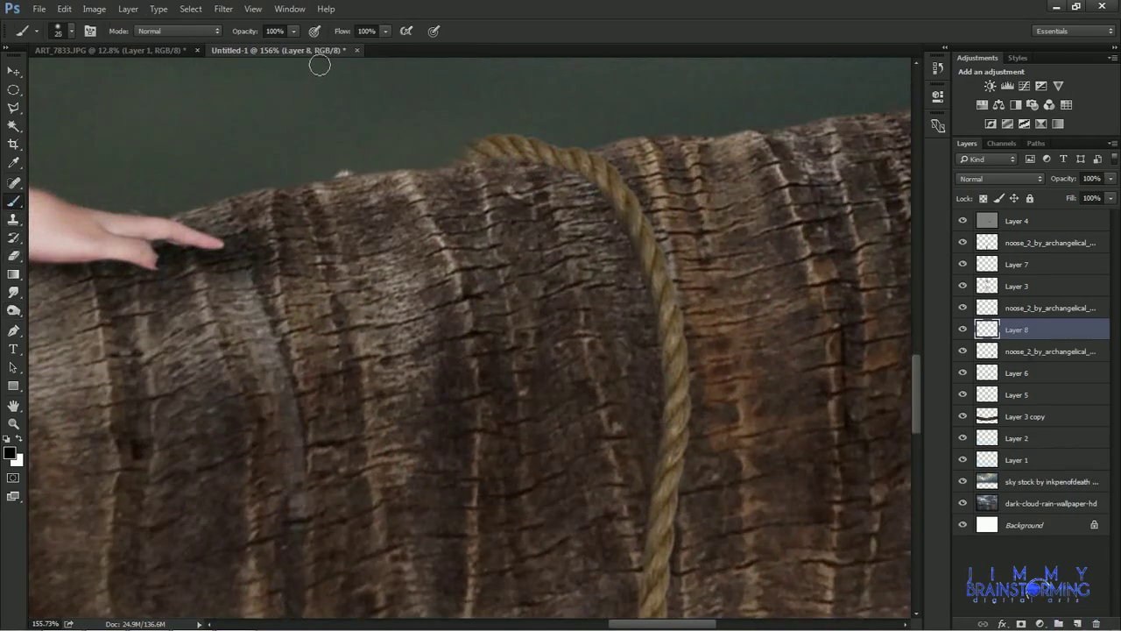
key(5)
mouse_move(488, 158)
mouse_down()
mouse_move(662, 418)
mouse_move(643, 596)
mouse_up()
scroll(643, 595, down, 3)
drag(633, 471, 624, 543)
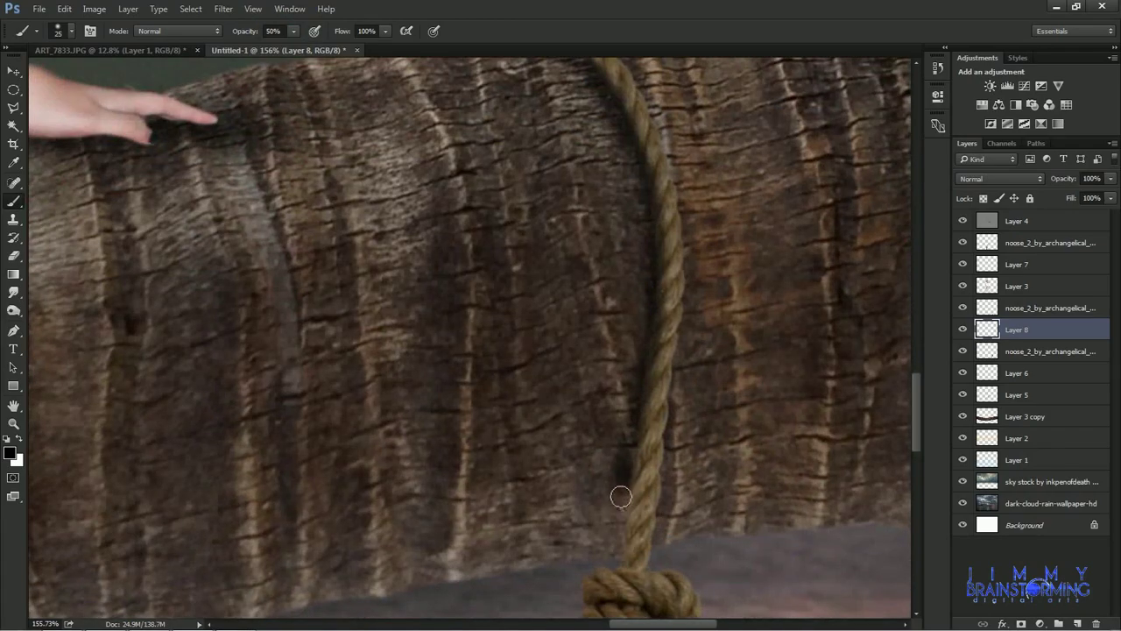
key(bracketright)
key(bracketright)
drag(620, 496, 608, 549)
Erase excess shadow beside the rope and repaint along its left edge.
click(13, 254)
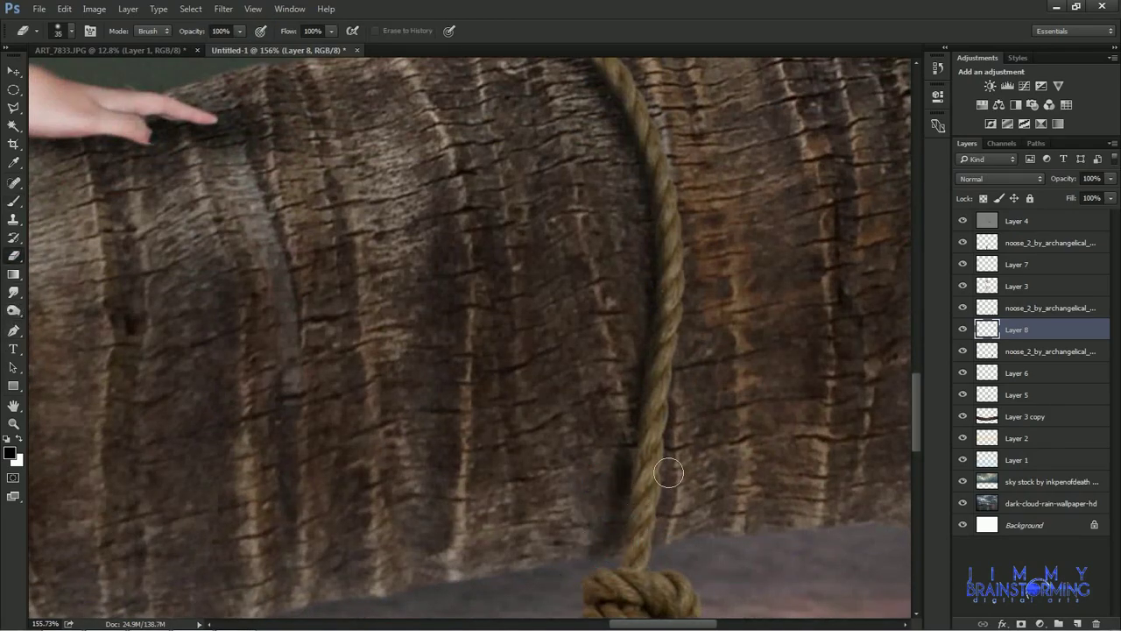
scroll(669, 472, up, 2)
mouse_move(620, 117)
mouse_down()
mouse_move(657, 211)
mouse_move(680, 380)
mouse_move(651, 534)
mouse_move(585, 528)
mouse_up()
click(13, 200)
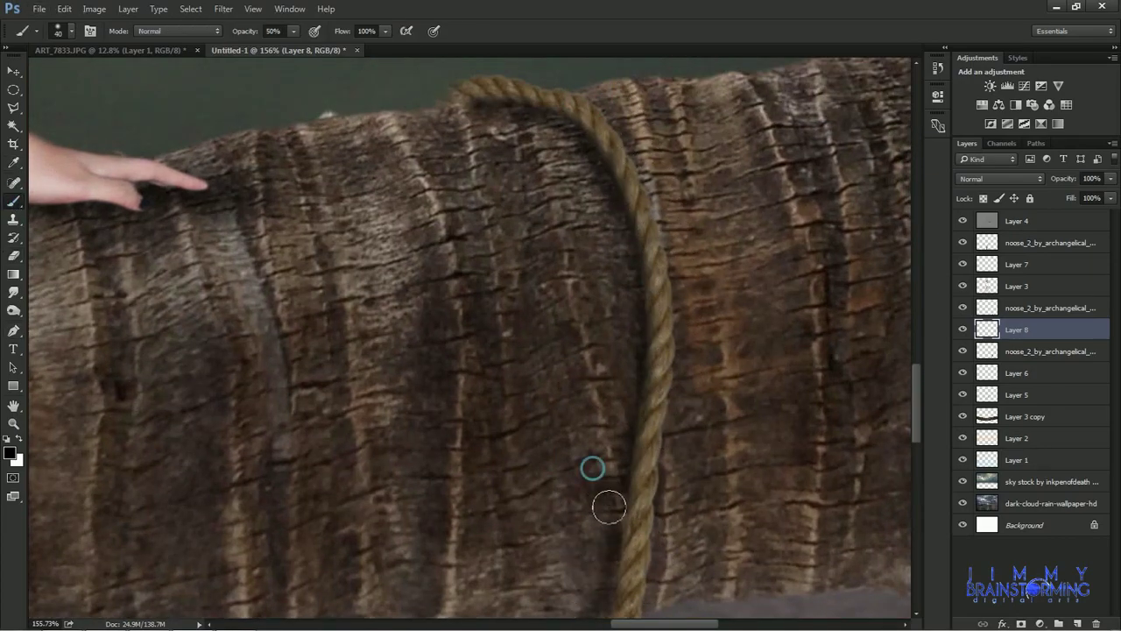
drag(593, 465, 599, 535)
Touch up the rope shadow by alternating Eraser and Brush, ending with a larger brush.
key(e)
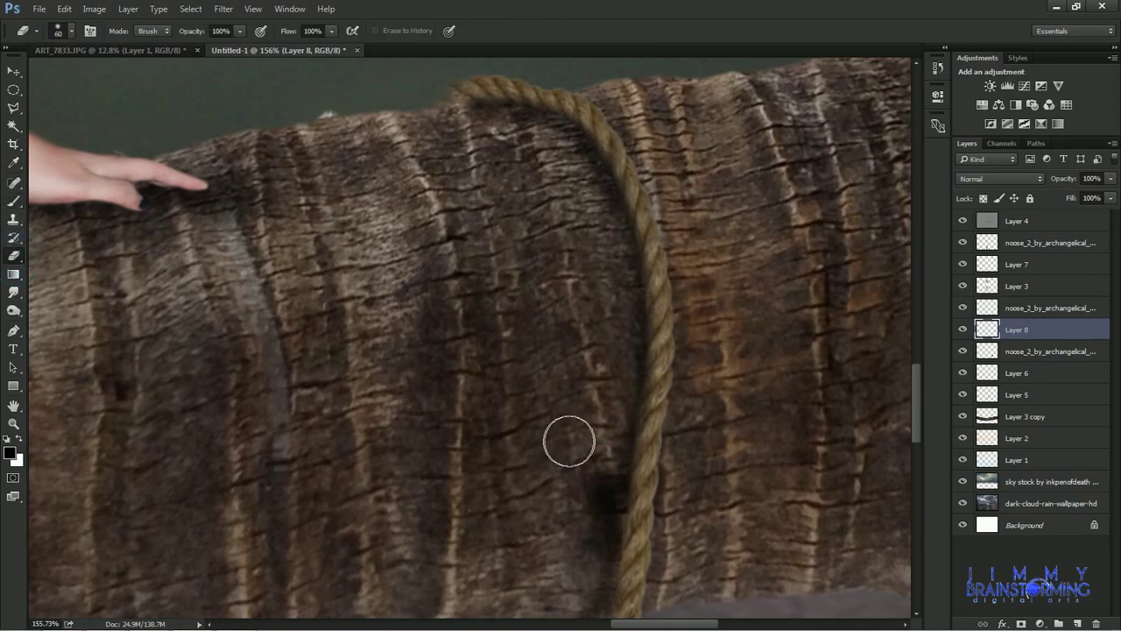
scroll(595, 430, down, 3)
scroll(648, 394, down, 3)
scroll(677, 371, down, 2)
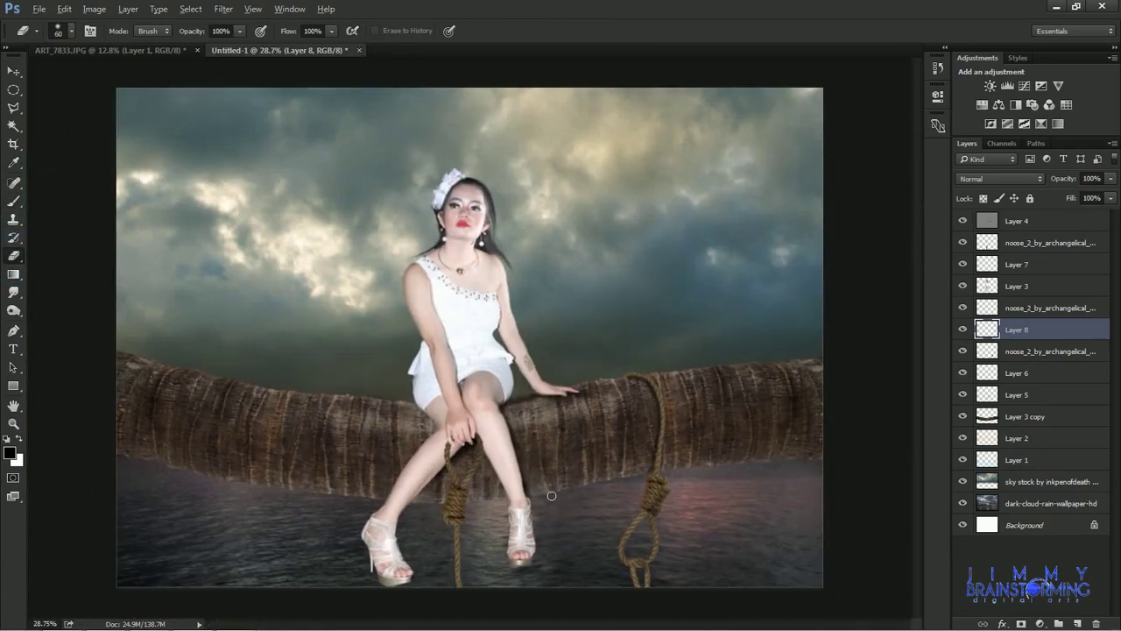
scroll(551, 496, up, 2)
scroll(498, 445, up, 1)
click(13, 201)
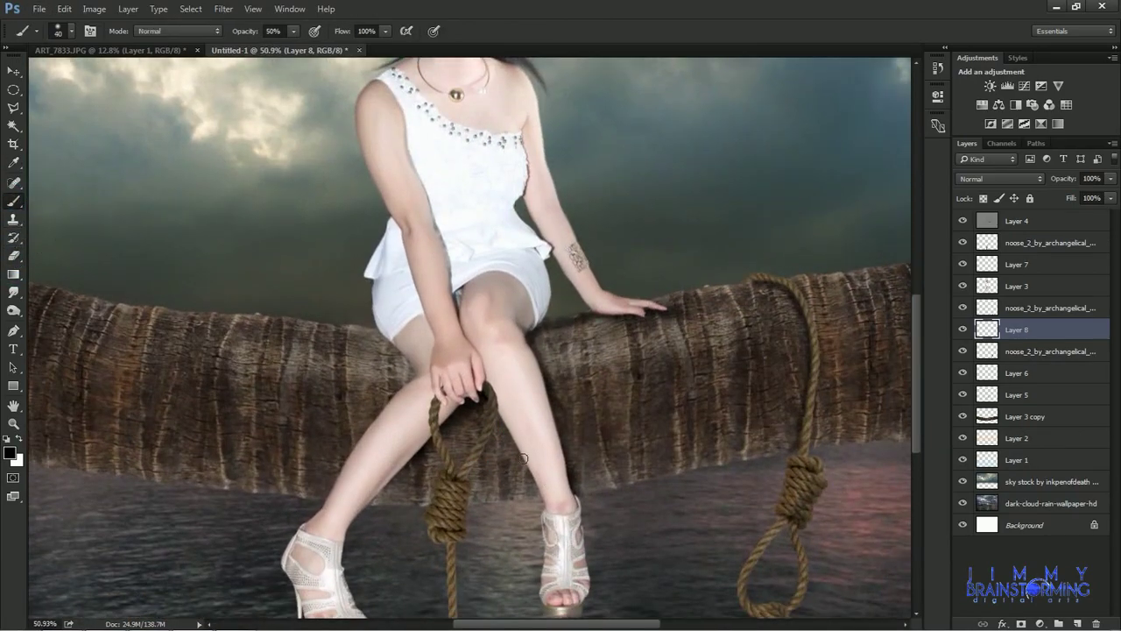
click(24, 263)
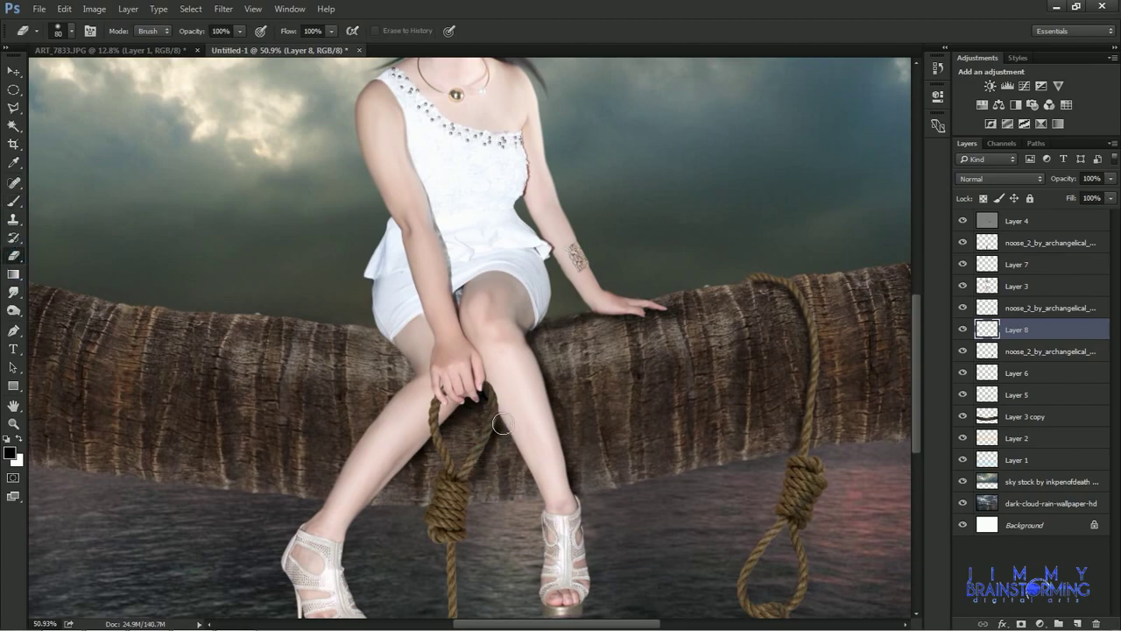
key(b)
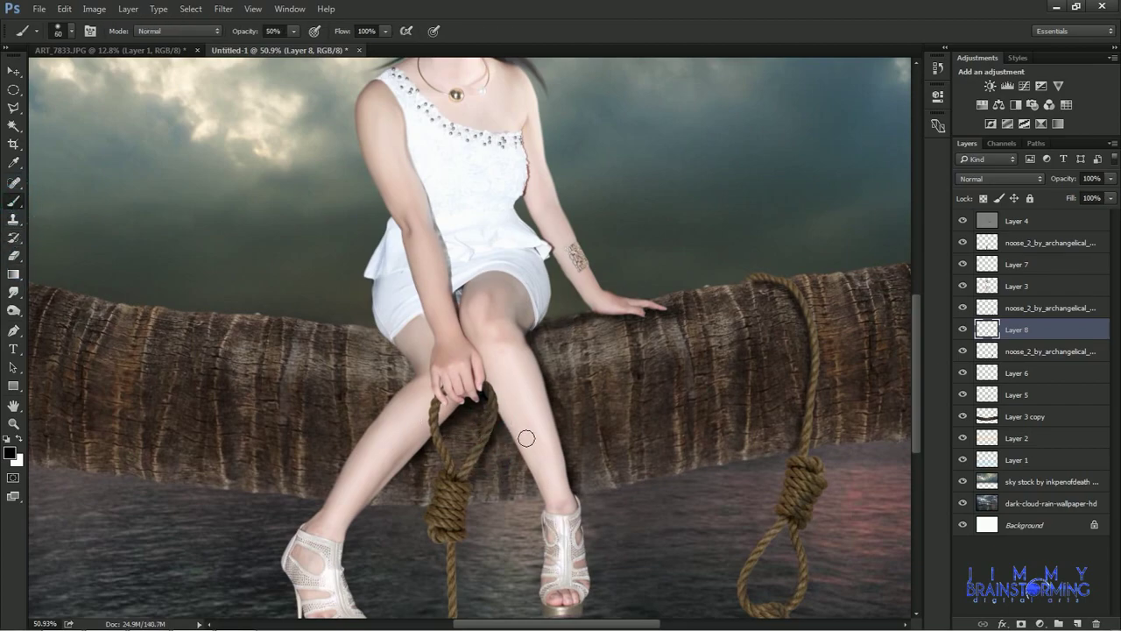
key(bracketright)
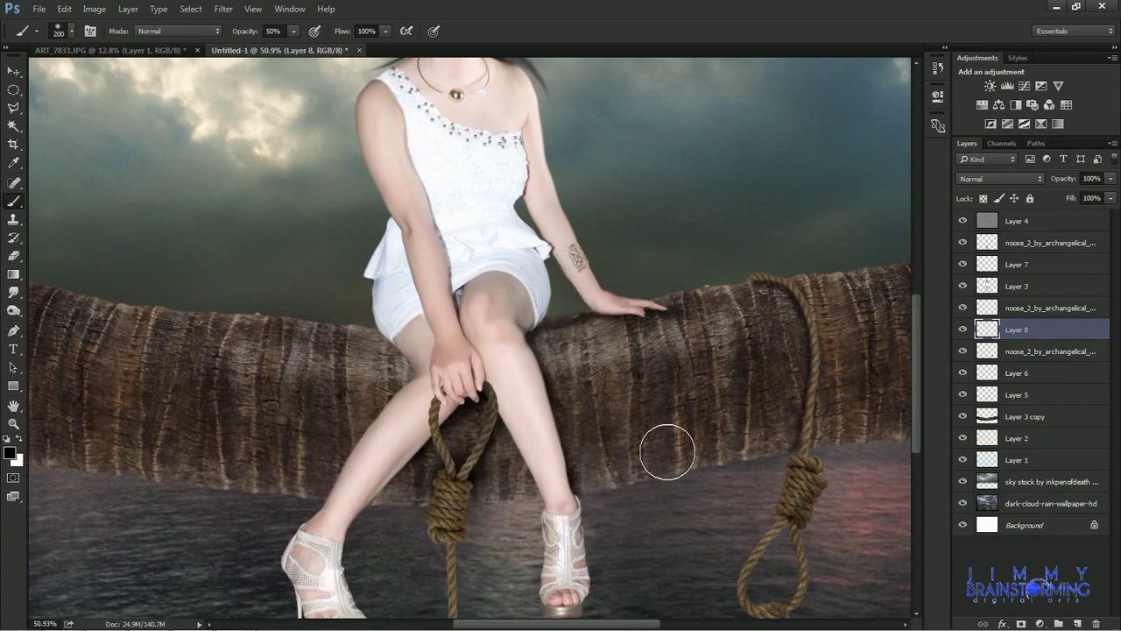
scroll(673, 433, down, 5)
Add a new top layer set to Overlay and sample a dark brown from the log.
scroll(394, 416, down, 1)
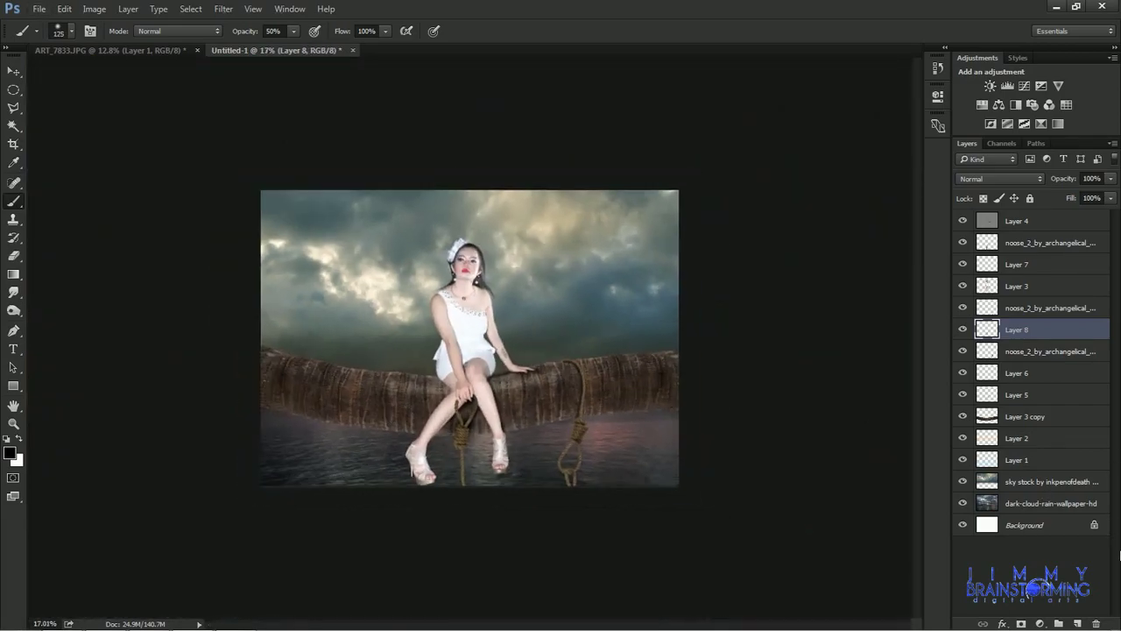
click(1077, 624)
drag(1049, 328, 1093, 217)
click(1000, 179)
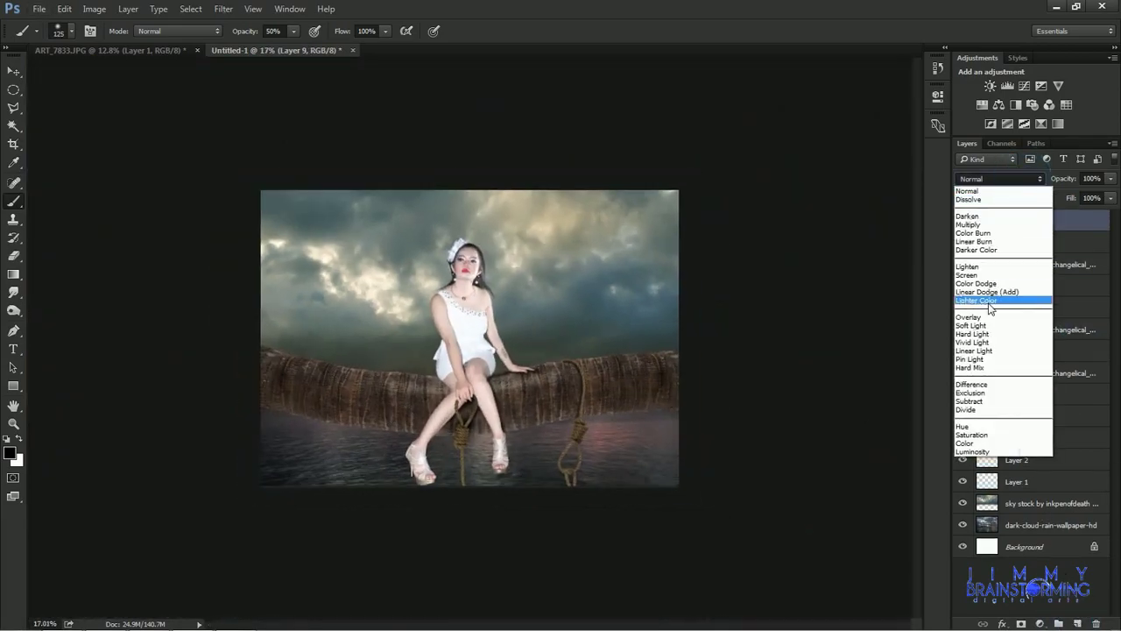
click(990, 302)
click(10, 452)
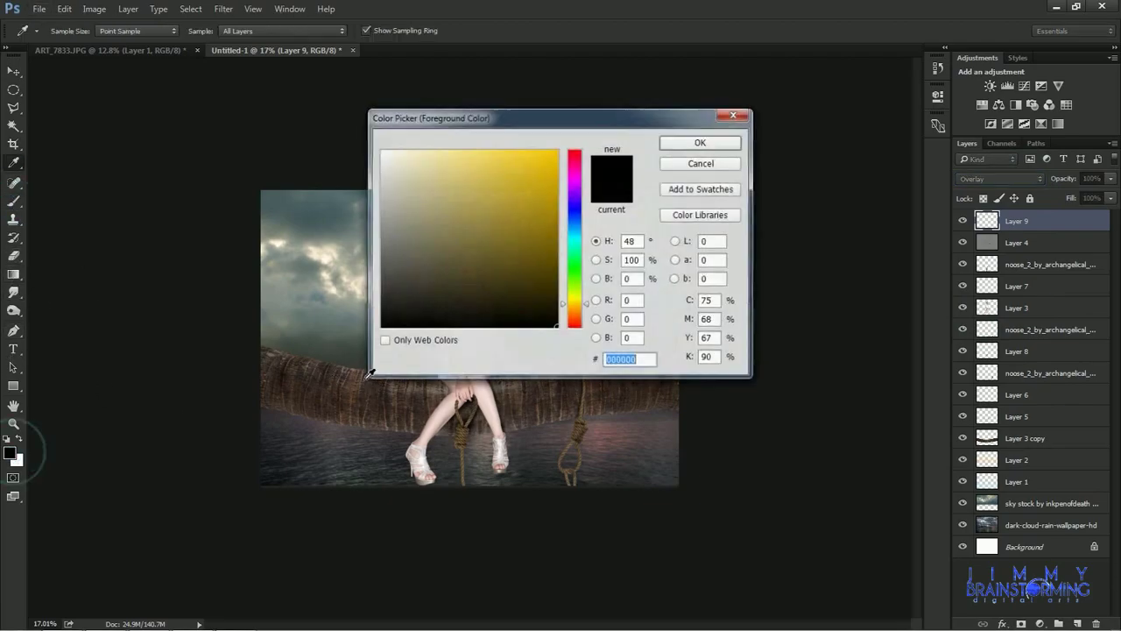
click(355, 380)
key(Return)
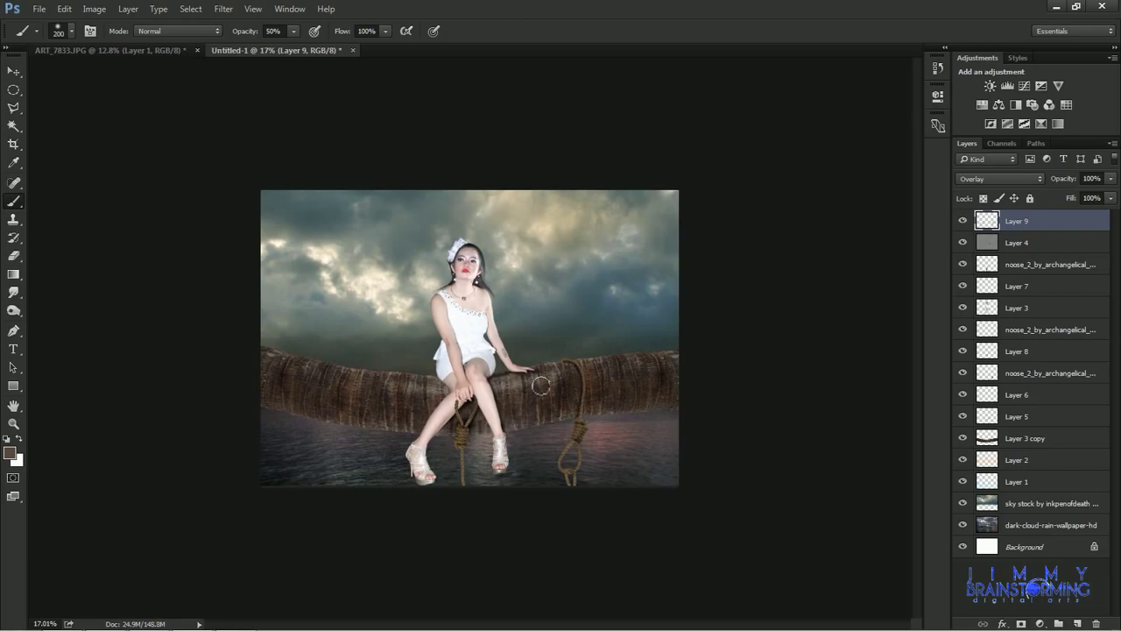
Brush a darker brown at 26% opacity along the log's lower edge.
key(ctrl+plus)
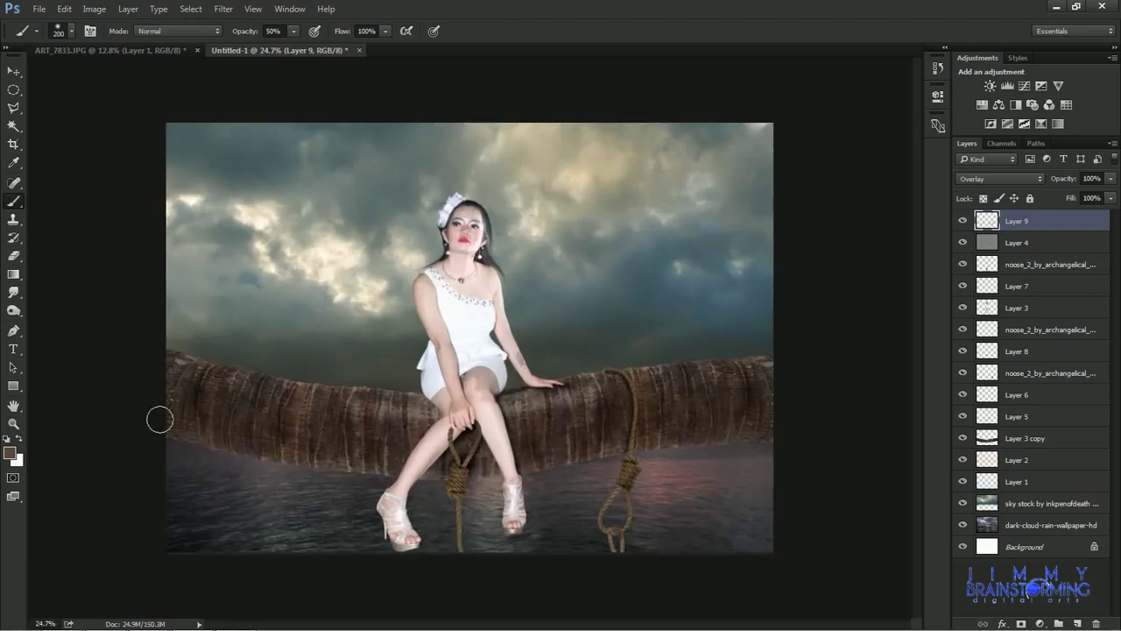
key(bracketright)
key(bracketright)
key(bracketright)
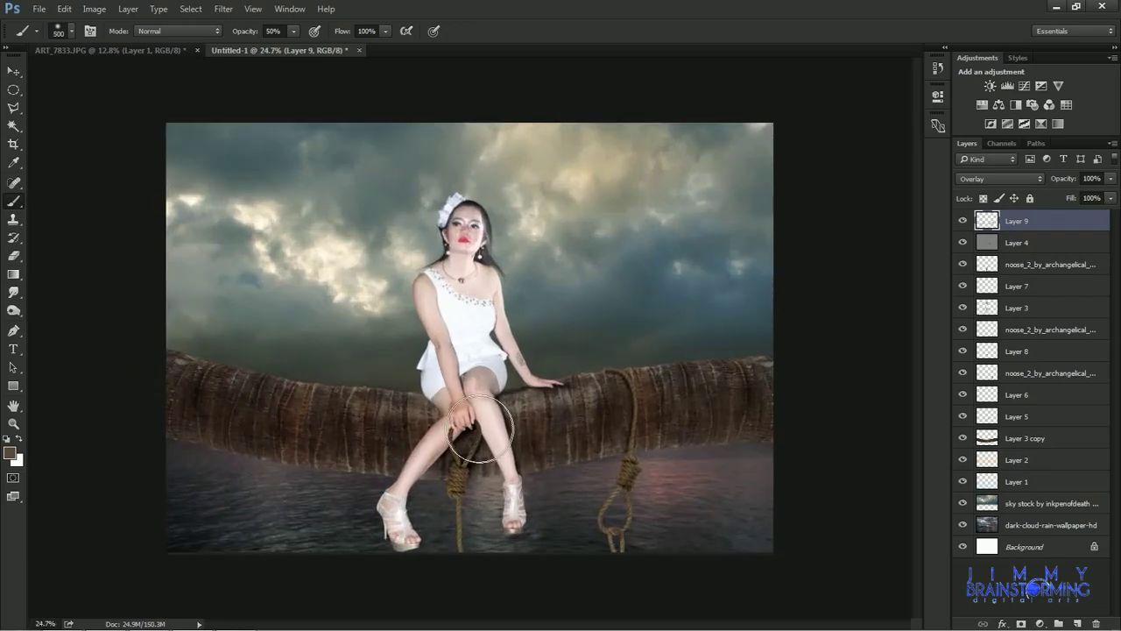
click(13, 257)
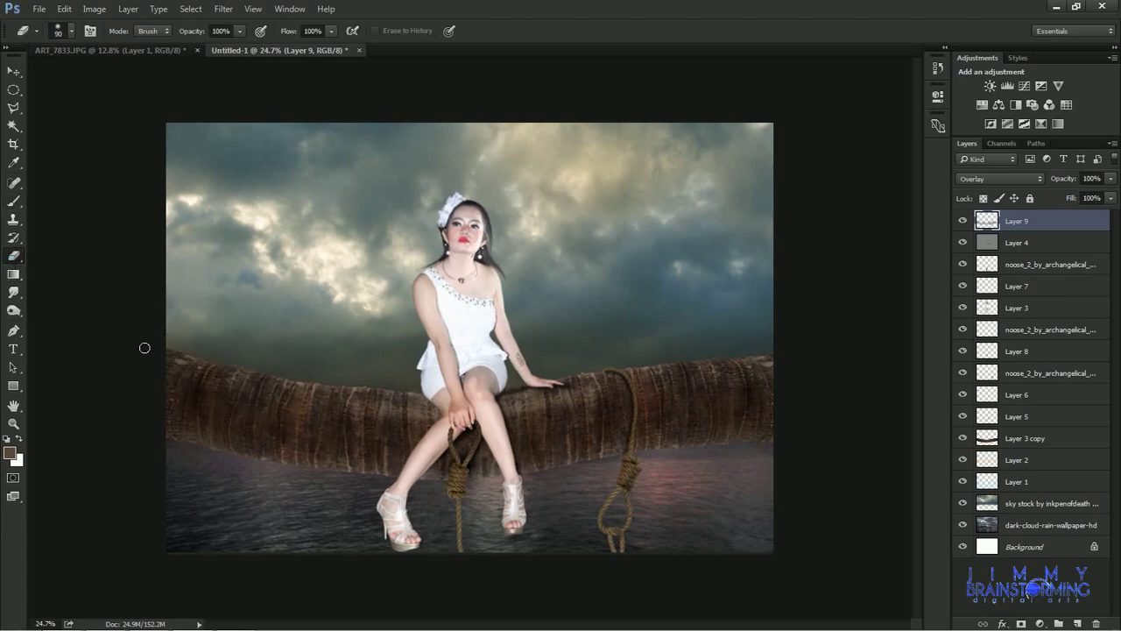
click(238, 32)
click(13, 200)
click(10, 453)
click(700, 143)
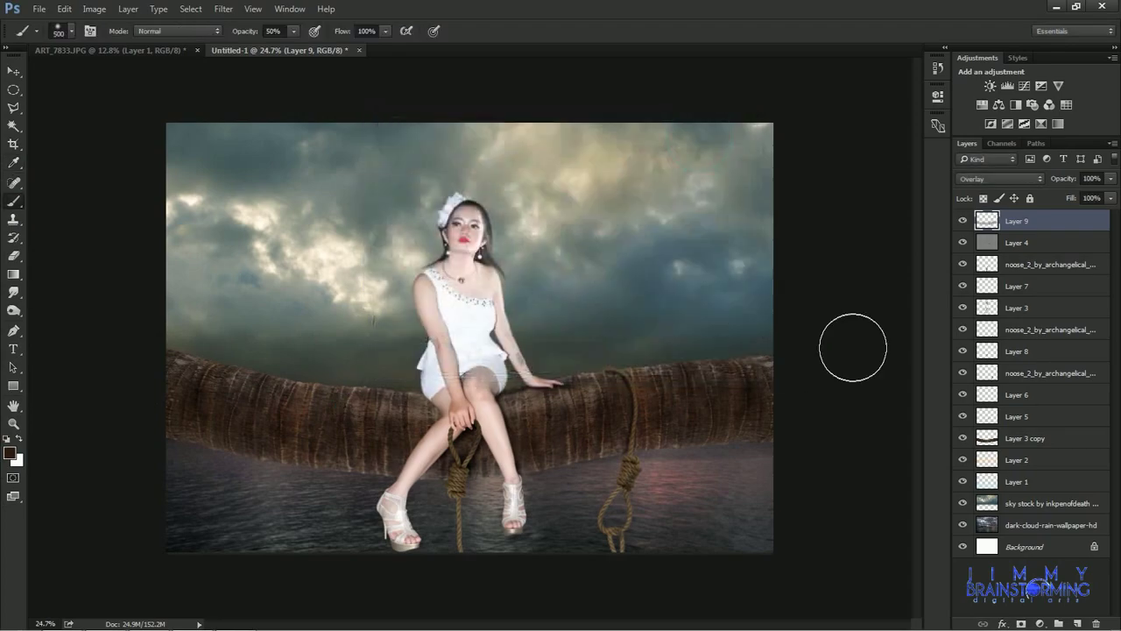
drag(293, 32, 276, 45)
key(bracketleft)
key(bracketleft)
key(bracketleft)
drag(776, 430, 179, 420)
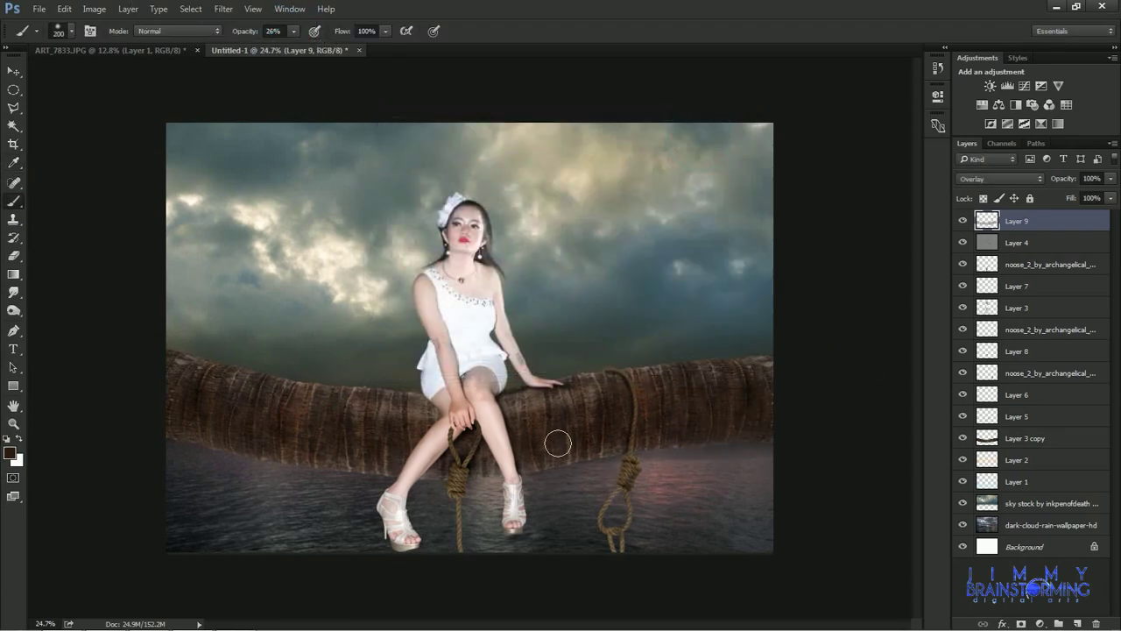
click(13, 256)
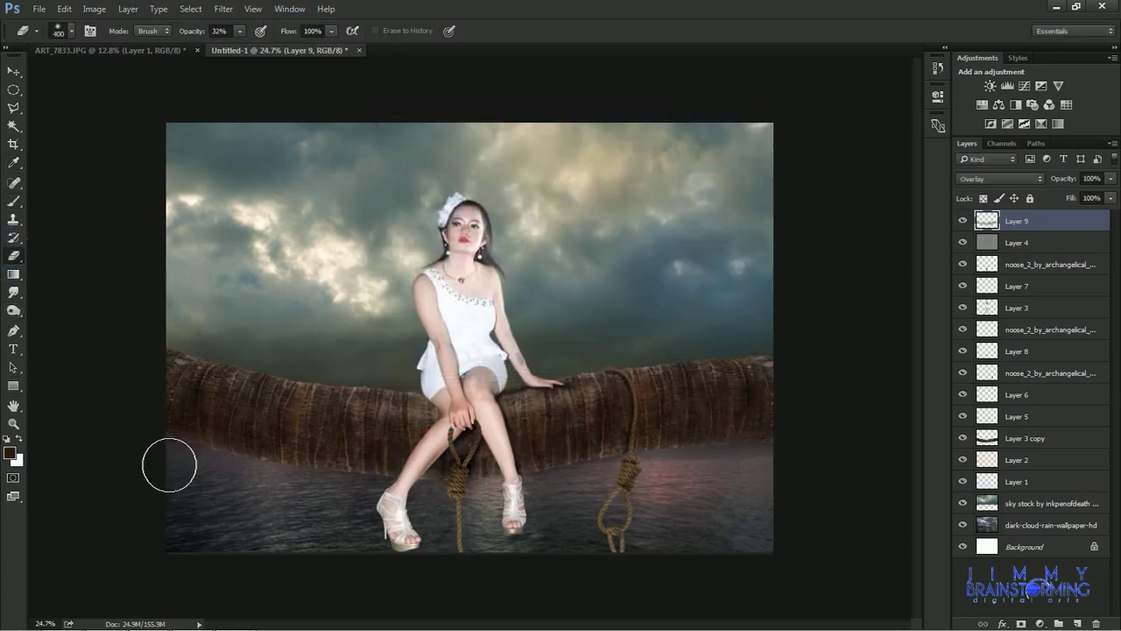
scroll(167, 463, down, 2)
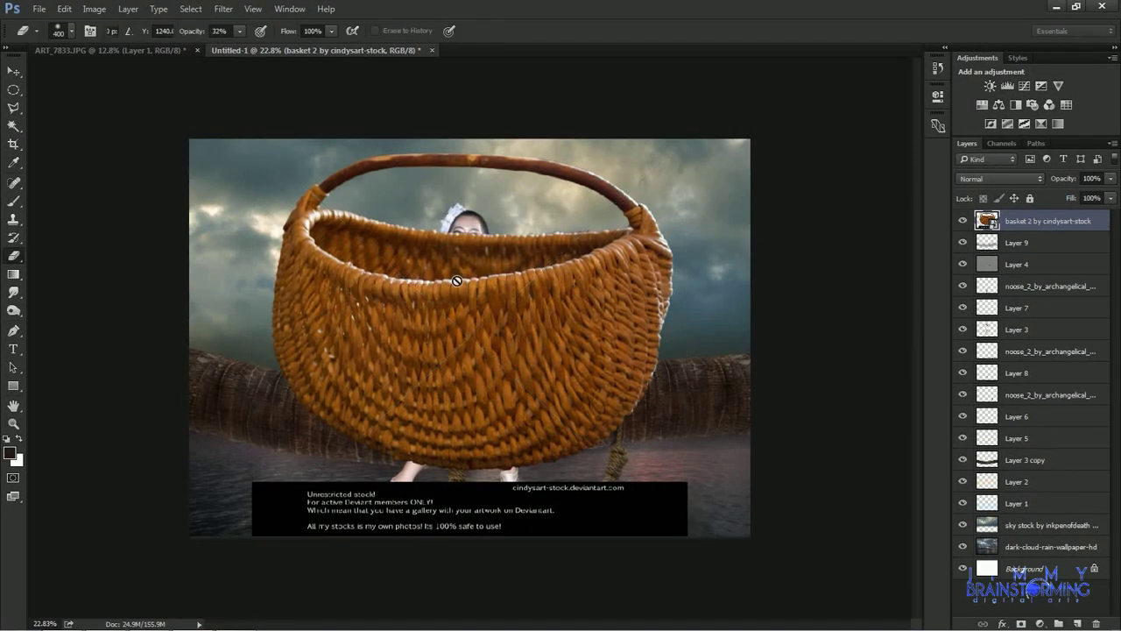
Place the wicker basket image and delete its stock notice text box.
click(13, 90)
drag(692, 537, 189, 468)
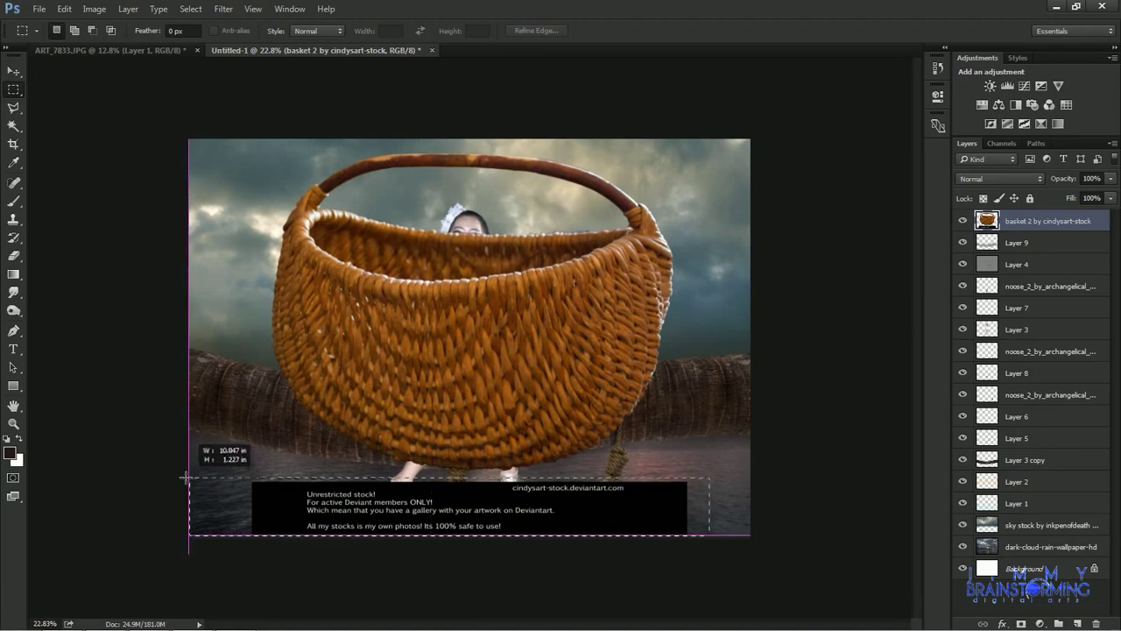
key(Delete)
click(13, 71)
Scale the basket to about half size and move it onto the log left of the woman.
key(ctrl+t)
mouse_move(680, 136)
mouse_down()
mouse_move(553, 233)
mouse_move(438, 272)
mouse_up()
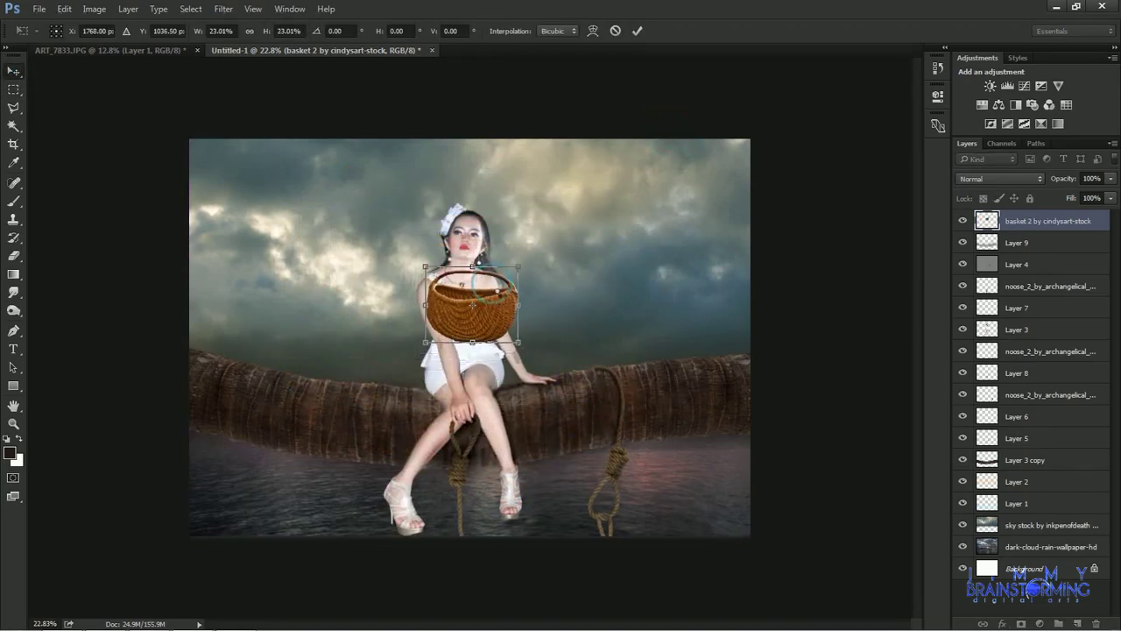
key(Return)
mouse_move(388, 311)
mouse_down()
mouse_move(406, 349)
mouse_move(393, 360)
mouse_move(445, 438)
mouse_move(426, 442)
mouse_up()
scroll(406, 349, up, 4)
scroll(394, 377, up, 5)
mouse_move(442, 486)
mouse_down()
mouse_move(457, 517)
mouse_move(446, 508)
mouse_up()
Nudge the basket down onto the log and paint a soft shadow beneath it on a new layer.
key(Return)
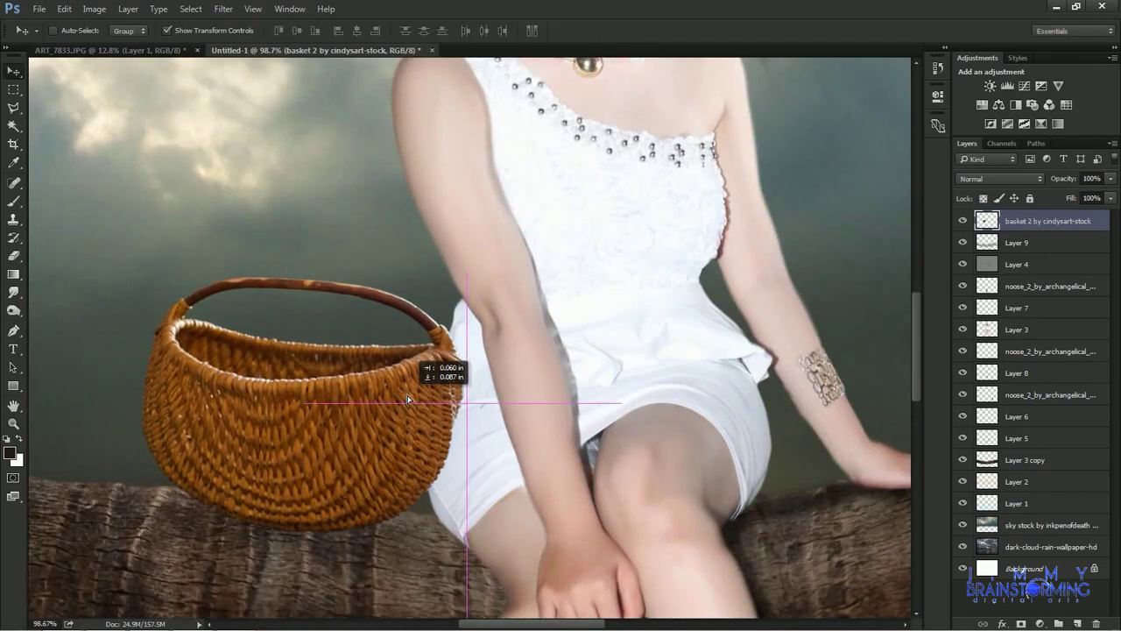
drag(351, 458, 359, 470)
click(15, 202)
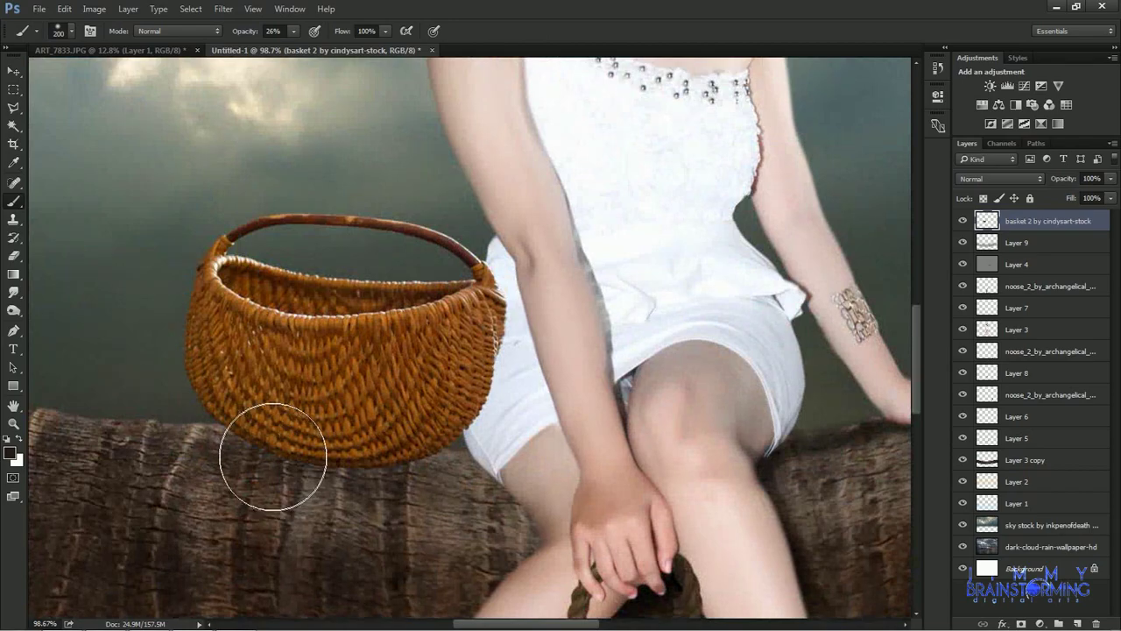
key(ctrl+shift+alt+n)
mouse_move(182, 436)
mouse_down()
mouse_move(438, 470)
mouse_move(478, 455)
mouse_up()
On another new layer below the basket, shade its right edge and the dress beneath it.
key(bracketleft)
key(bracketleft)
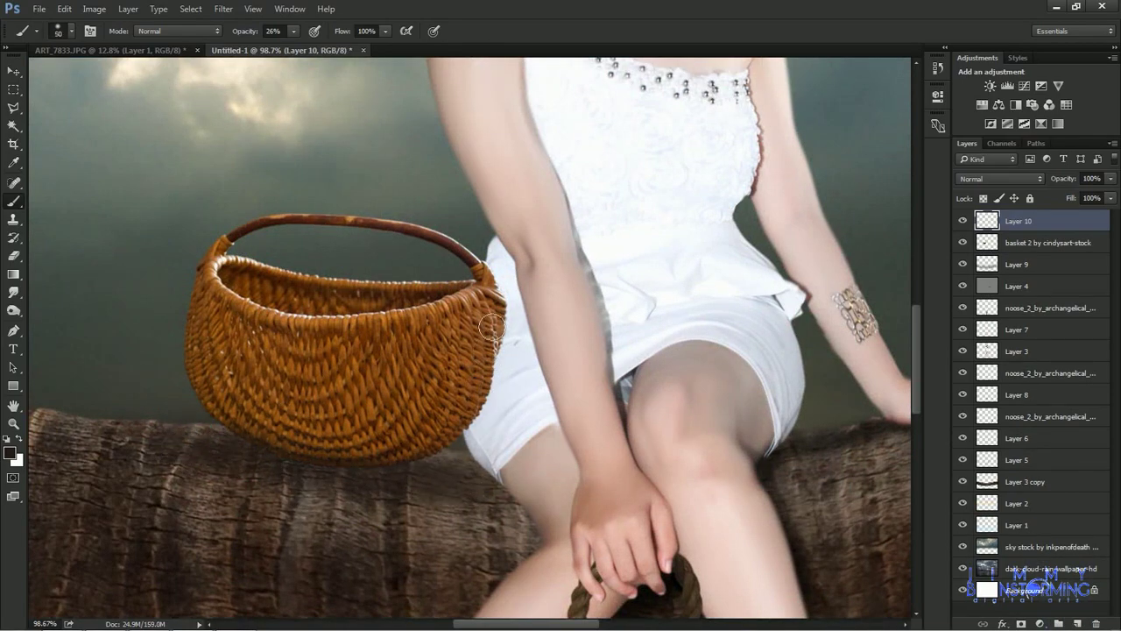
key(ctrl+shift+alt+n)
drag(1034, 236, 1034, 274)
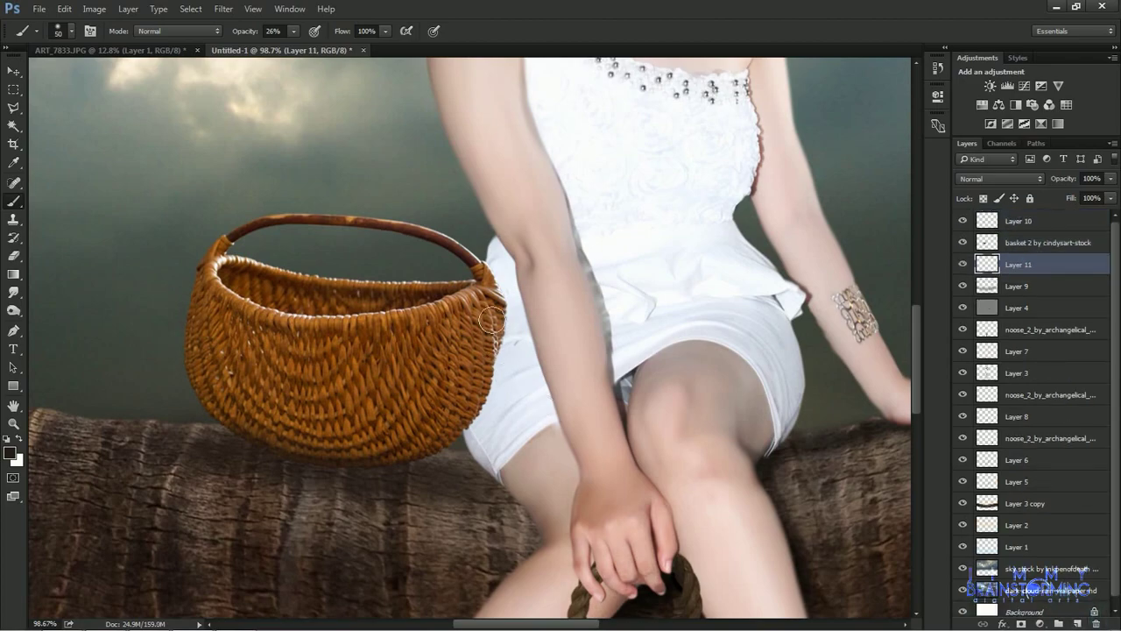
drag(501, 289, 461, 445)
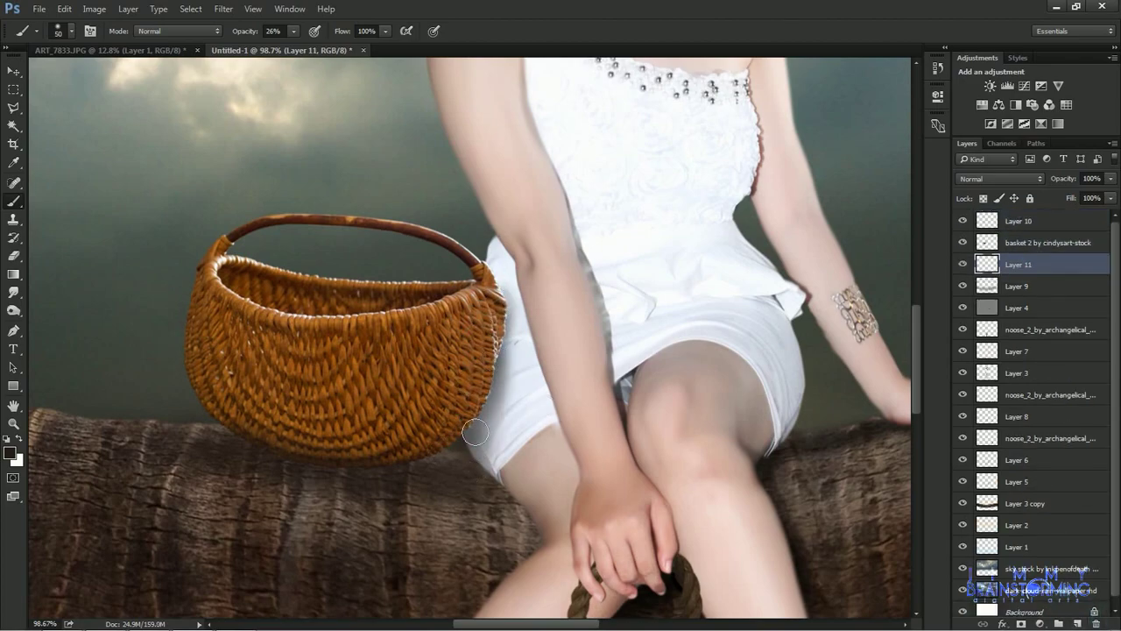
key(e)
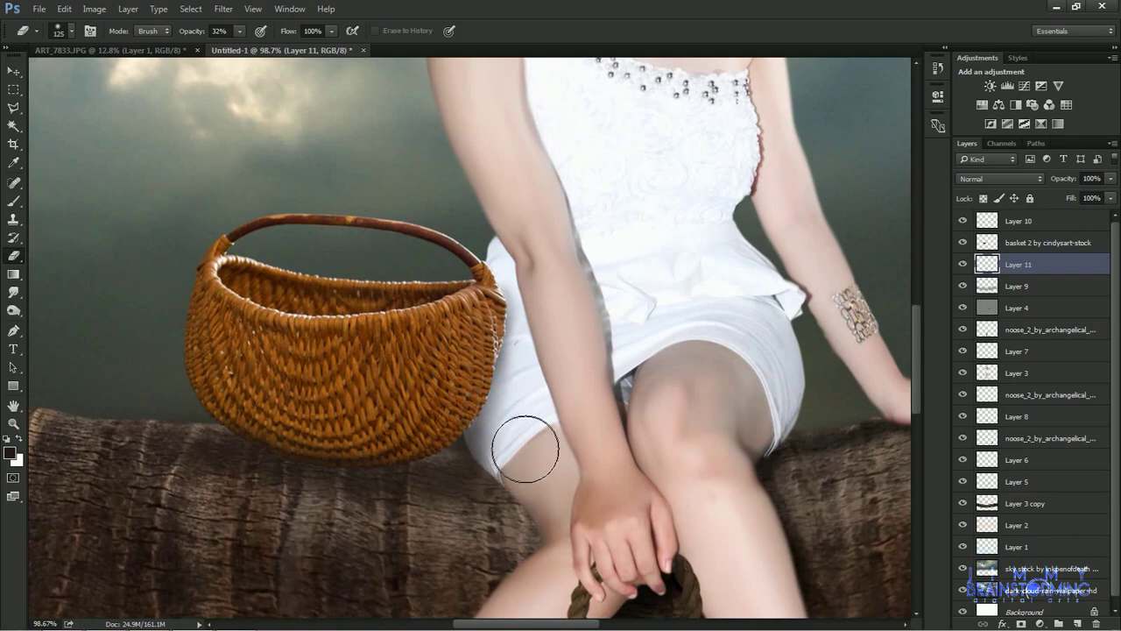
key(b)
key(bracketright)
key(bracketright)
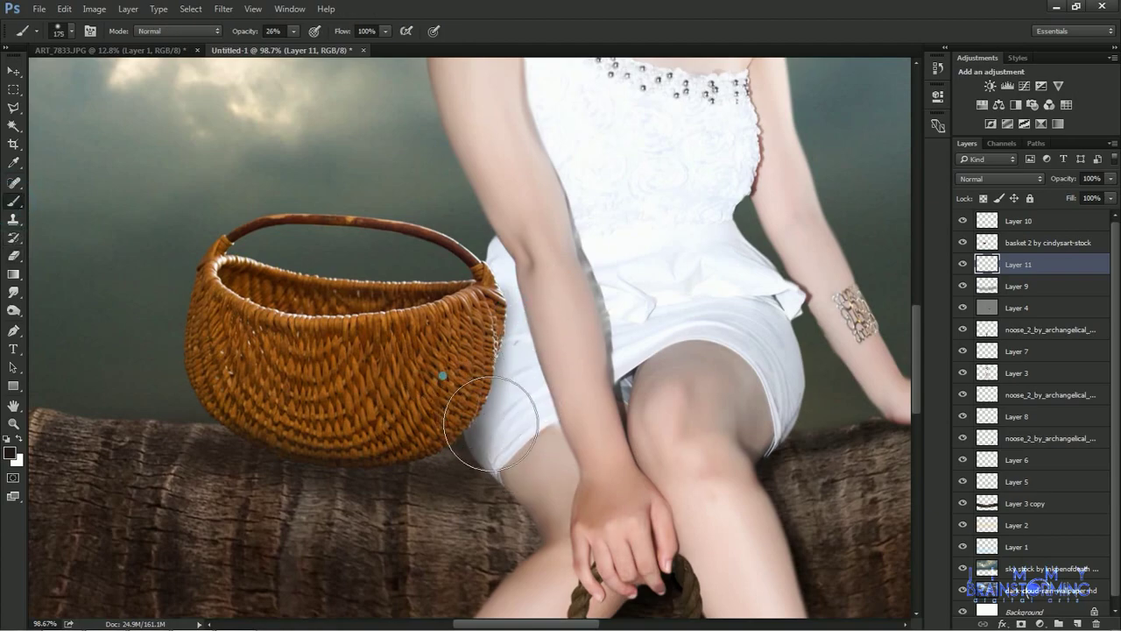
drag(476, 377, 463, 445)
Erase excess shading and lower the shading layer's opacity to about 70%.
key(e)
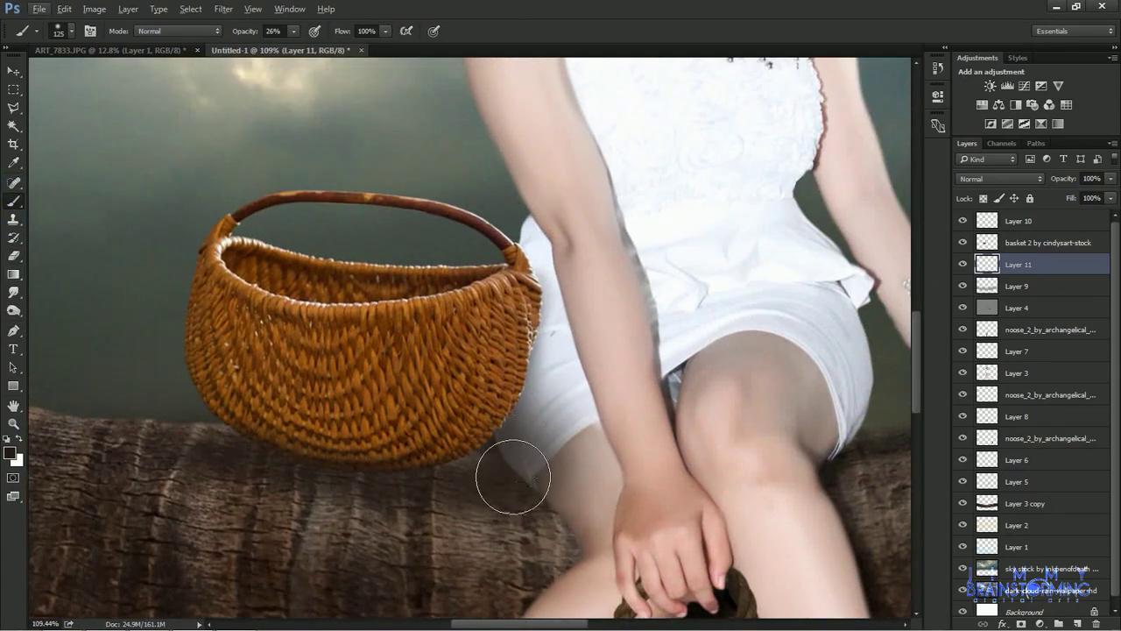
key(bracketleft)
alt+scroll(586, 435, down, 3)
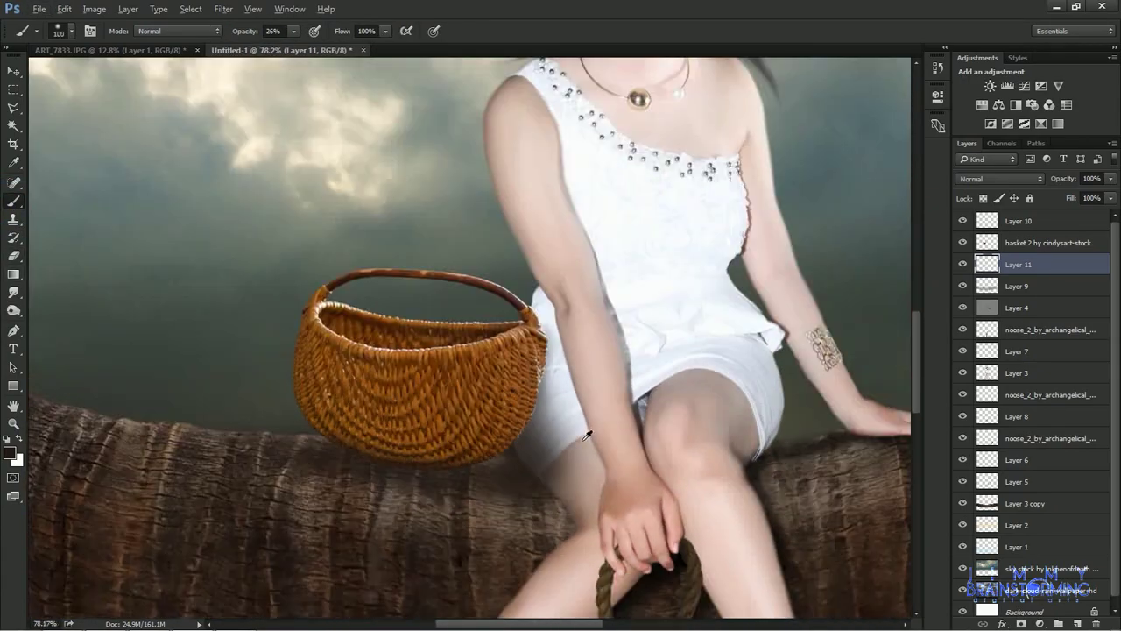
alt+scroll(311, 437, down, 3)
key(e)
click(1110, 178)
drag(1109, 196, 1090, 200)
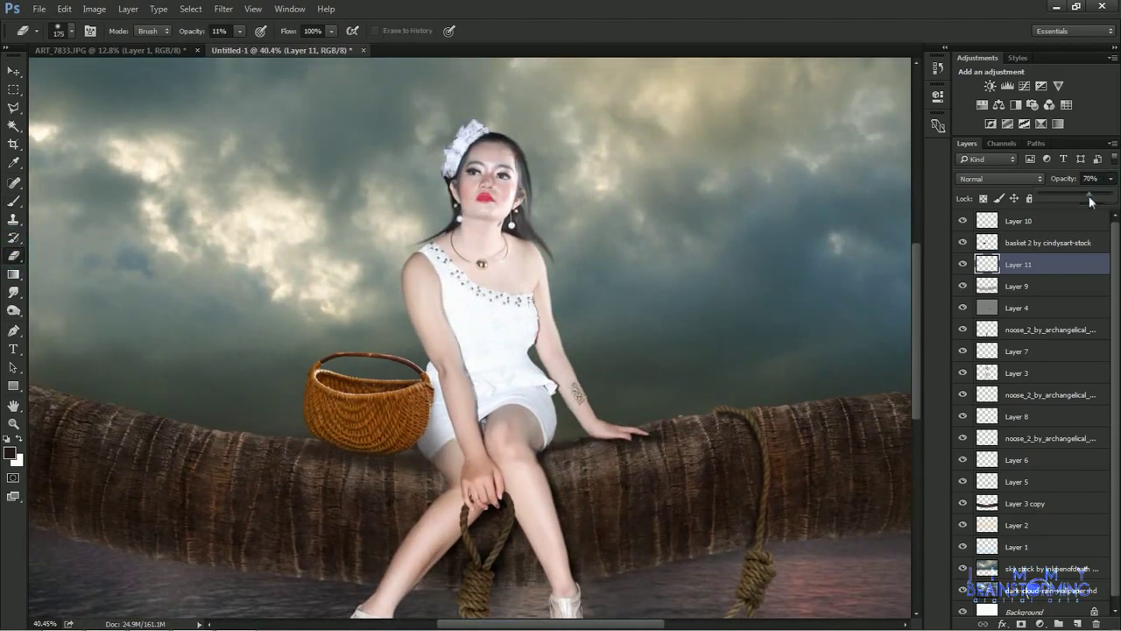
alt+scroll(772, 315, down, 2)
alt+scroll(771, 315, up, 3)
alt+scroll(827, 477, up, 1)
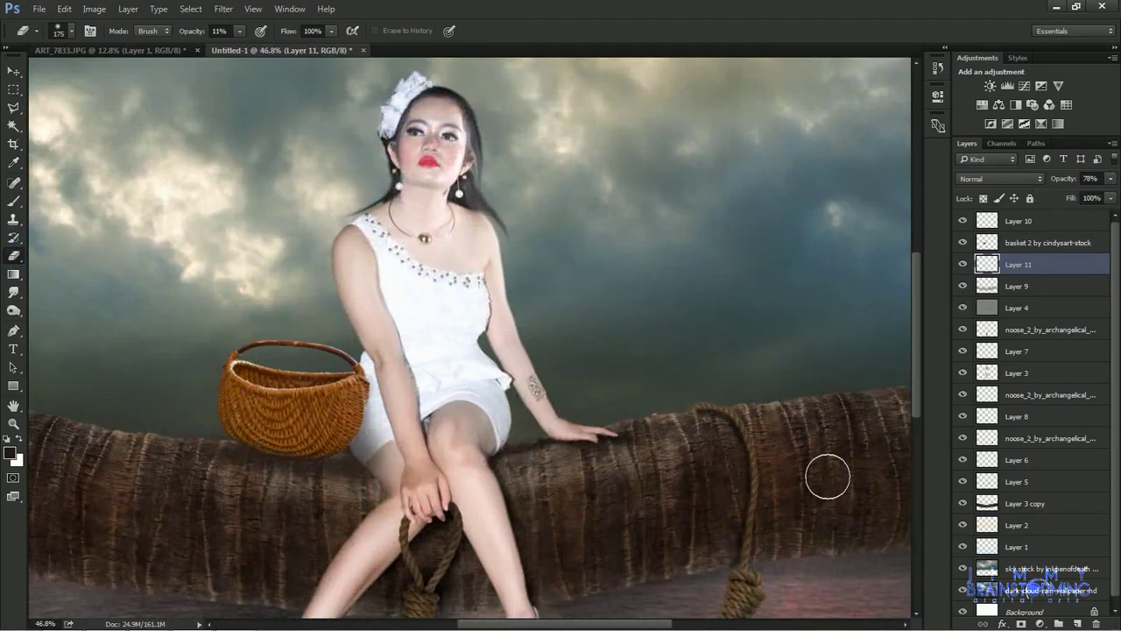
key(b)
alt+scroll(271, 411, up, 1)
click(1043, 221)
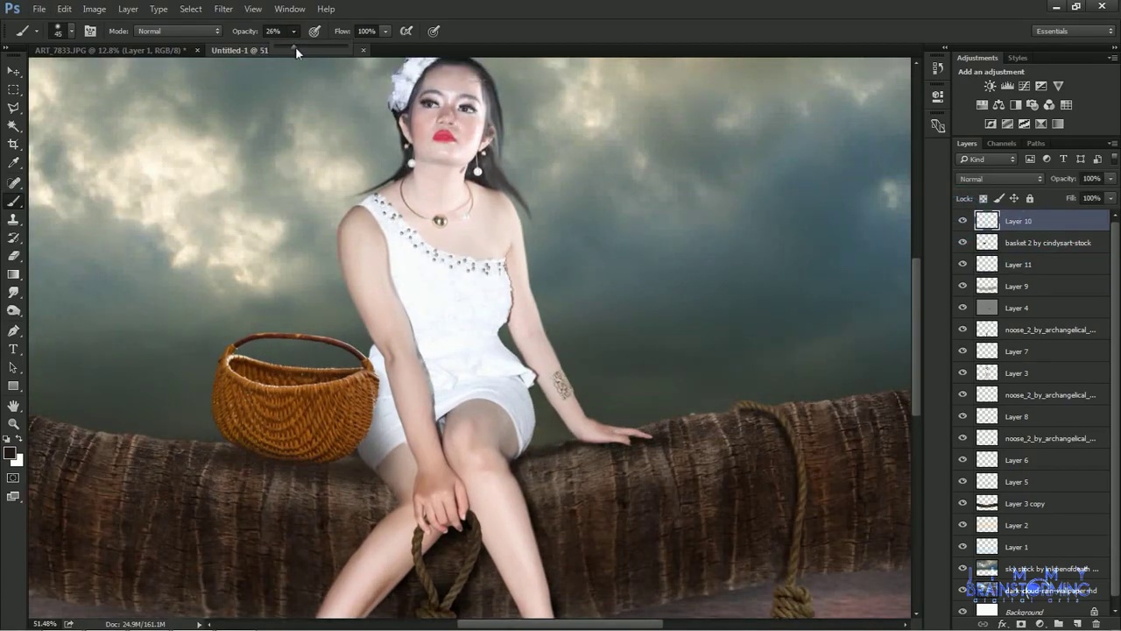
Set the brush to 60% opacity and black 000000, try a shadow stroke under the basket, then undo it.
key(6)
key(6)
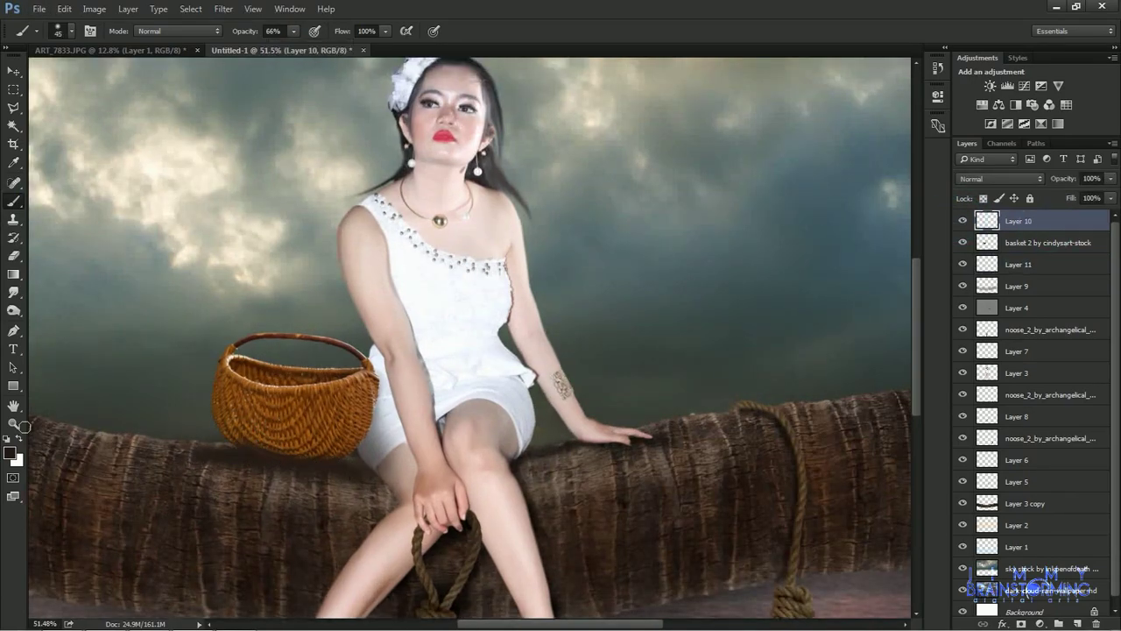
click(11, 452)
text(000000)
click(703, 142)
key(bracketright)
key(bracketright)
key(bracketright)
drag(188, 438, 351, 477)
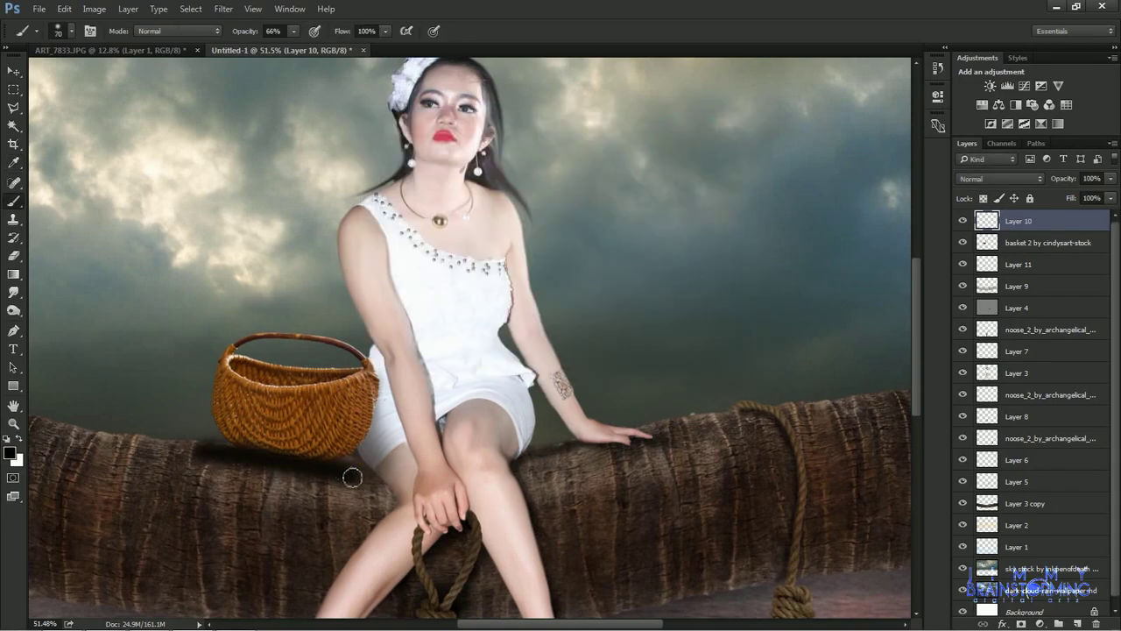
key(ctrl+z)
Switch to the Eraser and check its opacity setting, leaving it unchanged.
scroll(301, 462, up, 3)
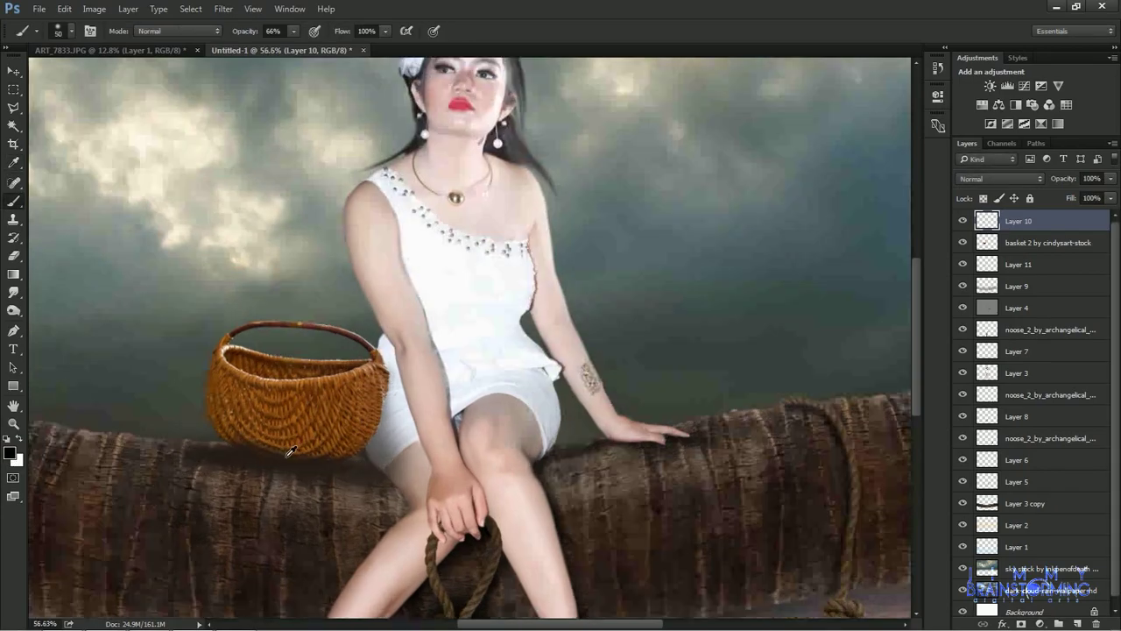
key(alt+bracketleft)
key(e)
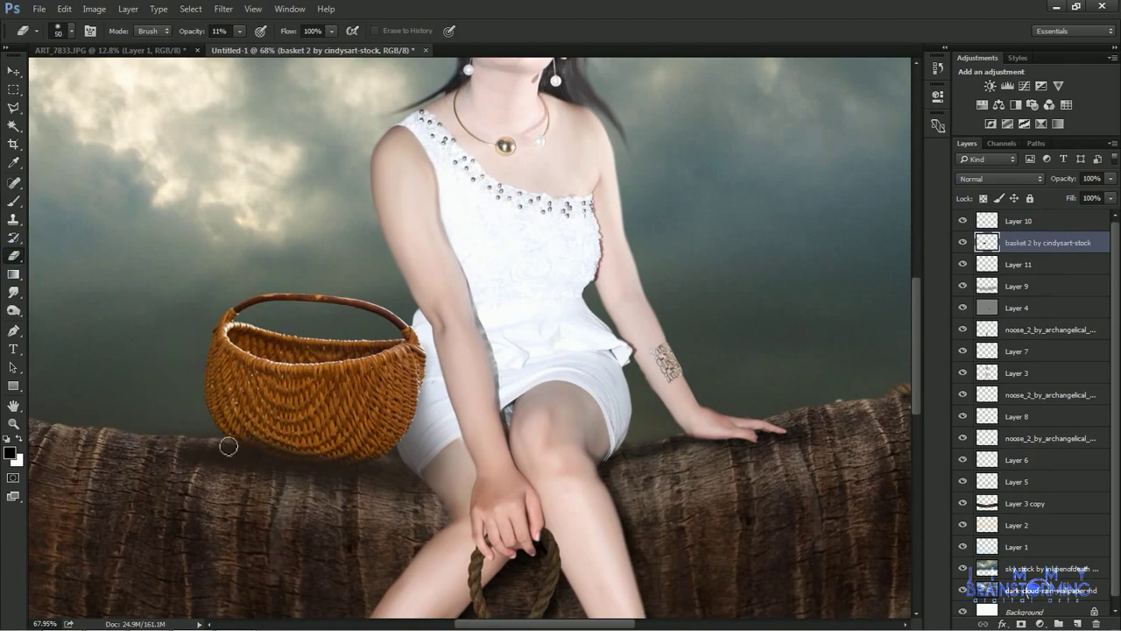
click(240, 30)
click(232, 460)
scroll(335, 487, up, 3)
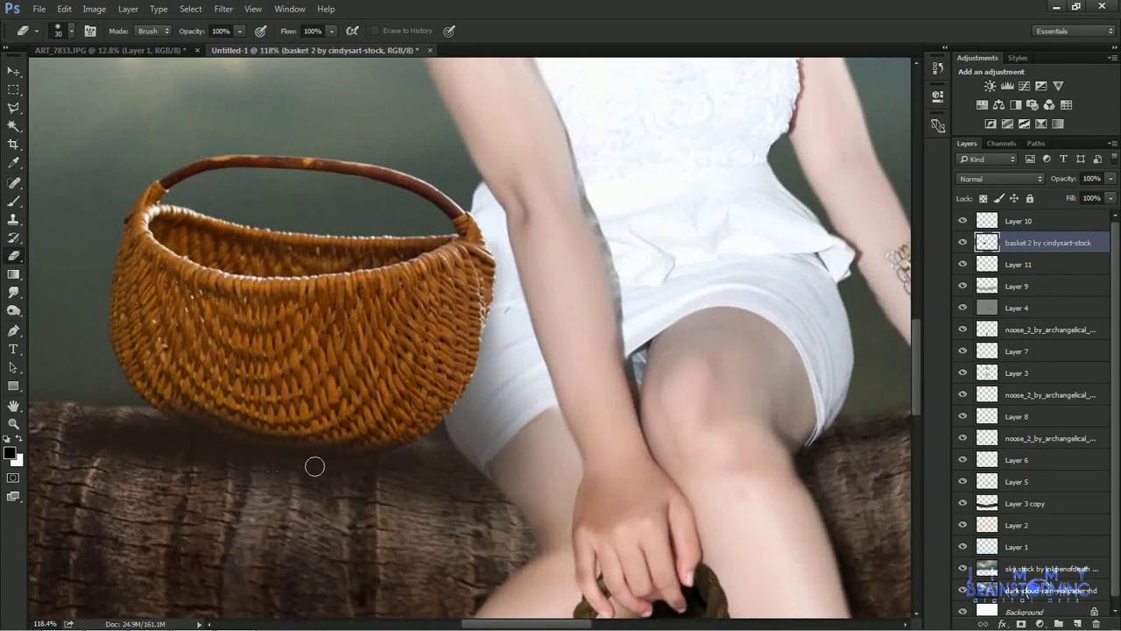
scroll(334, 469, down, 4)
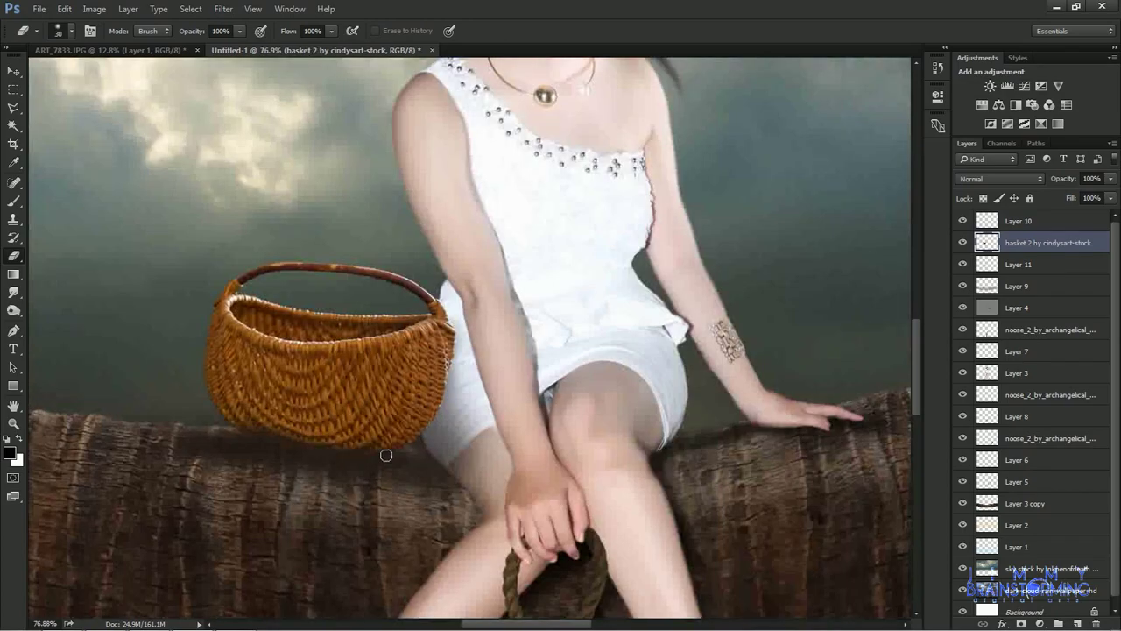
scroll(385, 456, down, 4)
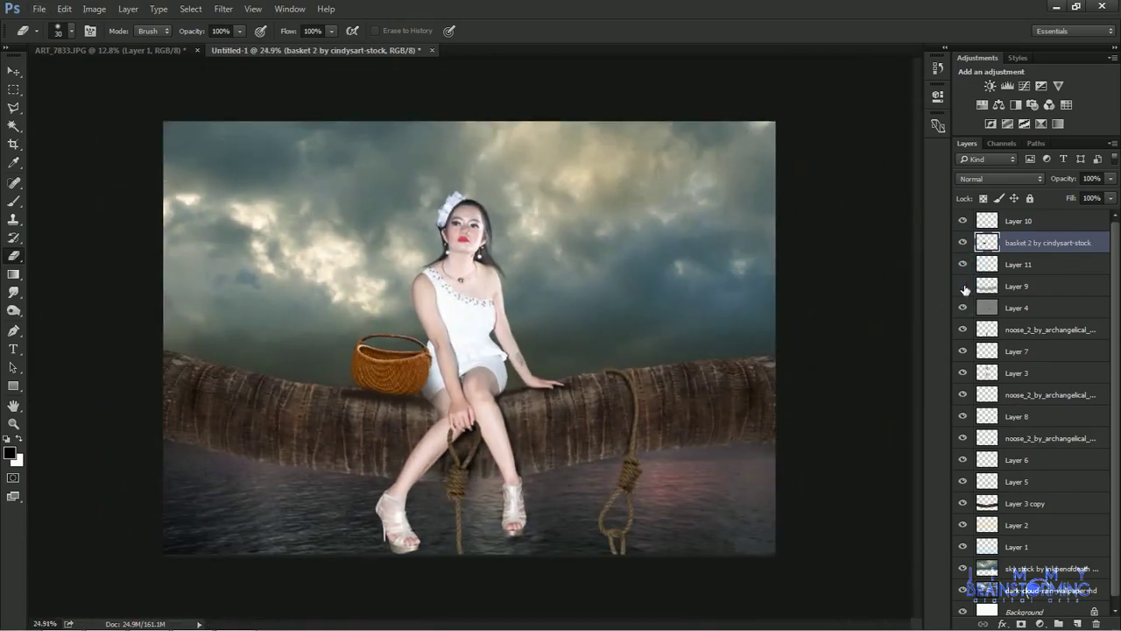
Add a new empty Layer 12 above Layer 10 and zoom in on the basket with the Brush ready.
click(1021, 220)
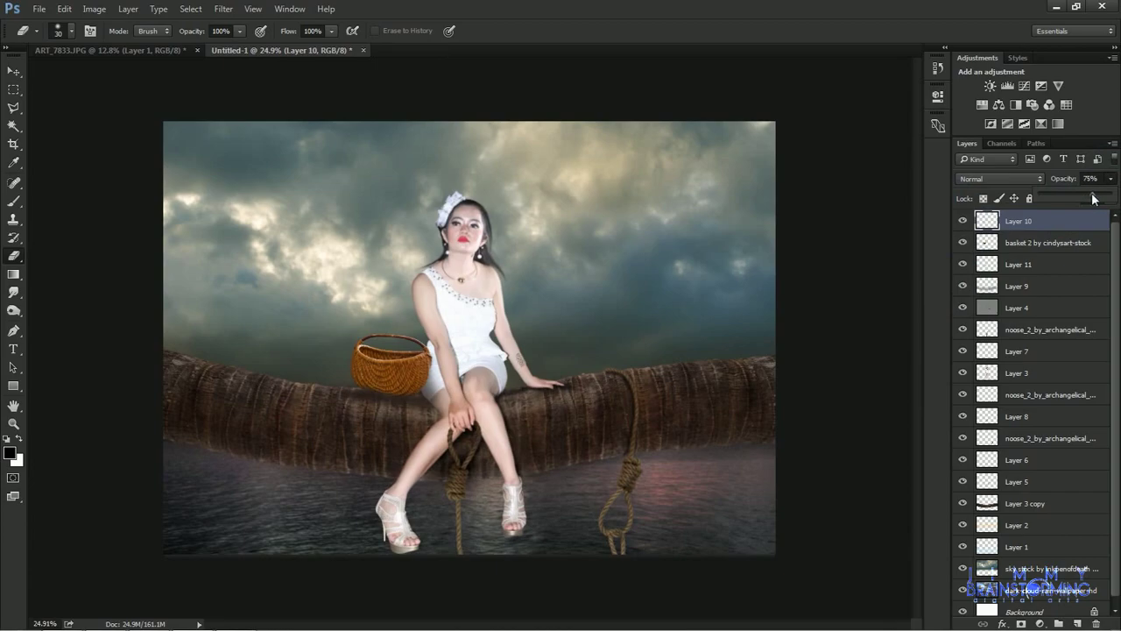
click(1078, 622)
key(b)
scroll(464, 401, up, 2)
scroll(464, 401, up, 3)
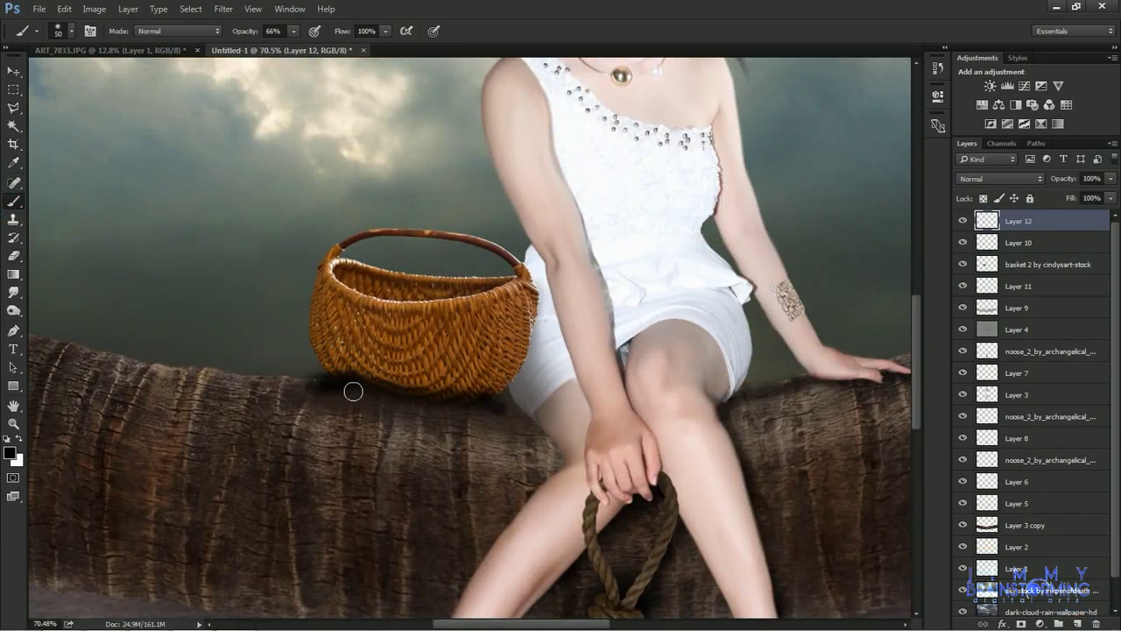
Paint a dark black shadow on the log under the basket with a soft brush.
click(11, 255)
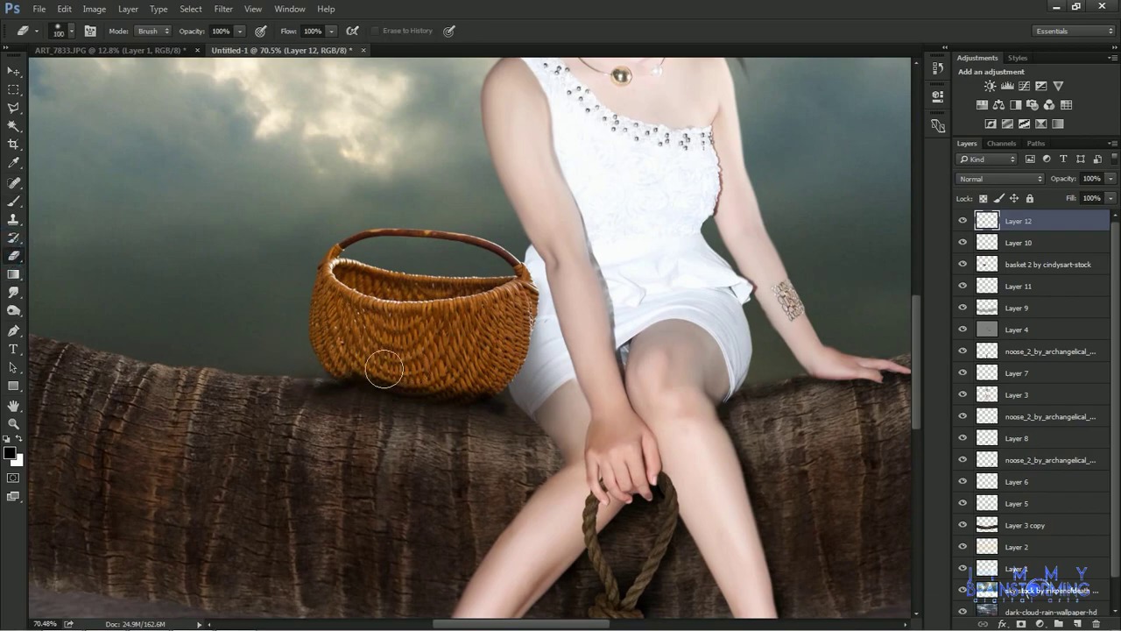
key(bracketright)
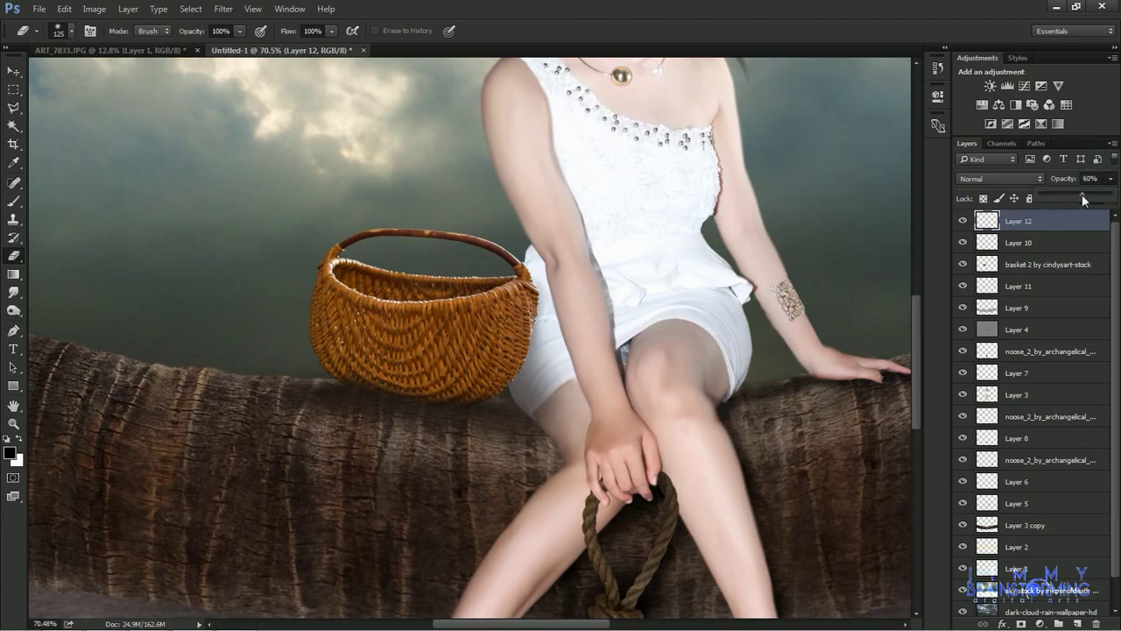
click(15, 204)
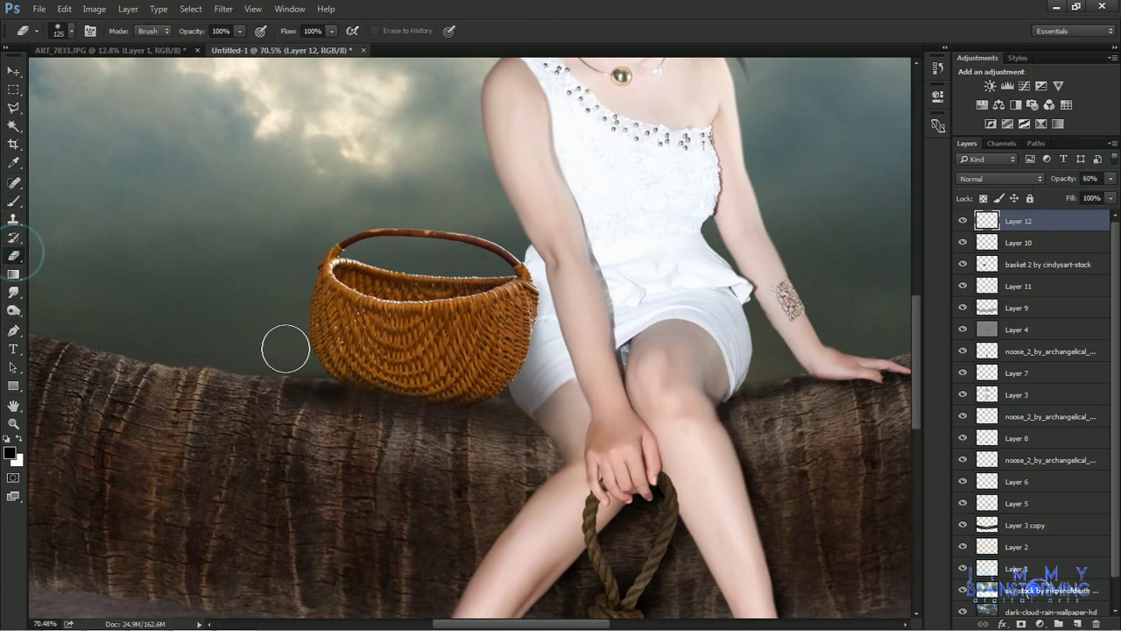
mouse_move(268, 388)
mouse_down()
mouse_move(447, 399)
mouse_move(324, 401)
mouse_up()
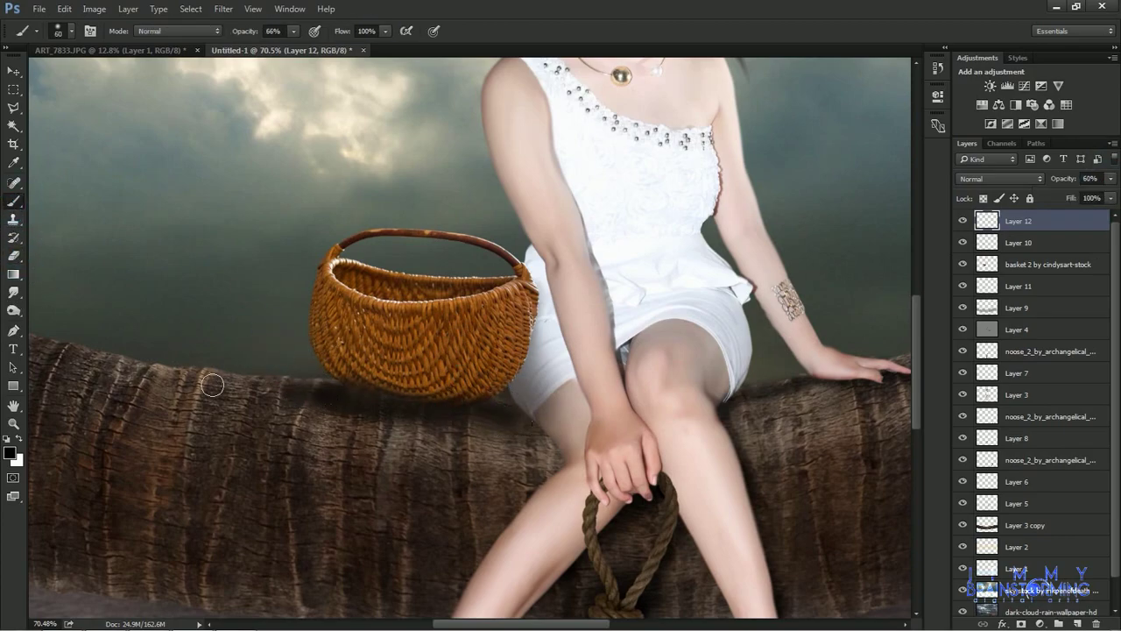
Soften the basket shadow by erasing its excess edges.
key(e)
scroll(533, 453, down, 2)
scroll(485, 381, down, 3)
scroll(484, 381, up, 5)
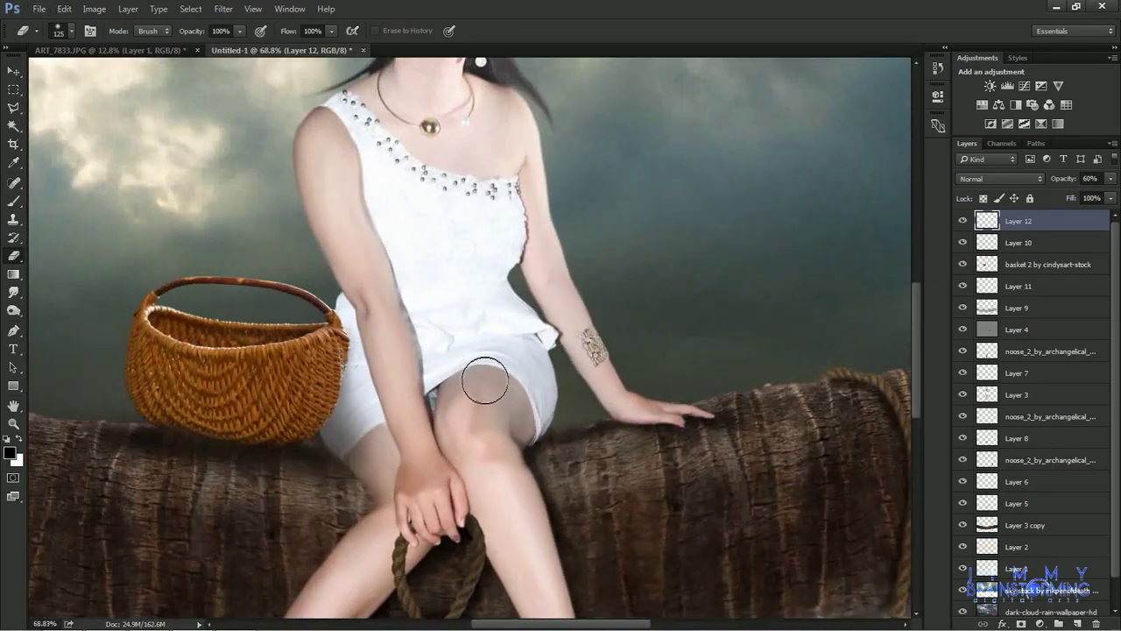
scroll(146, 400, down, 3)
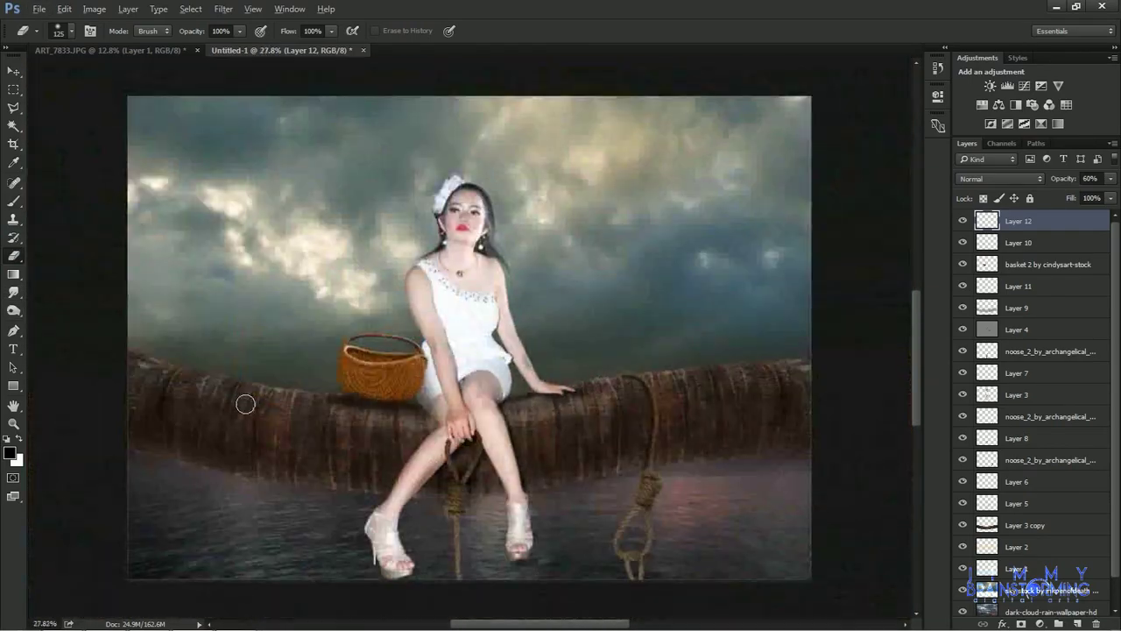
scroll(245, 401, down, 1)
scroll(368, 375, up, 4)
click(12, 202)
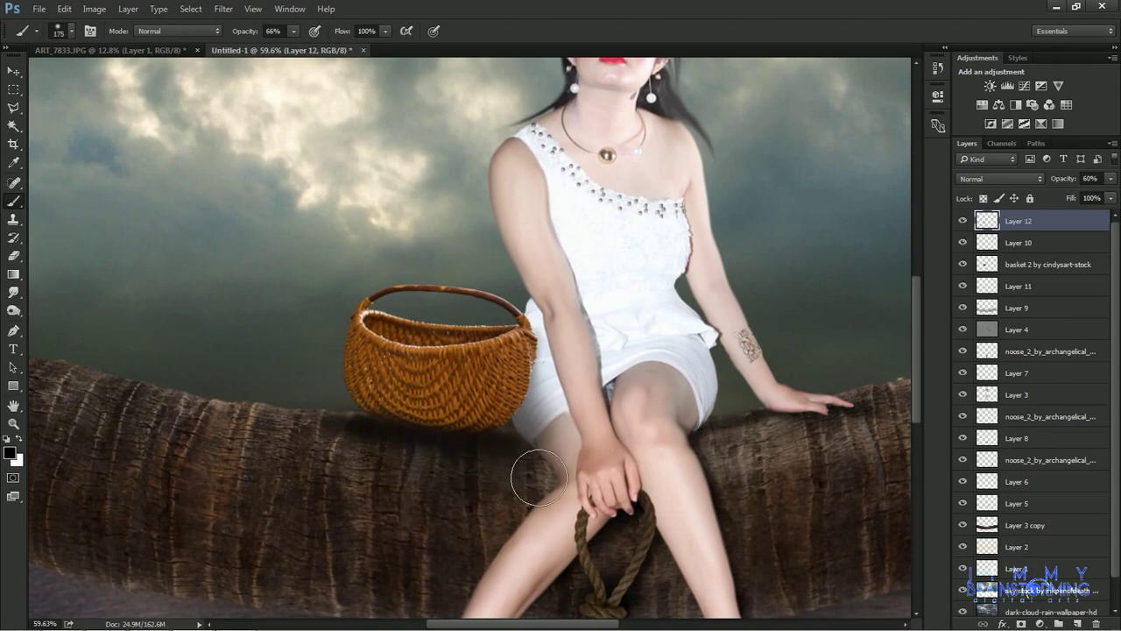
Drag the lantern photo from the source-images folder into the composite.
key(e)
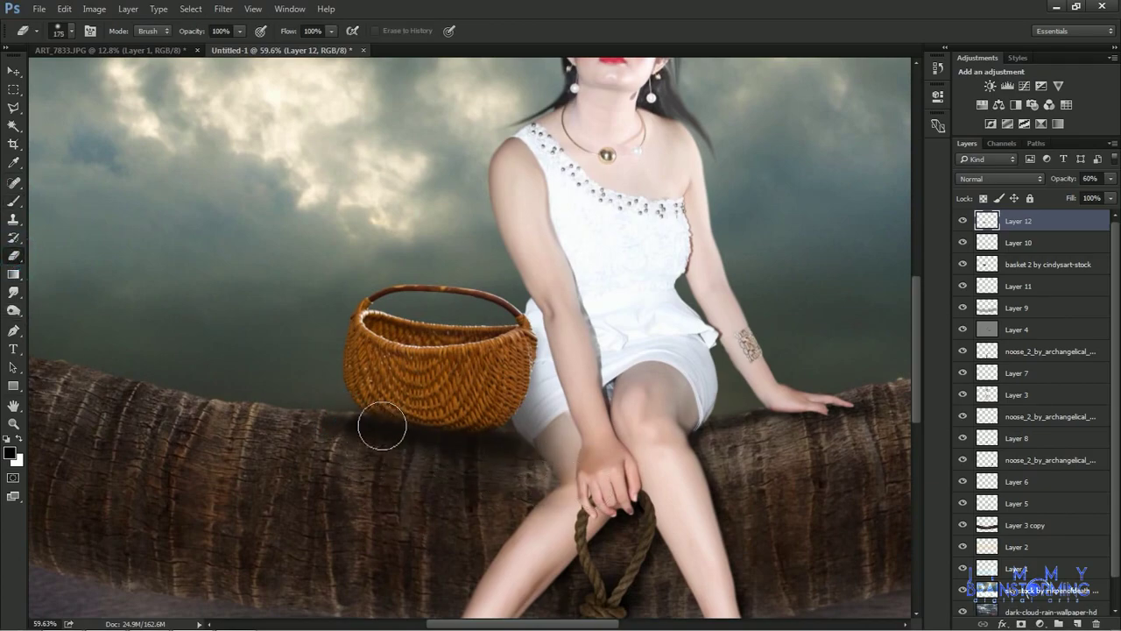
key(bracketright)
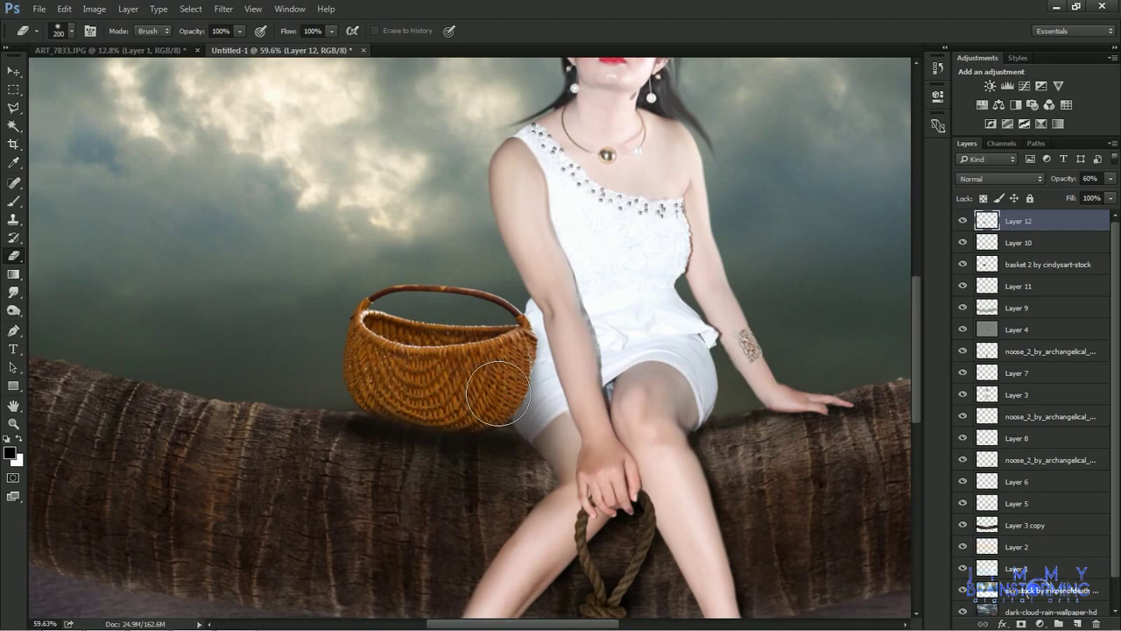
scroll(498, 393, down, 3)
click(87, 616)
drag(1013, 175, 672, 340)
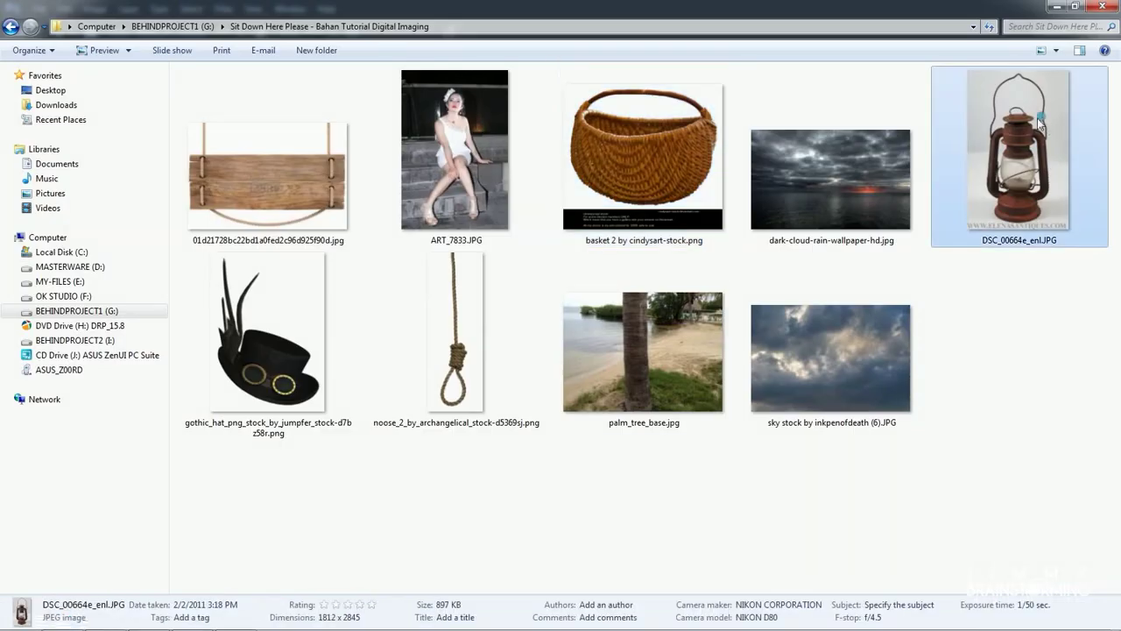
Commit the placed lantern photo and fit the document on screen.
key(v)
key(Return)
key(ctrl+0)
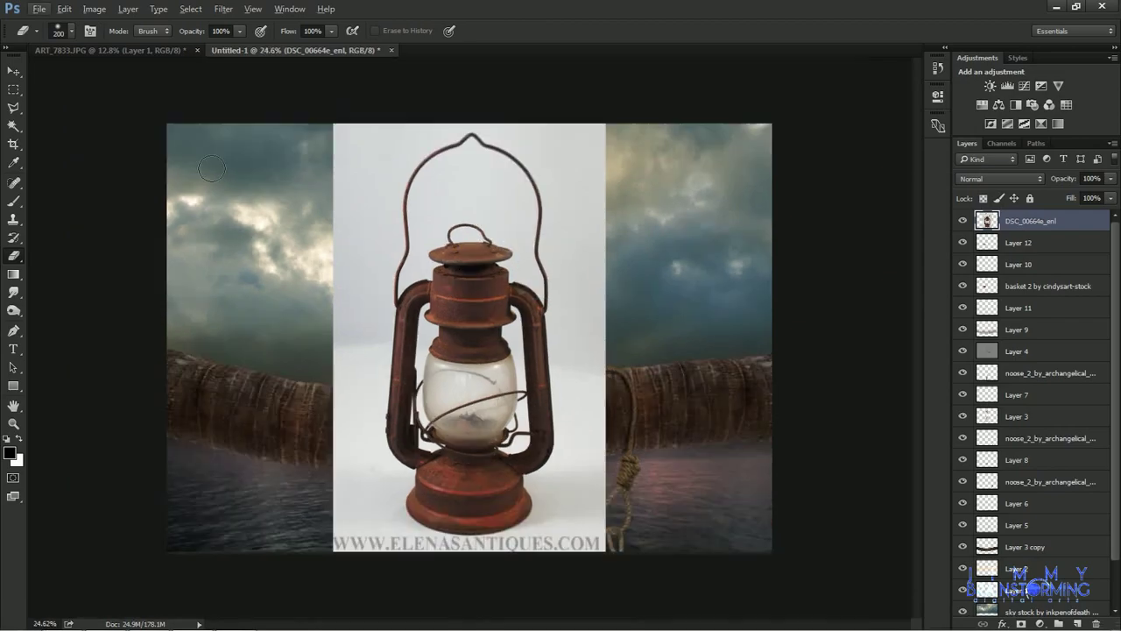
scroll(585, 150, up, 2)
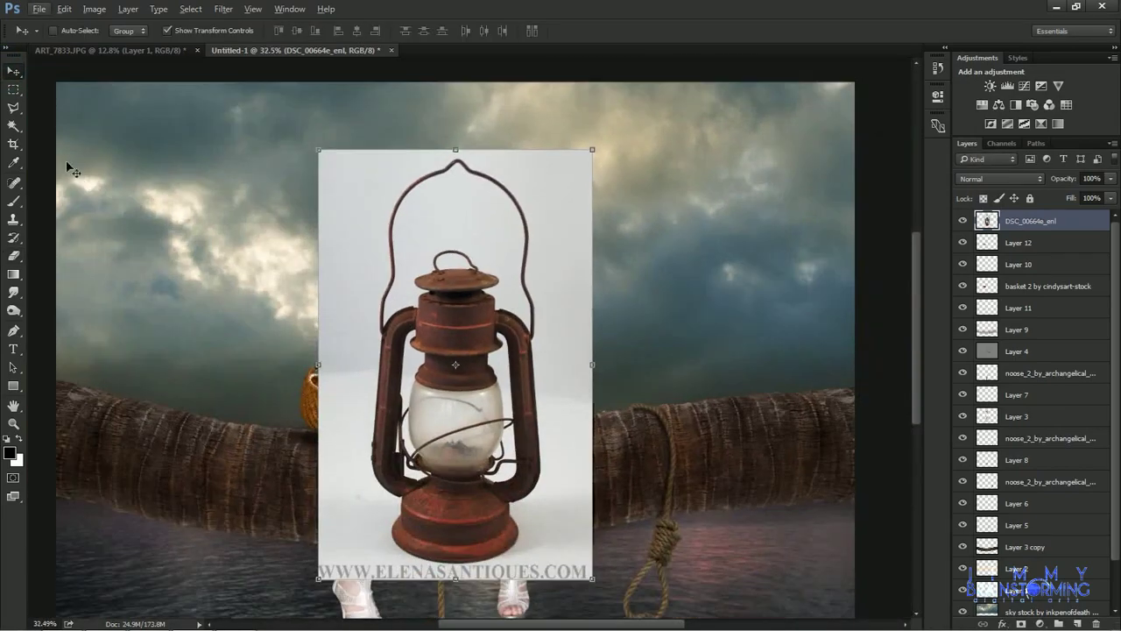
Delete the white background and the white inside the lantern handle with the Magic Wand.
key(w)
click(437, 220)
key(Delete)
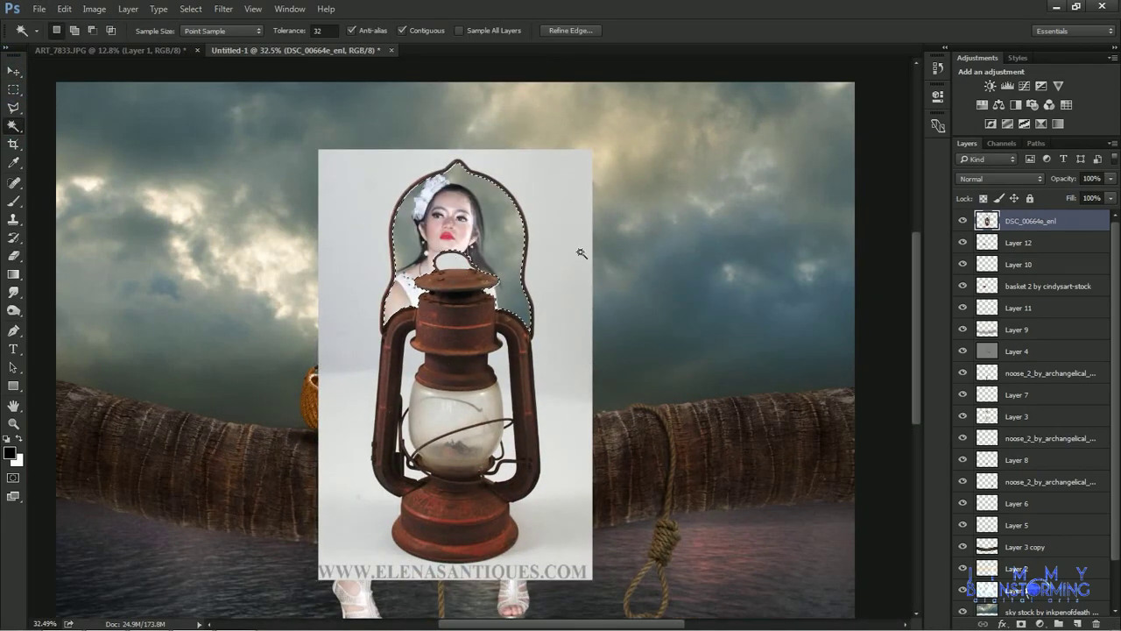
click(581, 251)
key(Delete)
scroll(424, 418, up, 2)
scroll(424, 419, up, 2)
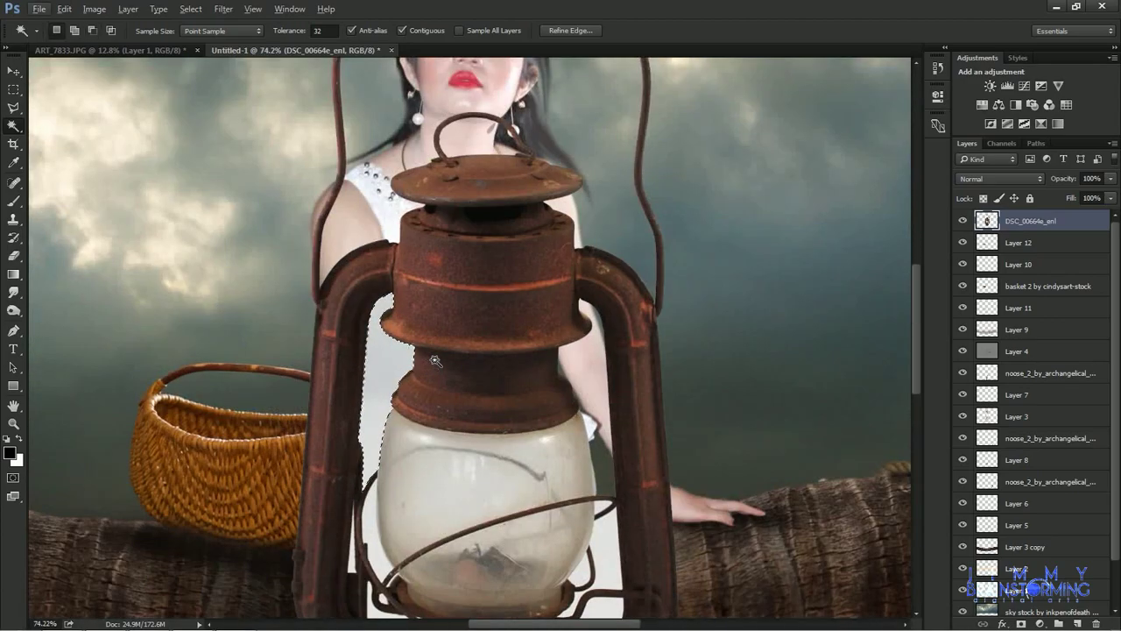
scroll(424, 418, up, 1)
Delete the leftover white patches around and below the lantern glass.
click(570, 497)
key(Delete)
click(595, 428)
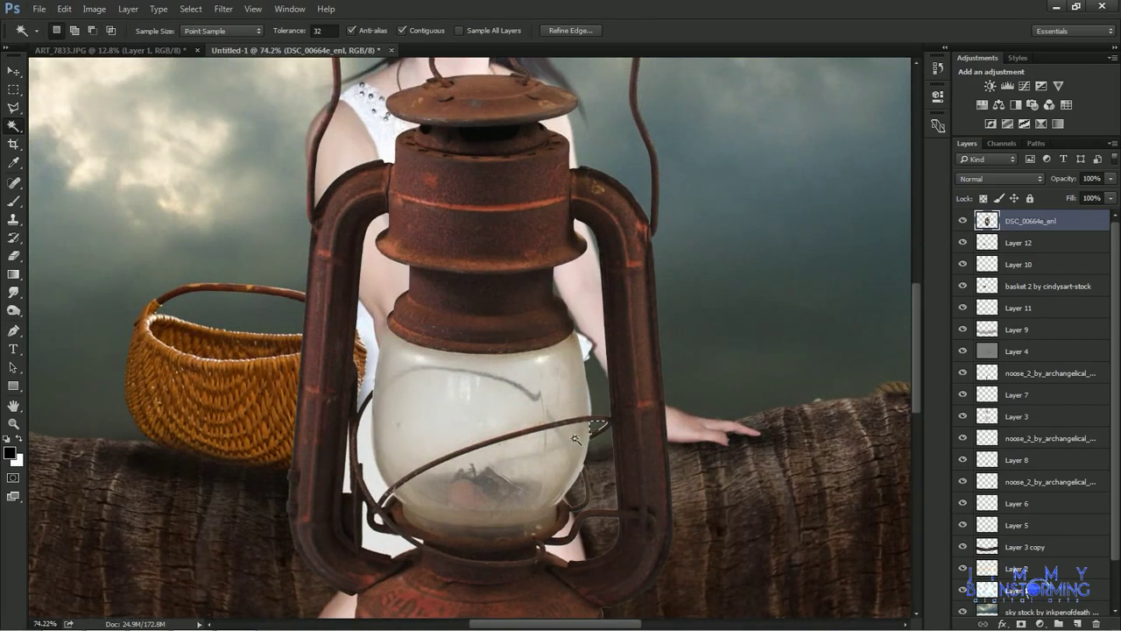
key(Delete)
click(378, 518)
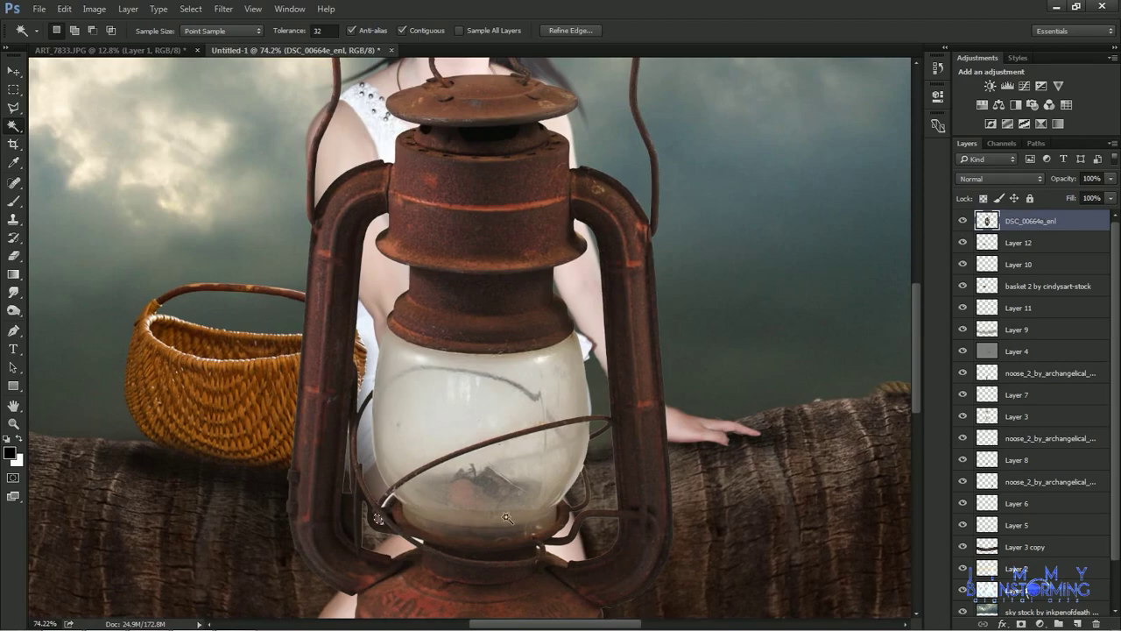
scroll(506, 517, down, 5)
key(Delete)
scroll(696, 368, down, 5)
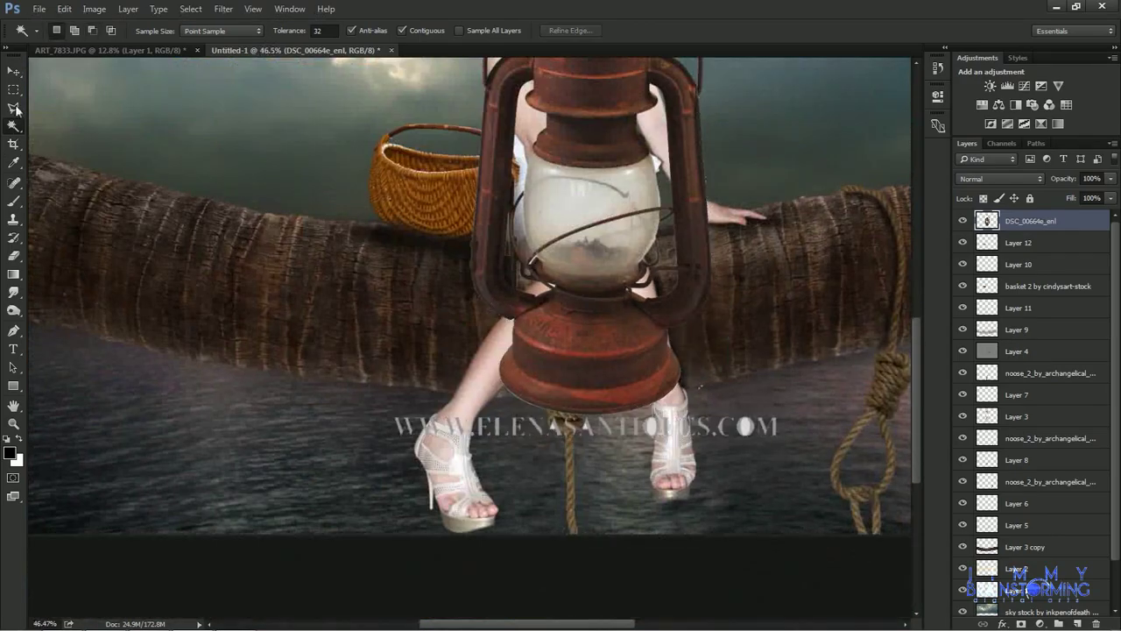
Delete the watermark text with a rectangular selection.
key(m)
drag(814, 492, 251, 417)
key(Delete)
key(ctrl+d)
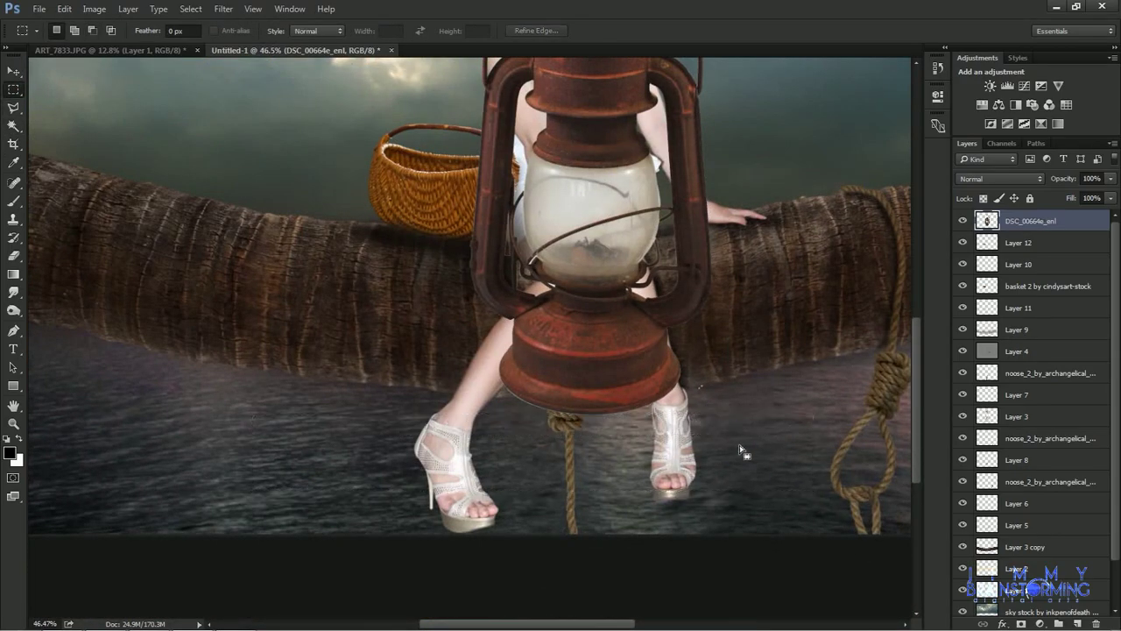
key(Delete)
key(ctrl+d)
Select the lantern and clean its edges with Refine Edge.
key(w)
click(754, 438)
scroll(564, 254, up, 3)
right_click(564, 254)
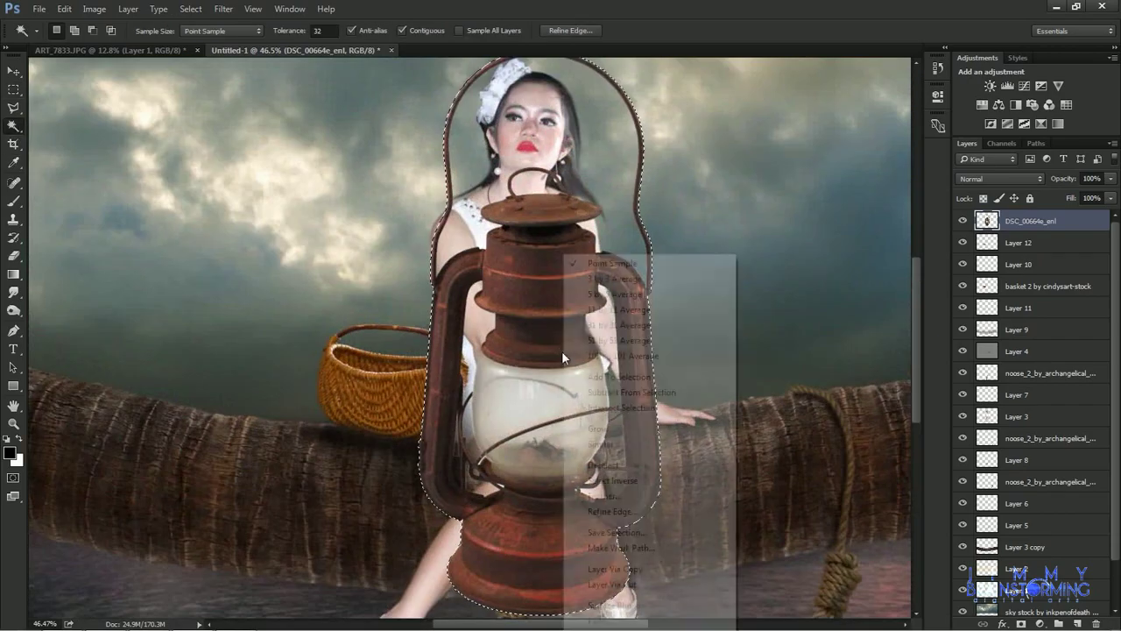
click(570, 29)
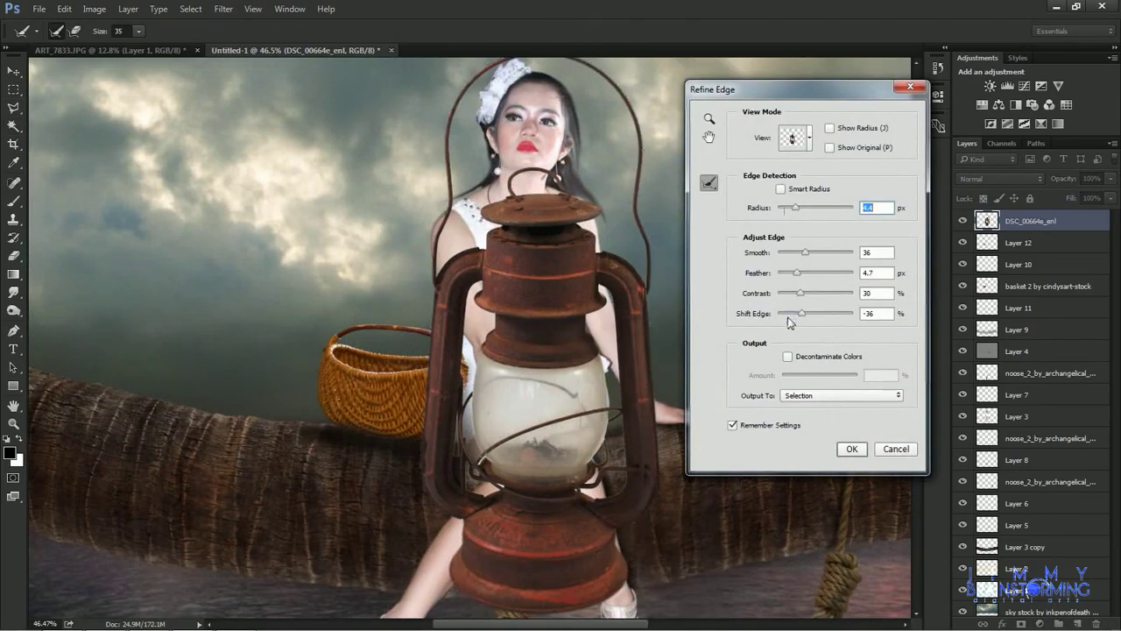
click(852, 451)
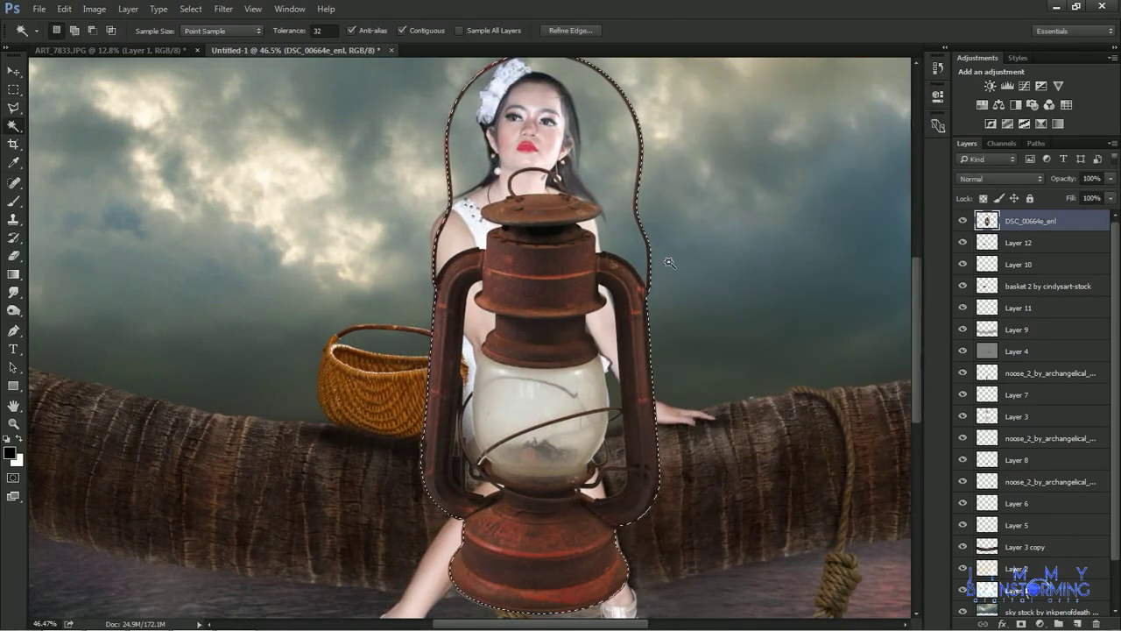
scroll(719, 307, down, 3)
Shrink the lantern, tilt it slightly, and place it on the log right of the woman.
key(ctrl+t)
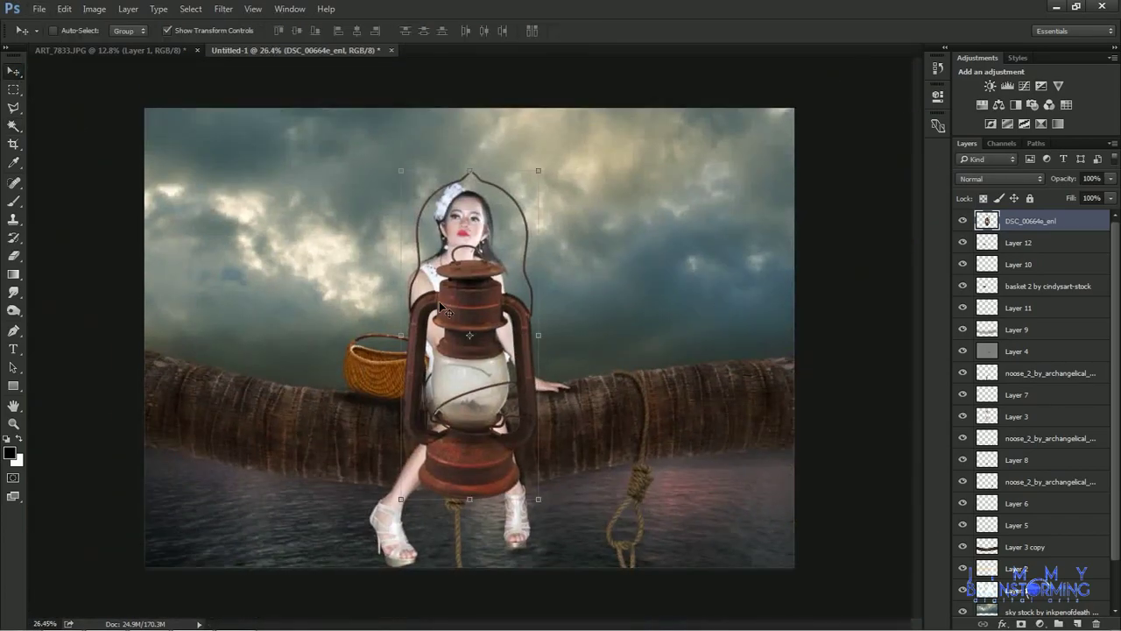
drag(439, 301, 548, 280)
mouse_move(625, 476)
mouse_down()
mouse_move(575, 386)
mouse_move(589, 402)
mouse_up()
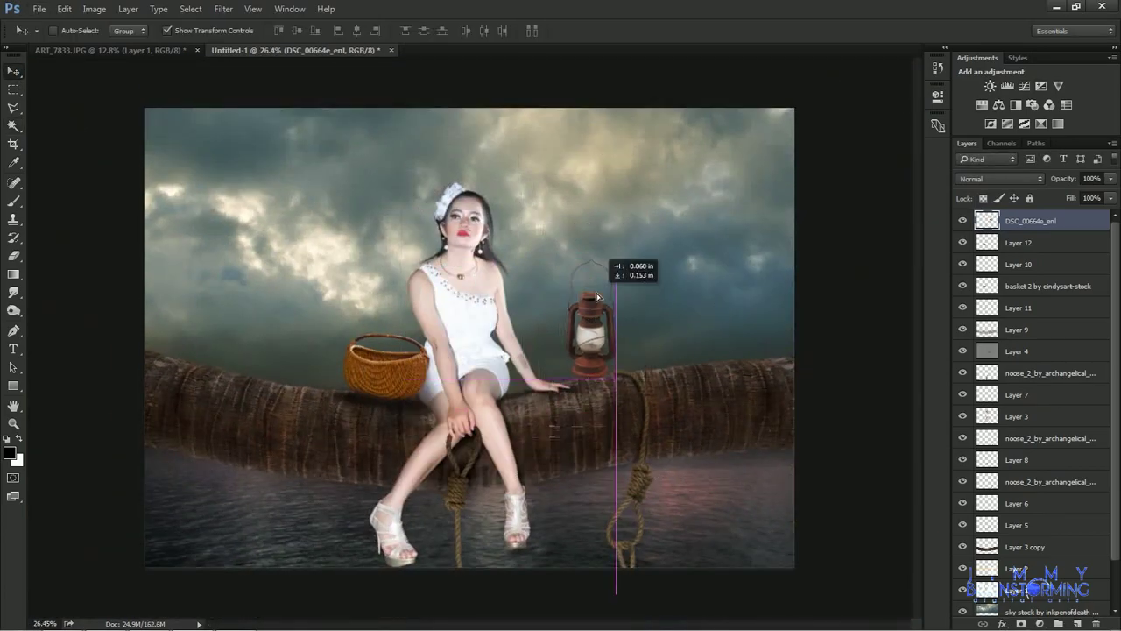
key(Return)
scroll(579, 293, up, 3)
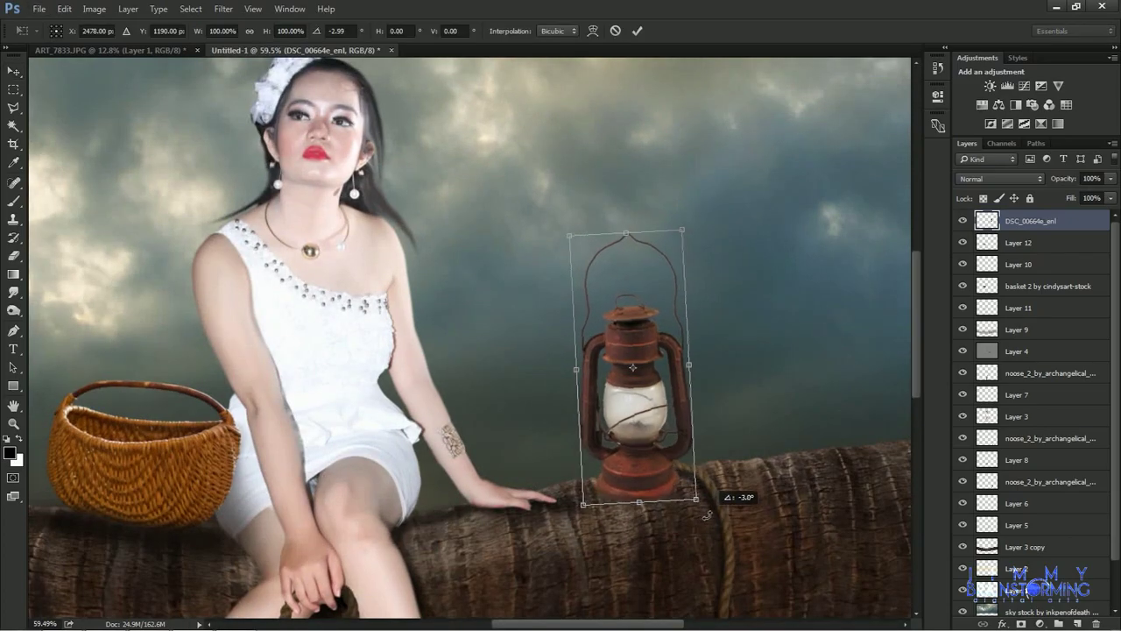
drag(636, 334, 649, 342)
scroll(648, 342, up, 1)
scroll(642, 337, up, 1)
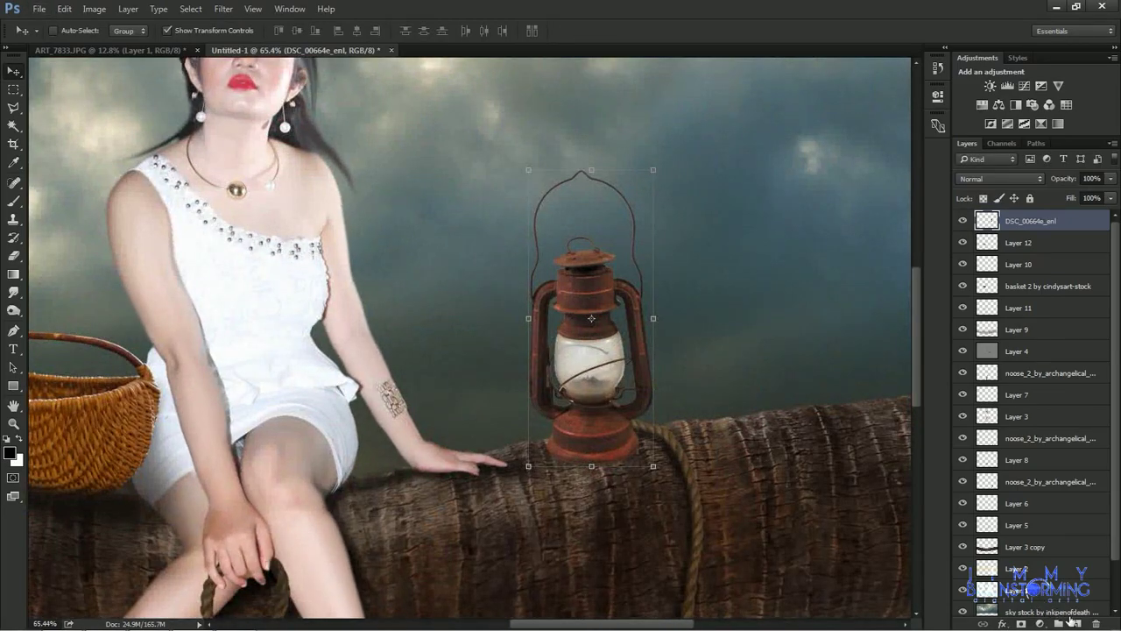
scroll(613, 360, up, 1)
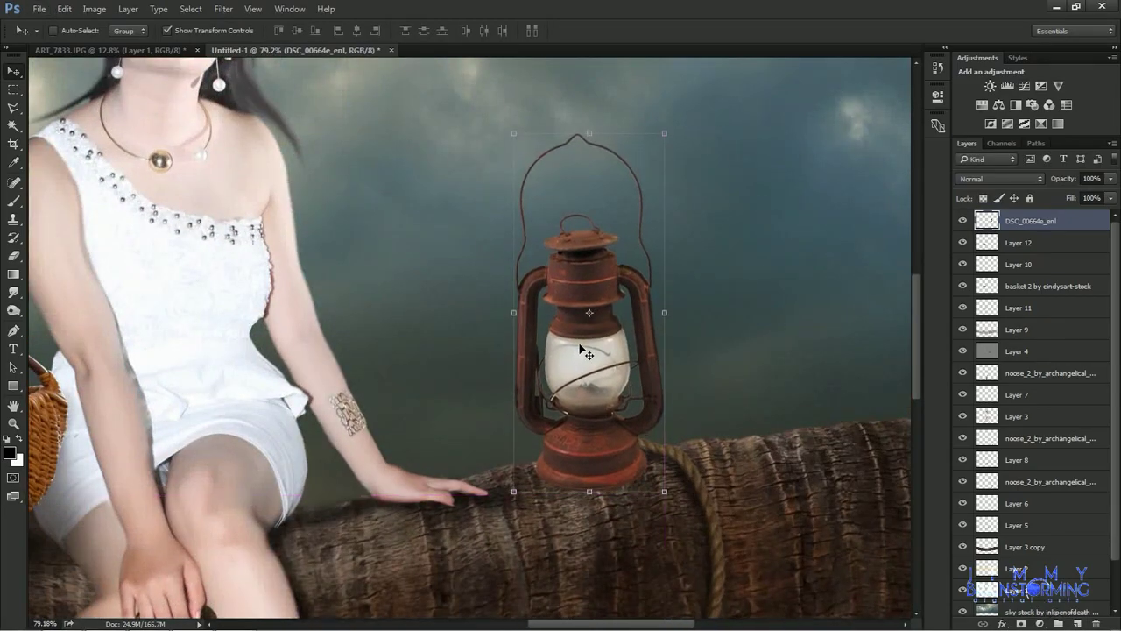
drag(583, 355, 581, 350)
Add a new layer above the lantern and try a shadow stroke along its base, then undo it.
key(e)
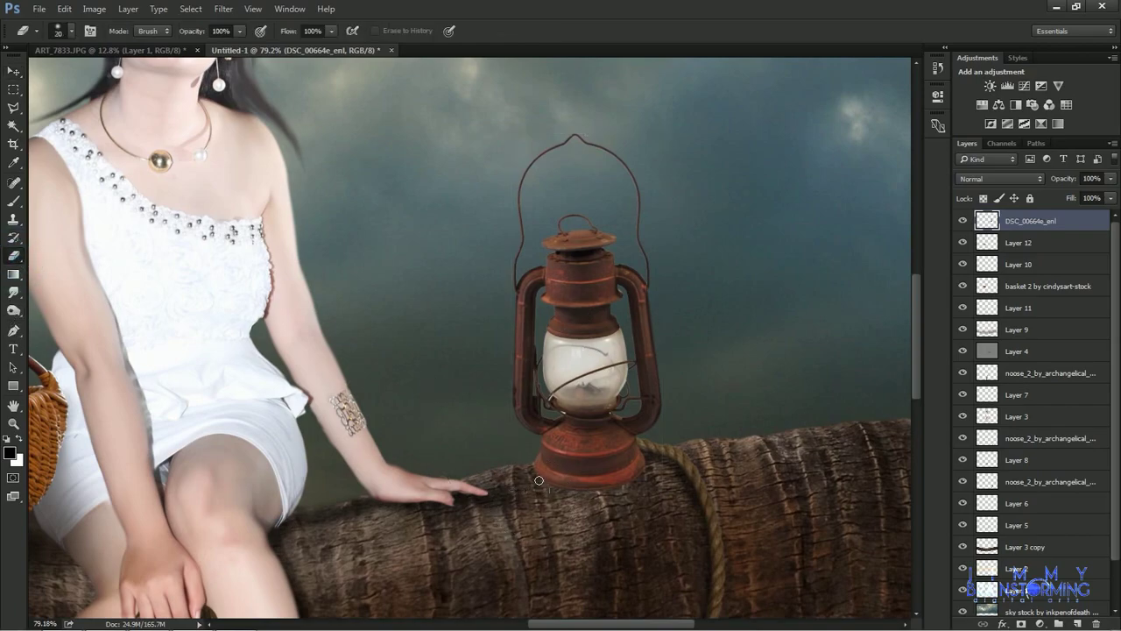
scroll(539, 480, up, 1)
scroll(540, 464, up, 1)
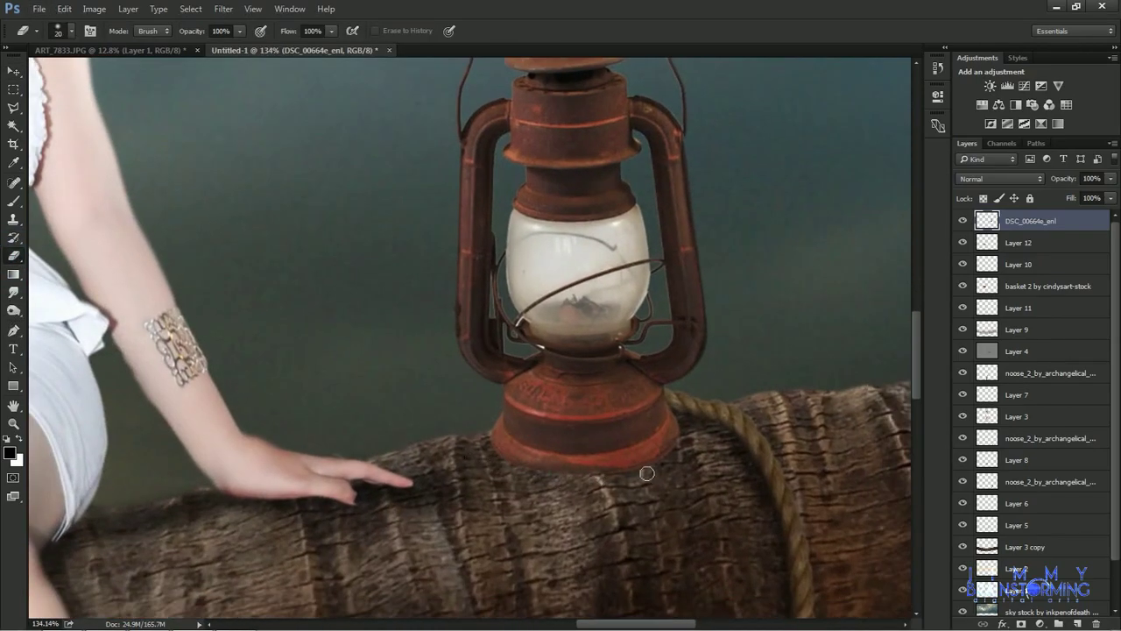
key(ctrl+shift+alt+n)
key(b)
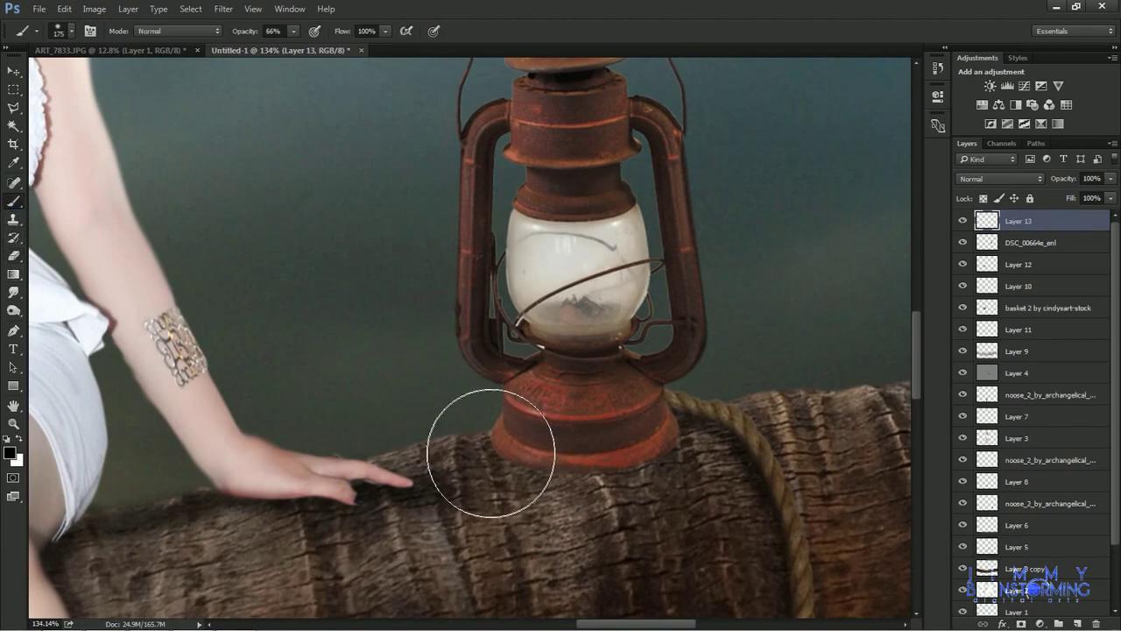
key(bracketleft)
key(bracketleft)
key(bracketleft)
drag(506, 466, 644, 470)
key(ctrl+z)
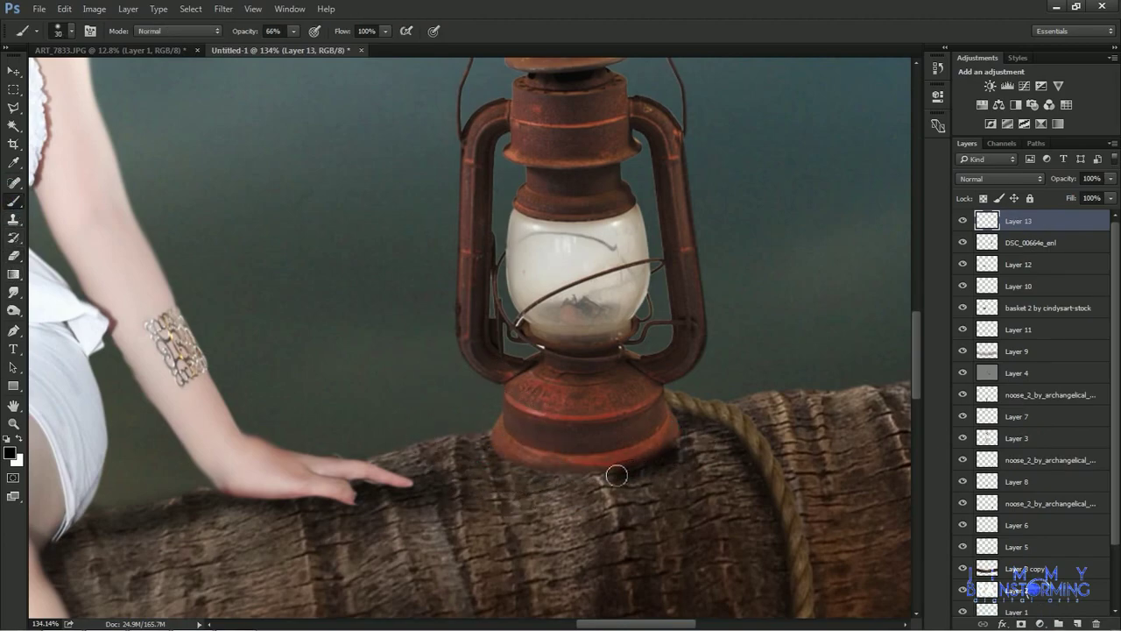
Paint a dark shadow on the log under the lantern and lower the layer opacity to 93%.
click(7, 253)
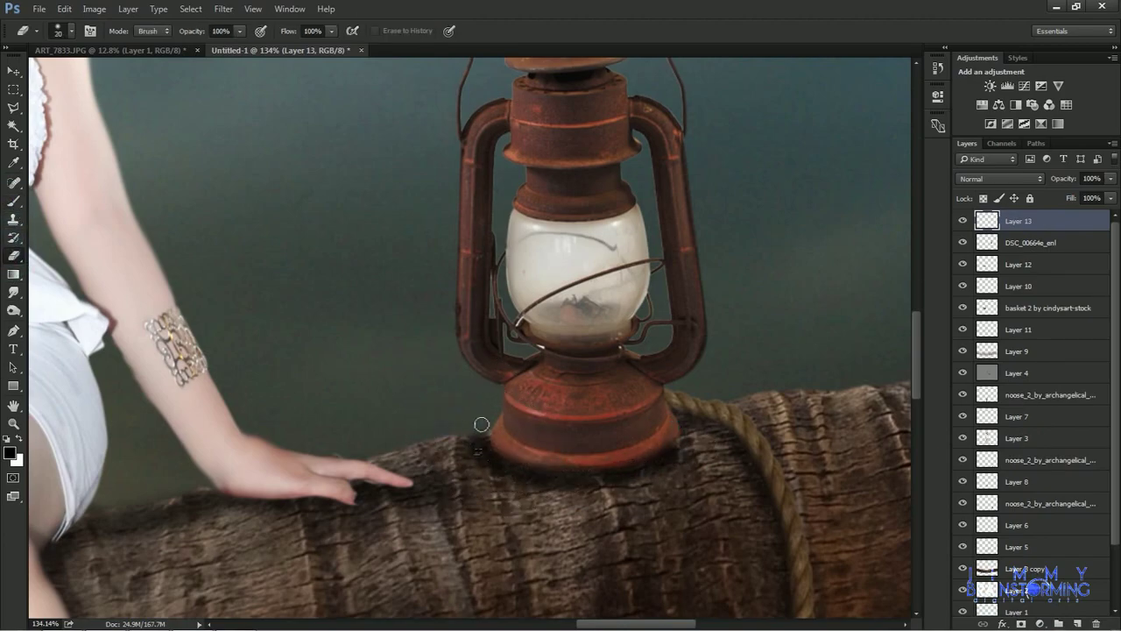
click(16, 203)
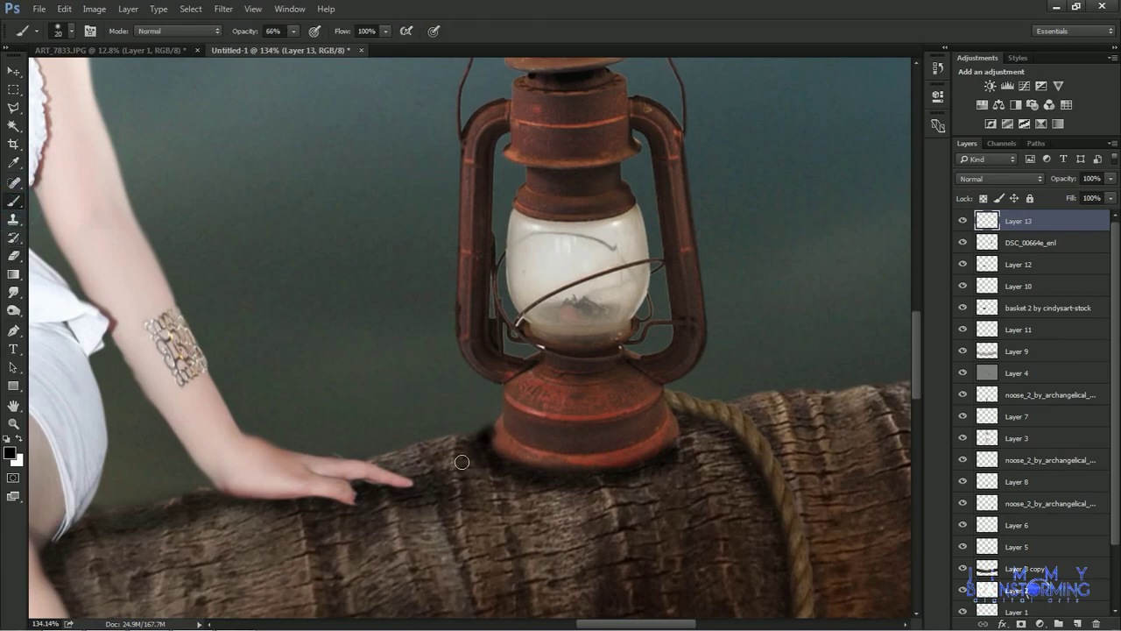
key(e)
scroll(657, 449, down, 2)
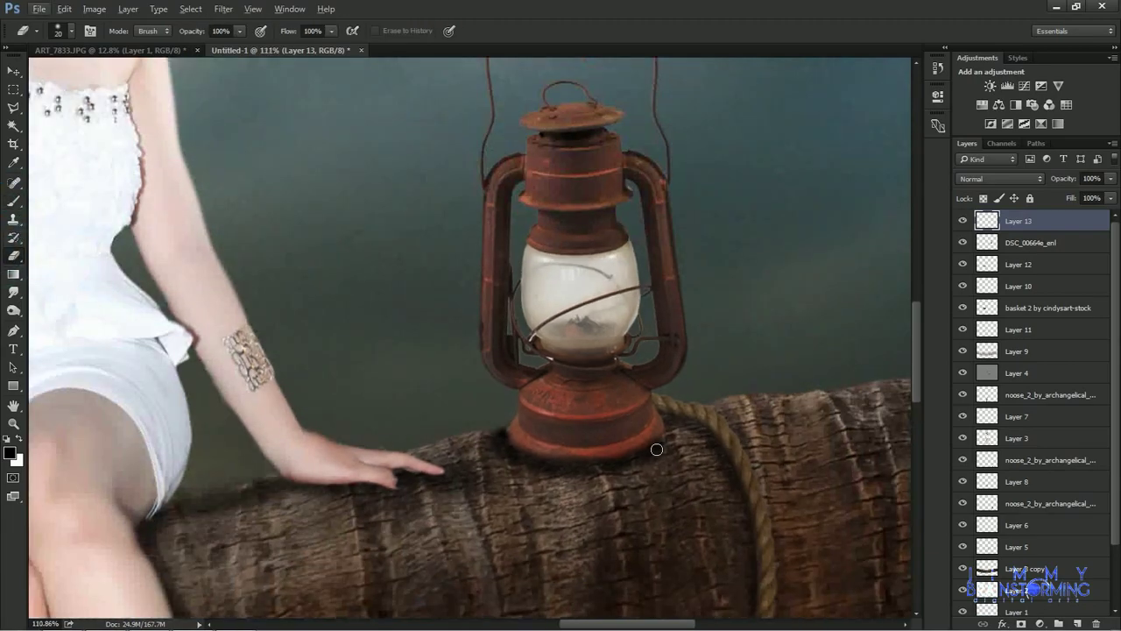
click(15, 203)
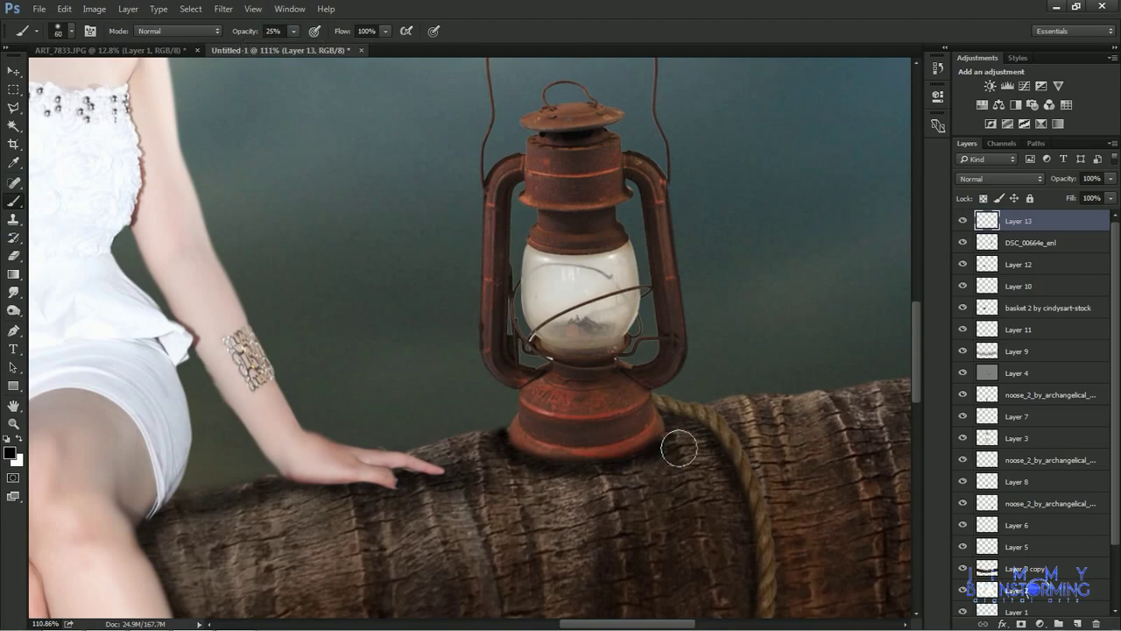
drag(632, 470, 568, 502)
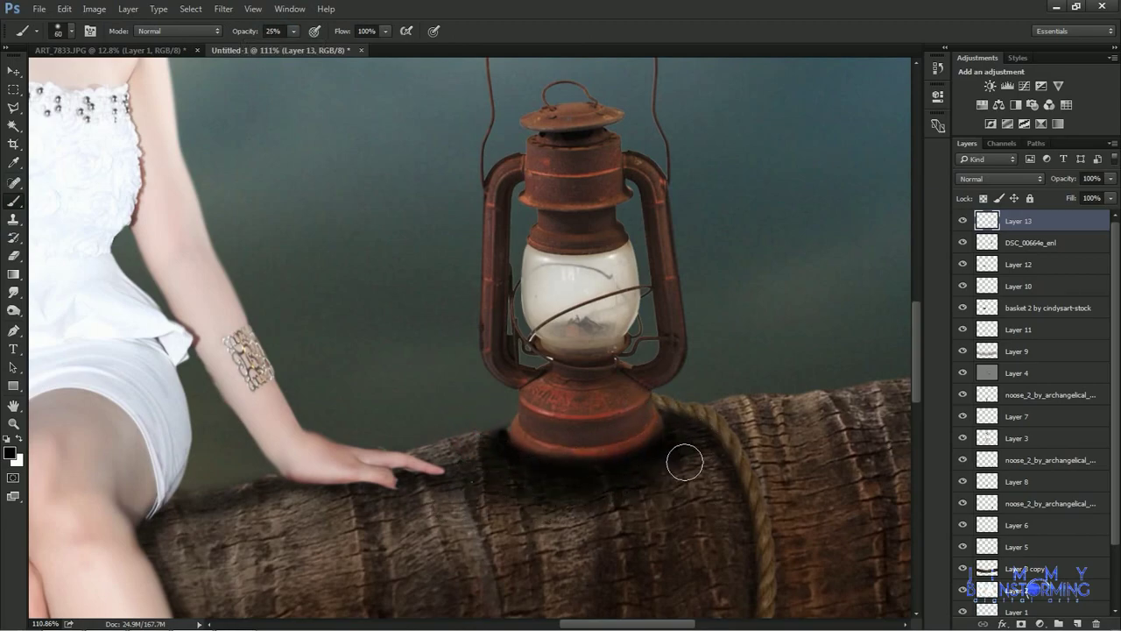
drag(1105, 182, 1090, 203)
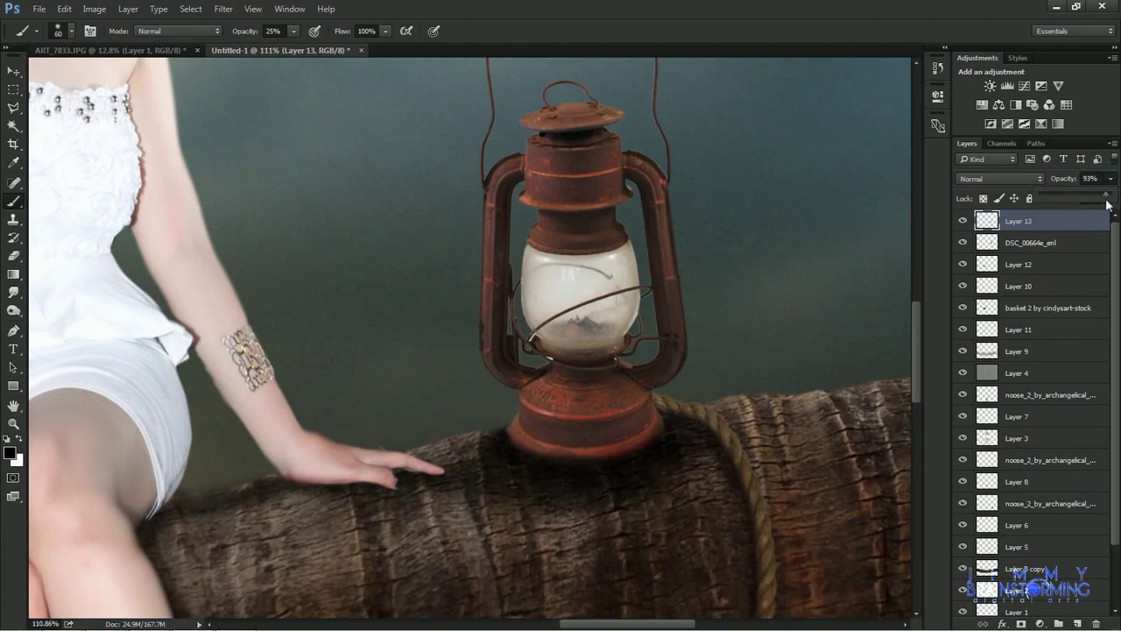
key(e)
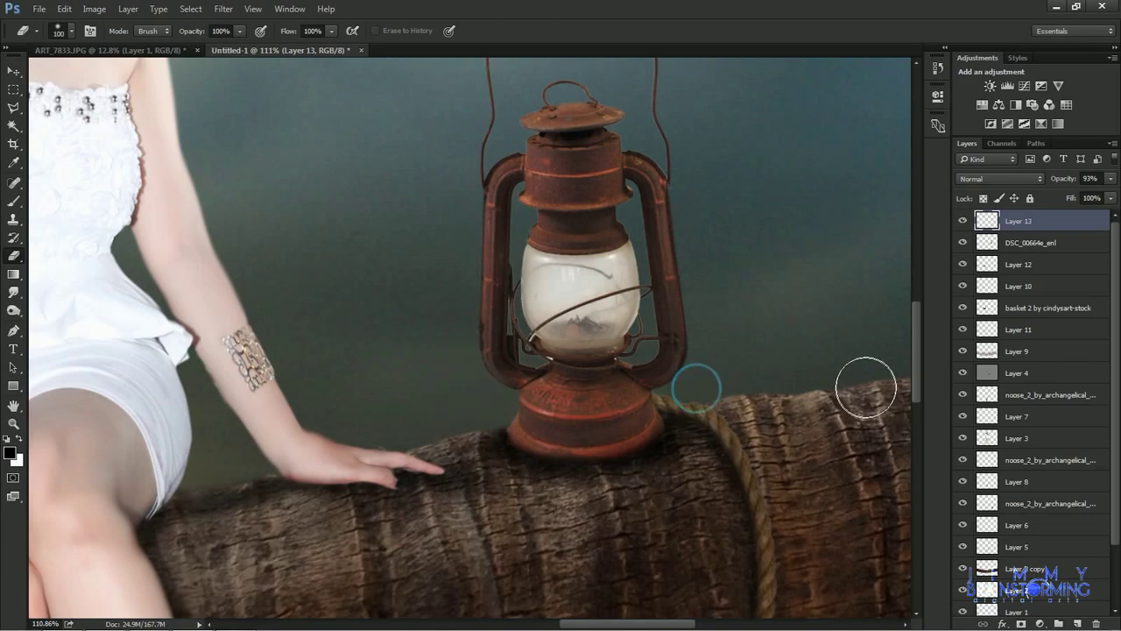
scroll(846, 368, down, 3)
scroll(788, 383, up, 2)
scroll(726, 405, up, 2)
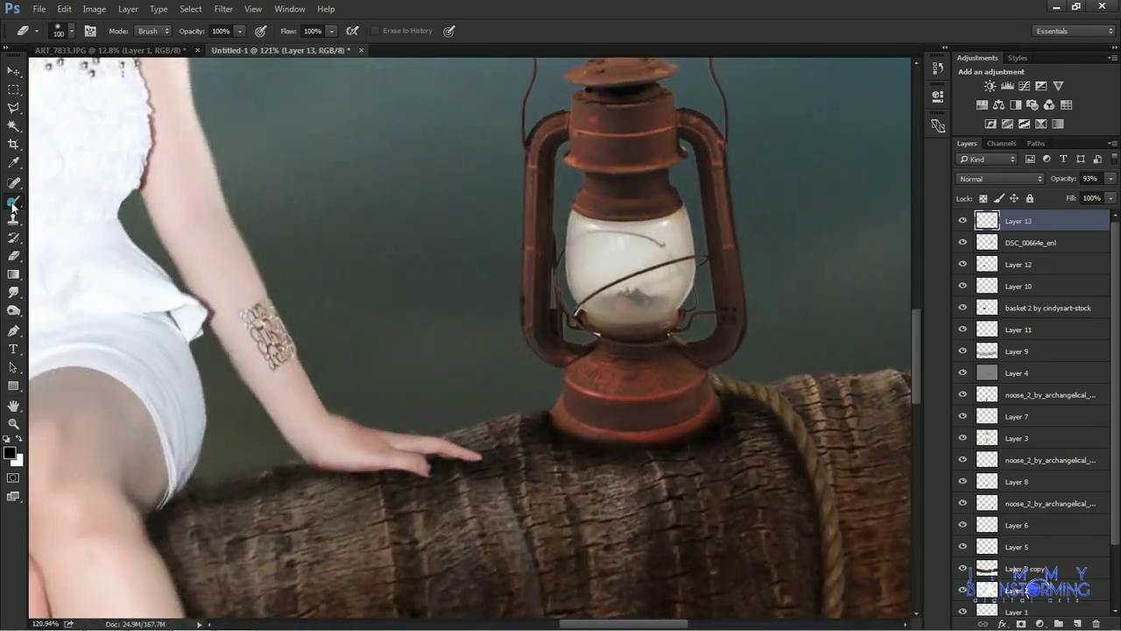
click(12, 204)
scroll(734, 380, up, 2)
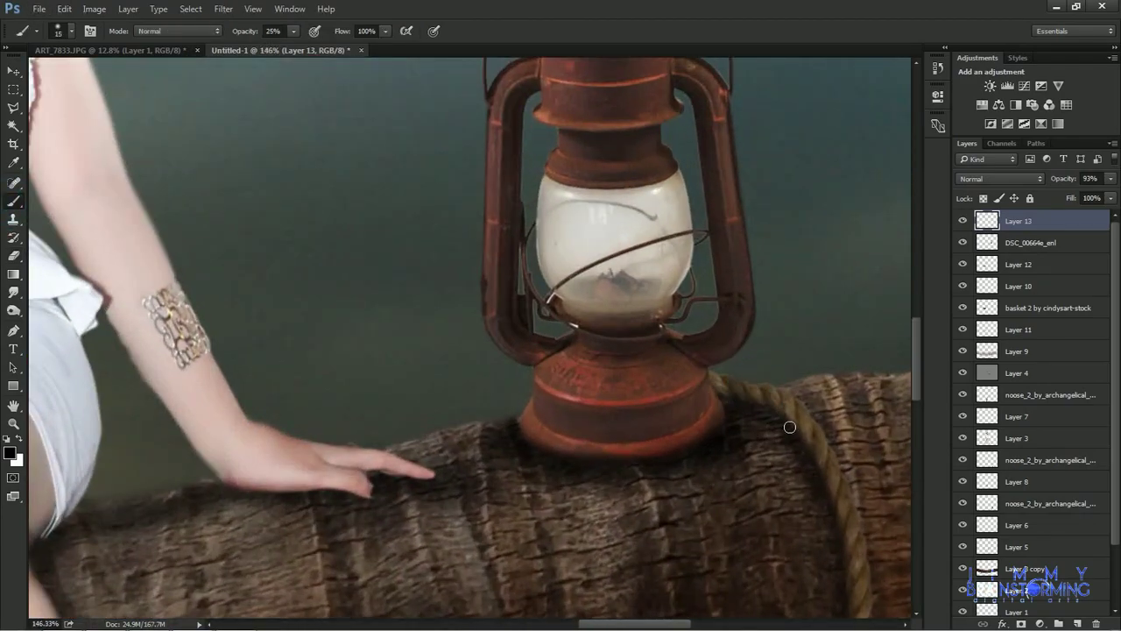
scroll(790, 426, down, 3)
scroll(788, 412, down, 2)
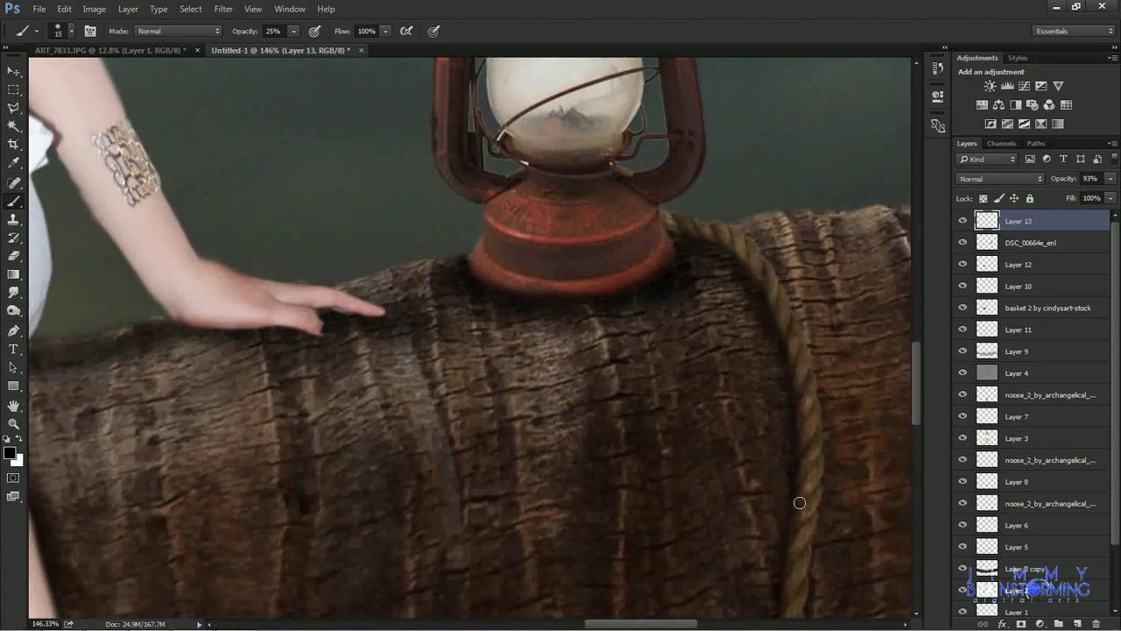
scroll(789, 443, down, 2)
scroll(803, 447, down, 3)
scroll(776, 450, down, 2)
scroll(757, 489, down, 1)
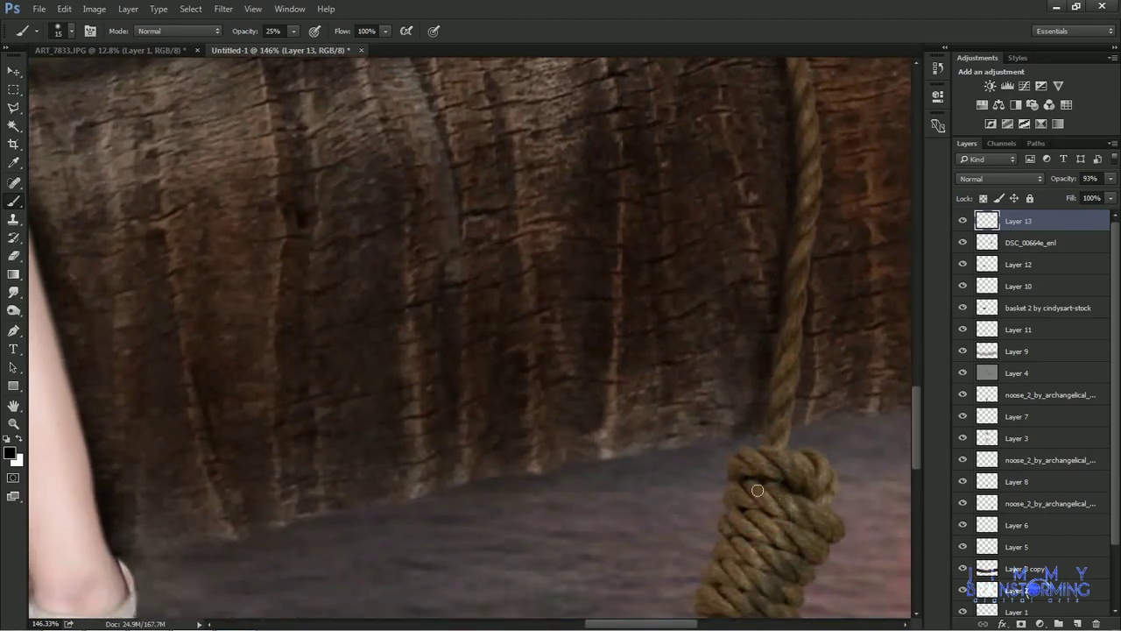
scroll(757, 490, down, 2)
scroll(741, 500, down, 1)
scroll(723, 512, down, 2)
scroll(696, 530, down, 1)
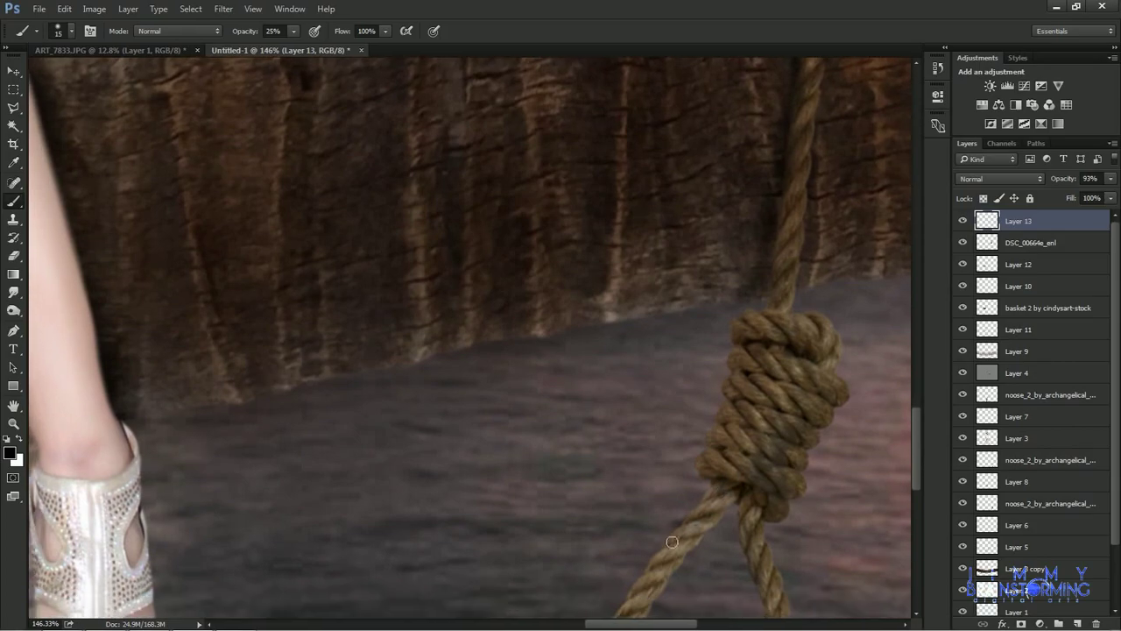
scroll(696, 525, down, 3)
scroll(682, 499, down, 1)
scroll(671, 518, down, 2)
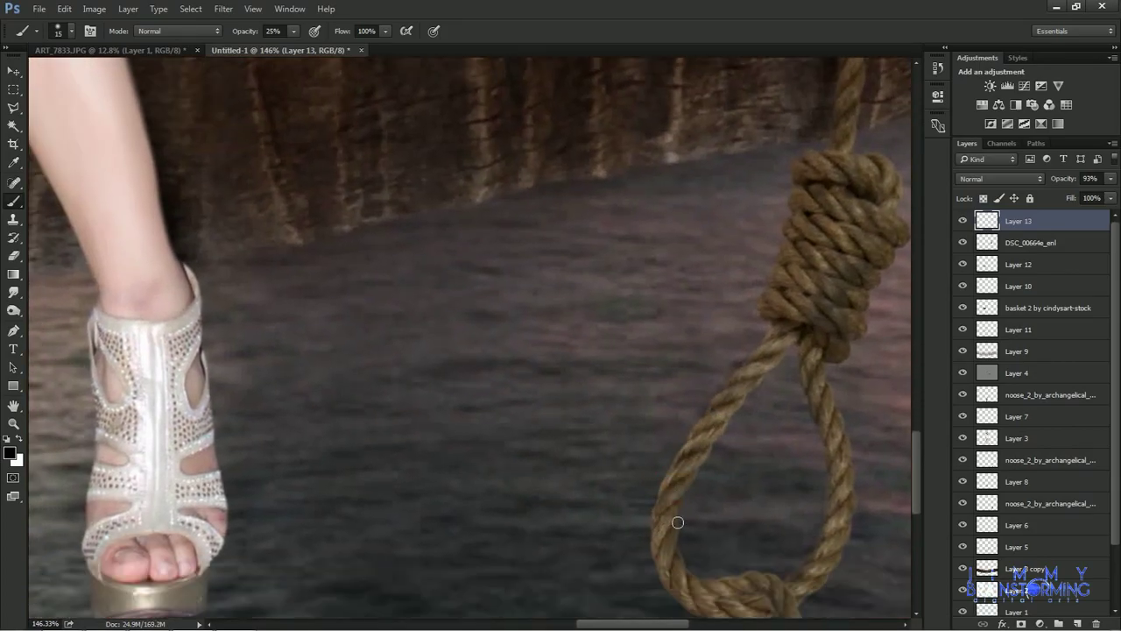
scroll(679, 543, down, 1)
scroll(683, 517, down, 3)
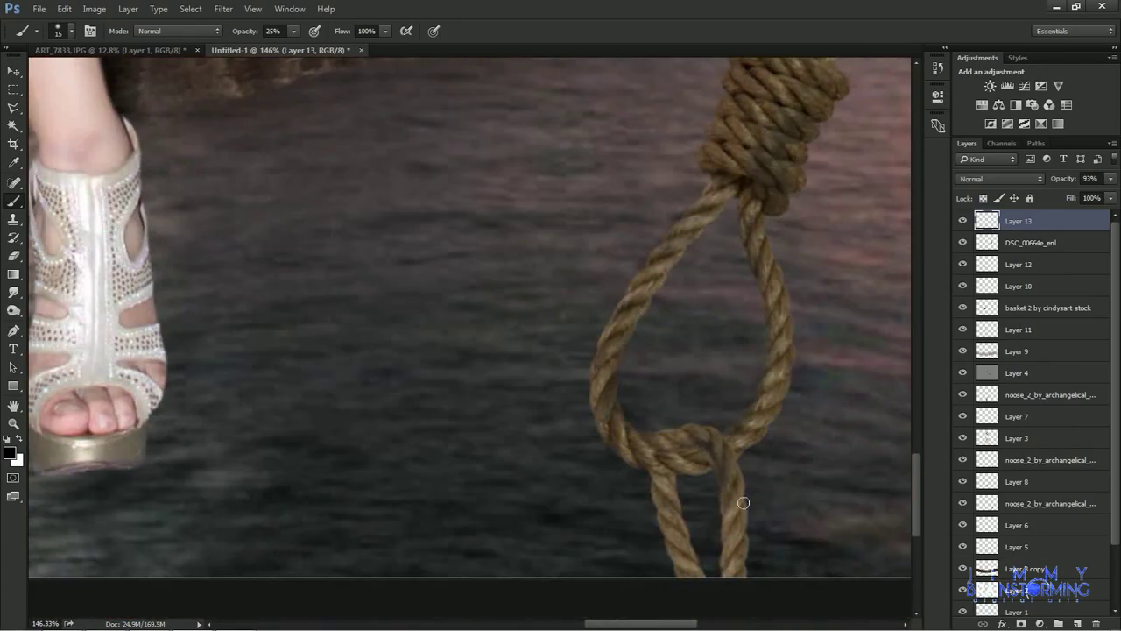
scroll(743, 368, up, 5)
scroll(718, 328, down, 3)
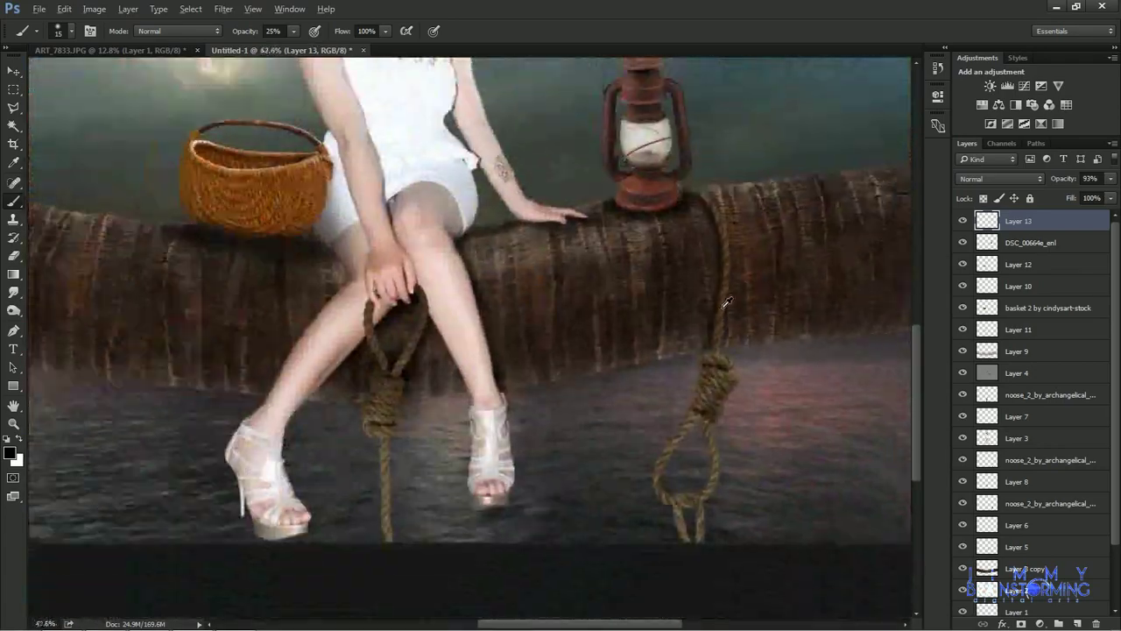
scroll(309, 335, up, 4)
drag(309, 335, 318, 347)
key([)
key([)
key([)
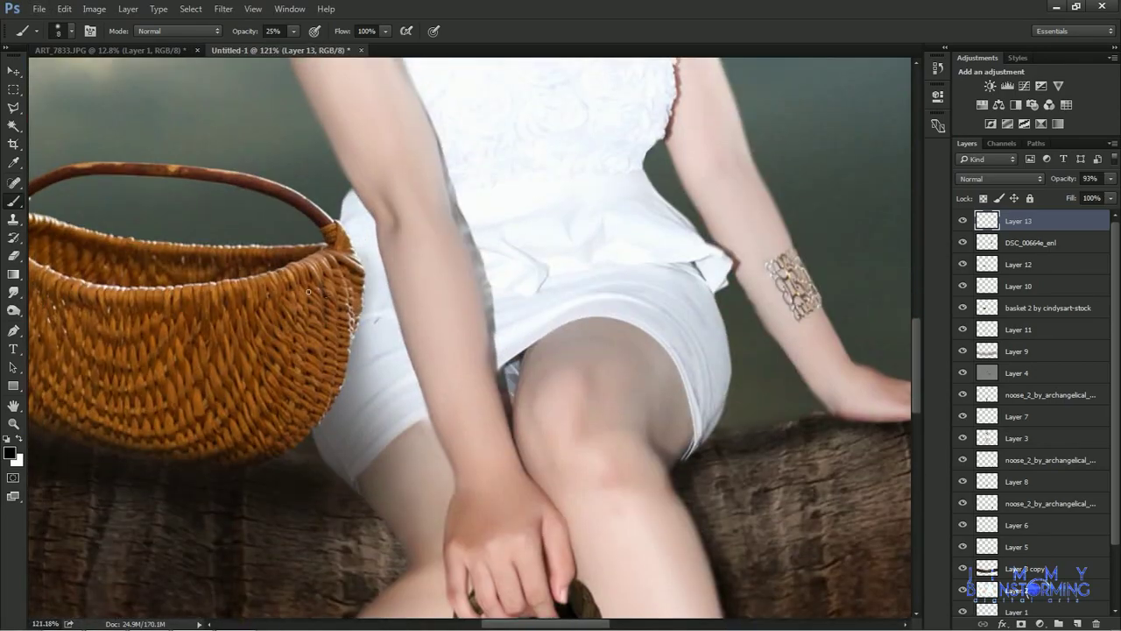
scroll(285, 289, left, 2)
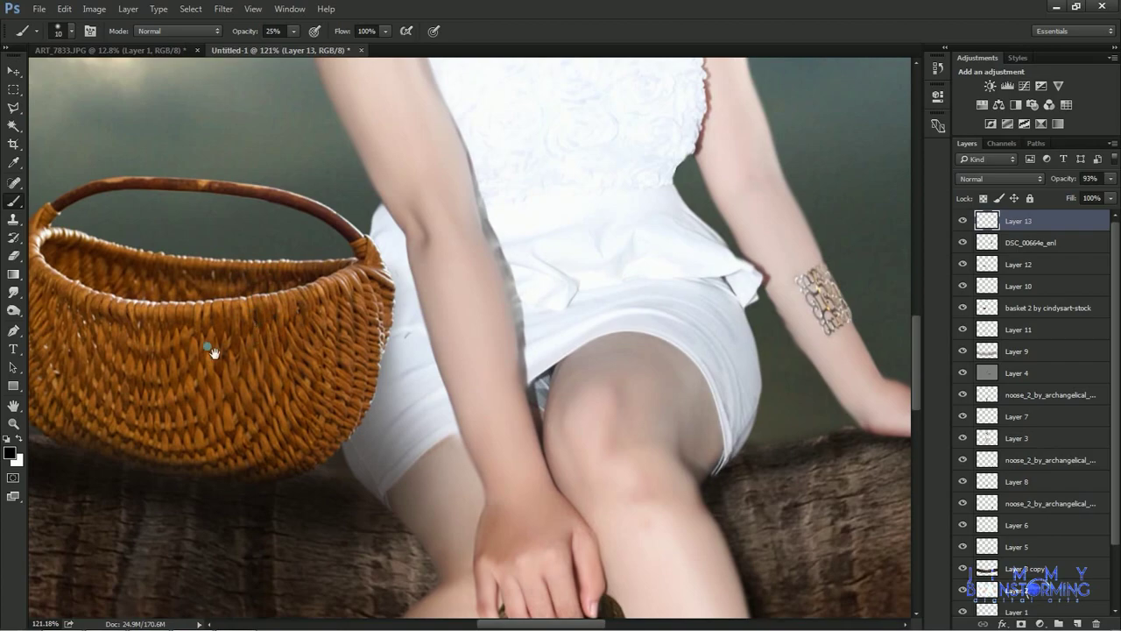
scroll(210, 357, left, 2)
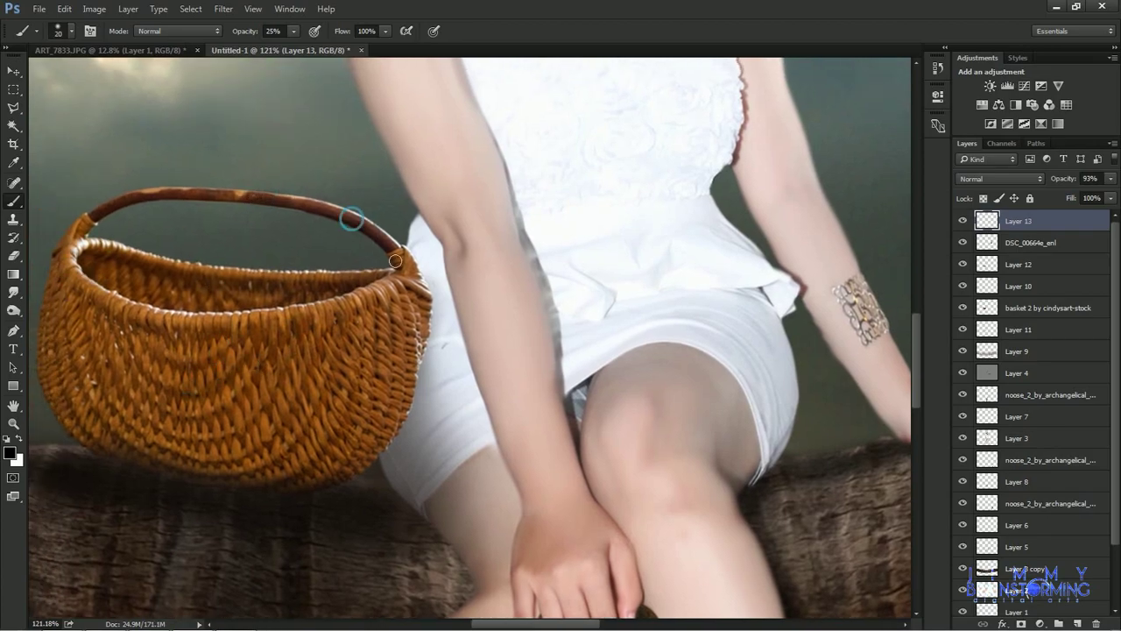
key(e)
click(13, 201)
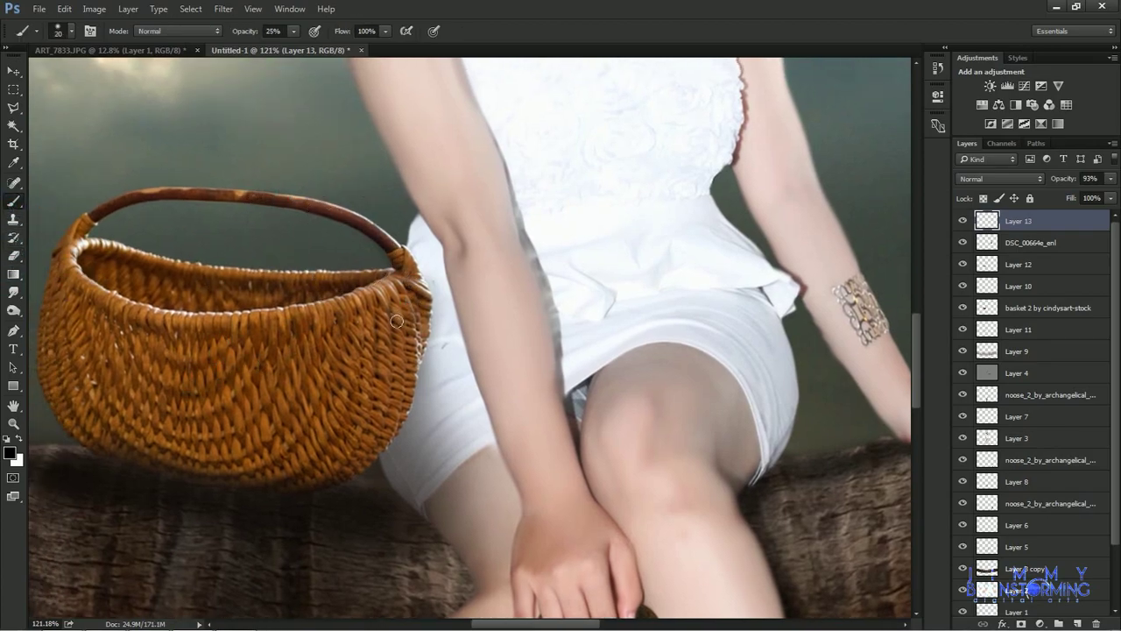
key(ctrl+0)
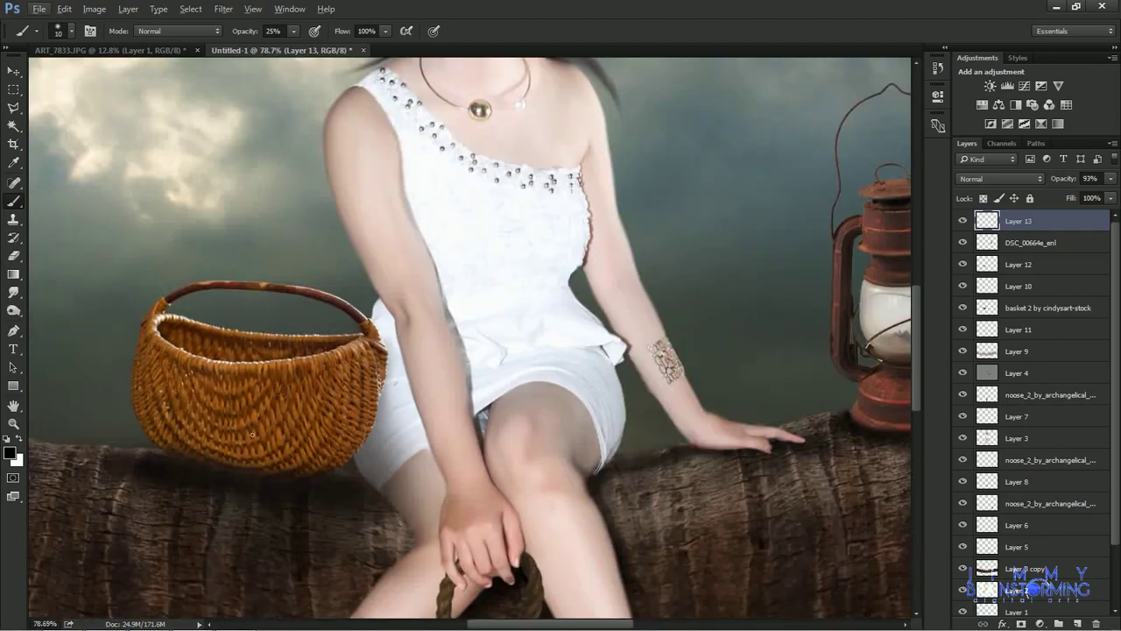
key(m)
Add a new glow layer and set the foreground colour to orange ff3600.
key(ctrl+minus)
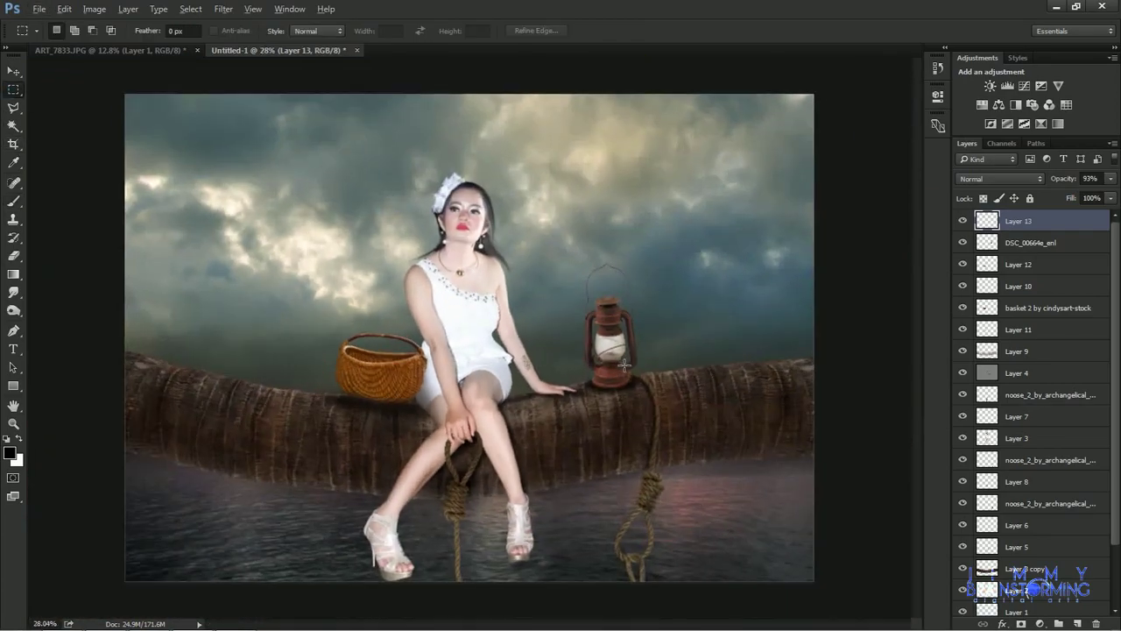
click(1076, 622)
click(10, 451)
click(557, 150)
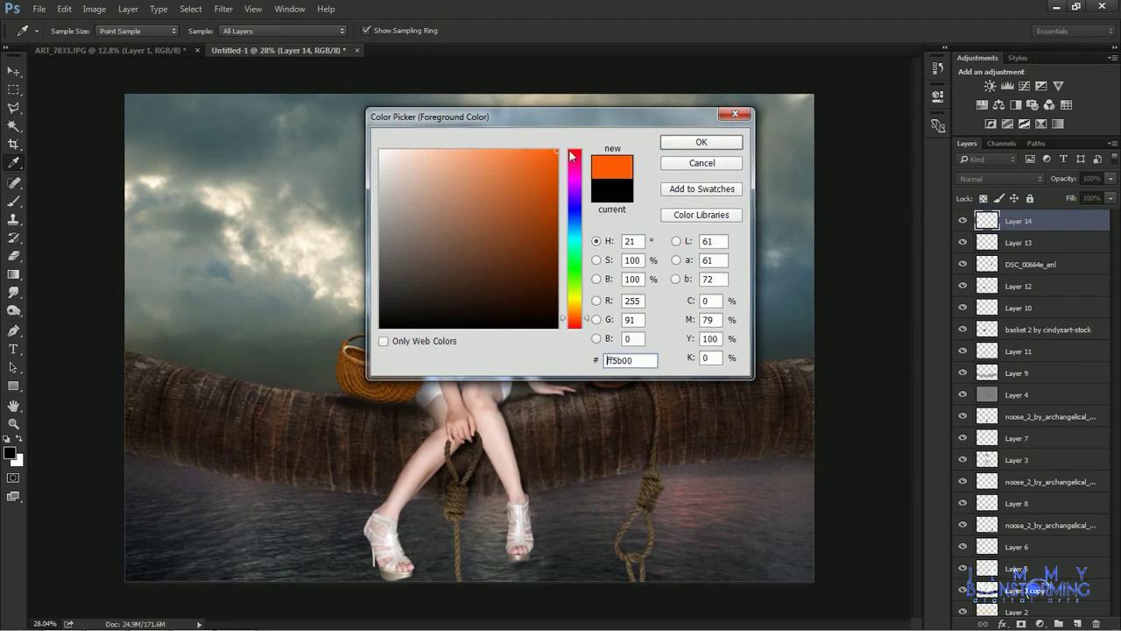
click(575, 325)
key(Return)
Paint a wide soft orange glow around the lantern with a large brush.
key(b)
scroll(569, 317, up, 3)
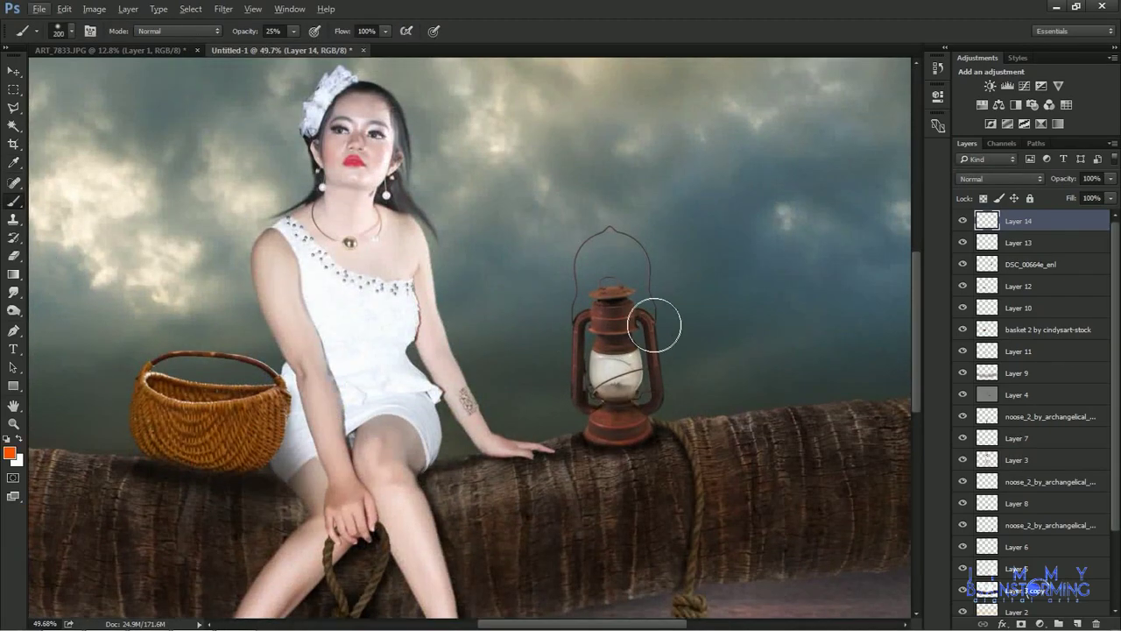
key(bracketright)
key(bracketright)
key(bracketright)
click(611, 310)
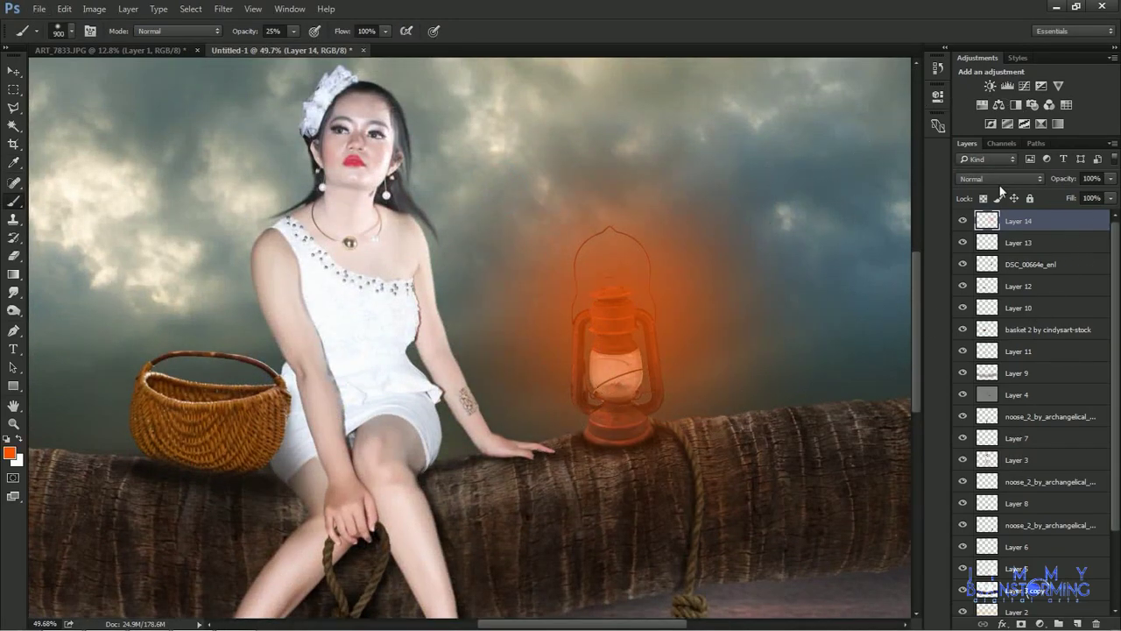
scroll(1003, 178, down, 3)
scroll(1003, 178, down, 2)
scroll(1003, 178, down, 2)
scroll(1003, 178, down, 1)
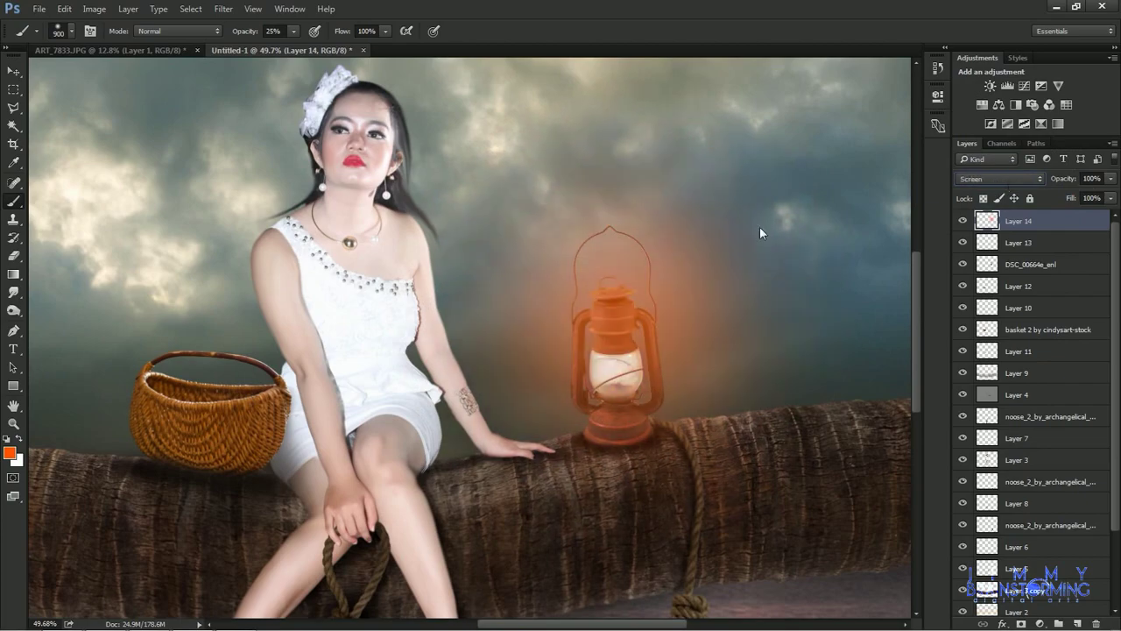
Brighten the glow over the lantern body with a smaller brush at full opacity.
key(bracketleft)
key(bracketleft)
key(bracketleft)
key(0)
click(615, 342)
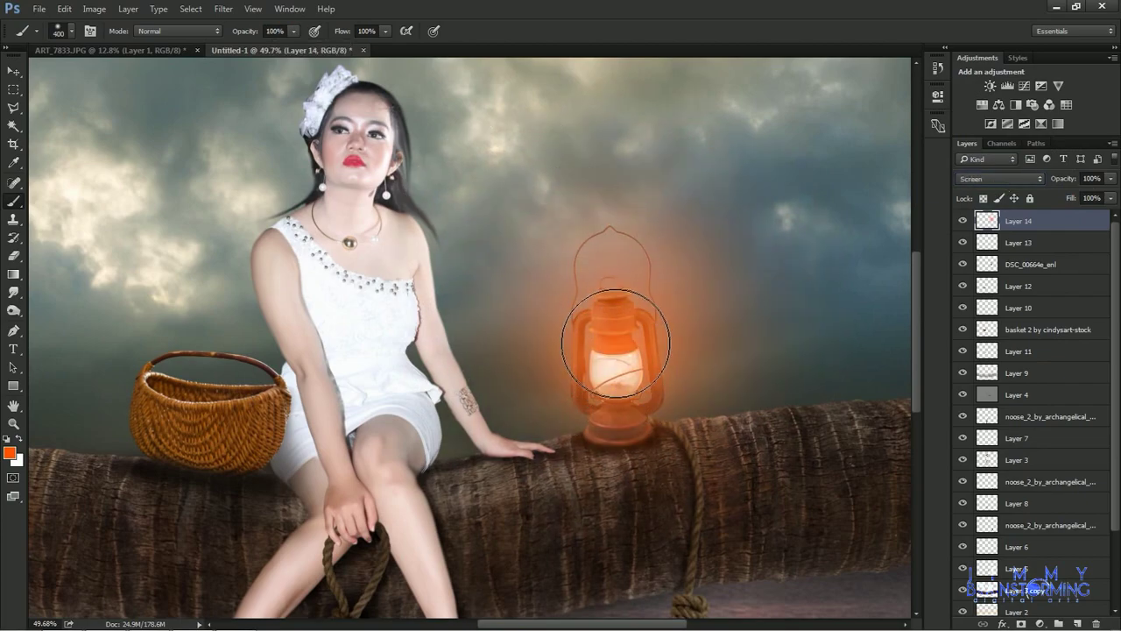
drag(616, 343, 614, 309)
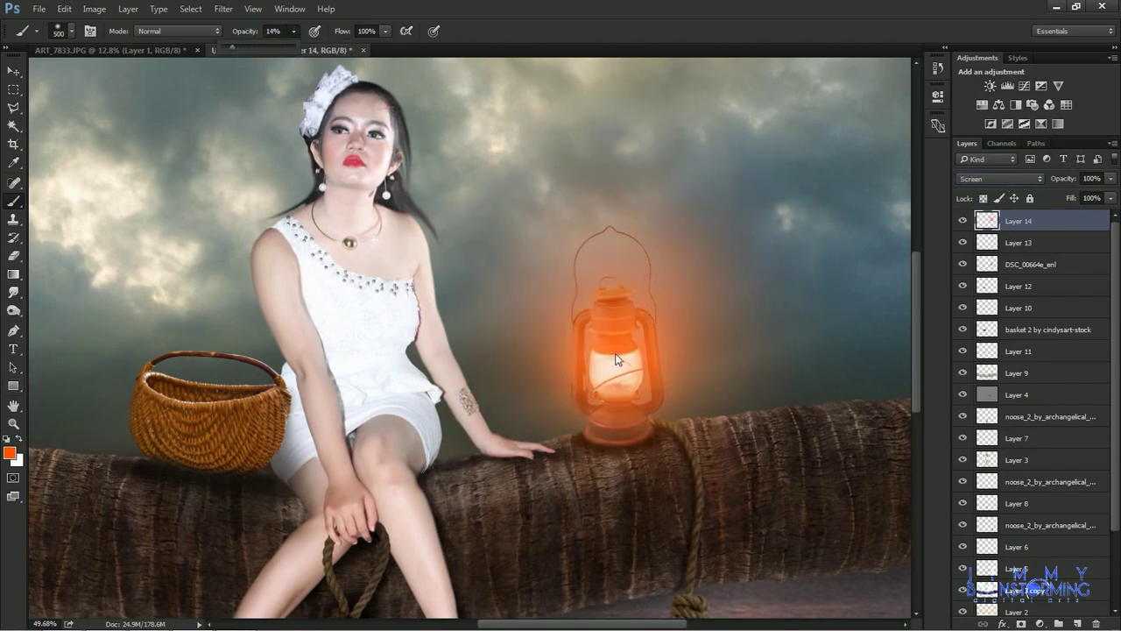
key(bracketright)
key(bracketright)
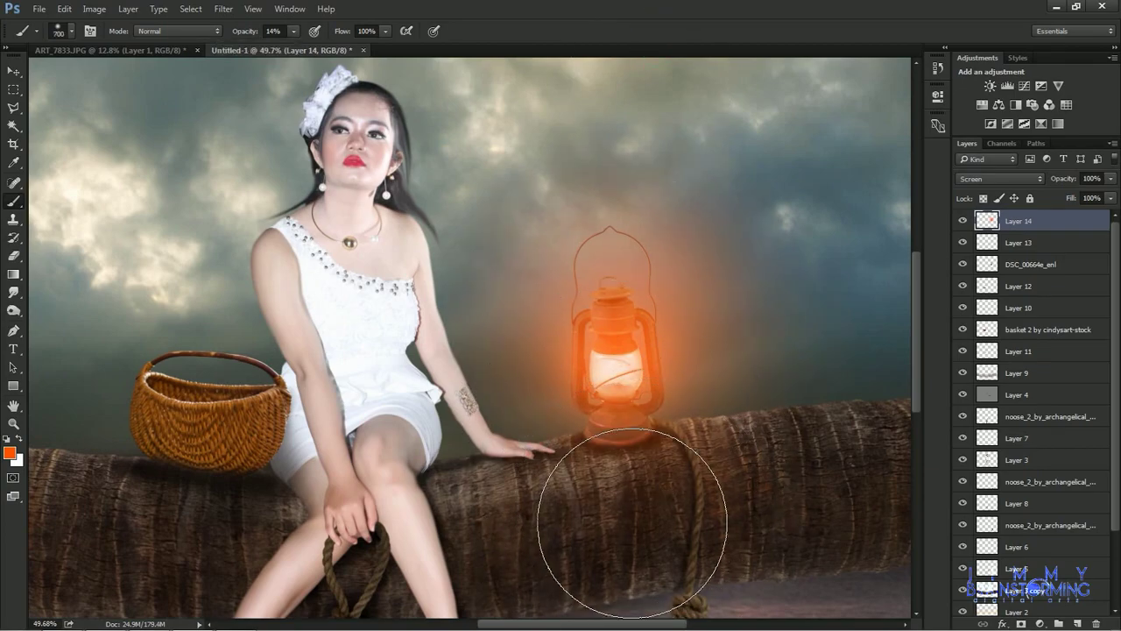
scroll(632, 523, down, 3)
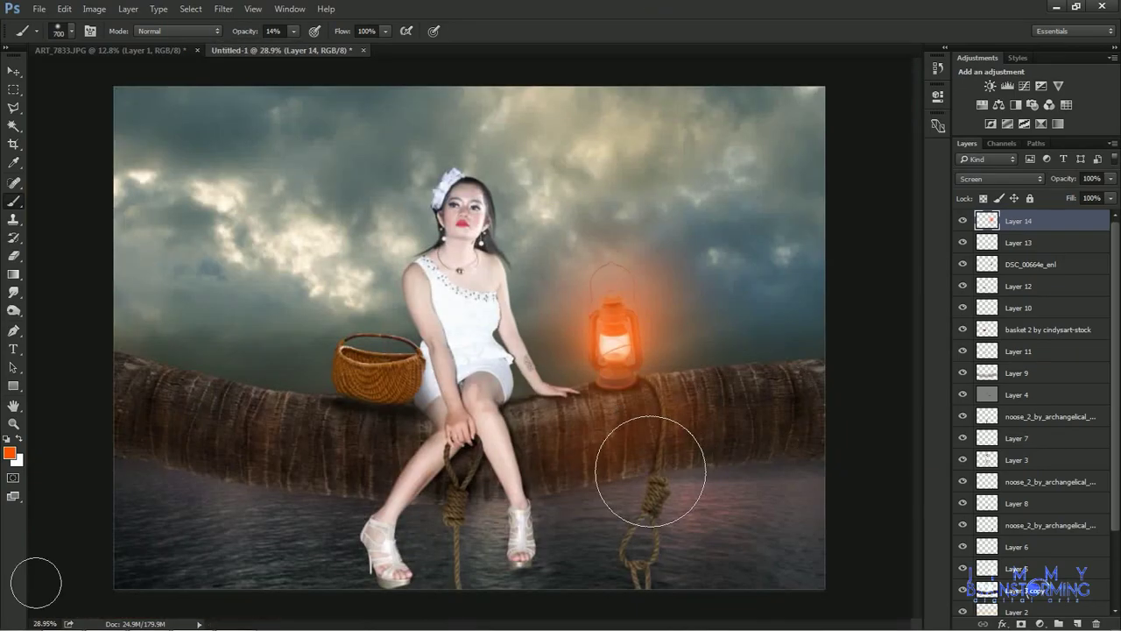
Drag the wooden plank sign image into the composite and commit its placement.
drag(331, 207, 561, 364)
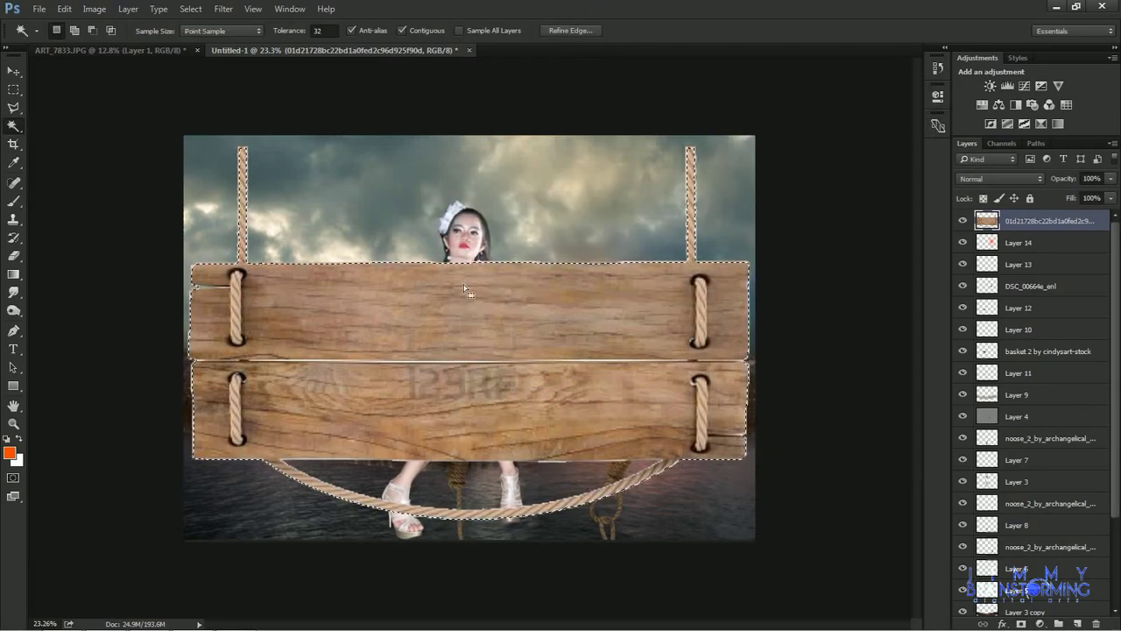
key(Return)
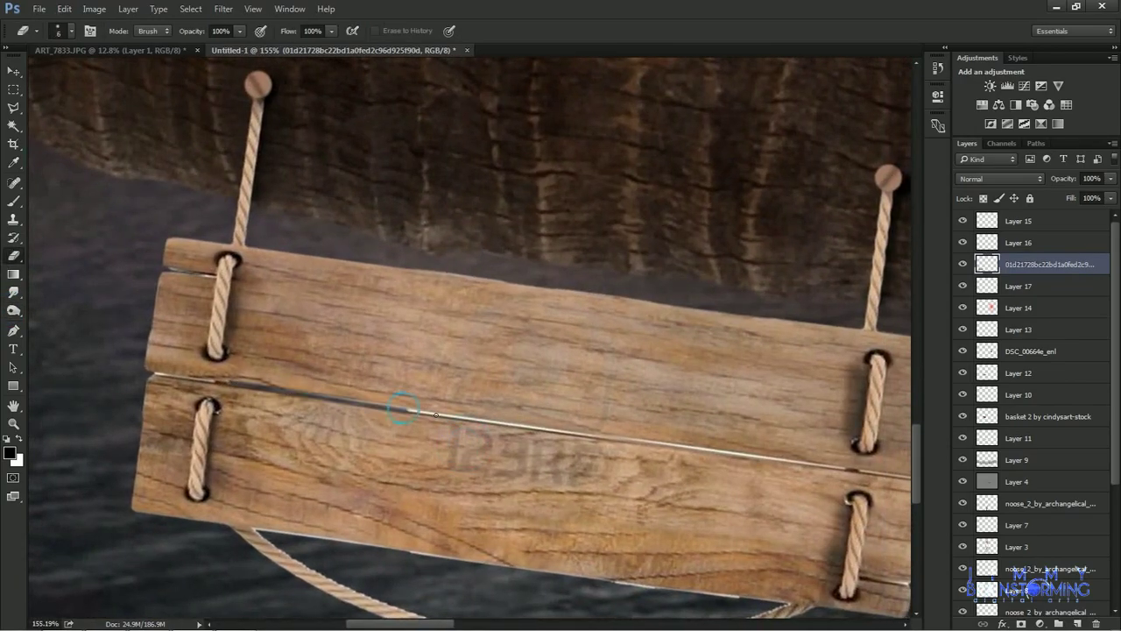
scroll(613, 438, up, 3)
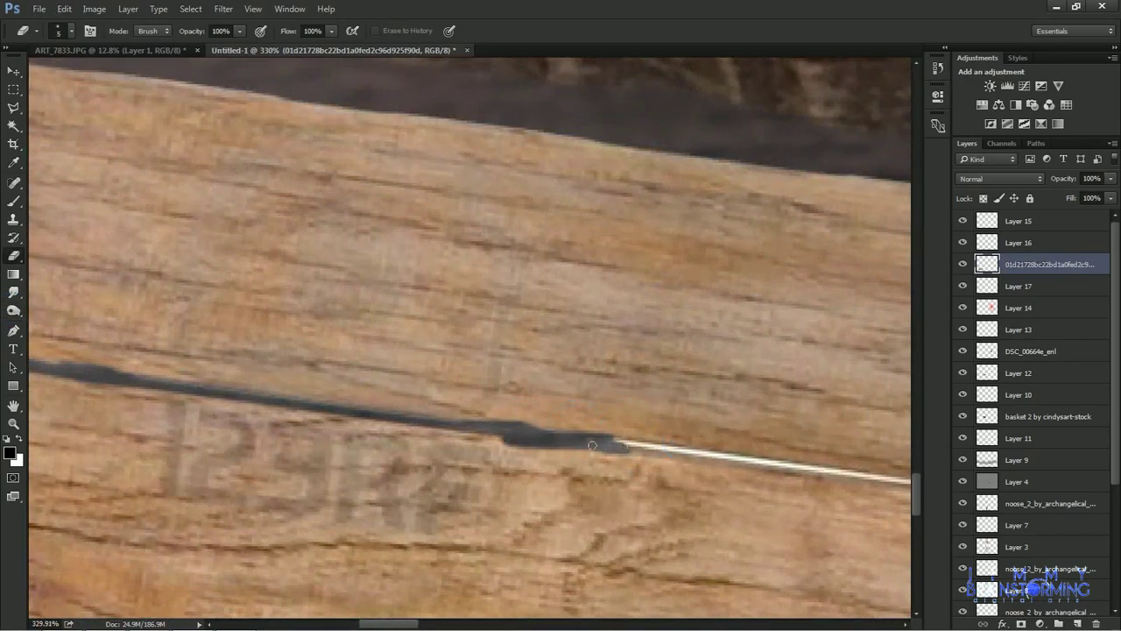